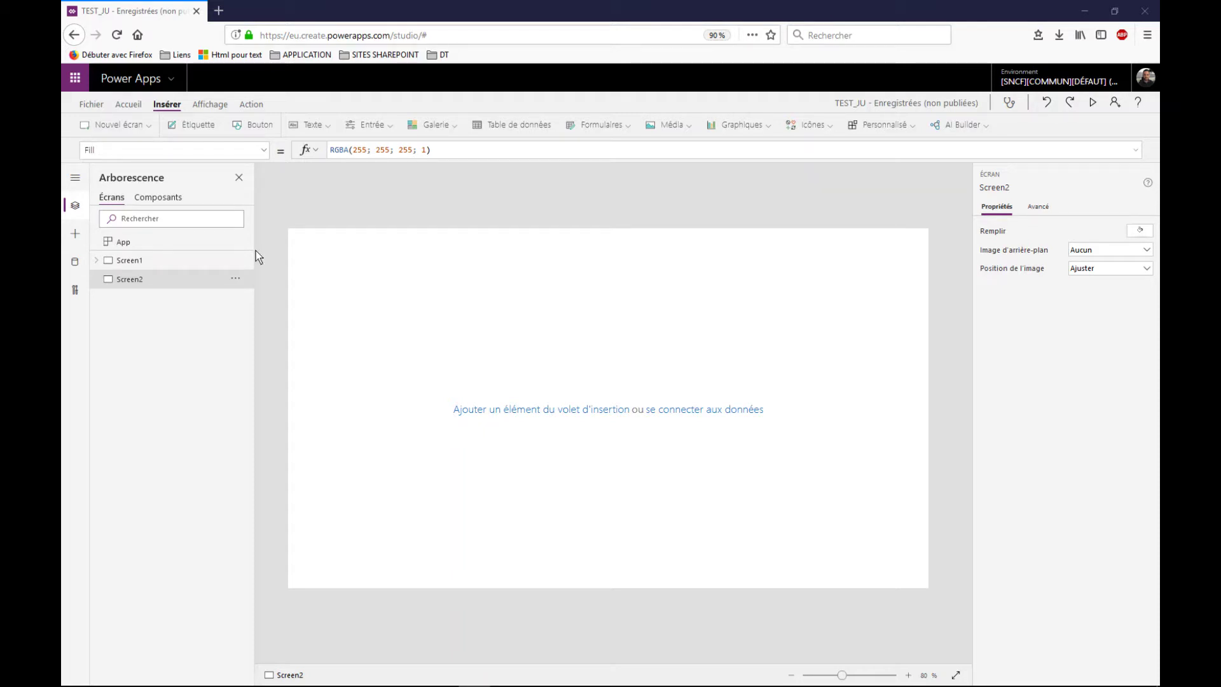
# Step: Preview Screen1 and open the first contact in the gallery for editing
pyautogui.click(127, 262)
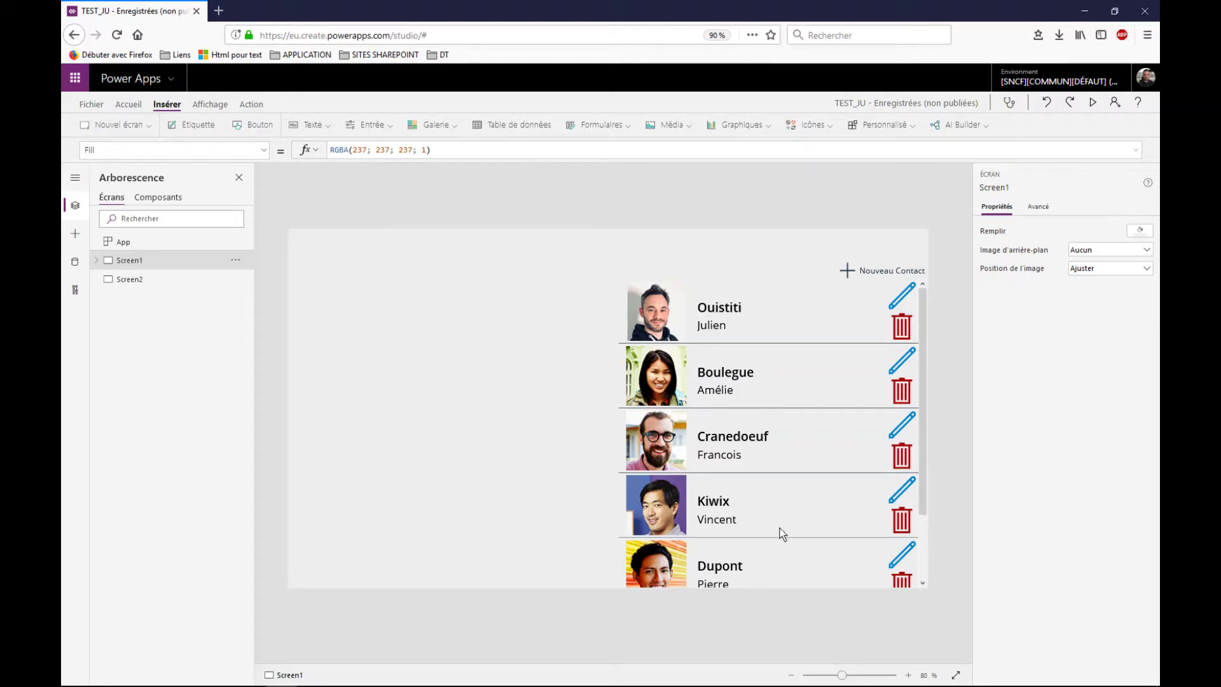
pyautogui.click(1092, 103)
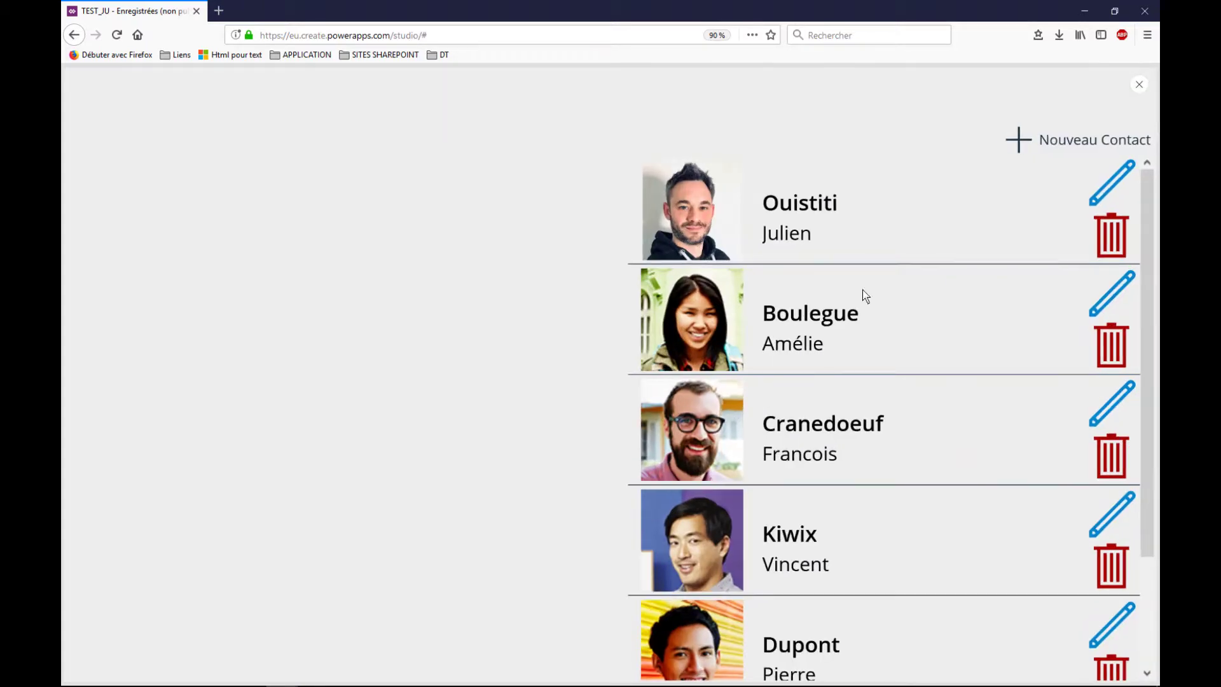
pyautogui.click(1089, 200)
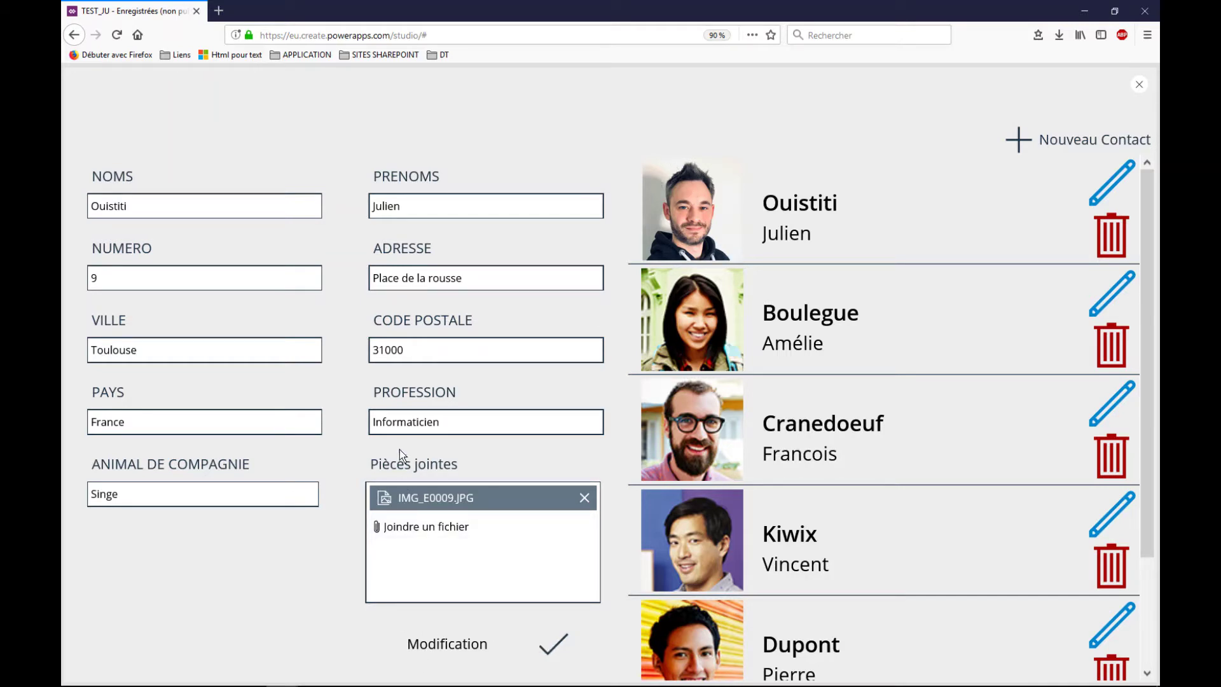
# Step: Replace the first contact's profession with "POWERAPPS TESTEUR" and save the modification
pyautogui.click(456, 430)
pyautogui.press('BackSpace')
pyautogui.press('BackSpace')
pyautogui.press('BackSpace')
pyautogui.press('BackSpace')
pyautogui.press('BackSpace')
pyautogui.press('BackSpace')
pyautogui.press('BackSpace')
pyautogui.press('BackSpace')
pyautogui.press('BackSpace')
pyautogui.press('BackSpace')
pyautogui.press('BackSpace')
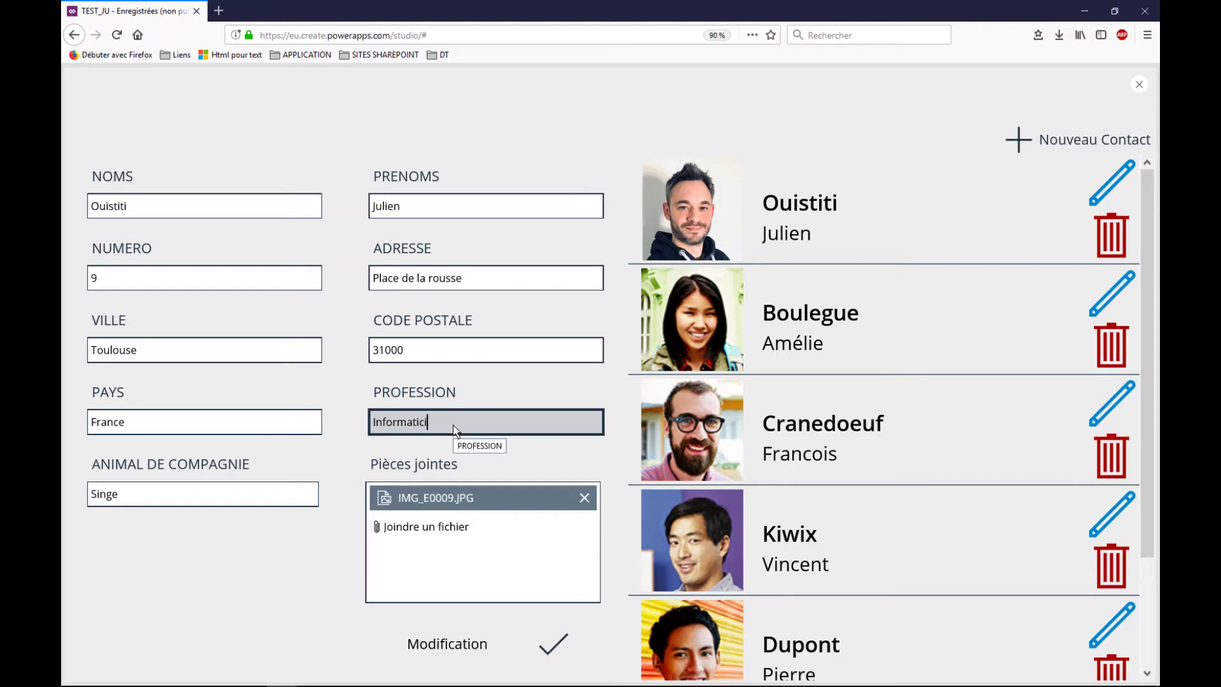
pyautogui.press('BackSpace')
pyautogui.press('BackSpace')
pyautogui.write('POWERAPPS TESTEUR')
pyautogui.click(553, 646)
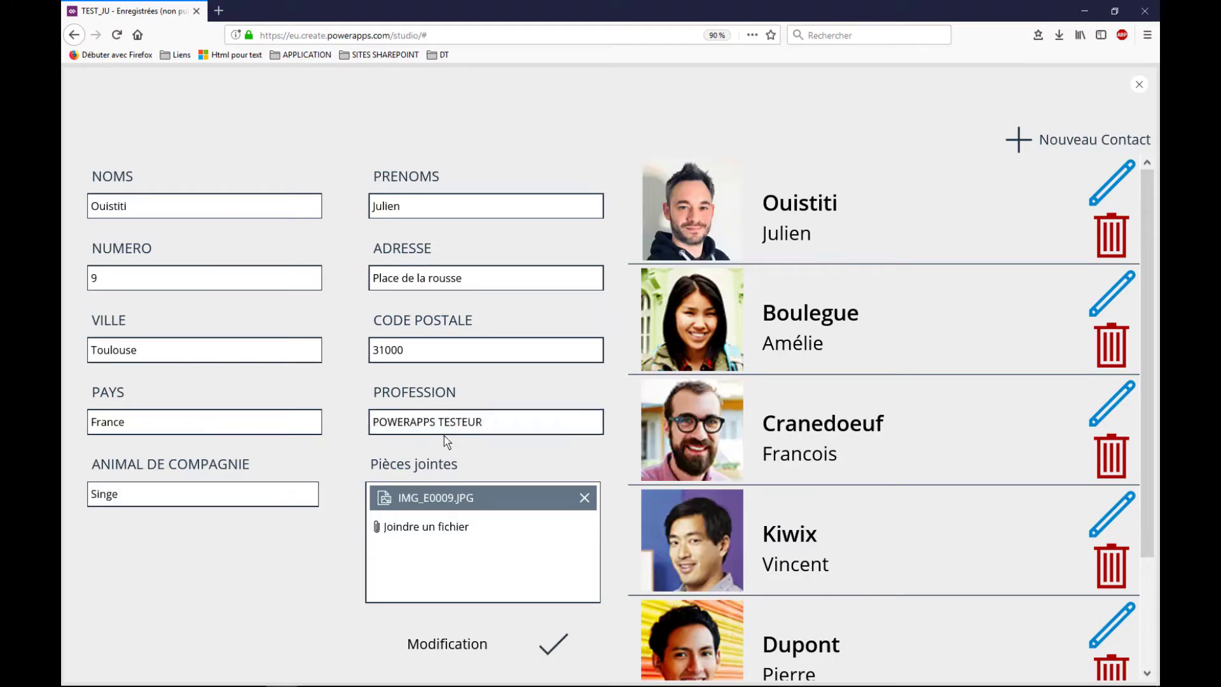
# Step: Display the details of the second, third and fourth contacts, ending back on the first contact
pyautogui.click(1121, 299)
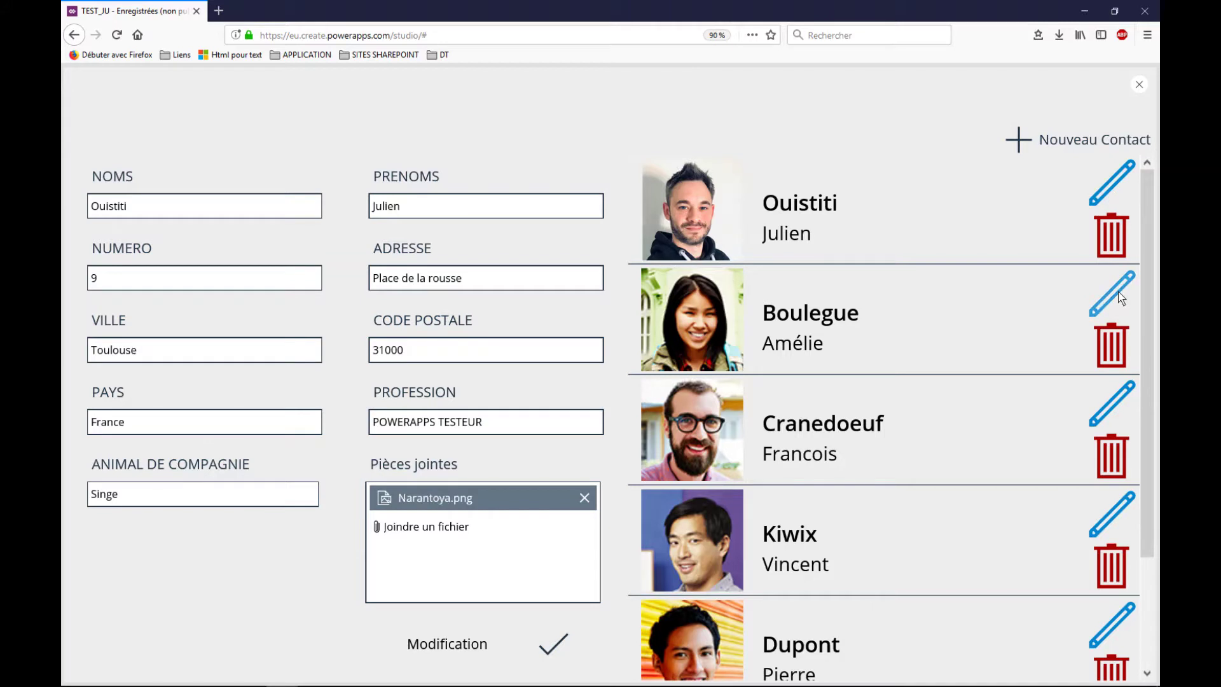
pyautogui.click(1112, 394)
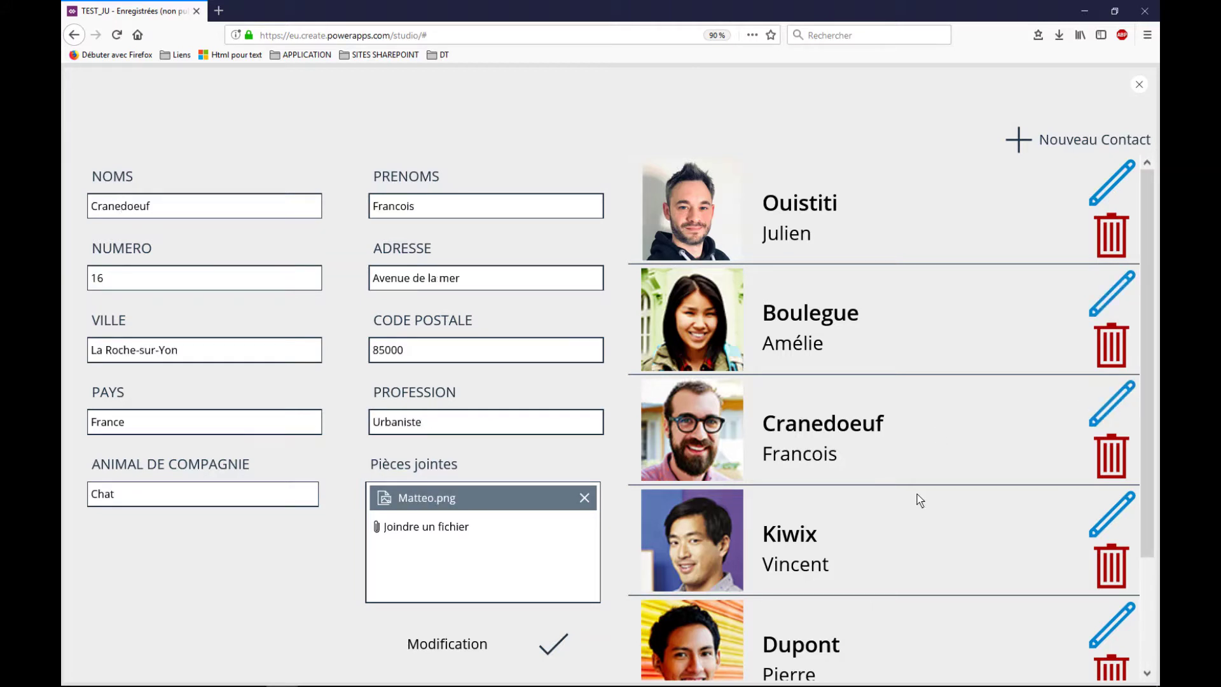
pyautogui.click(924, 556)
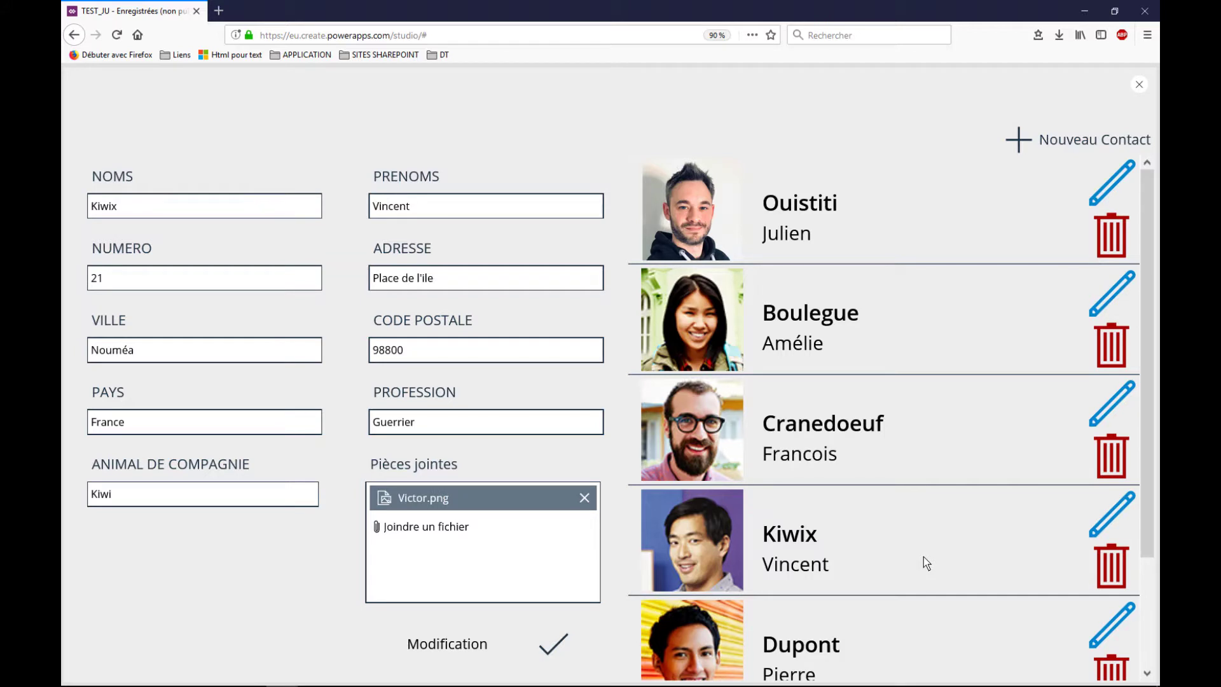
pyautogui.click(978, 227)
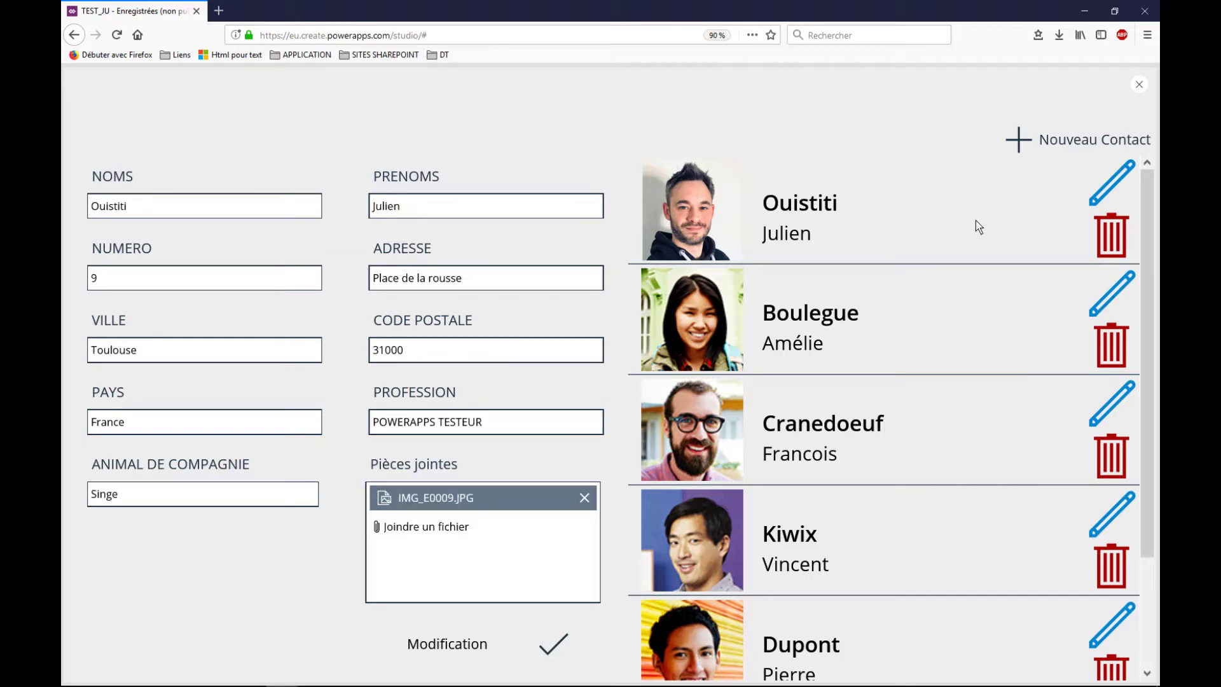
# Step: Delete the second-to-last contact from the gallery
pyautogui.scroll(-3, 949, 512)
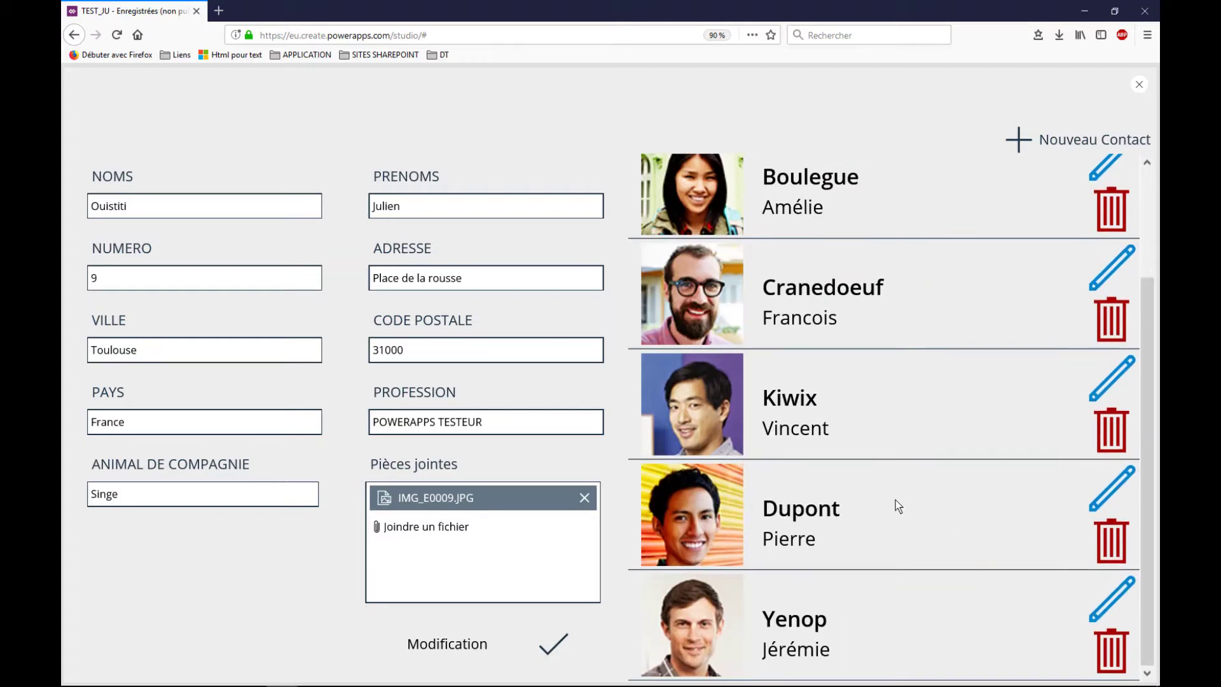
pyautogui.click(1109, 535)
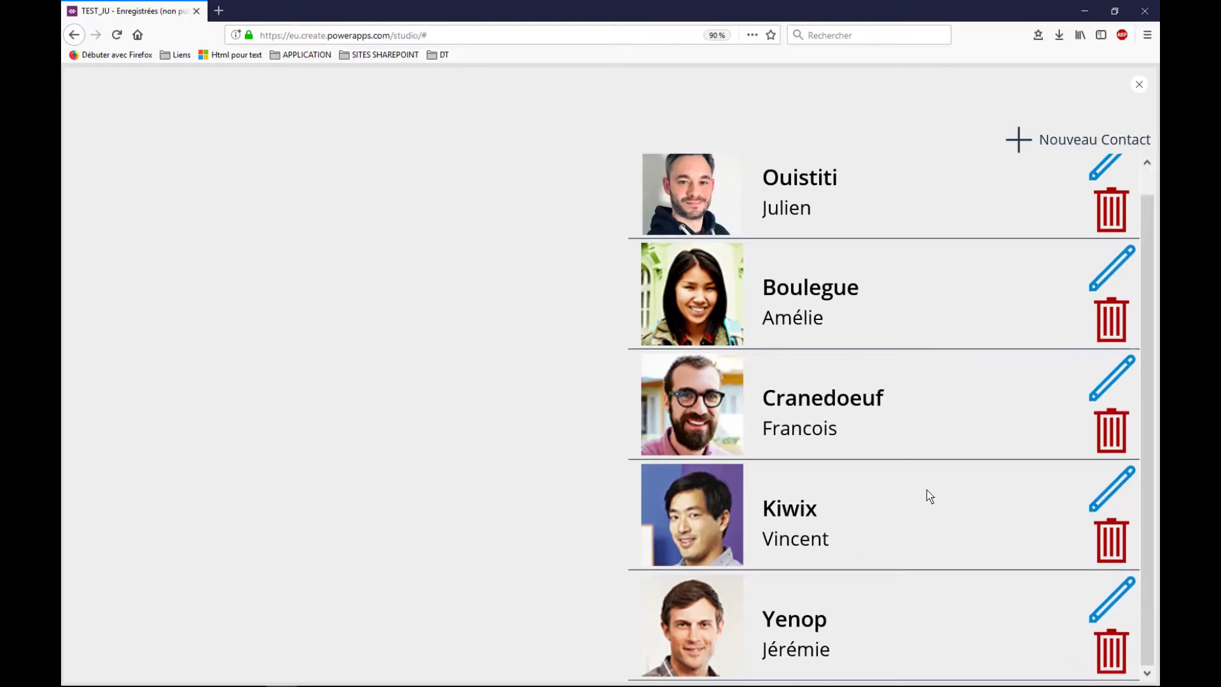
pyautogui.scroll(1, 926, 490)
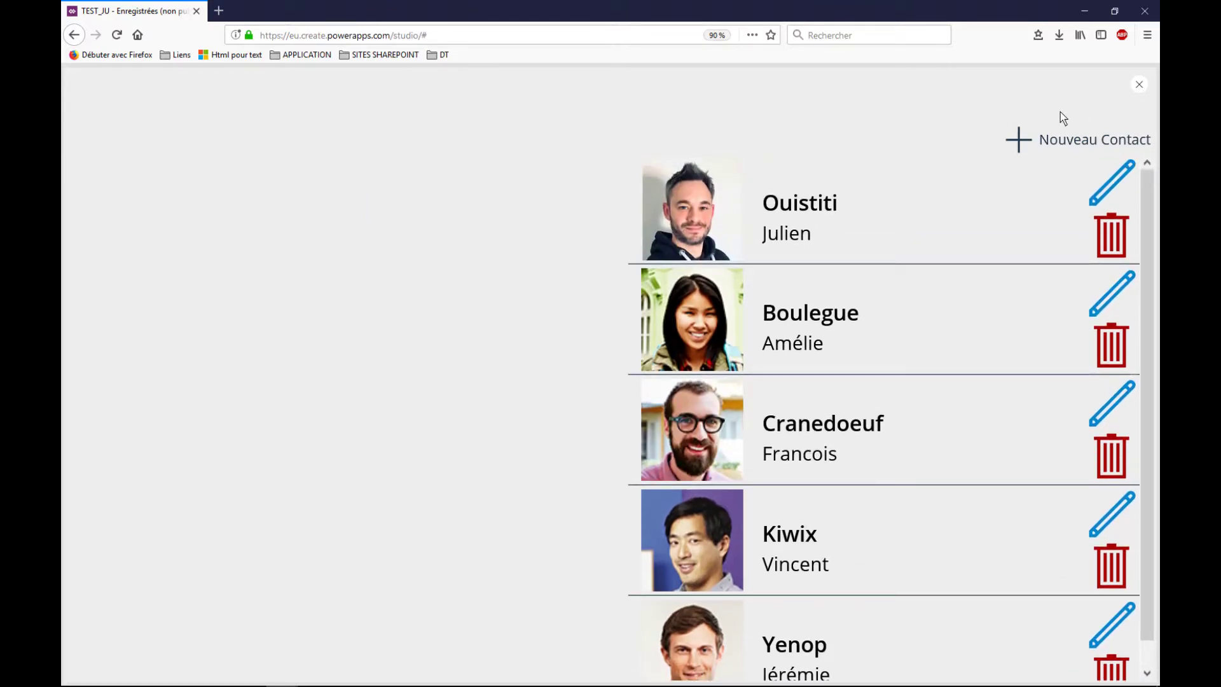
# Step: Start a new contact and enter its last name and first name in capital letters
pyautogui.click(1066, 141)
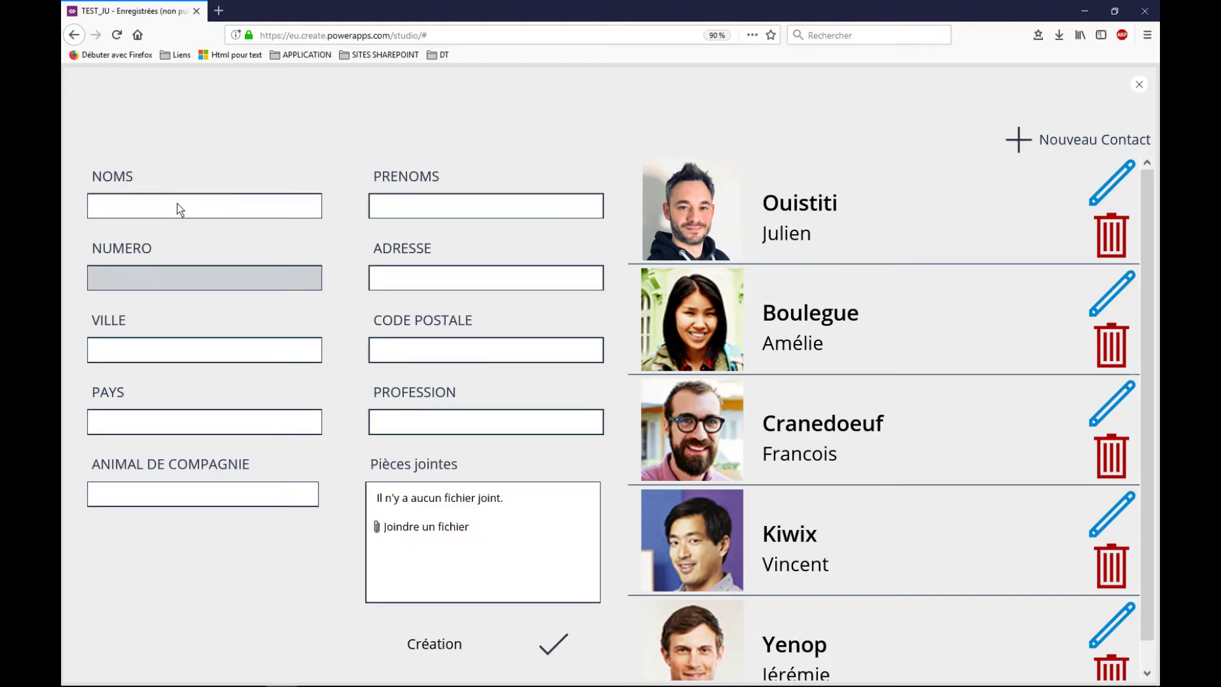
pyautogui.click(140, 202)
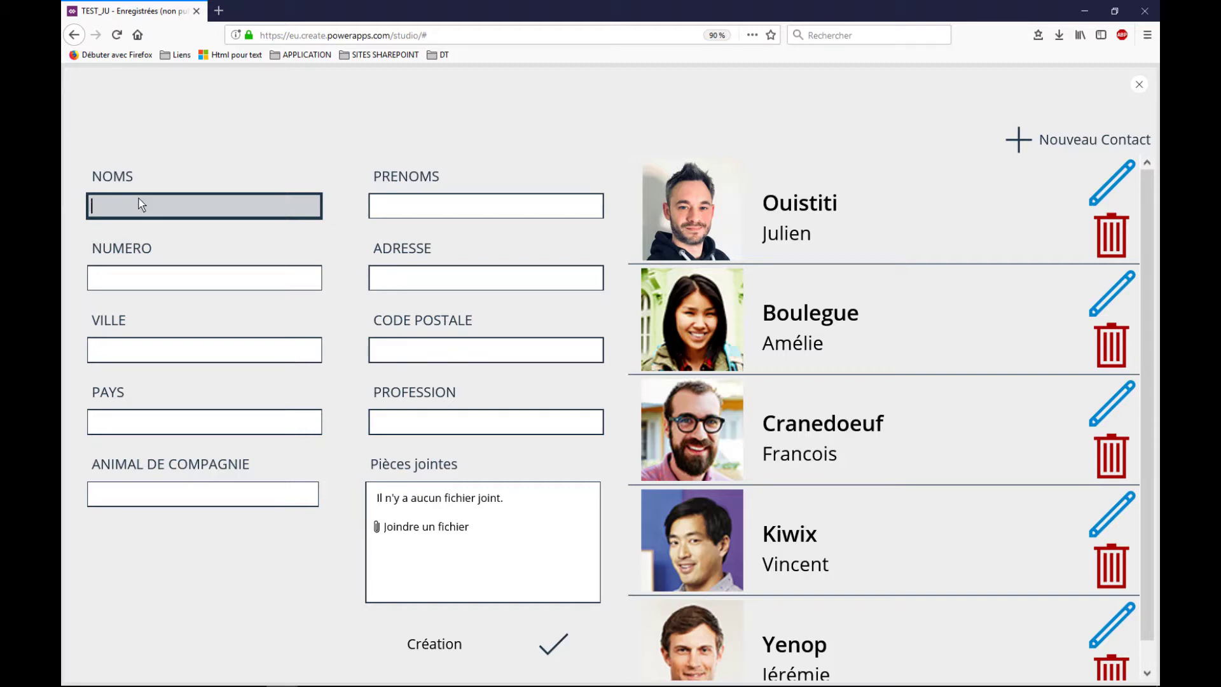
pyautogui.write('CANARD')
pyautogui.click(403, 202)
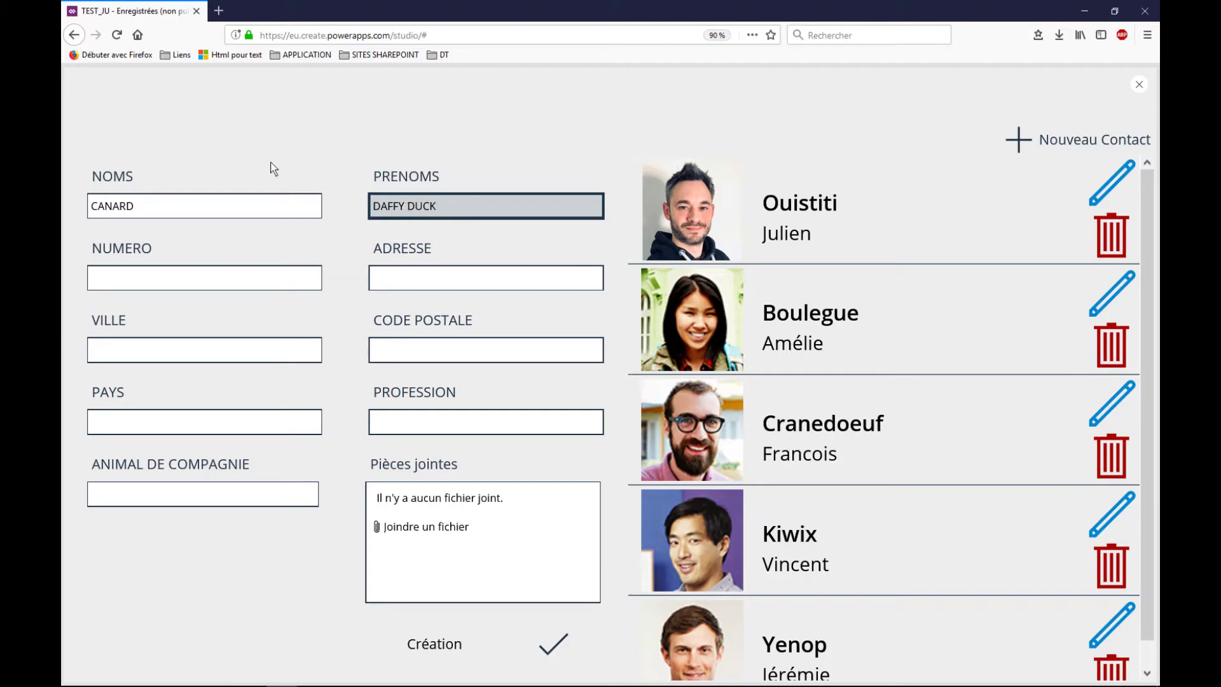
# Step: Fill in the new contact's street number, street, city and postal code
pyautogui.click(145, 282)
pyautogui.write('18')
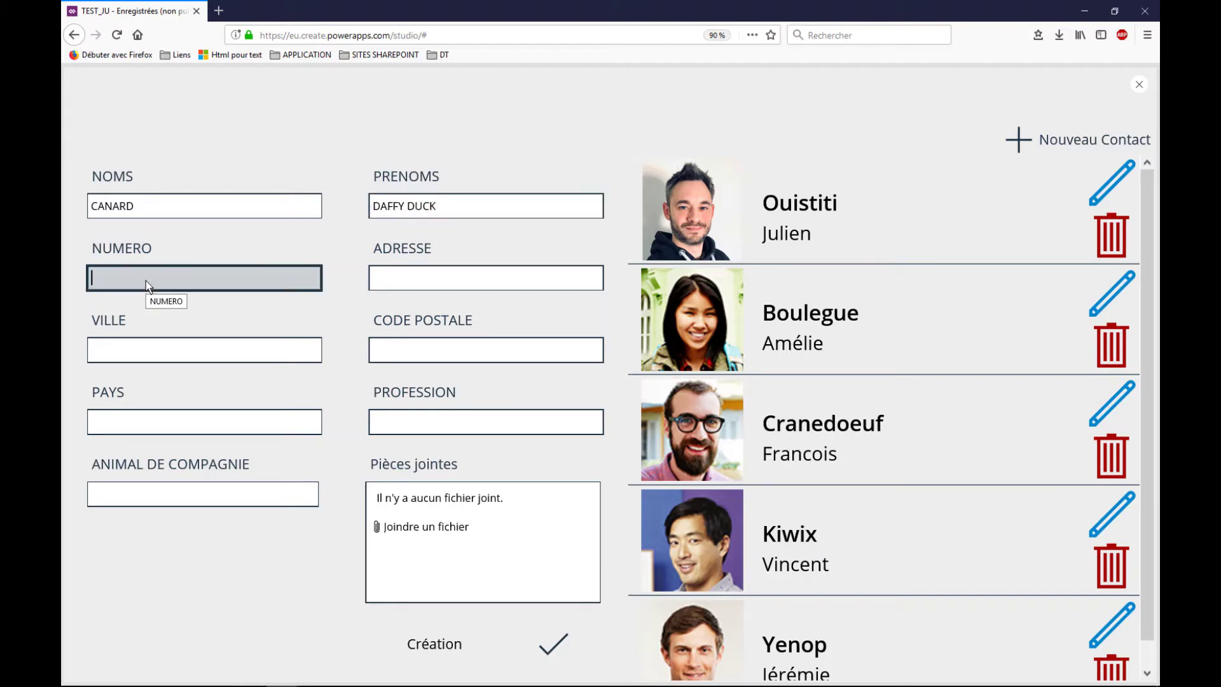
pyautogui.click(426, 290)
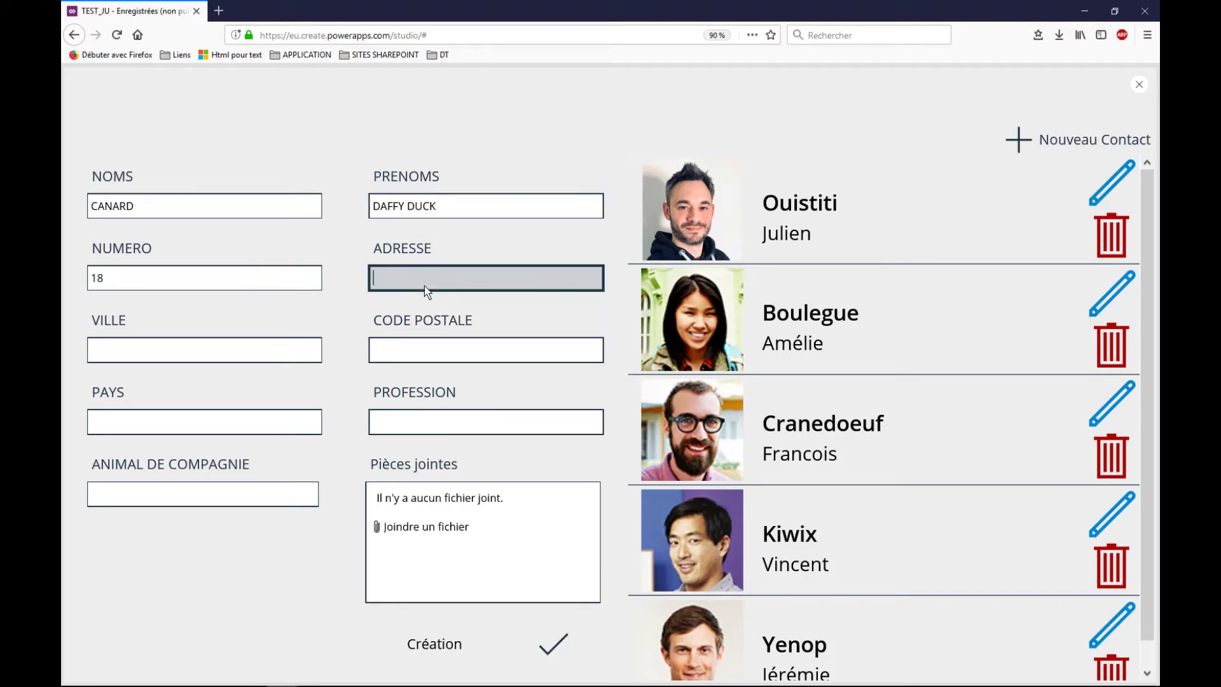
pyautogui.write('rue des peupliers')
pyautogui.click(209, 354)
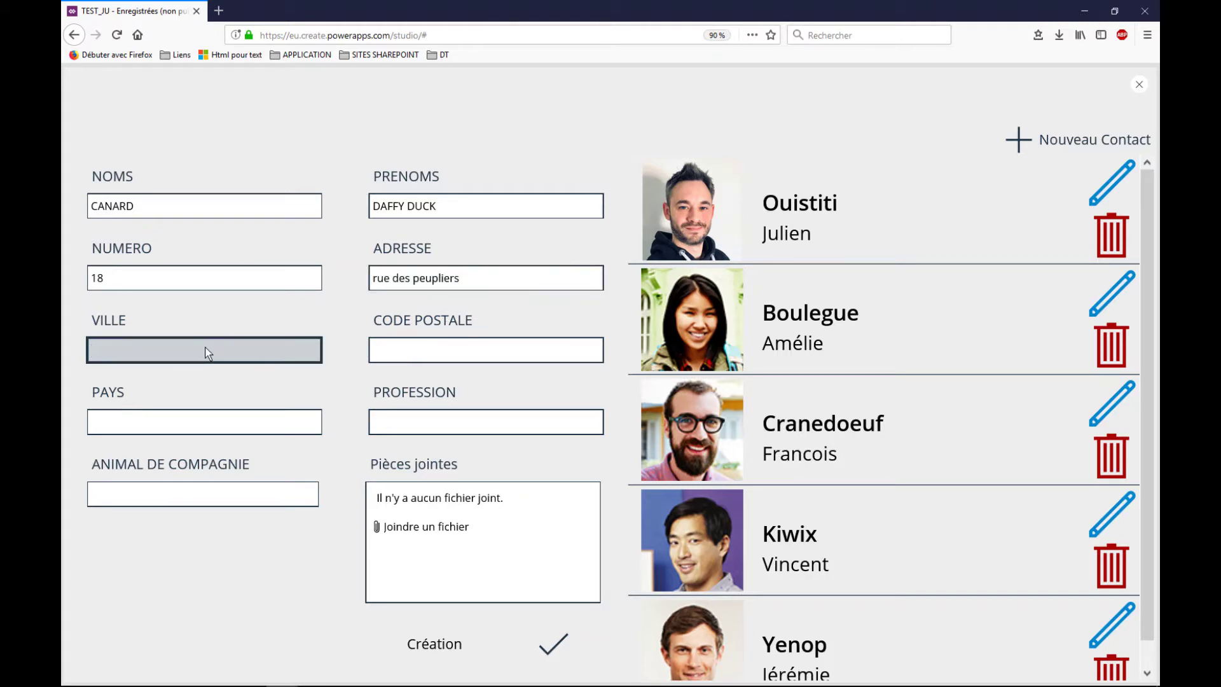
pyautogui.write('VILLENEUVE-TOLOSANE')
pyautogui.click(405, 359)
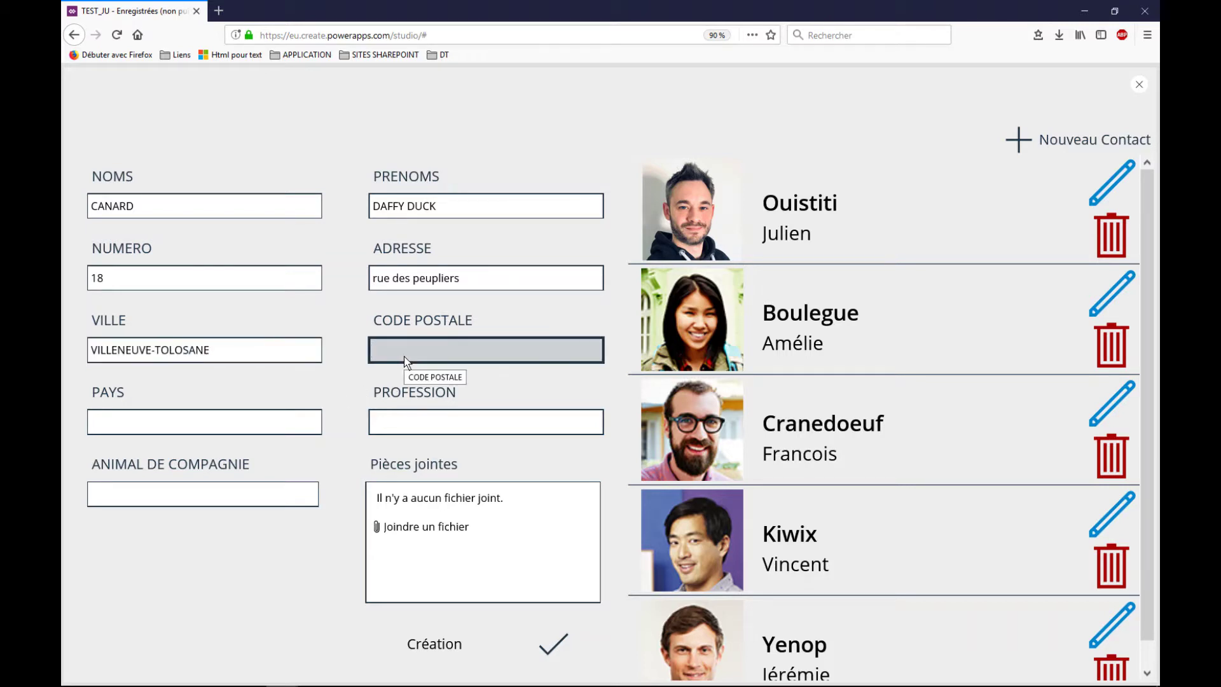
pyautogui.write('31270')
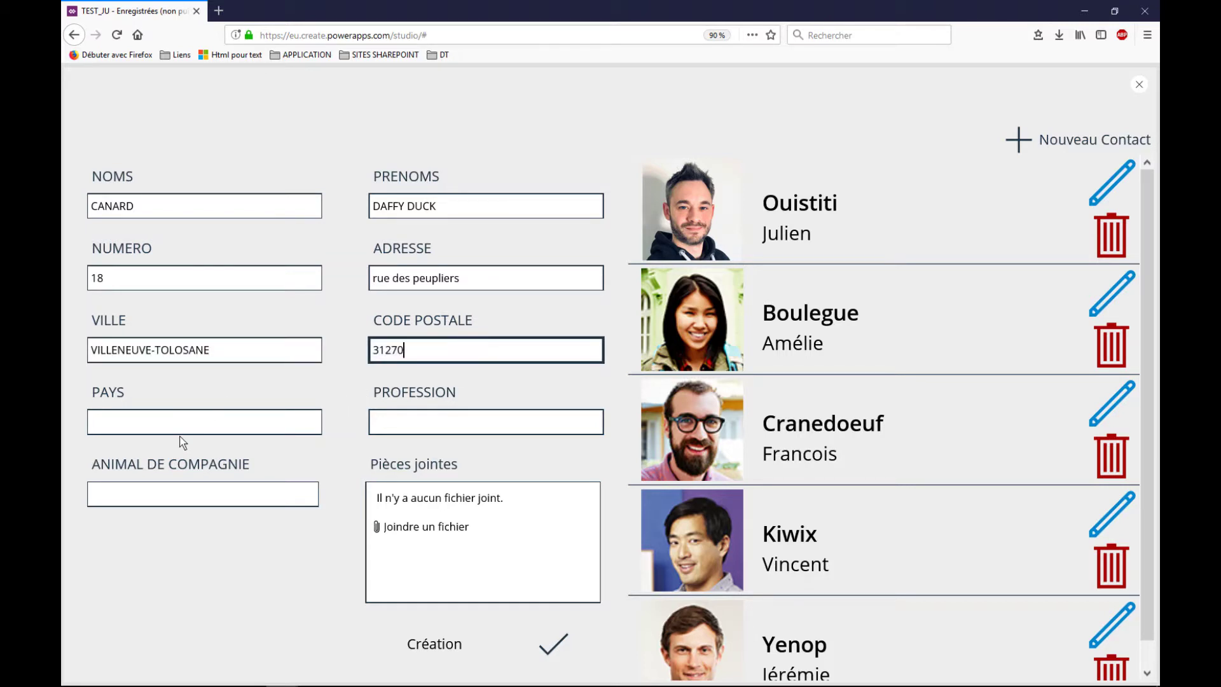
# Step: Set the new contact's country to France, profession to Comique and pet to Chien
pyautogui.click(185, 433)
pyautogui.write('France')
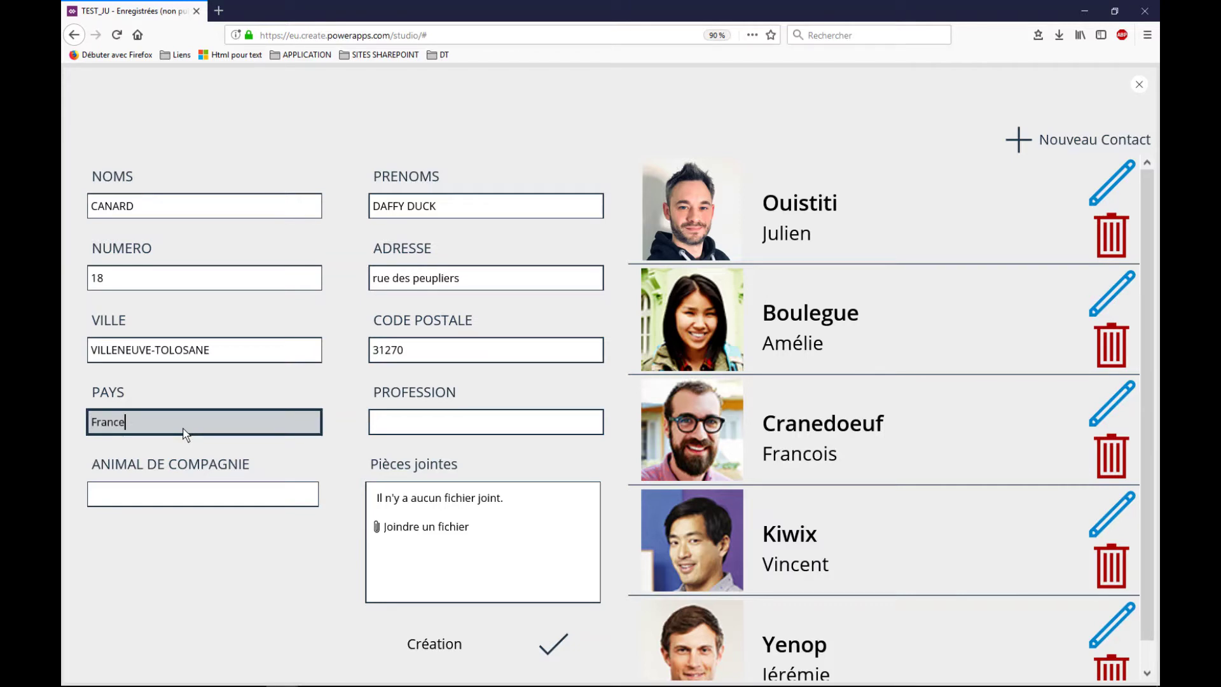
pyautogui.click(425, 420)
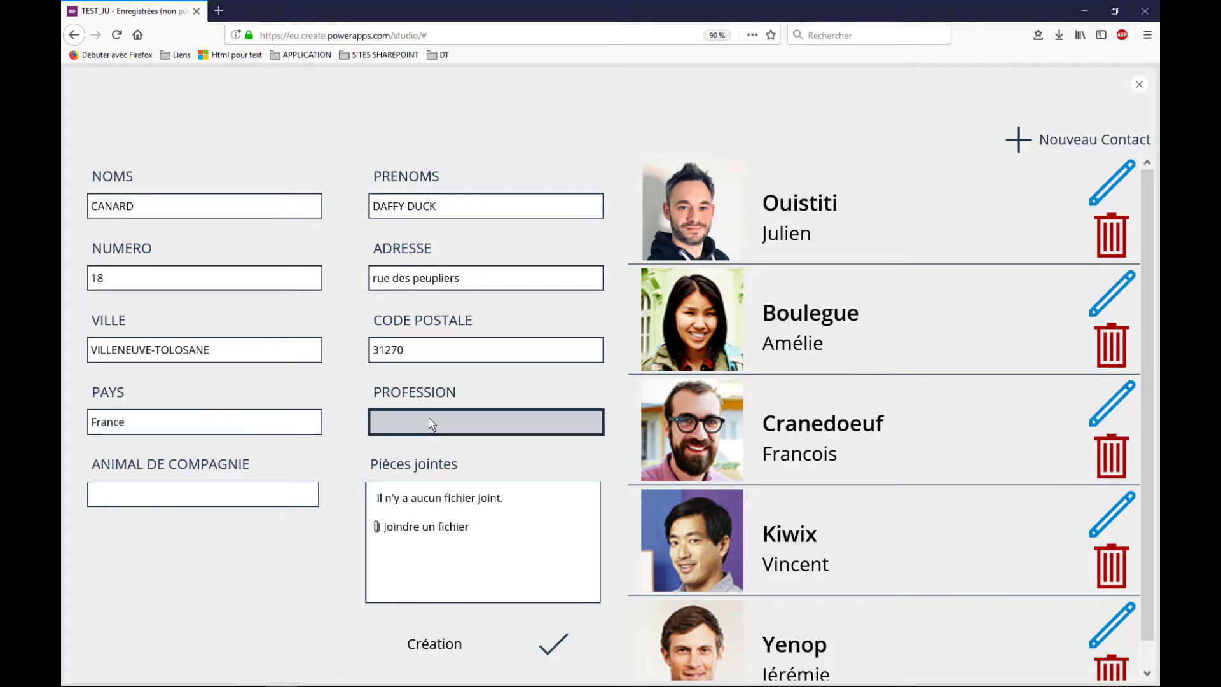
pyautogui.write('Comique')
pyautogui.click(230, 496)
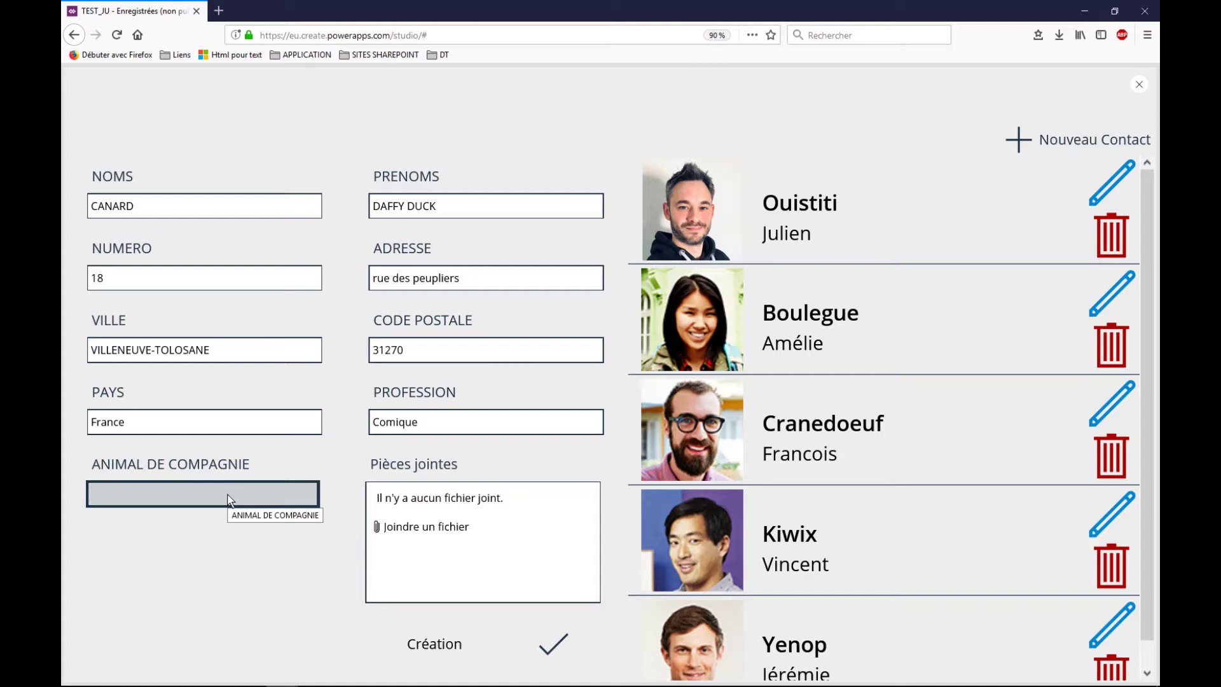
pyautogui.write('Chien')
# Step: Attach the picture Katerina_02.png to the new contact and save the record
pyautogui.click(449, 529)
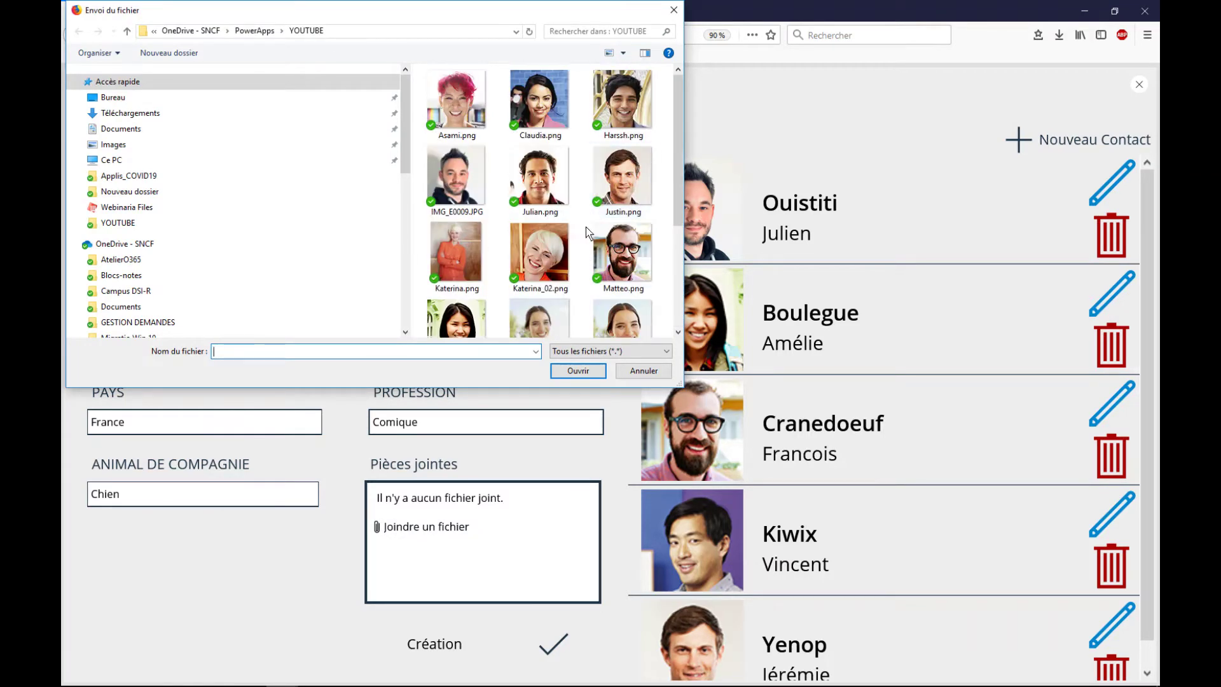
pyautogui.click(539, 254)
pyautogui.click(578, 372)
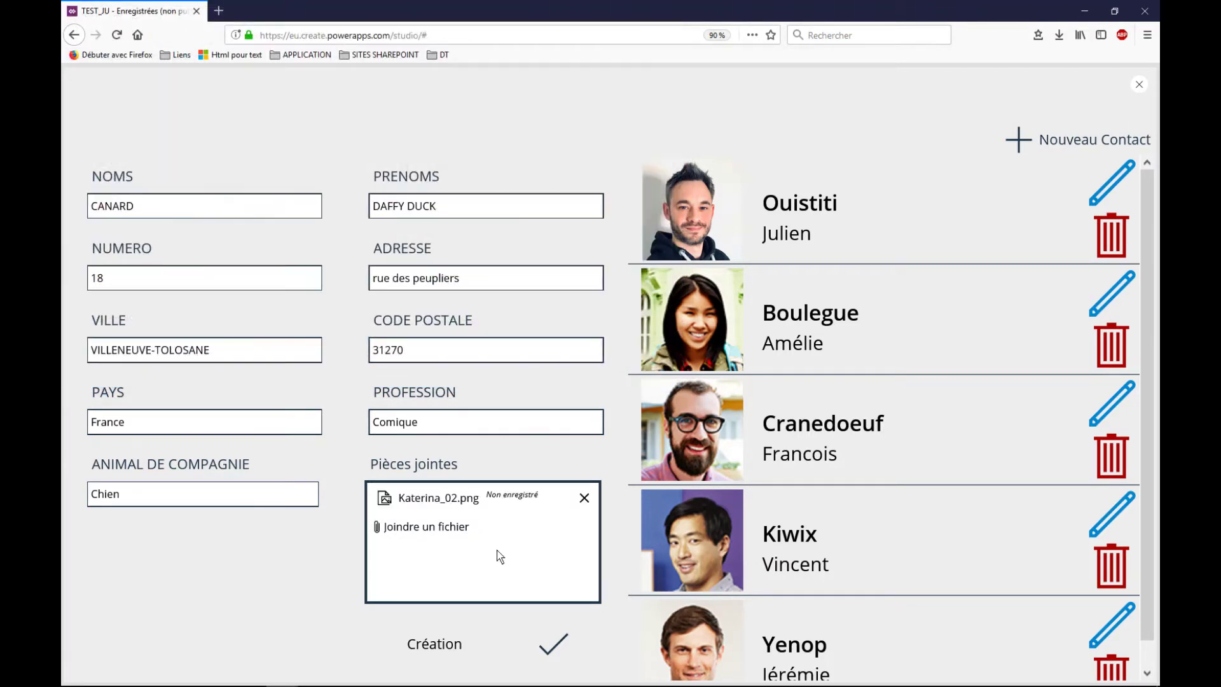
pyautogui.click(556, 643)
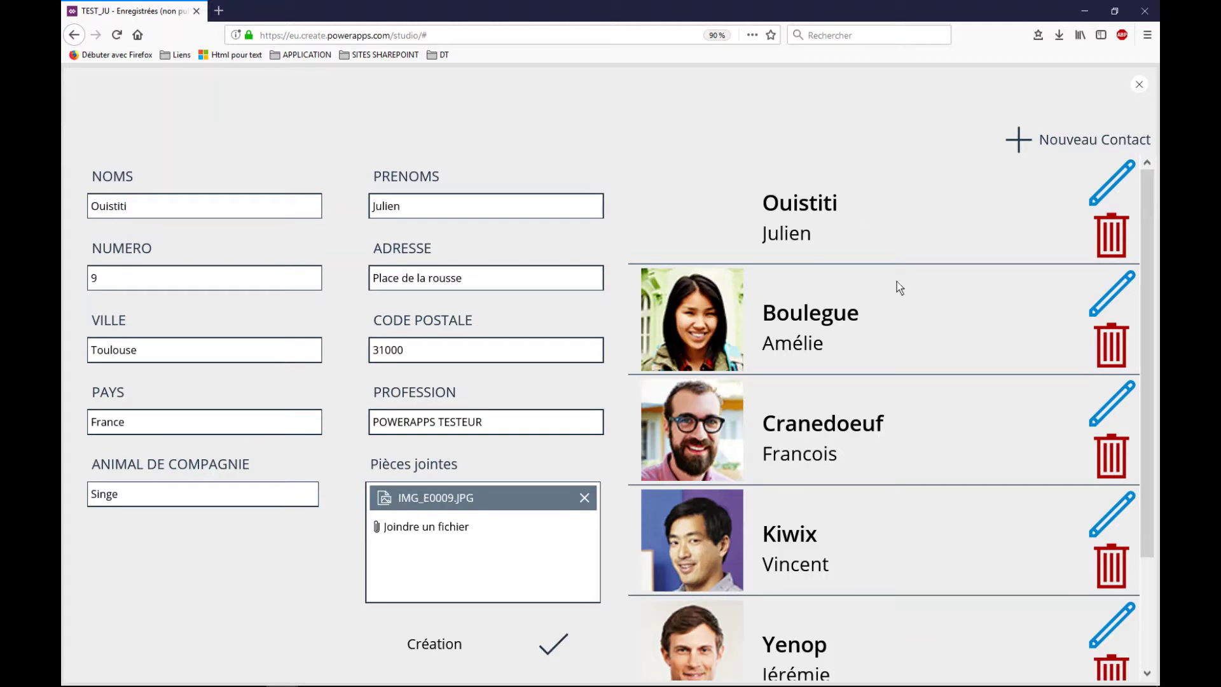
# Step: Select the newly created contact, rewrite its last and first names with only initial capitals, and save the change
pyautogui.scroll(-3, 927, 414)
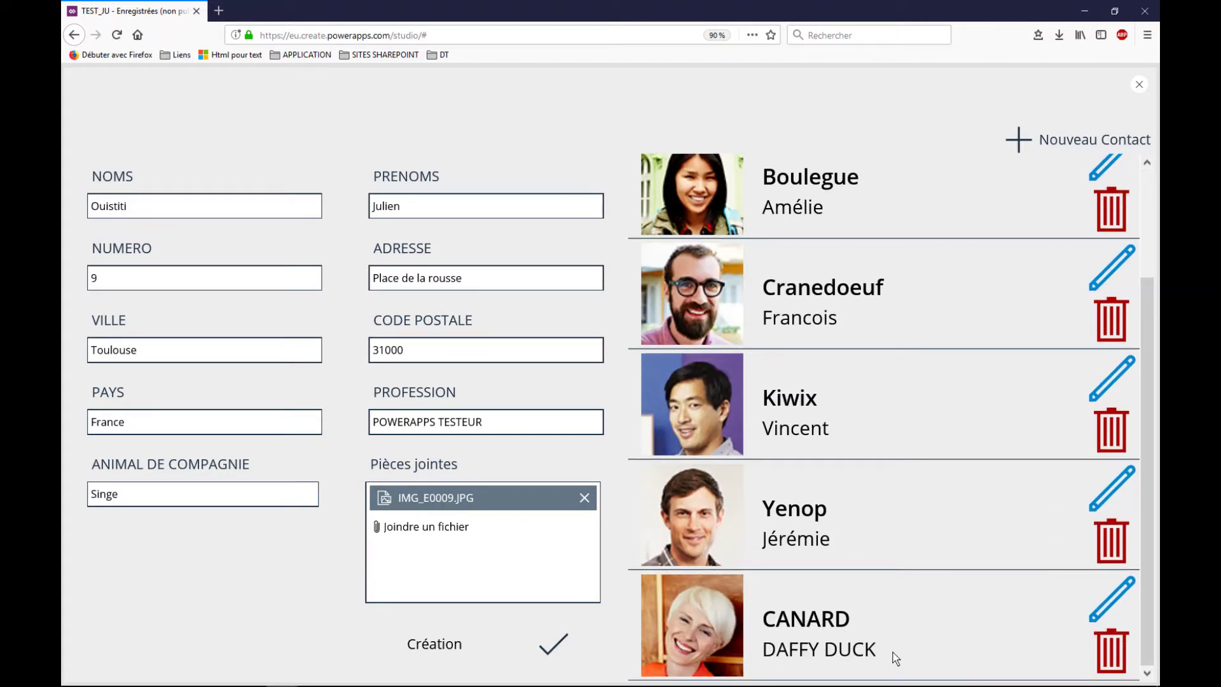
pyautogui.click(943, 623)
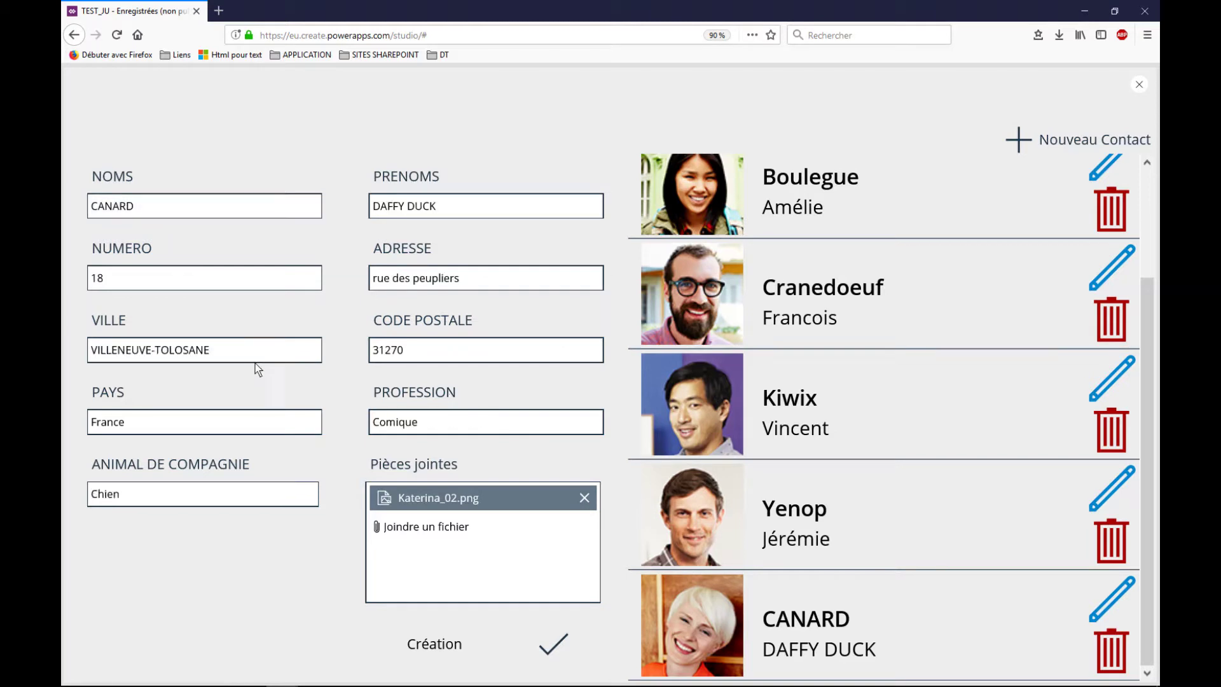
pyautogui.click(161, 206)
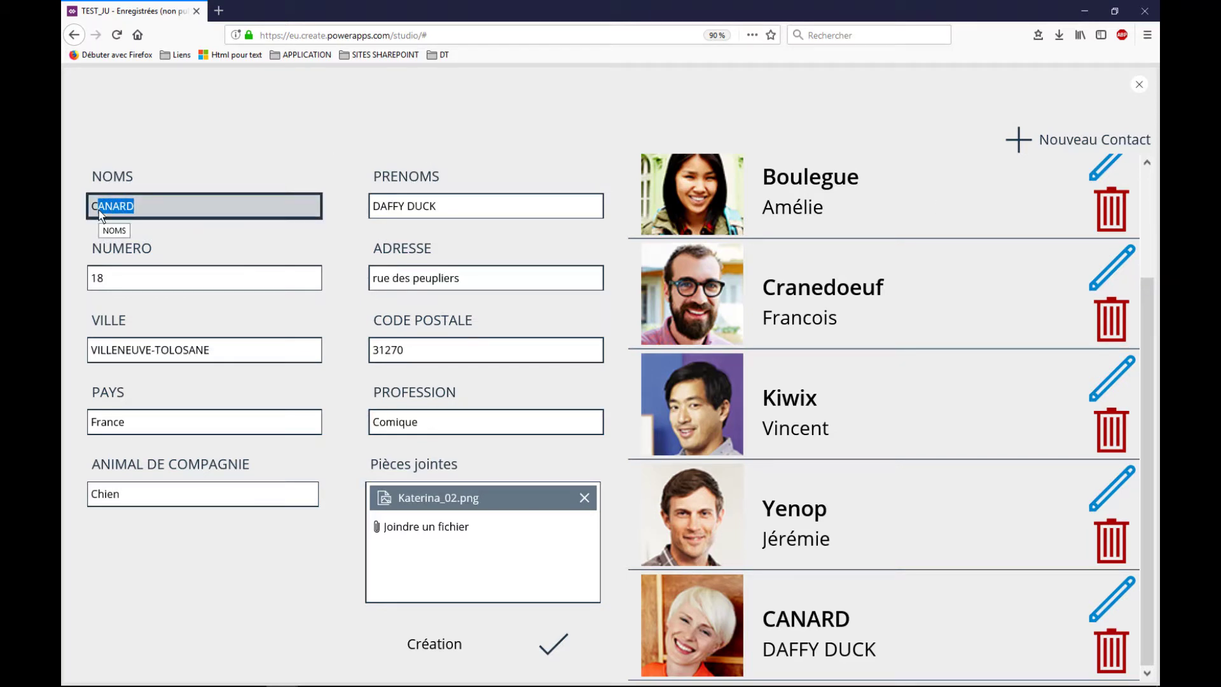
pyautogui.write('anard')
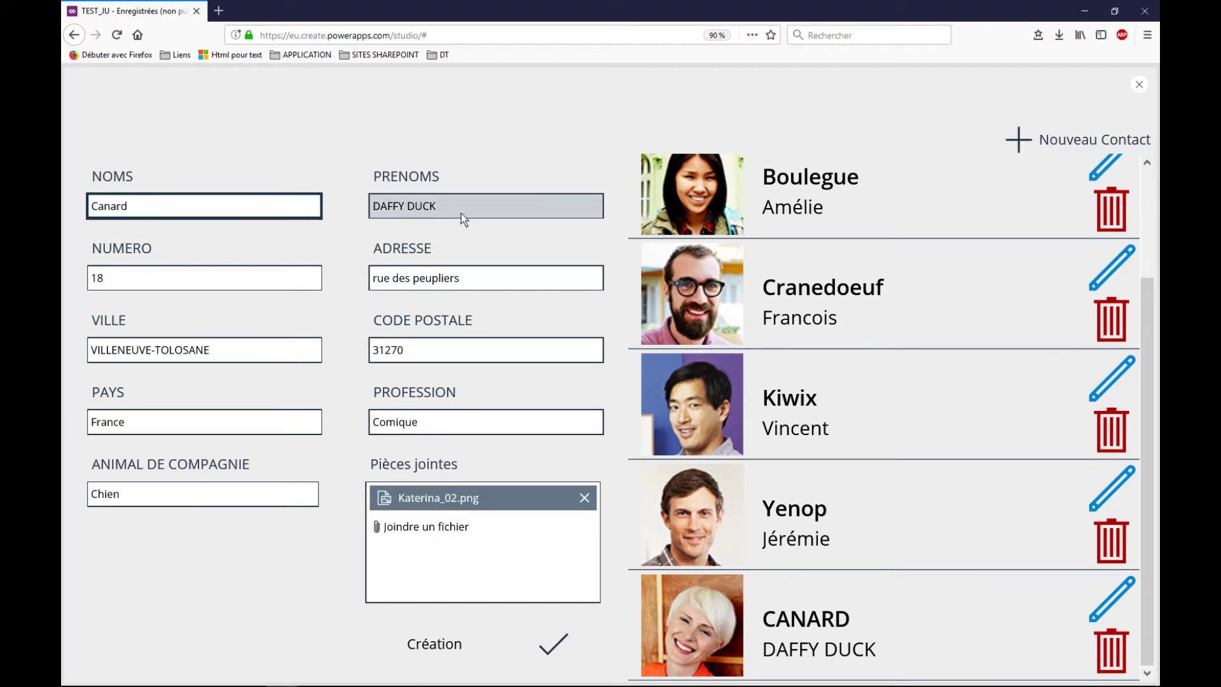
pyautogui.moveTo(461, 213); pyautogui.dragTo(385, 208)
pyautogui.write('aff')
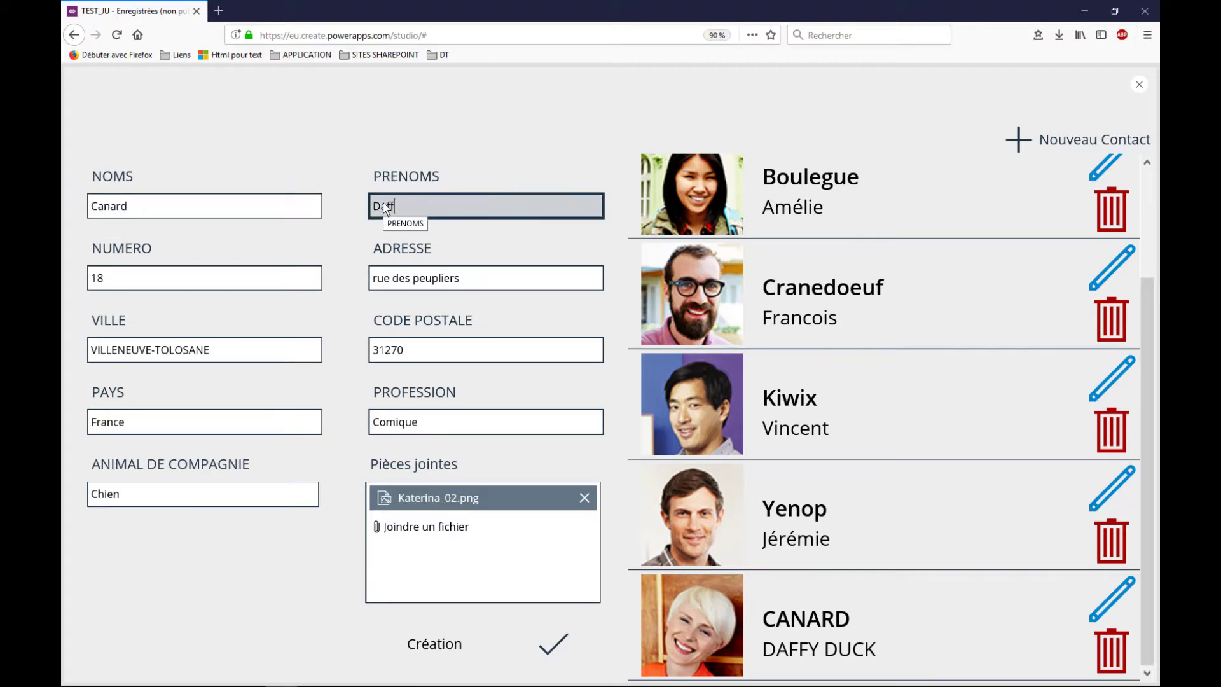
pyautogui.write('y Duck')
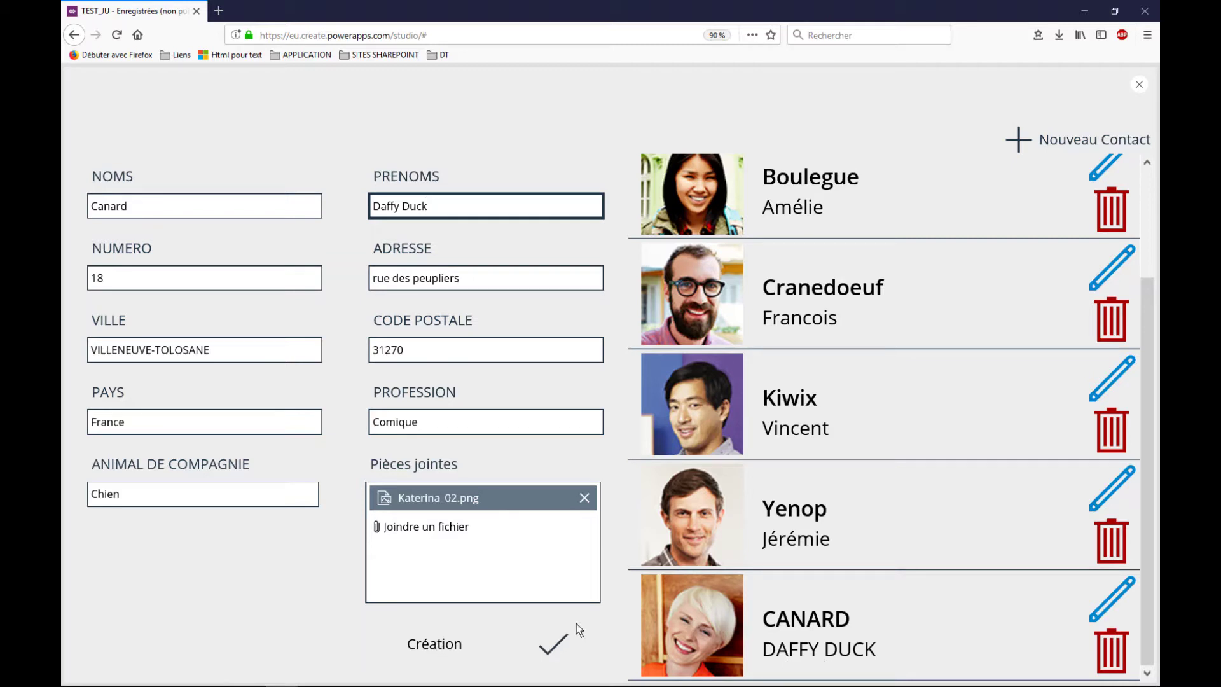
pyautogui.click(552, 645)
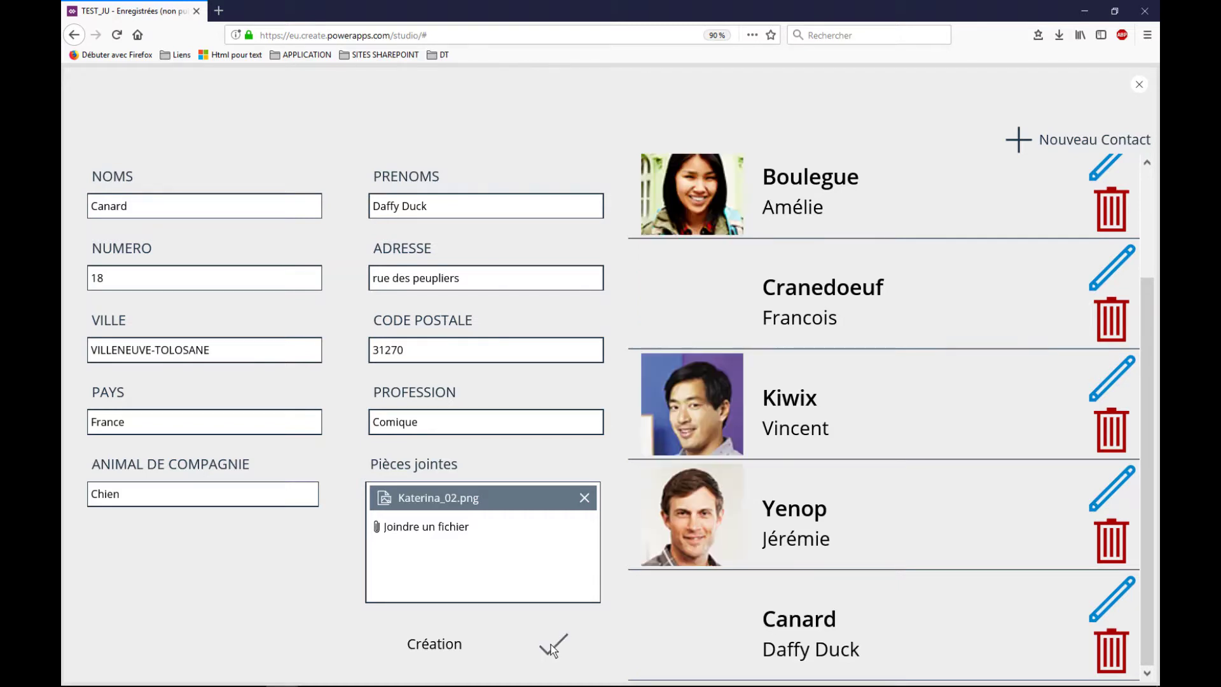
# Step: Leave the app preview and open the empty Screen2 for editing
pyautogui.click(1139, 87)
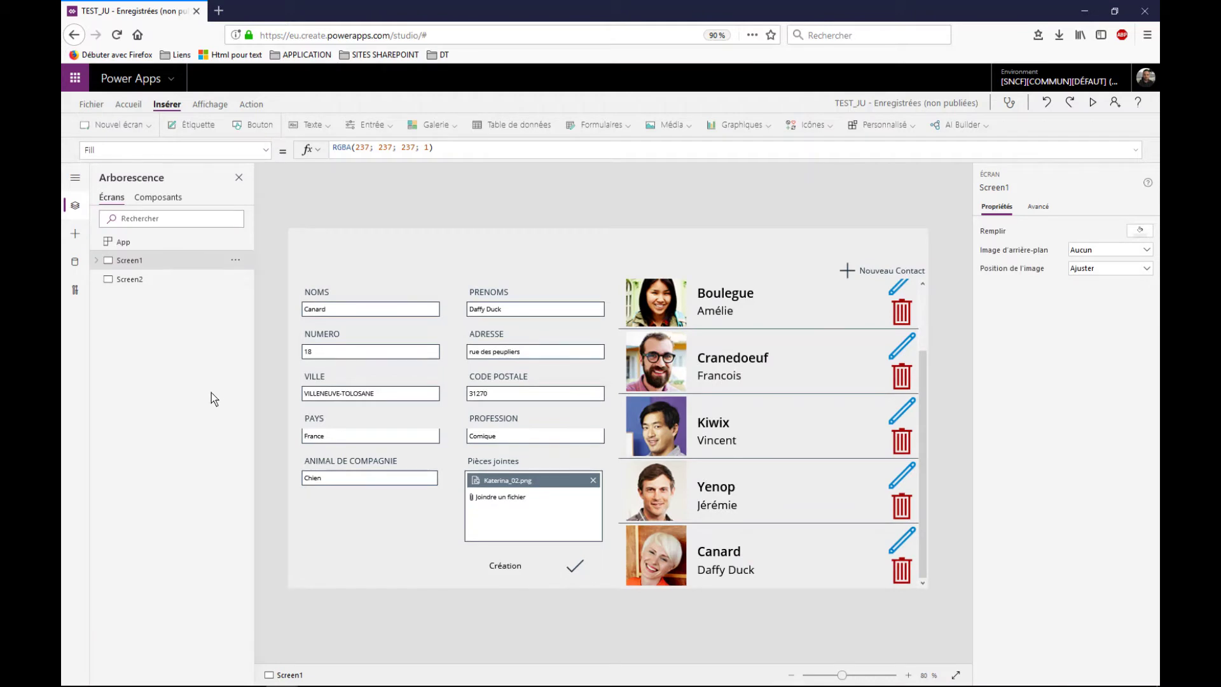
pyautogui.click(136, 278)
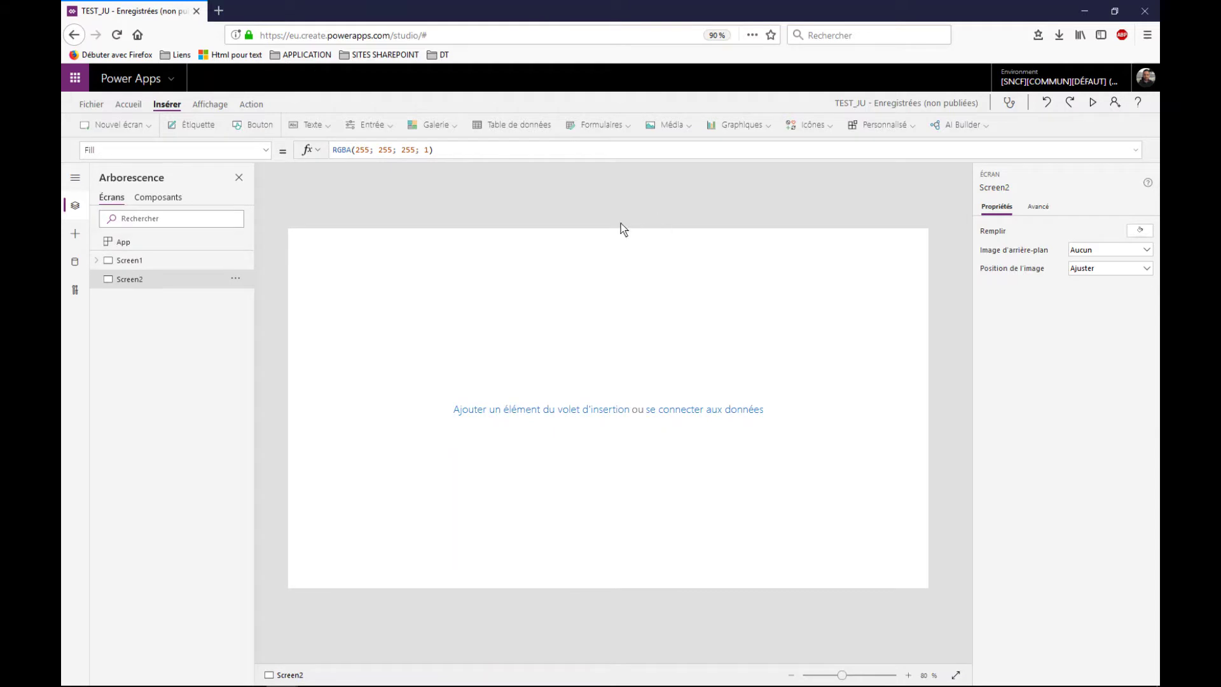
# Step: Insert a vertical gallery connected to L_Utilisateurs and fit it into the lower-right part of Screen2, about 746 × 653 in size
pyautogui.click(444, 122)
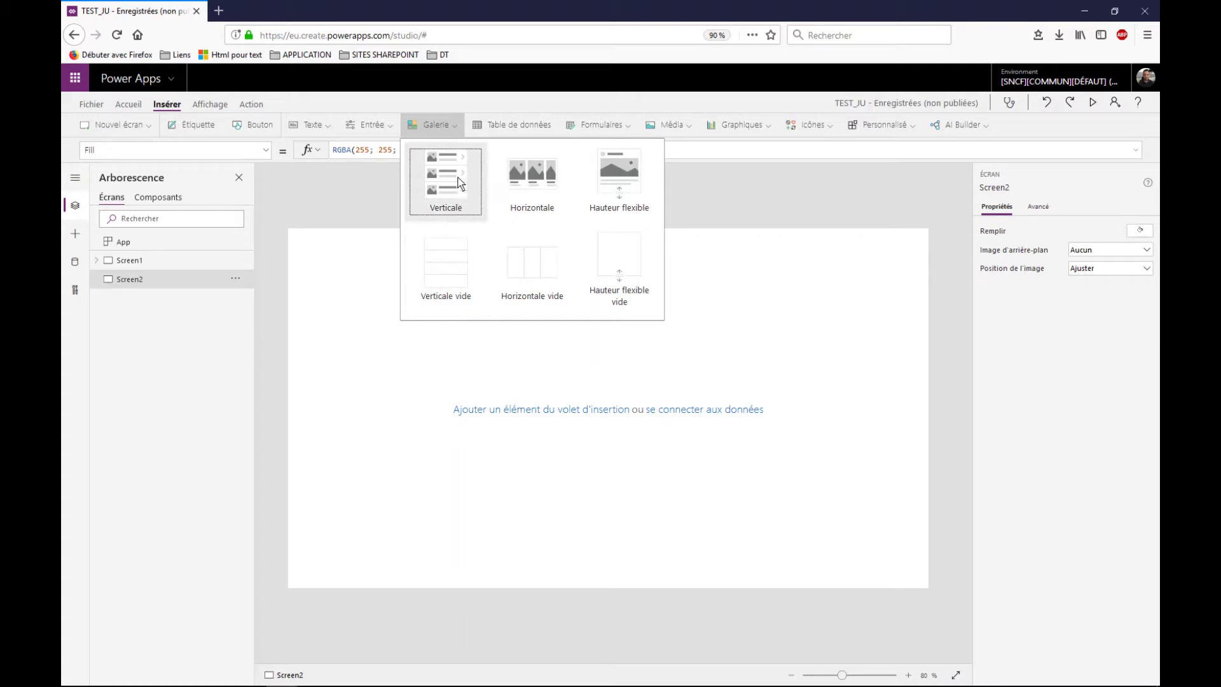
pyautogui.press('Escape')
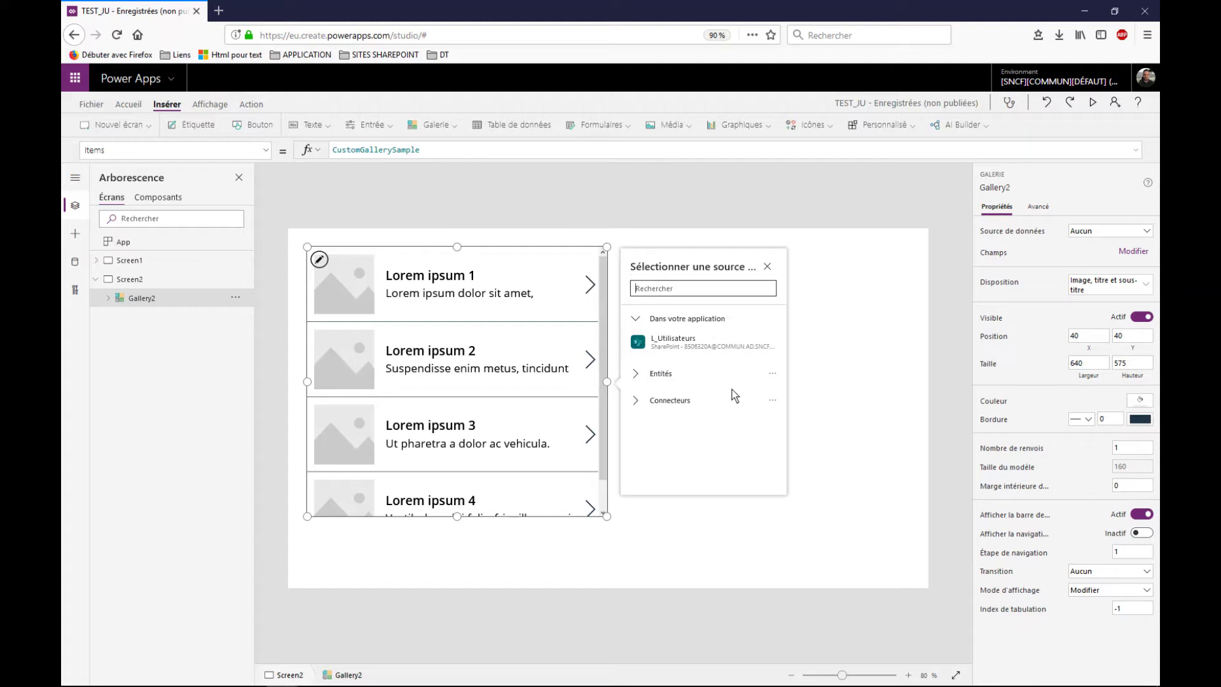
pyautogui.click(685, 347)
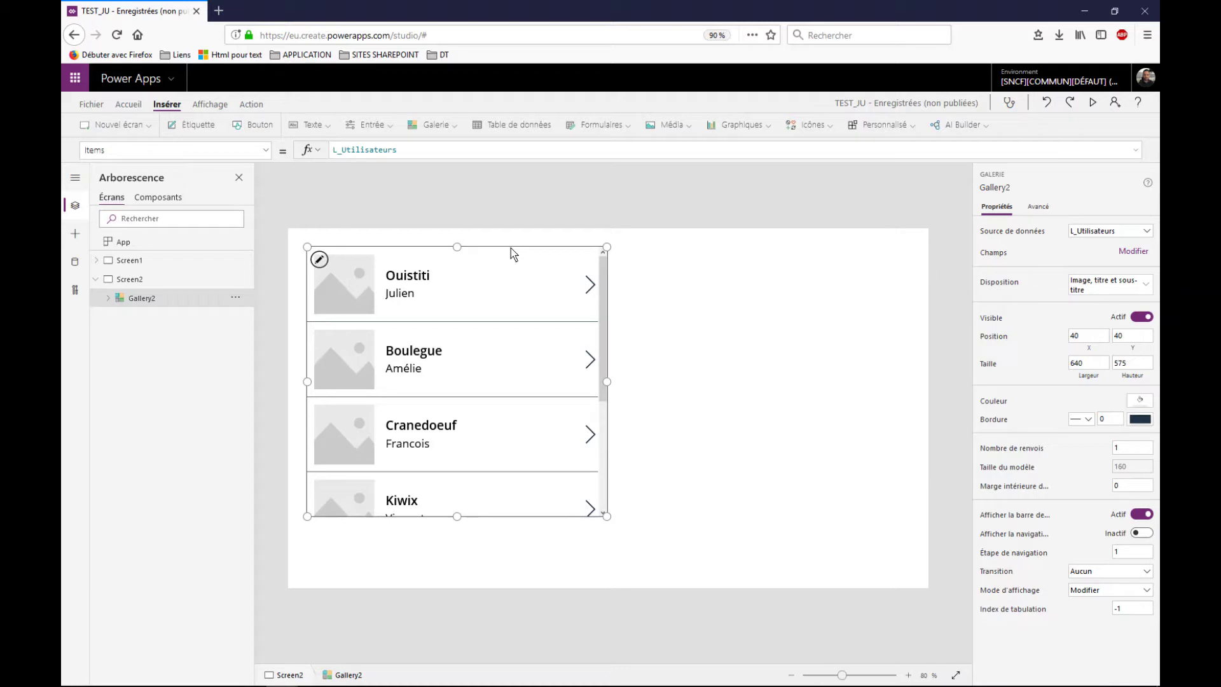
pyautogui.moveTo(510, 248); pyautogui.dragTo(845, 322)
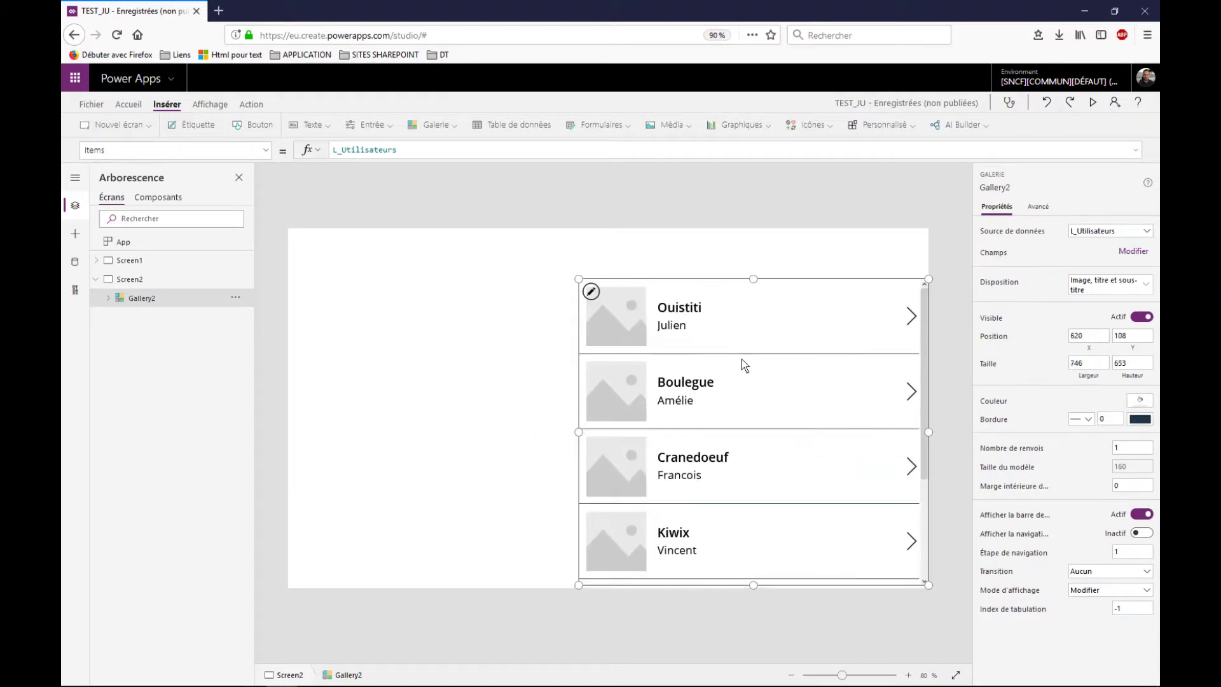
# Step: Set the gallery image's Image formula to First(ThisItem.'Pièces jointes').Value
pyautogui.click(620, 319)
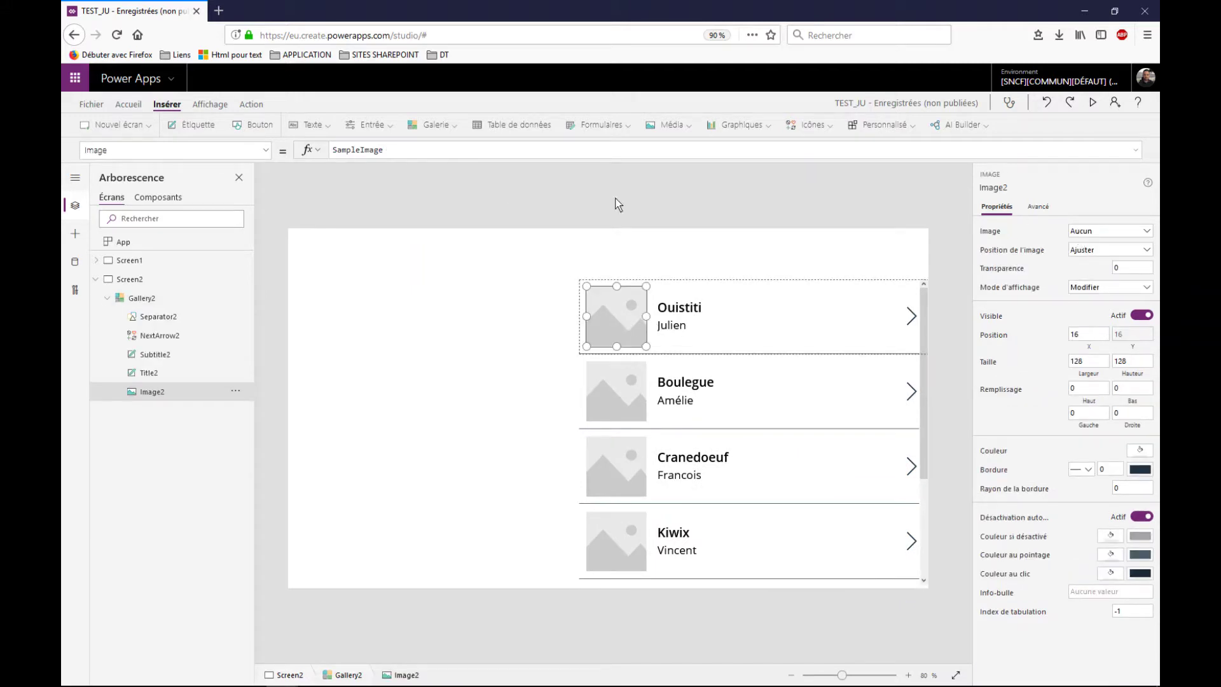
pyautogui.moveTo(401, 154); pyautogui.dragTo(287, 151)
pyautogui.write('First(')
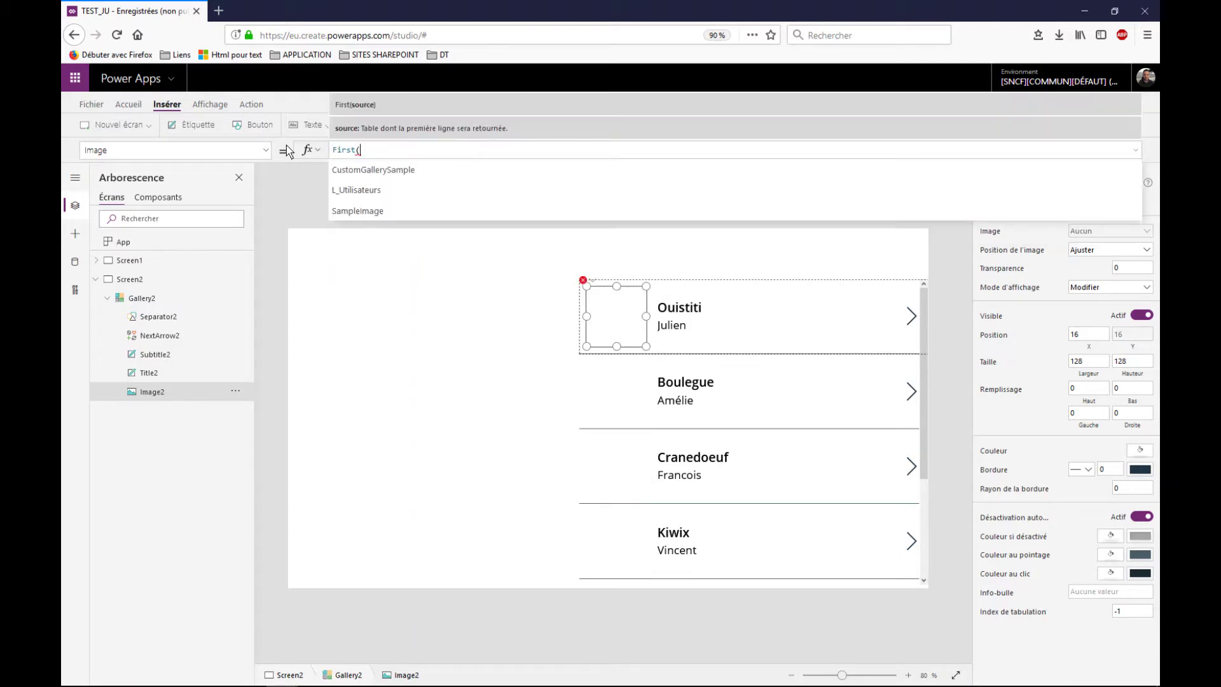
pyautogui.write('This')
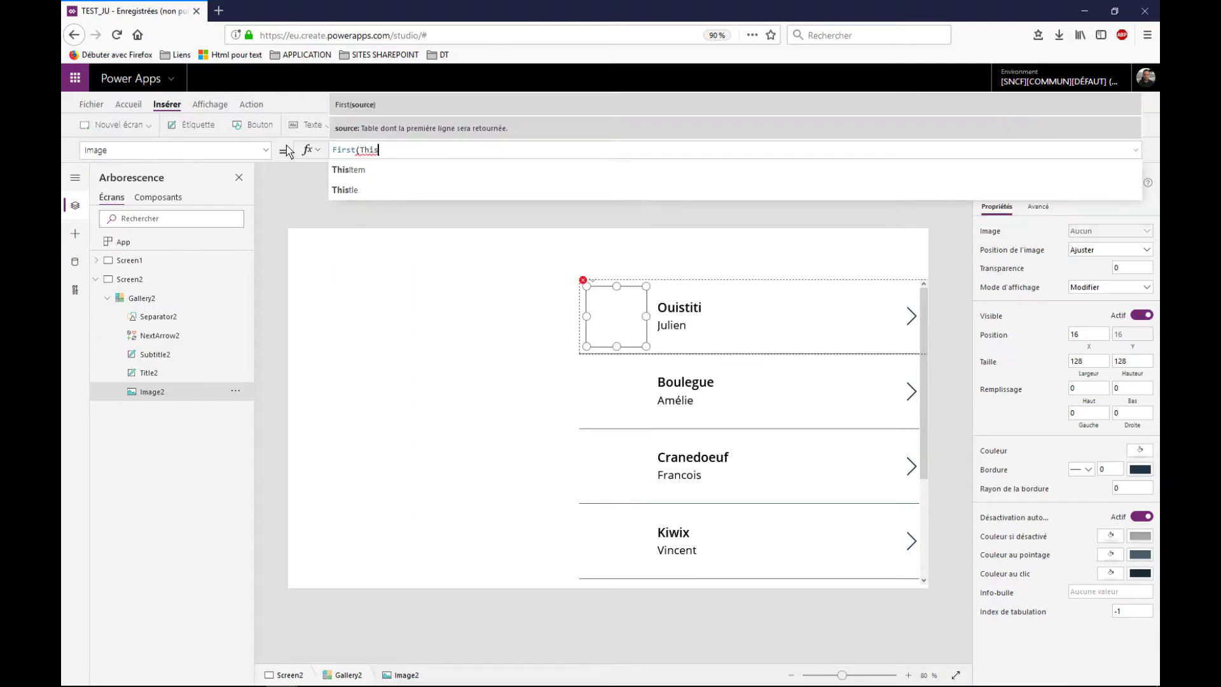
pyautogui.write('Item')
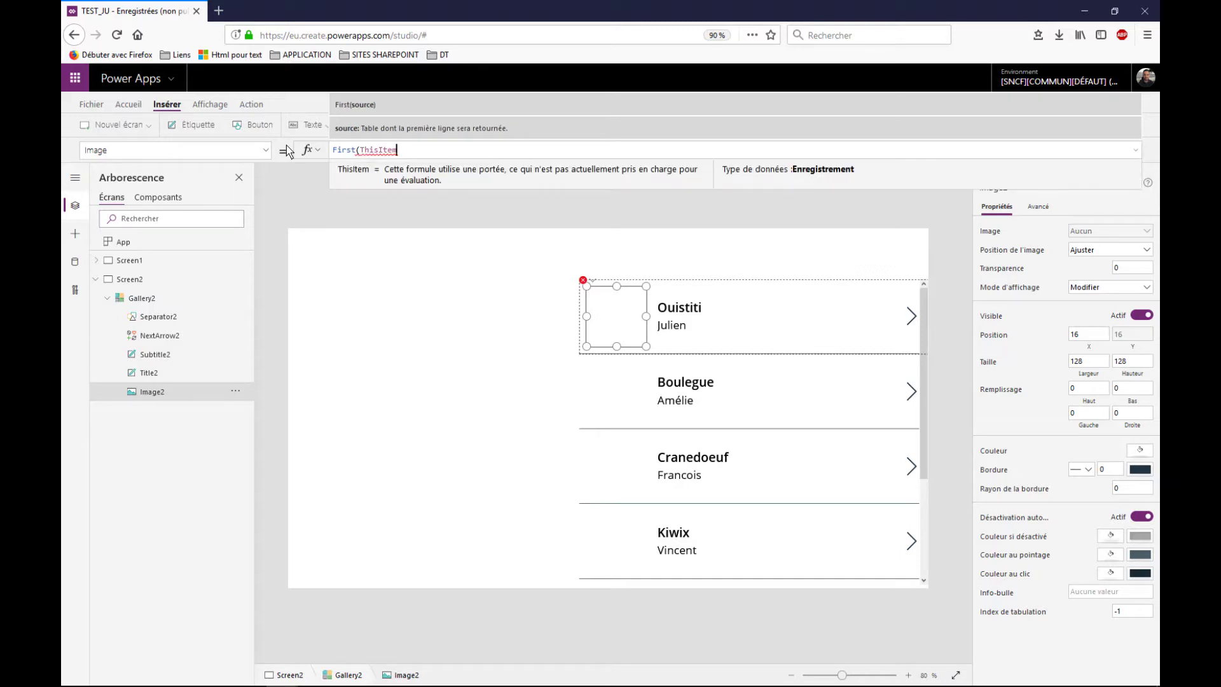
pyautogui.write(".'P")
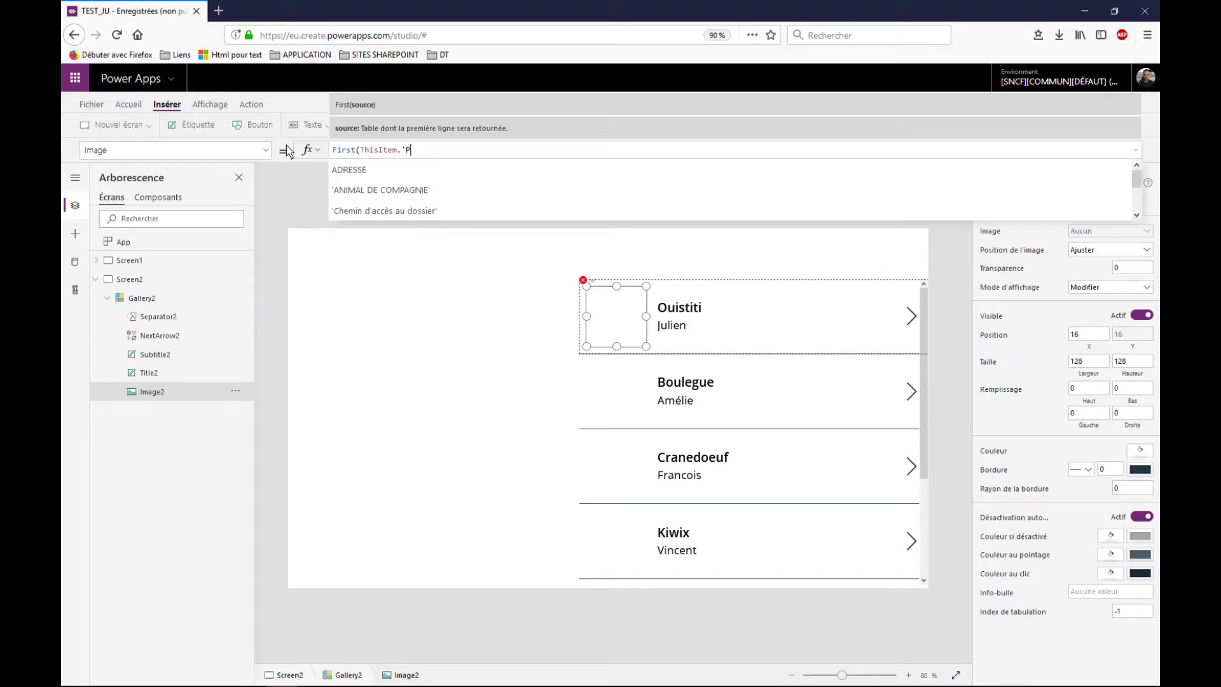
pyautogui.write('i')
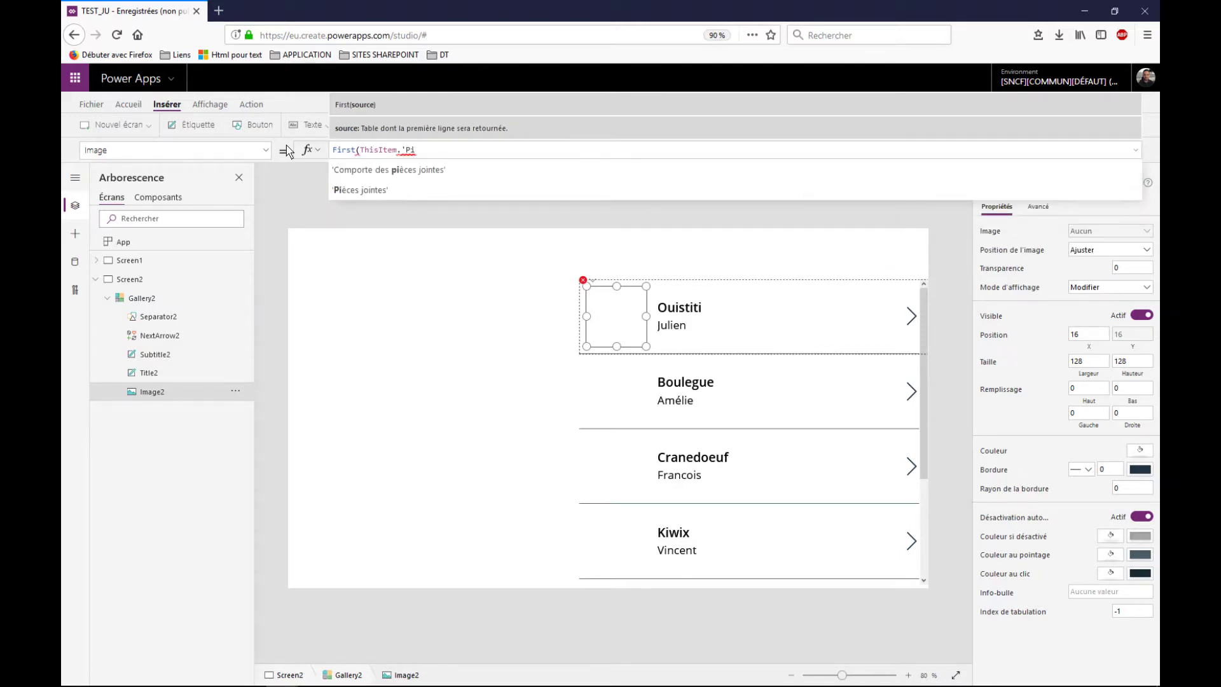
pyautogui.write('è')
pyautogui.press('Tab')
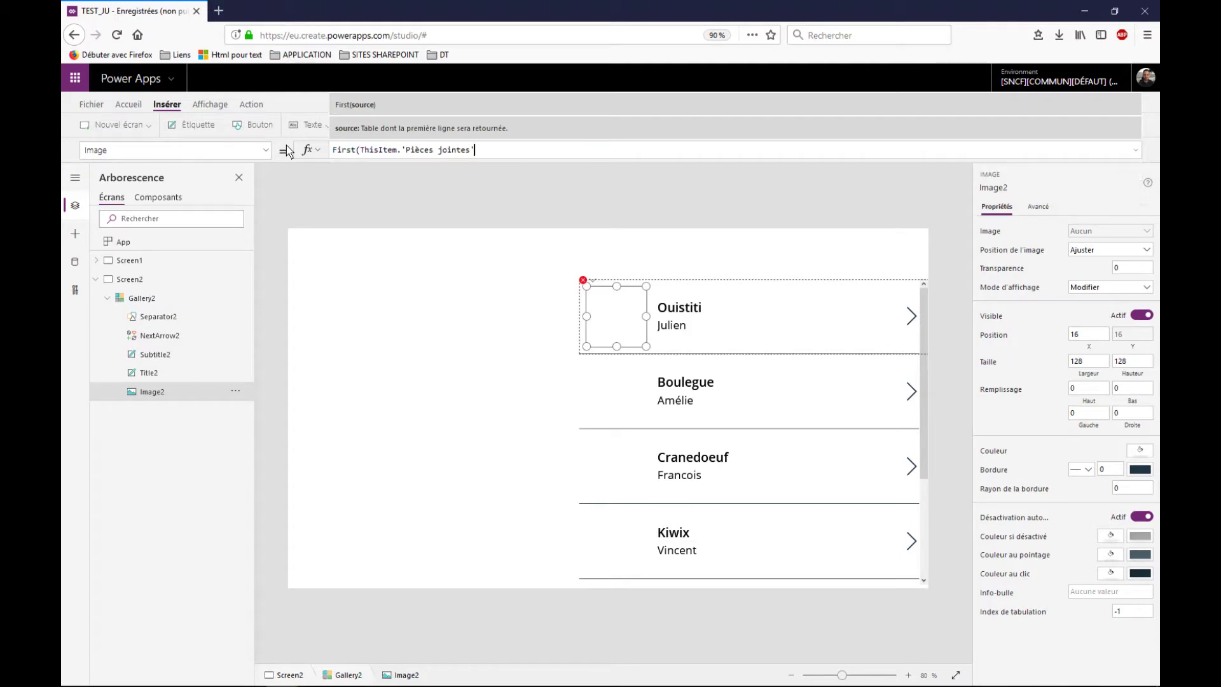
pyautogui.write(')')
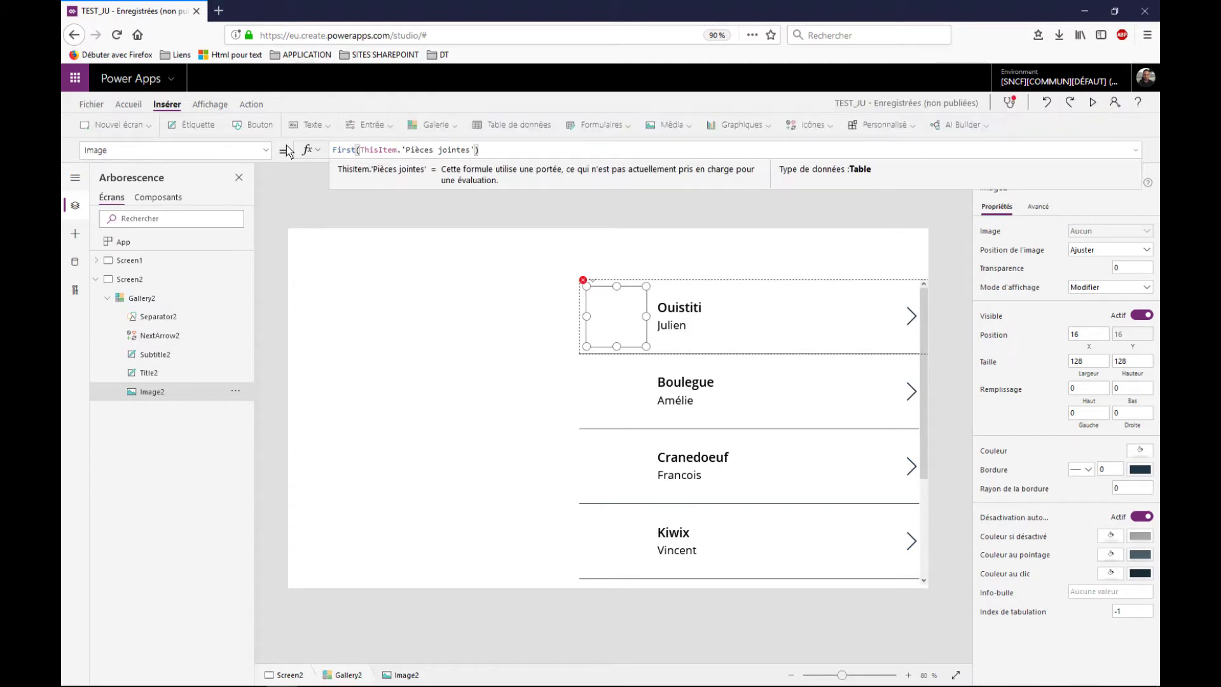
pyautogui.write('.Value')
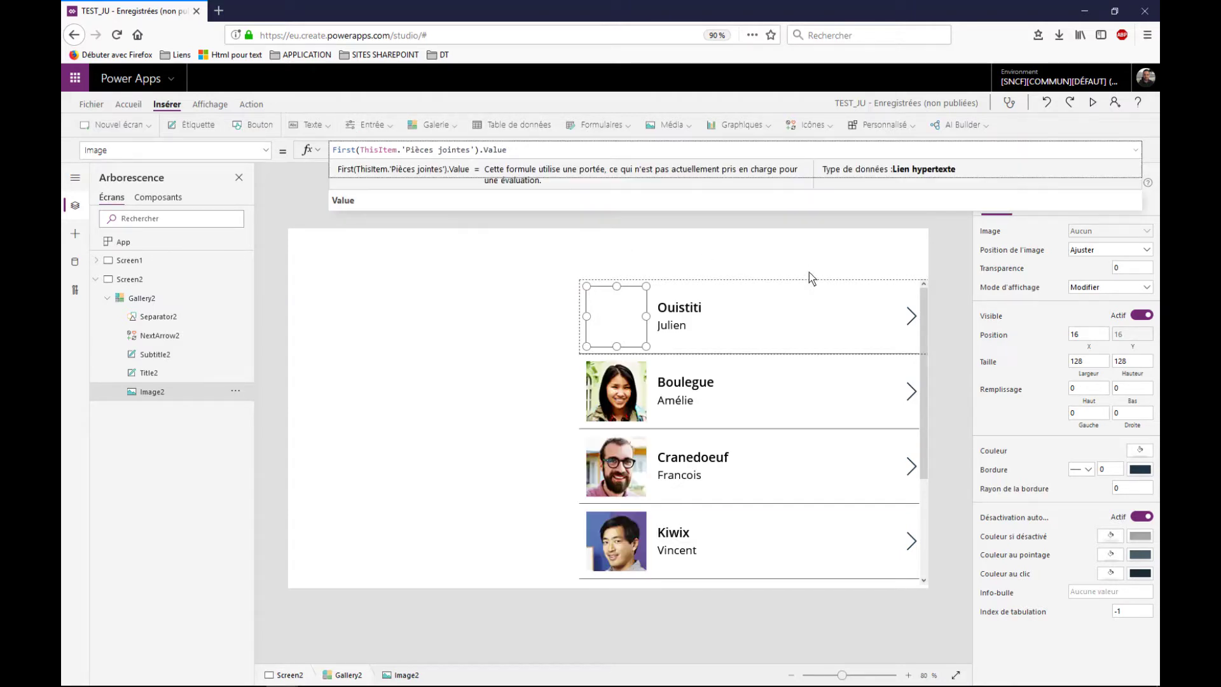
pyautogui.click(825, 253)
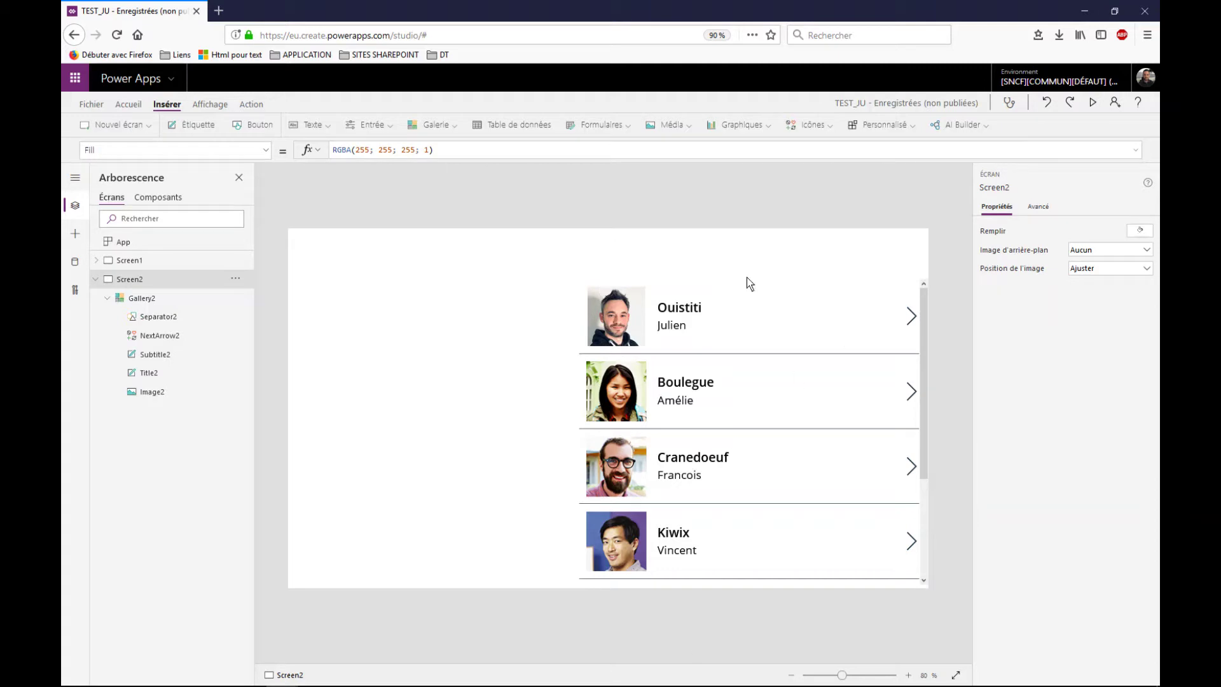
# Step: Shrink the gallery's first-name label to about 126 × 38 and place a duplicate of it beside the last name
pyautogui.click(709, 327)
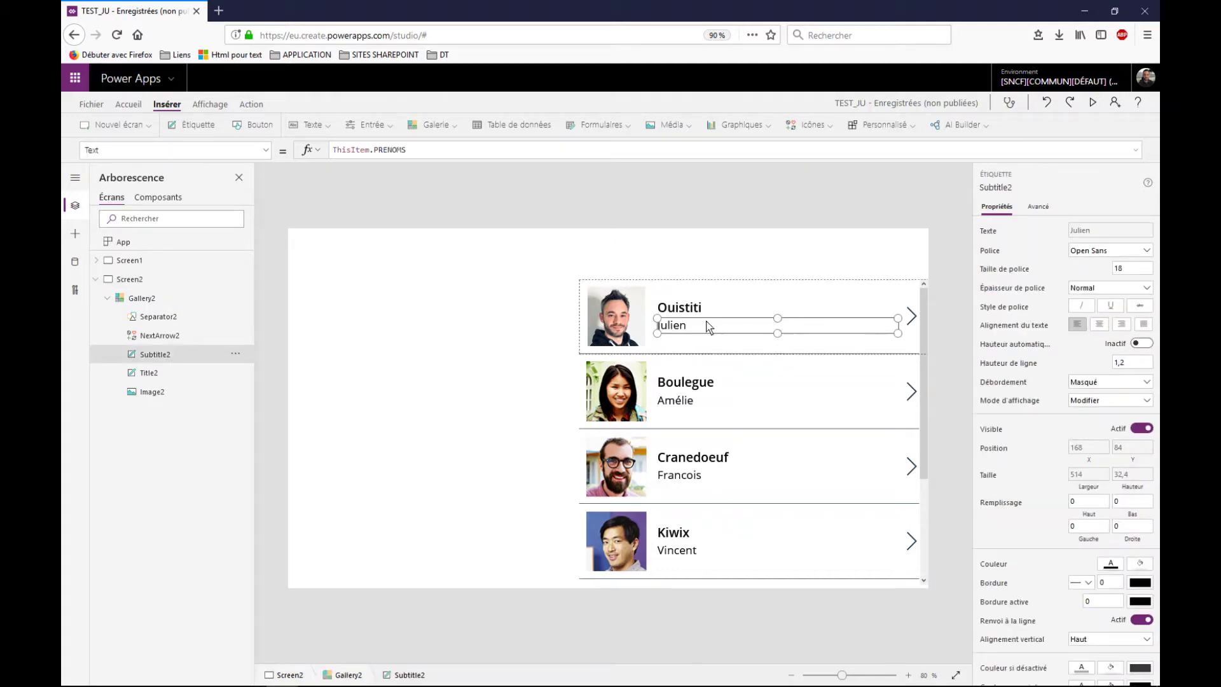
pyautogui.moveTo(898, 334); pyautogui.dragTo(717, 337)
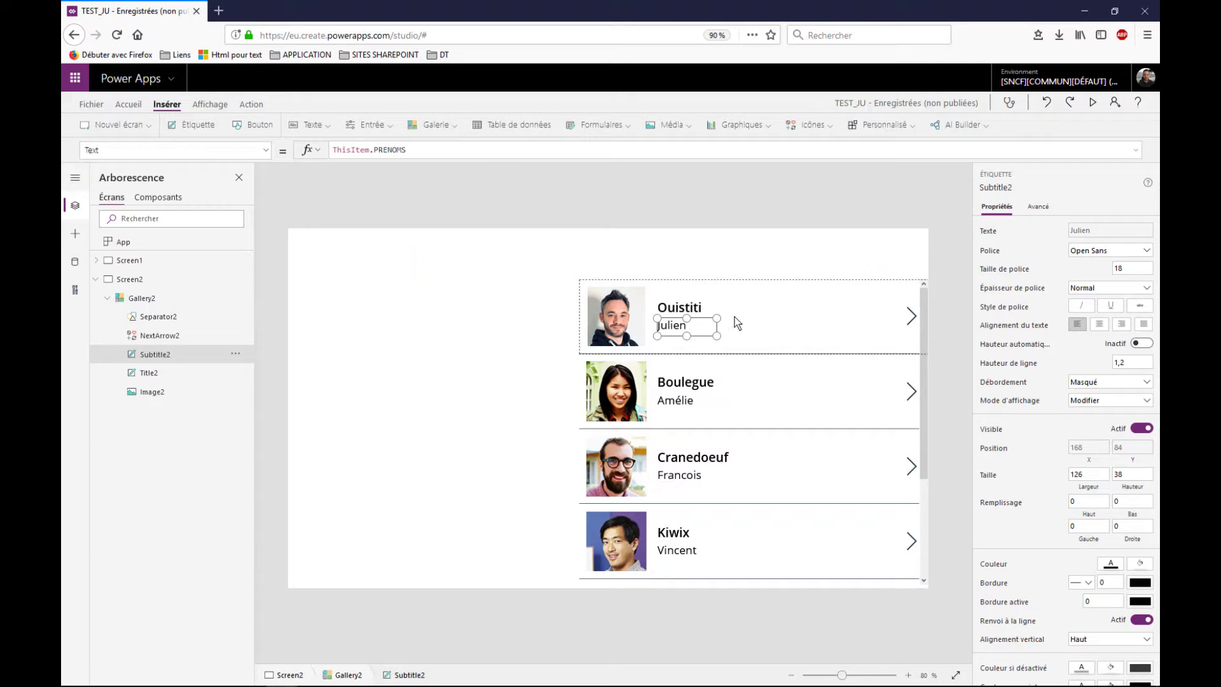
pyautogui.hotkey('ctrl', 'c')
pyautogui.hotkey('ctrl', 'v')
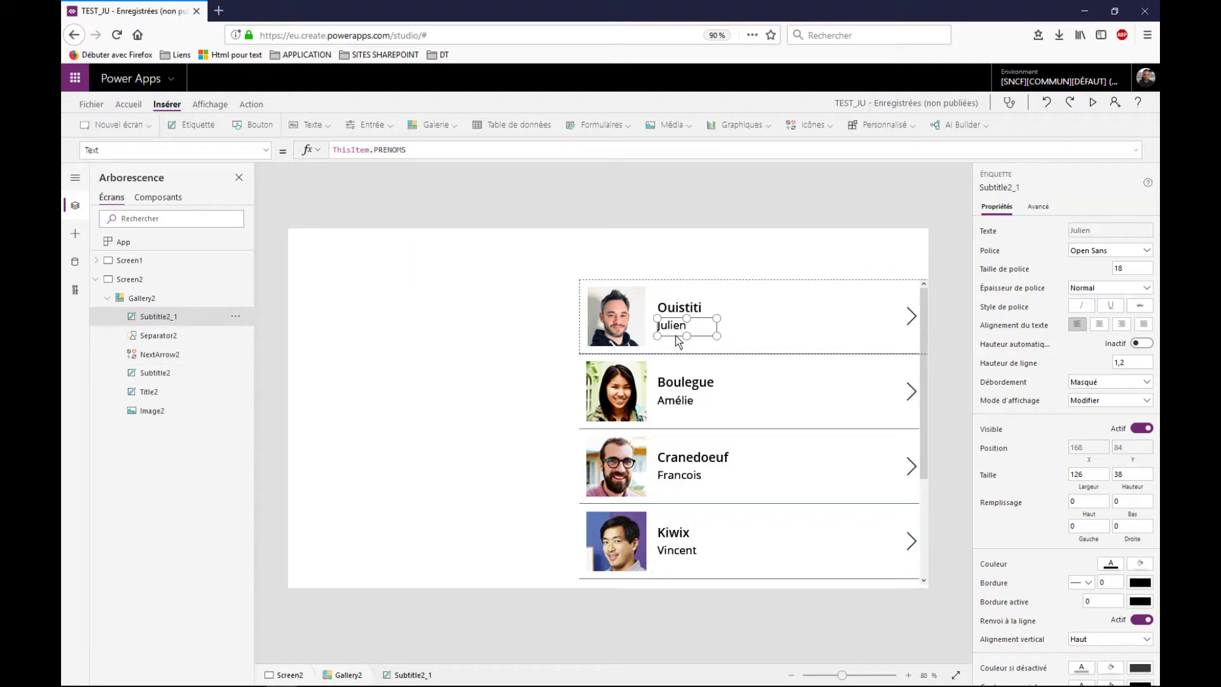
pyautogui.moveTo(673, 335); pyautogui.dragTo(755, 319)
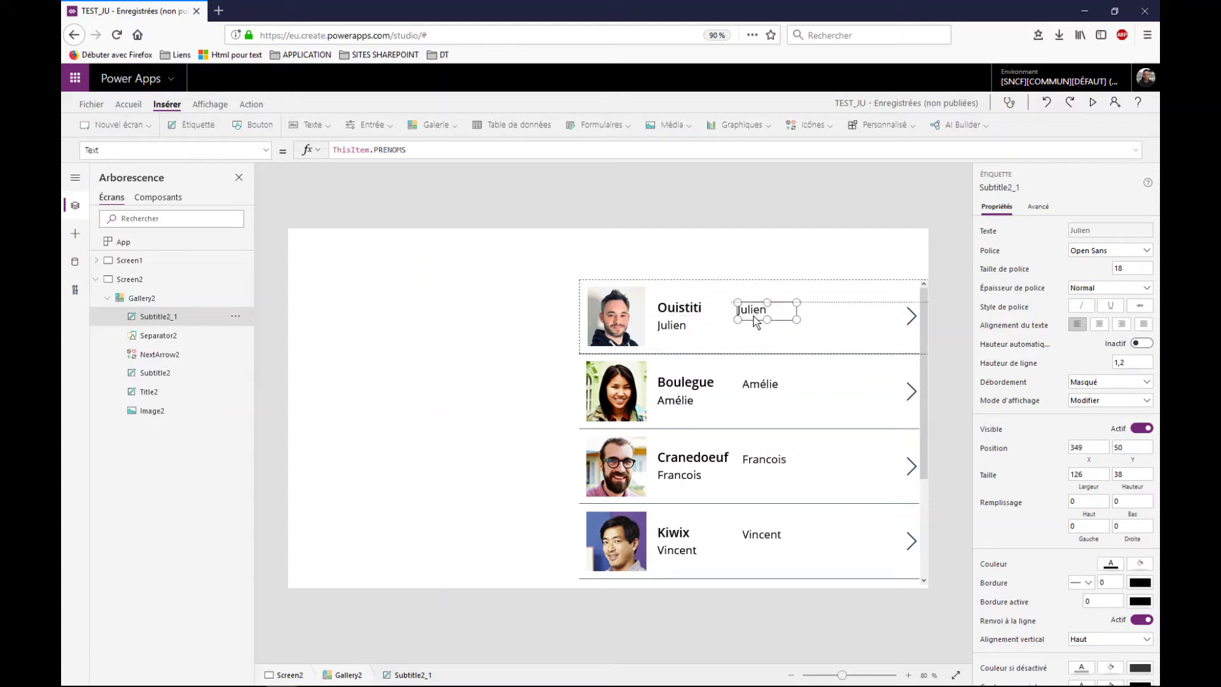
# Step: Set the duplicated label's text to ThisItem.PROFESSION and enlarge the label to about 299 × 49
pyautogui.click(414, 151)
pyautogui.doubleClick(389, 151)
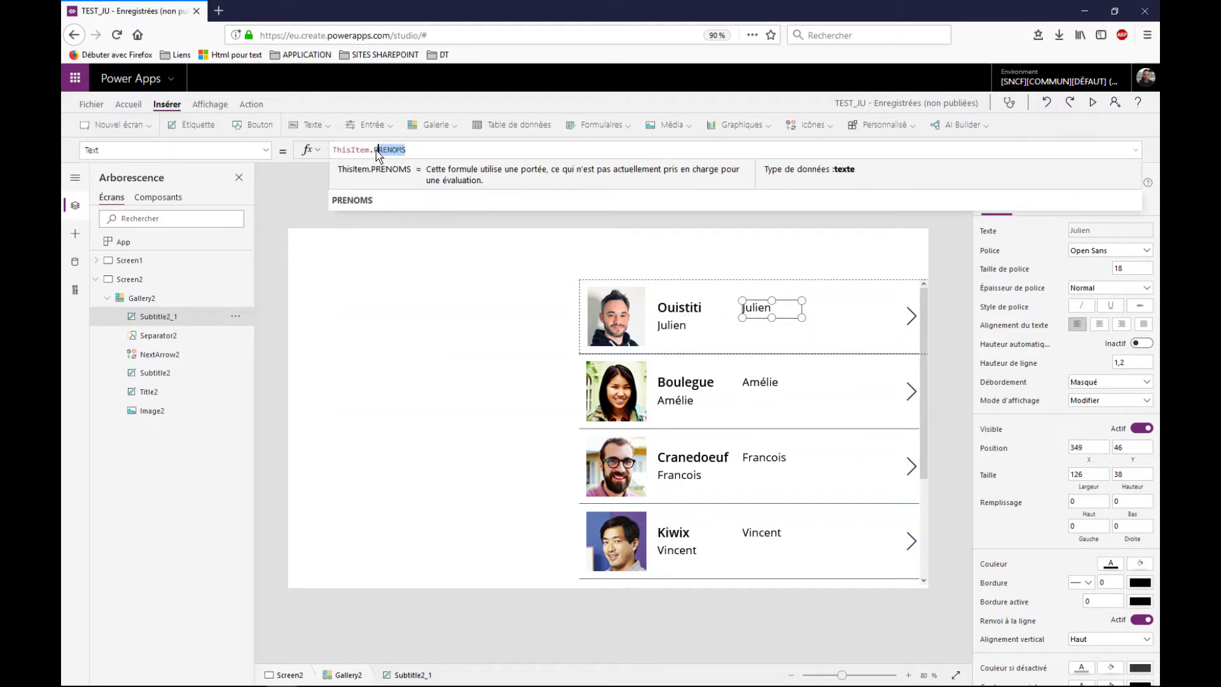
pyautogui.press('BackSpace')
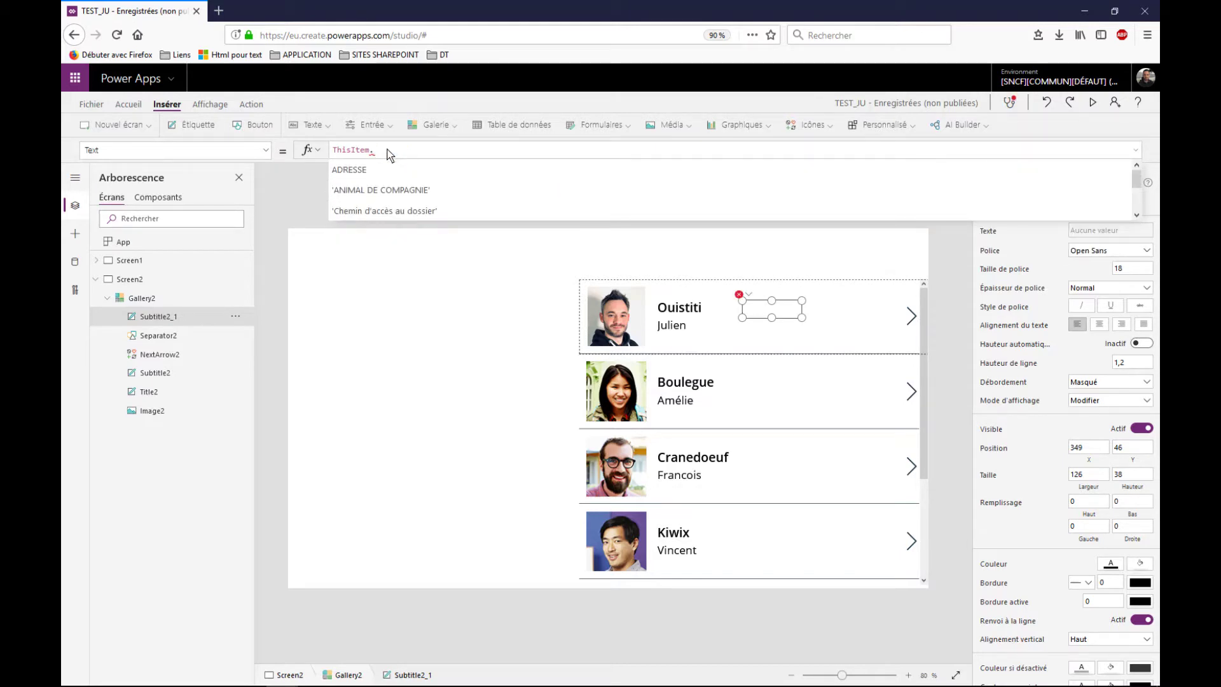
pyautogui.press('Down')
pyautogui.press('Down')
pyautogui.press('Down')
pyautogui.press('Down')
pyautogui.press('Down')
pyautogui.press('Down')
pyautogui.press('Down')
pyautogui.press('Down')
pyautogui.press('Down')
pyautogui.press('Down')
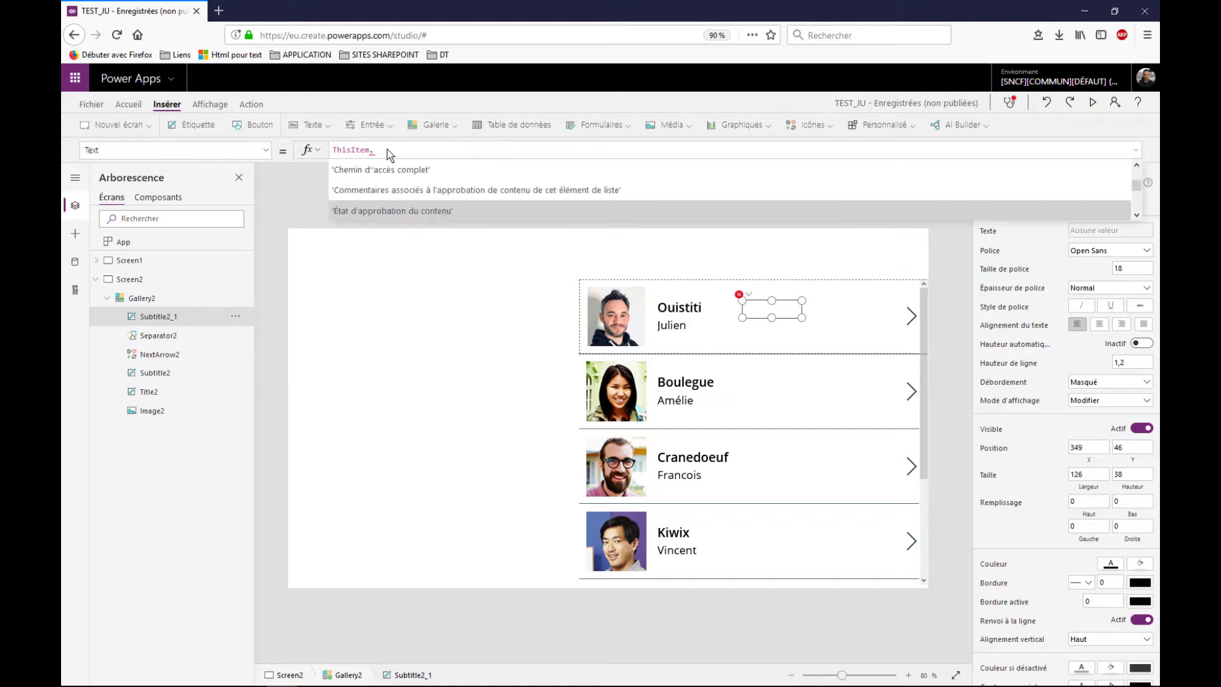
pyautogui.press('Down')
pyautogui.press('Down')
pyautogui.press('Down')
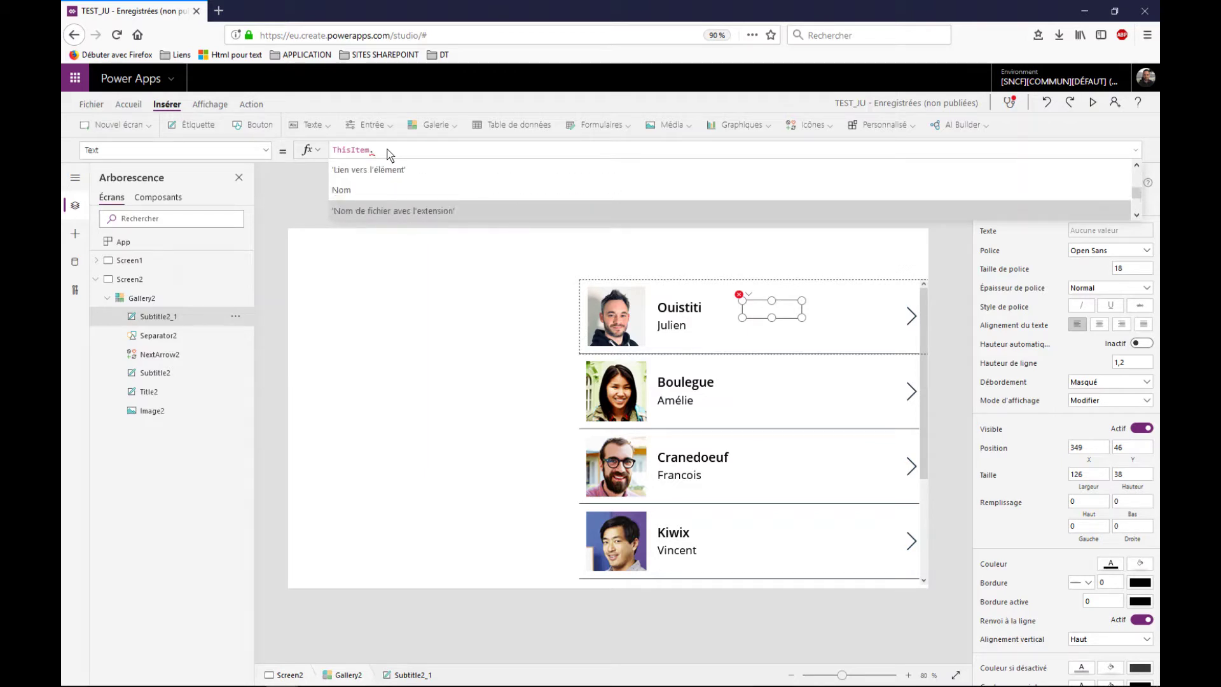
pyautogui.press('Down')
pyautogui.press('Down')
pyautogui.press('Down')
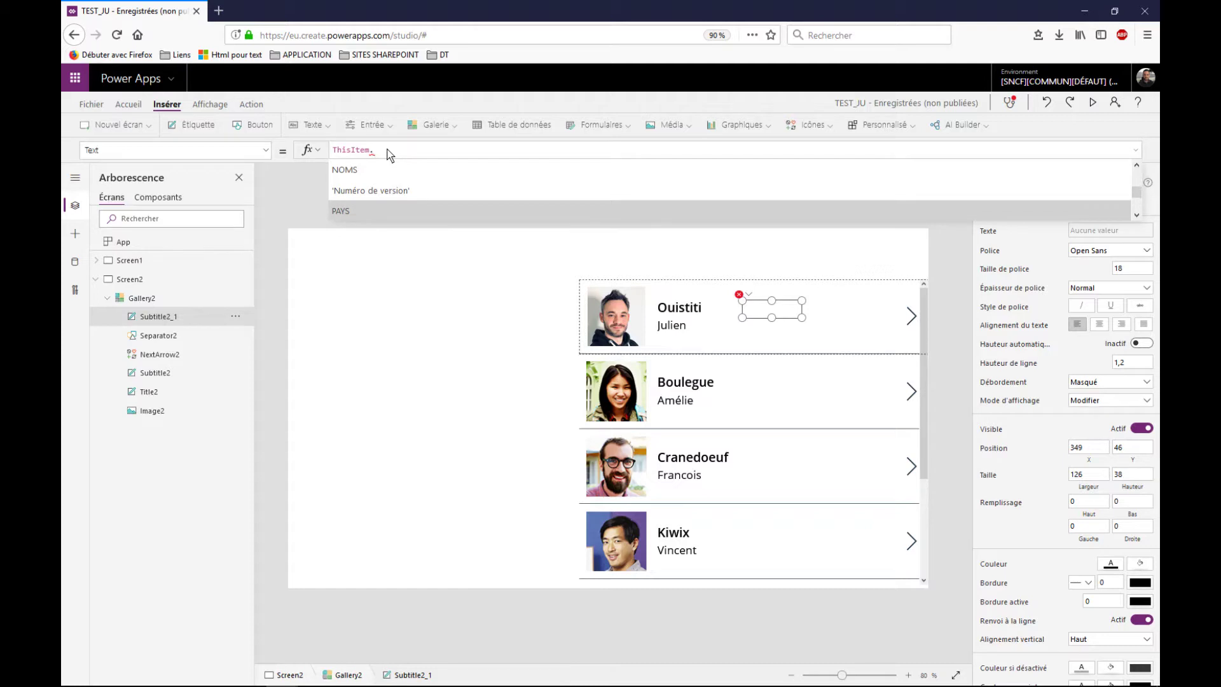
pyautogui.press('Down')
pyautogui.press('Down')
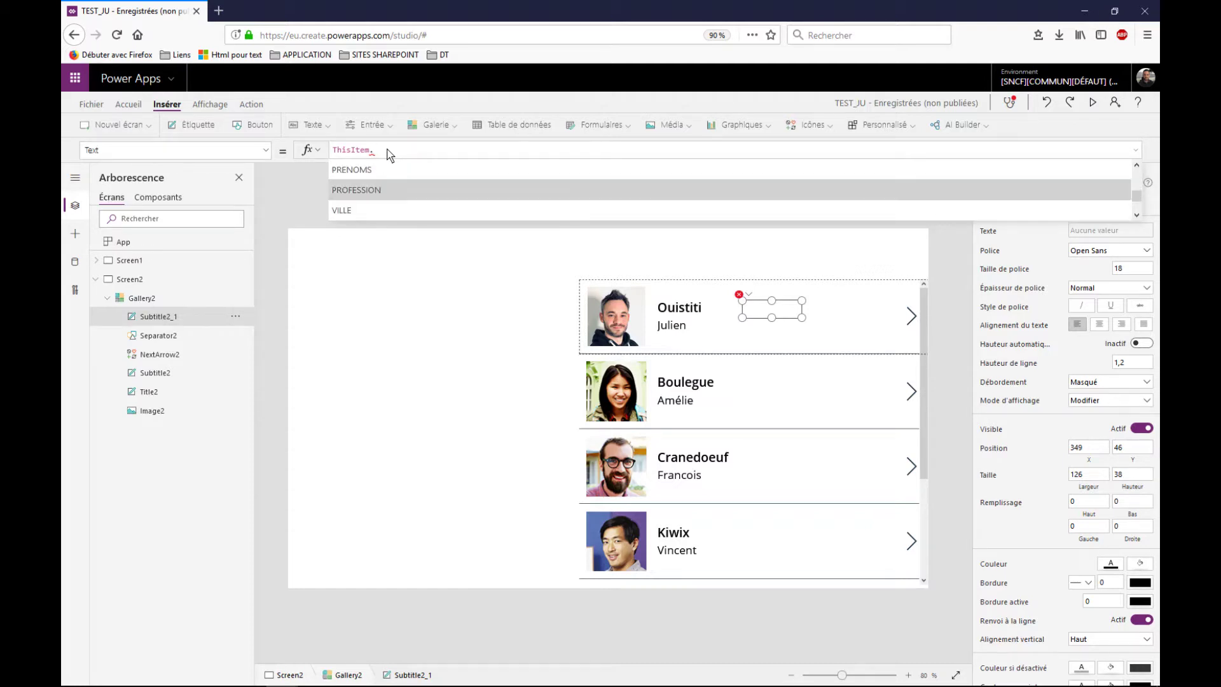
pyautogui.press('Tab')
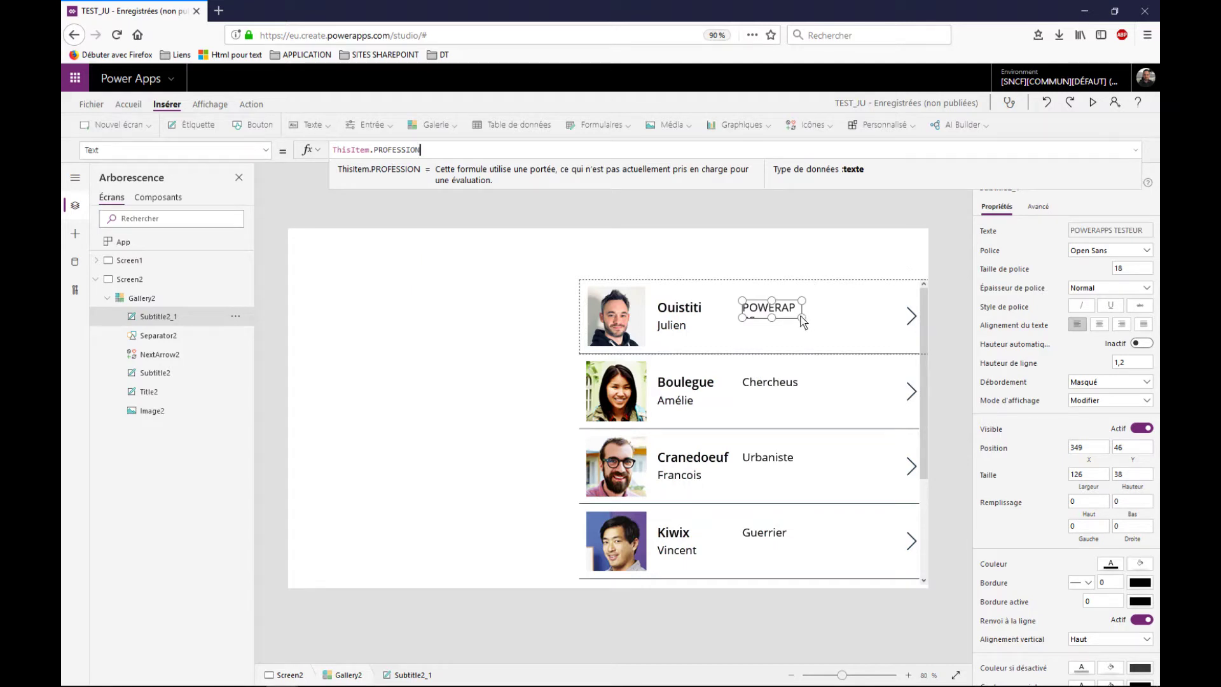
pyautogui.moveTo(802, 319); pyautogui.dragTo(882, 326)
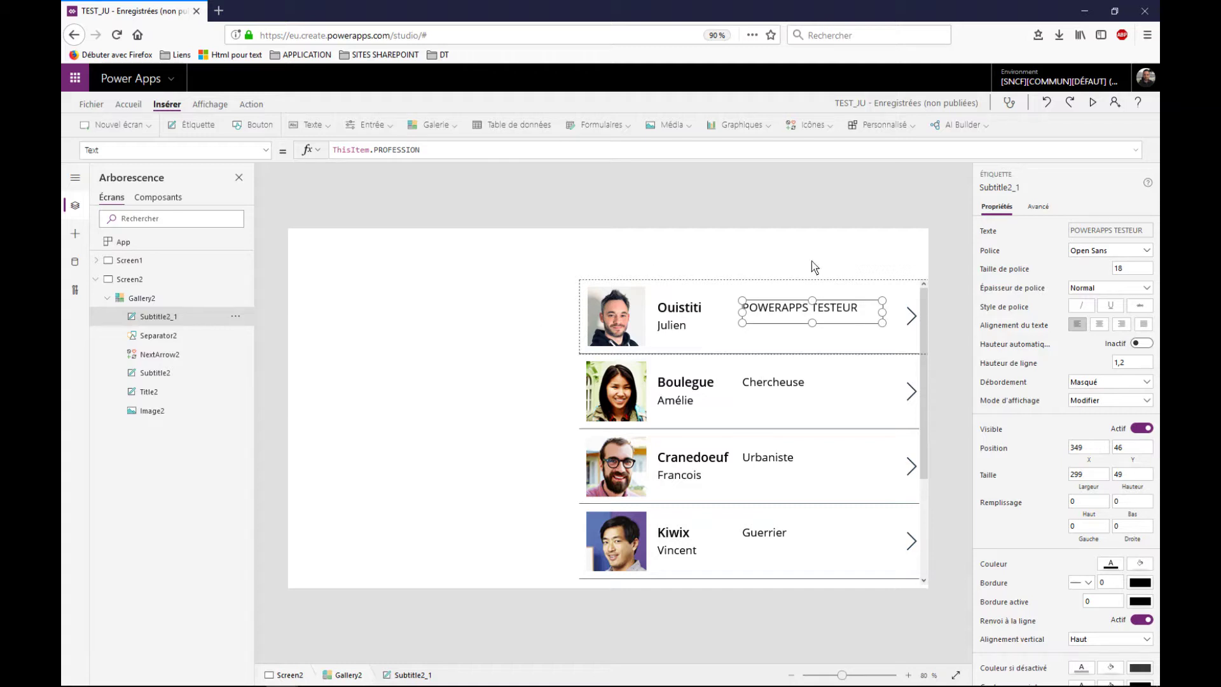
pyautogui.click(537, 233)
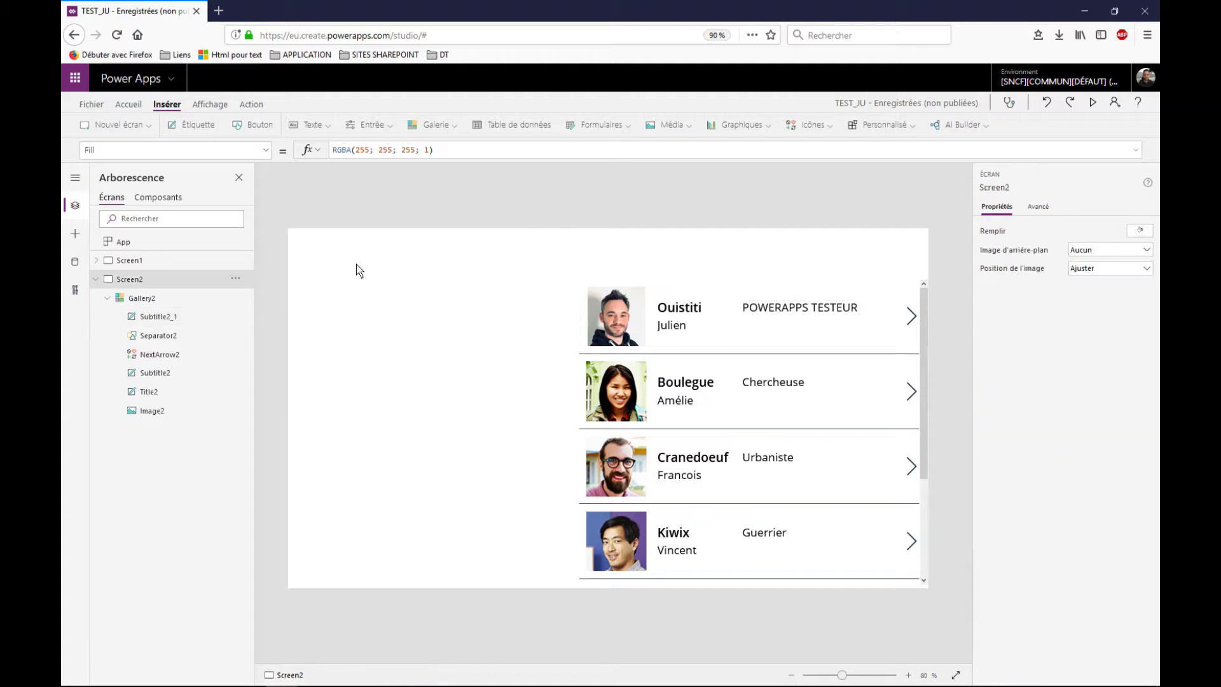
# Step: Replace the gallery rows' next arrow with a Modifier icon in the row's upper-right corner, at about X 660, Y 0
pyautogui.click(911, 316)
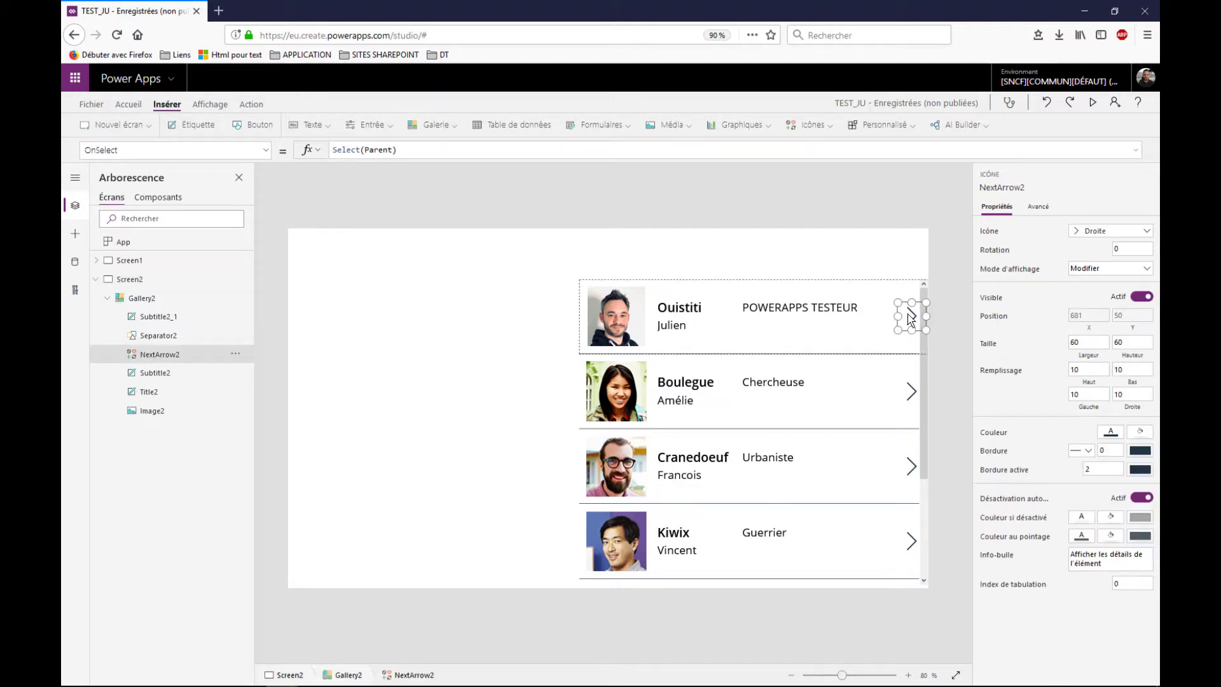
pyautogui.press('Delete')
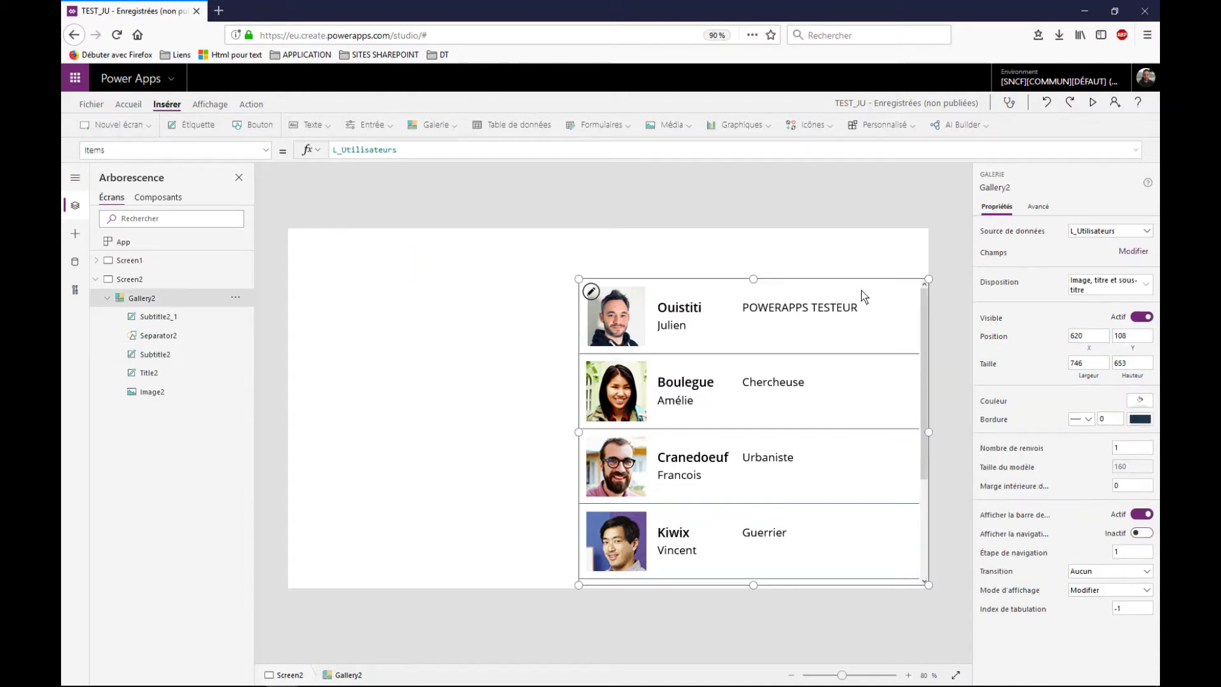
pyautogui.click(894, 337)
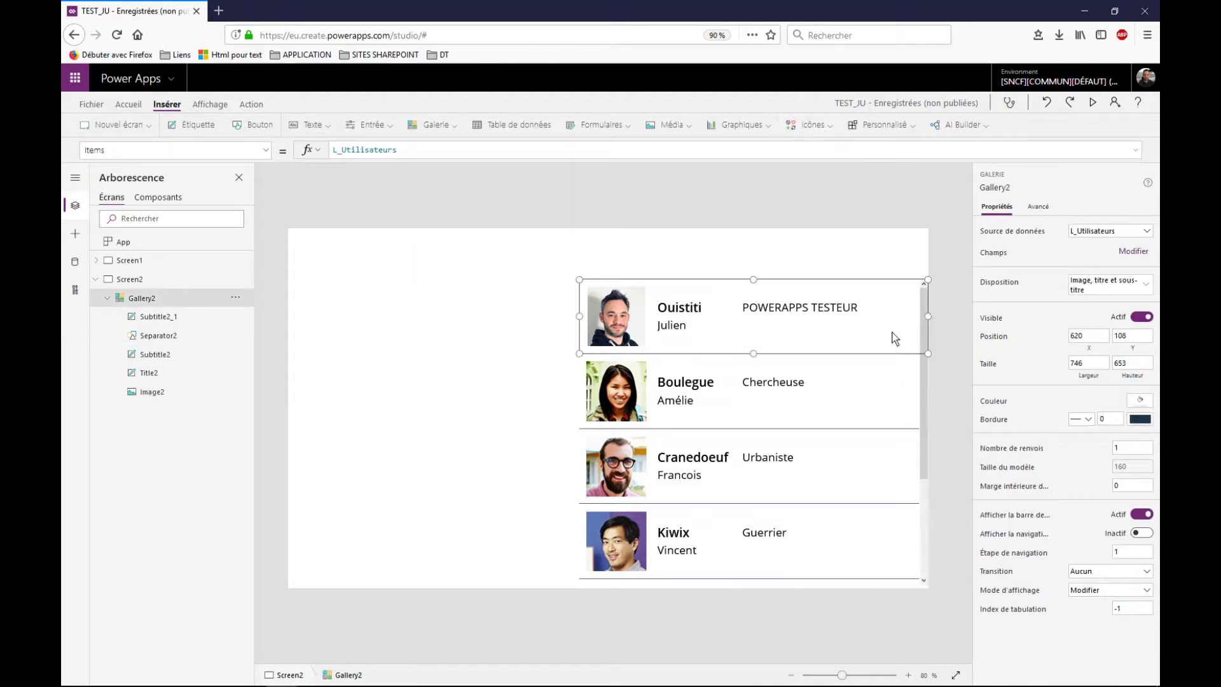
pyautogui.click(809, 125)
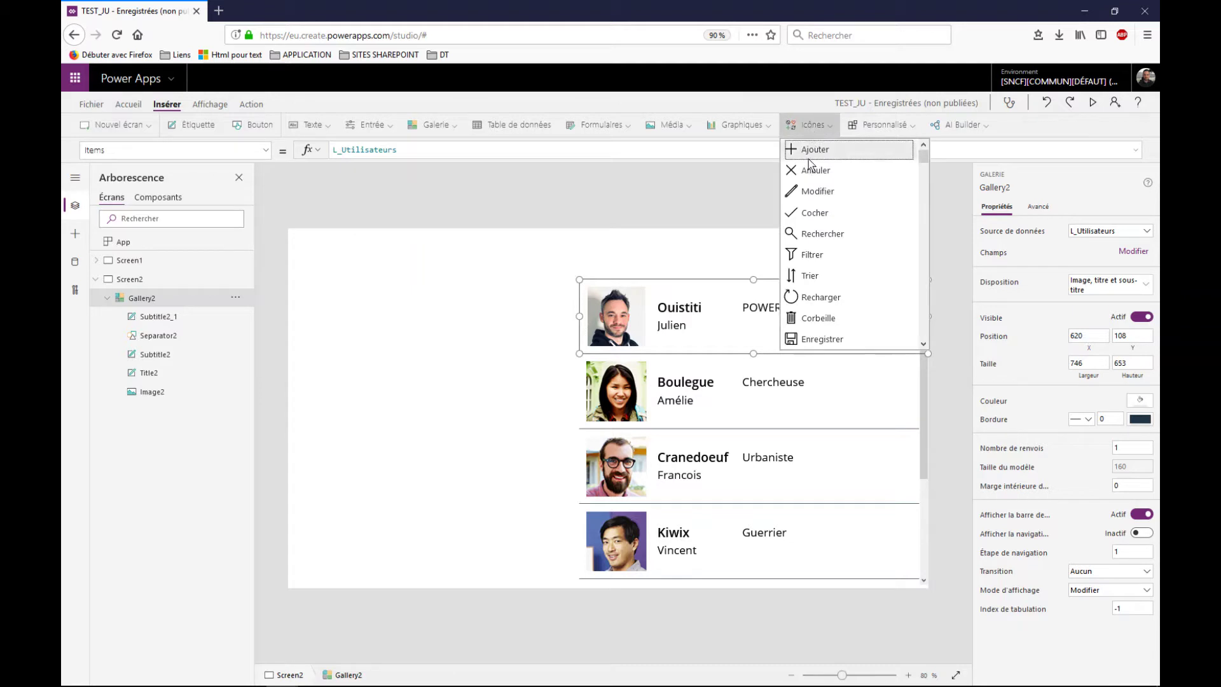
pyautogui.click(812, 192)
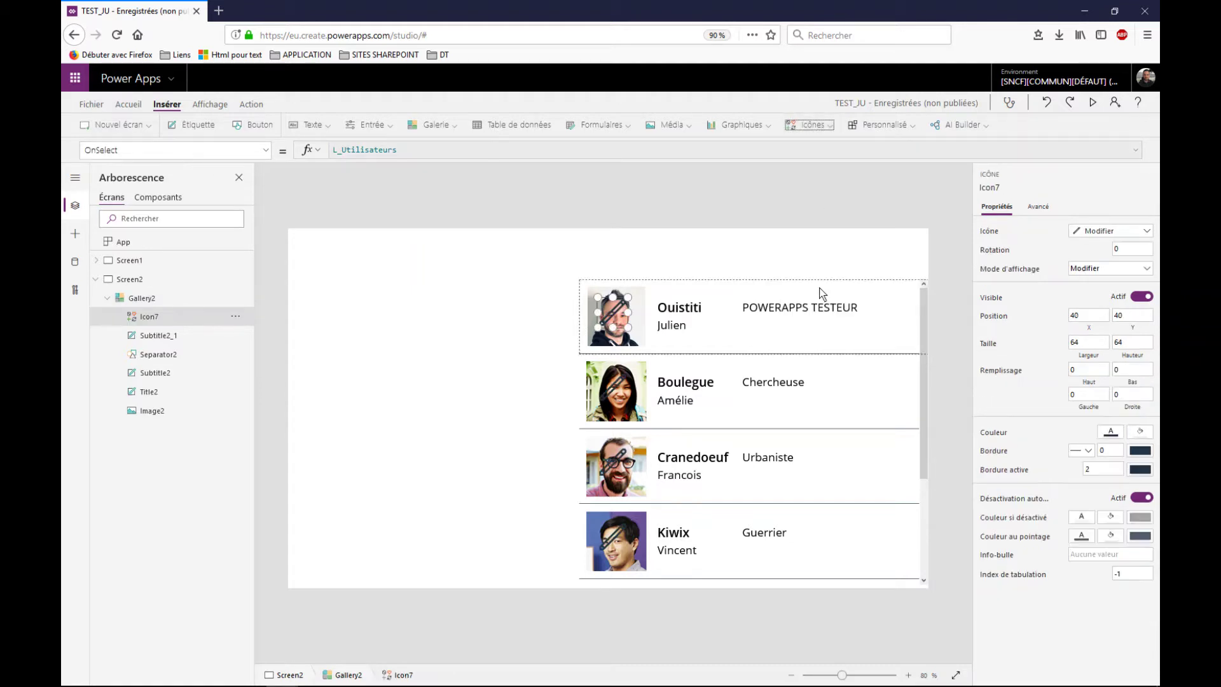
pyautogui.moveTo(618, 321); pyautogui.dragTo(903, 299)
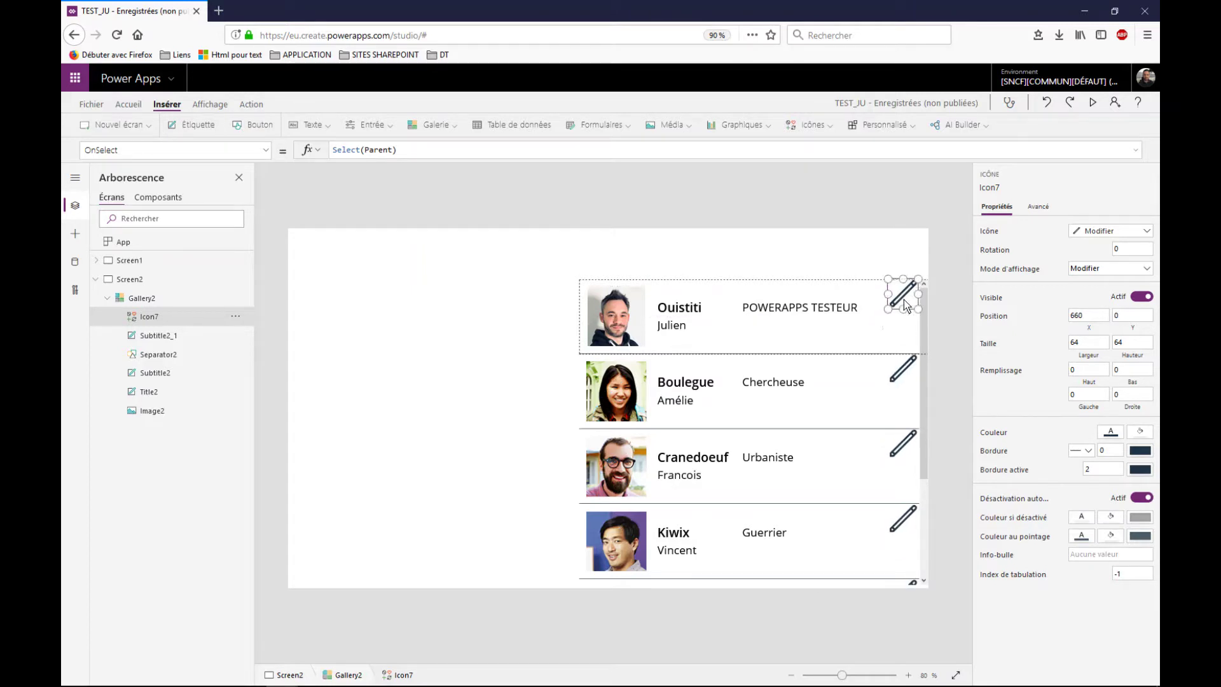
# Step: Add a Corbeille icon to the gallery row just below the pencil icon, at about X 648, Y 80
pyautogui.click(811, 125)
pyautogui.scroll(-2, 827, 261)
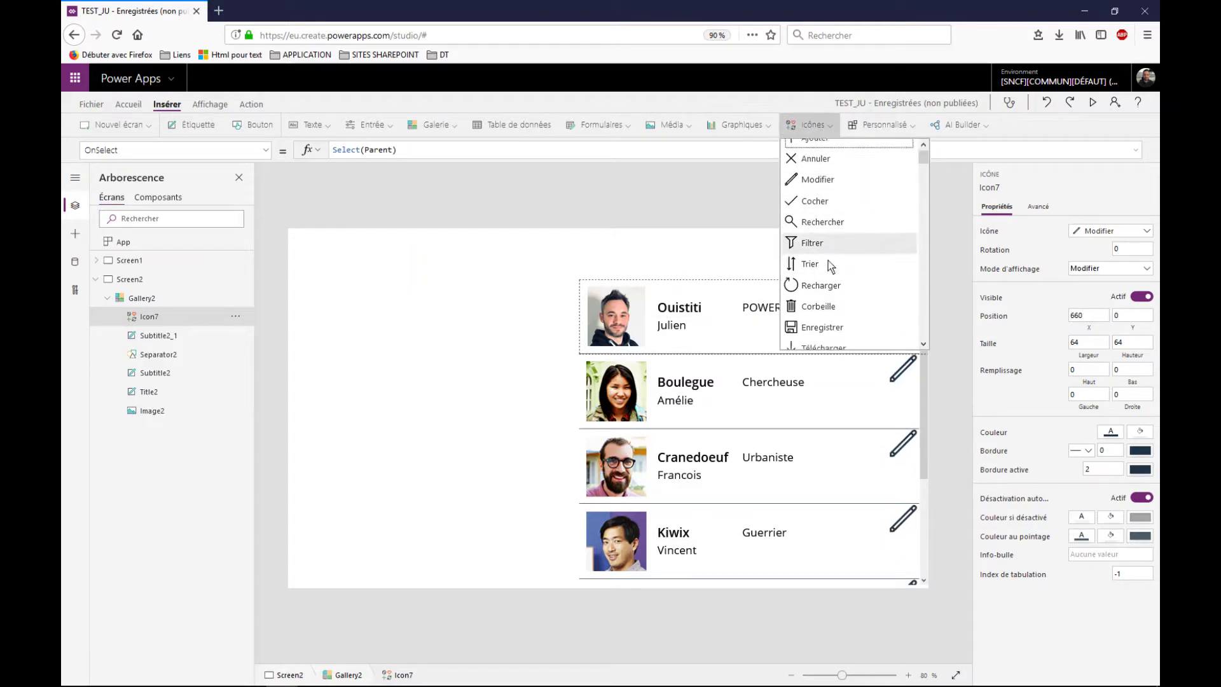
pyautogui.press('Escape')
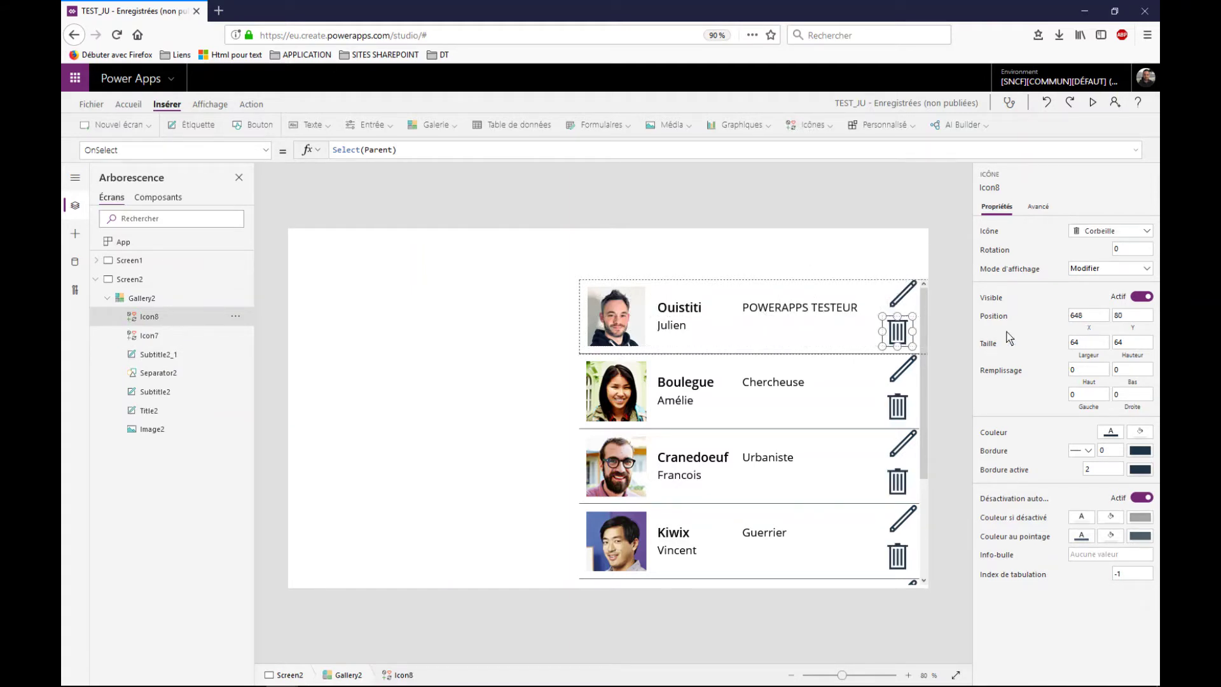
# Step: Align the gallery's trash icon beneath the pencil icon and color it dark red
pyautogui.moveTo(903, 343); pyautogui.dragTo(909, 344)
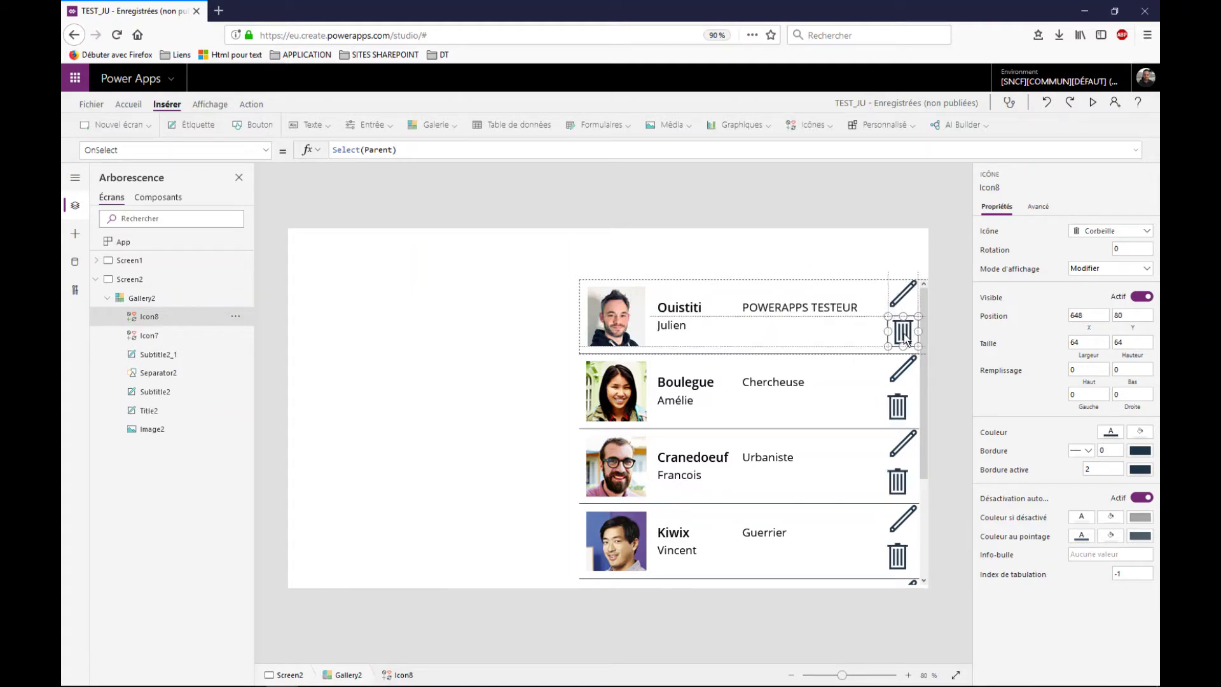
pyautogui.click(1113, 432)
pyautogui.click(1071, 366)
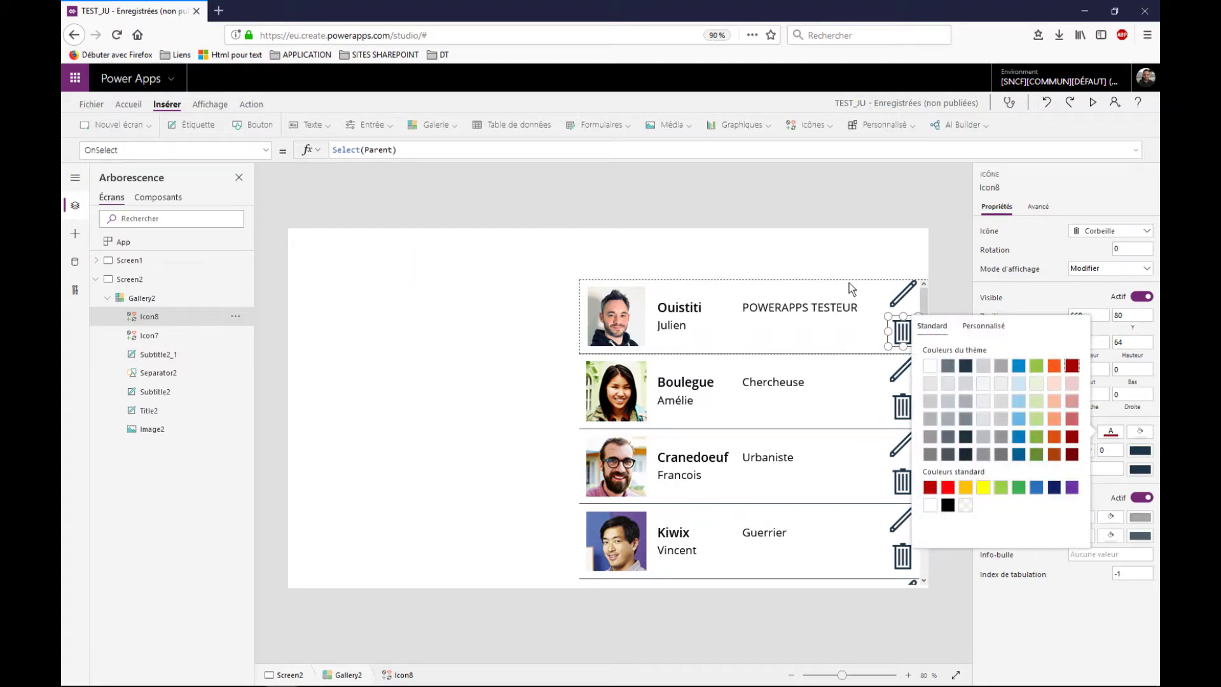
# Step: Color the gallery's pencil icon with the theme blue
pyautogui.click(908, 299)
pyautogui.click(1112, 435)
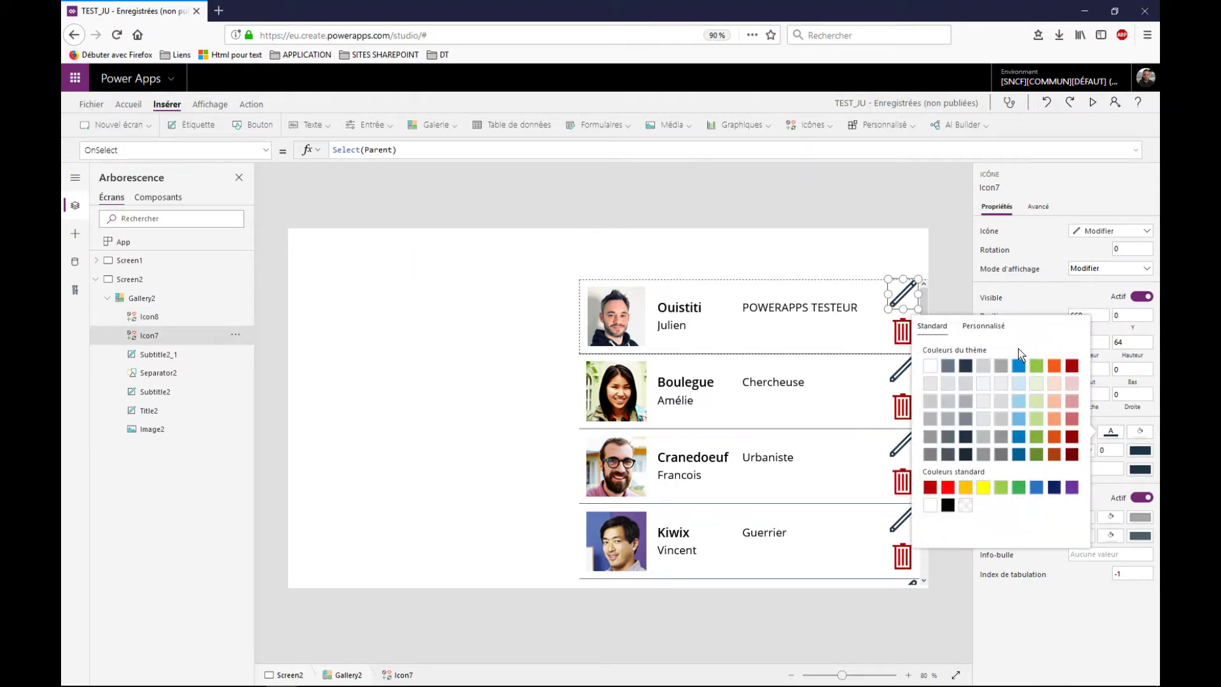
pyautogui.click(1019, 366)
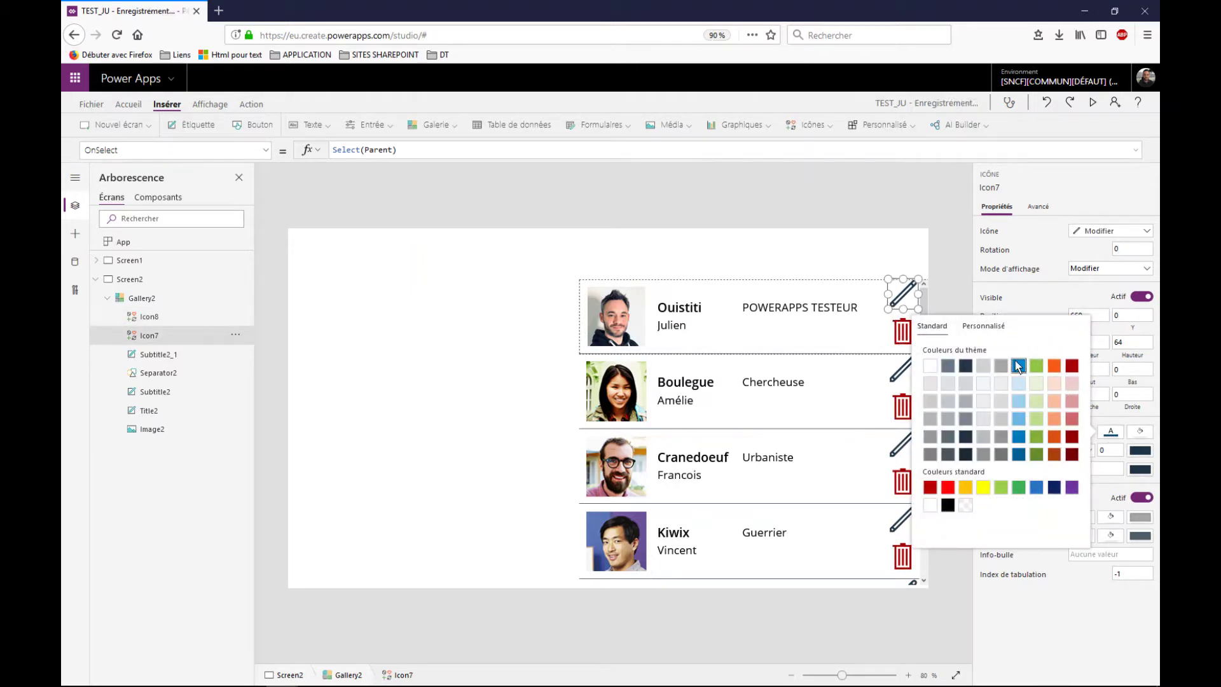
# Step: Shift the trash icon slightly lower in the gallery row and move the pencil icon to X 660, Y 4
pyautogui.click(901, 334)
pyautogui.click(907, 299)
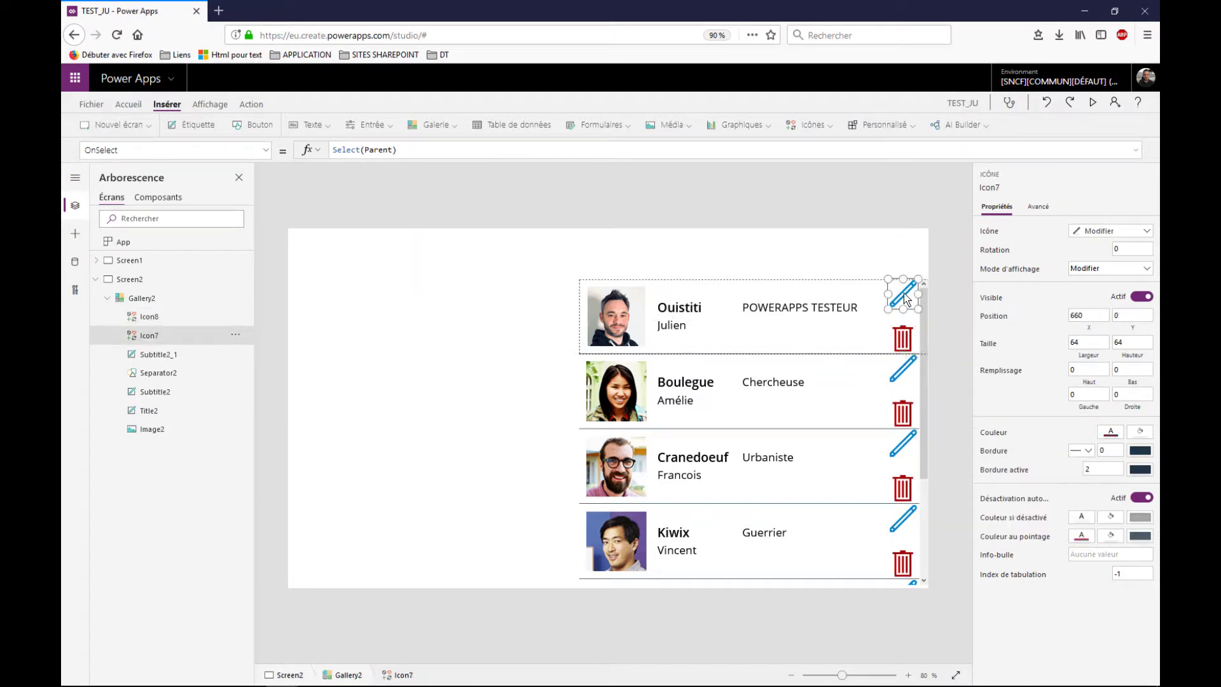
pyautogui.moveTo(906, 299); pyautogui.dragTo(906, 298)
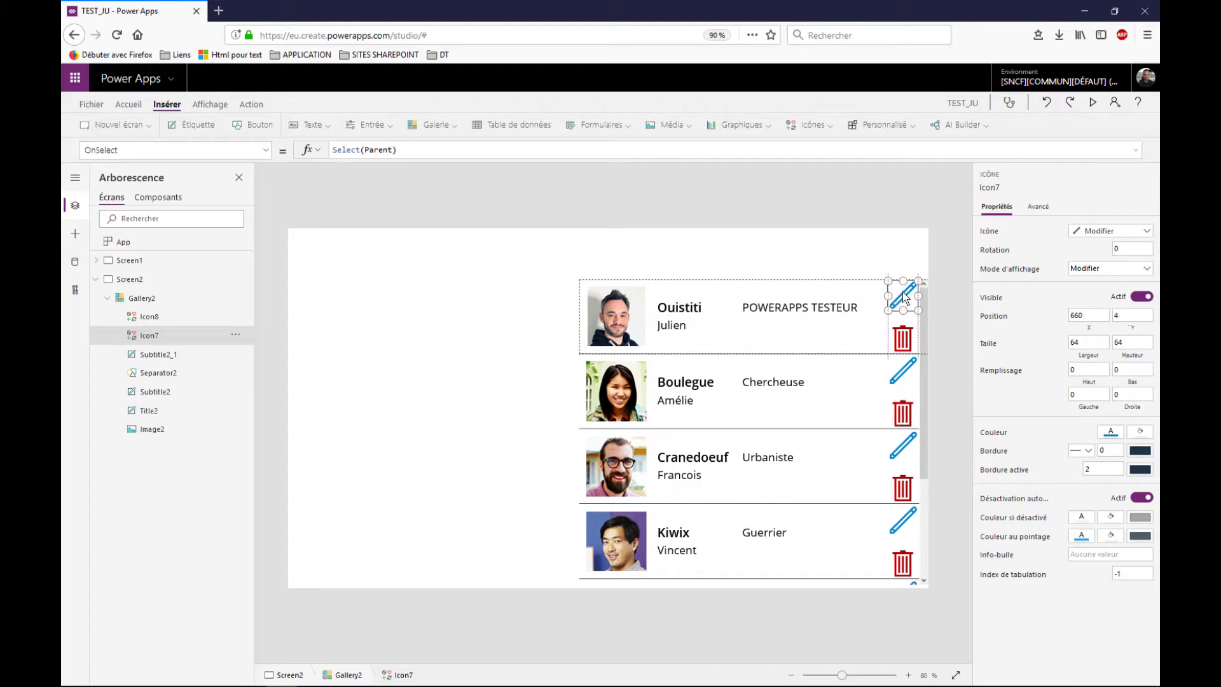
pyautogui.click(825, 332)
pyautogui.click(887, 298)
pyautogui.click(736, 238)
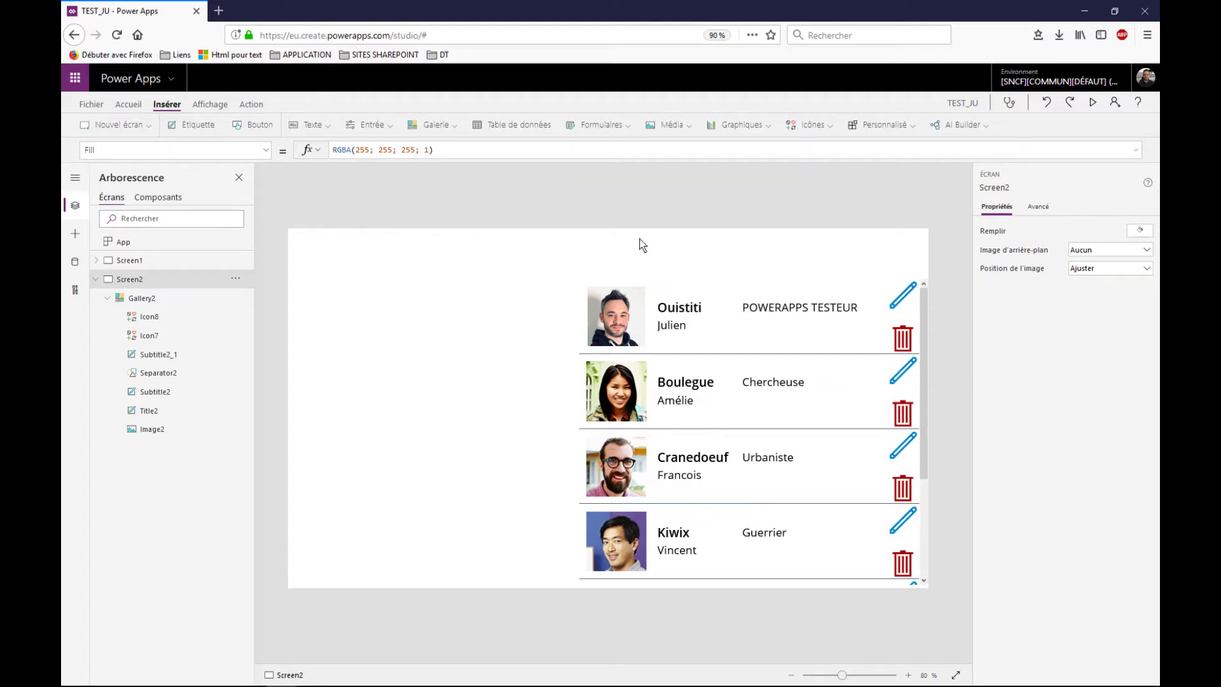
# Step: Insert an edit form on Screen2, placed beside the gallery at X 0, Y 120 and sized 620 × 648
pyautogui.click(604, 121)
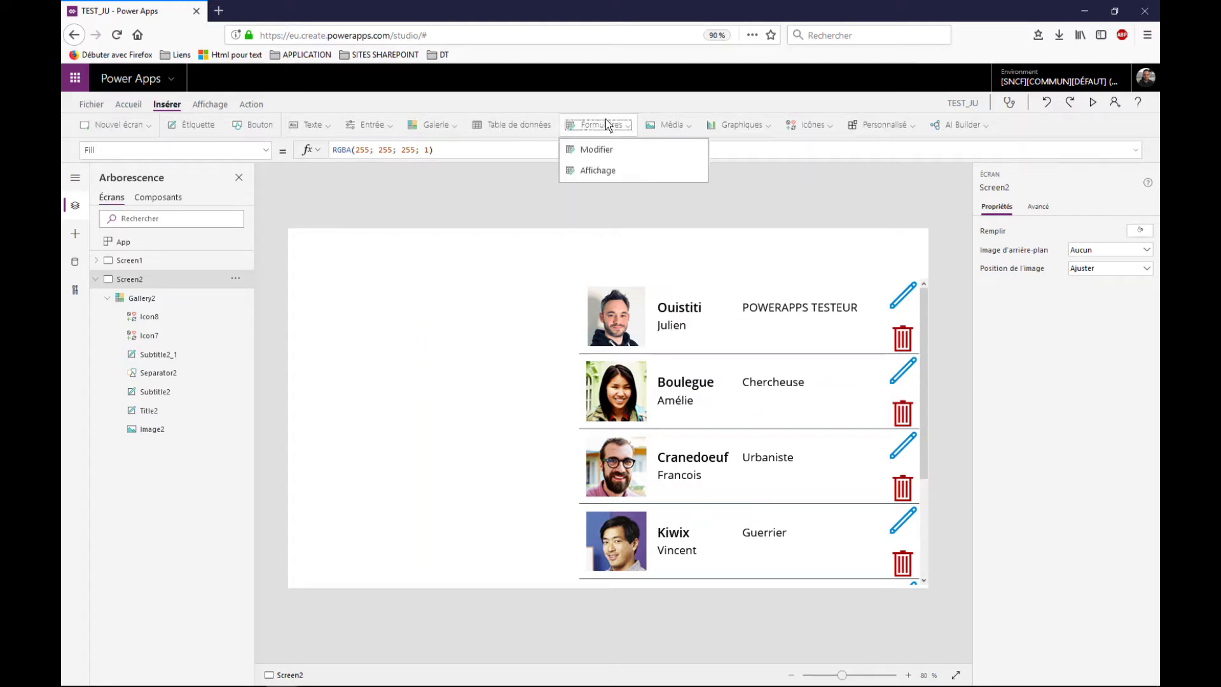
pyautogui.click(598, 150)
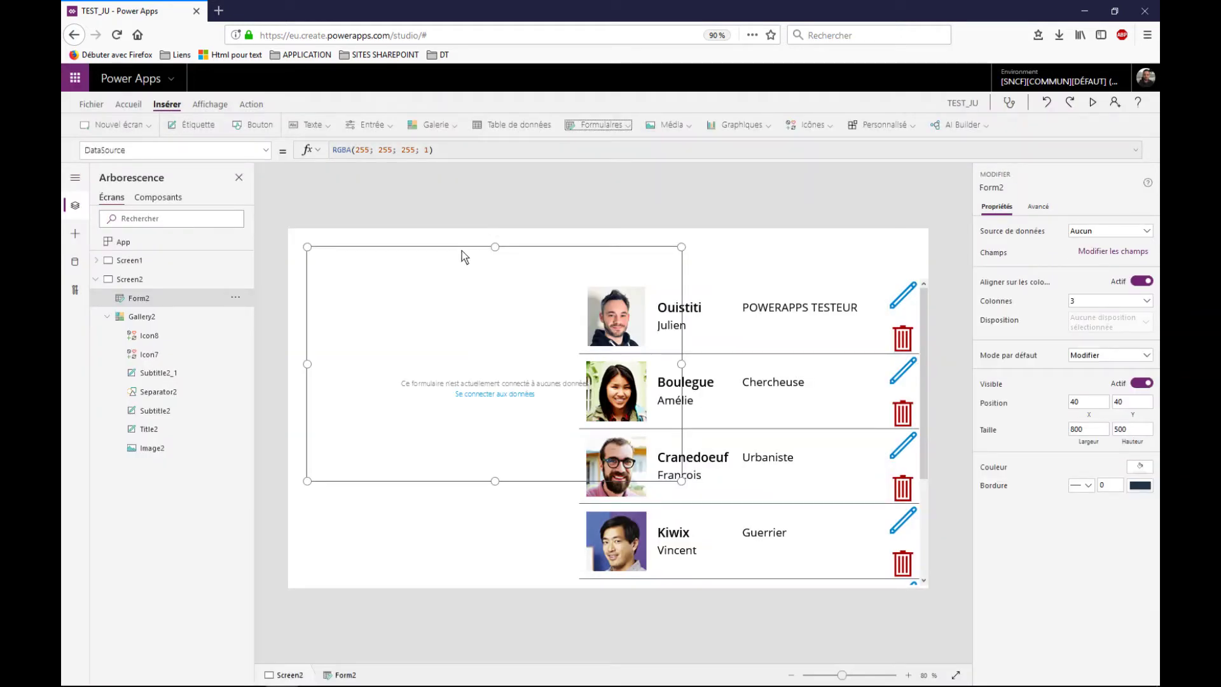
pyautogui.moveTo(462, 251); pyautogui.dragTo(422, 291)
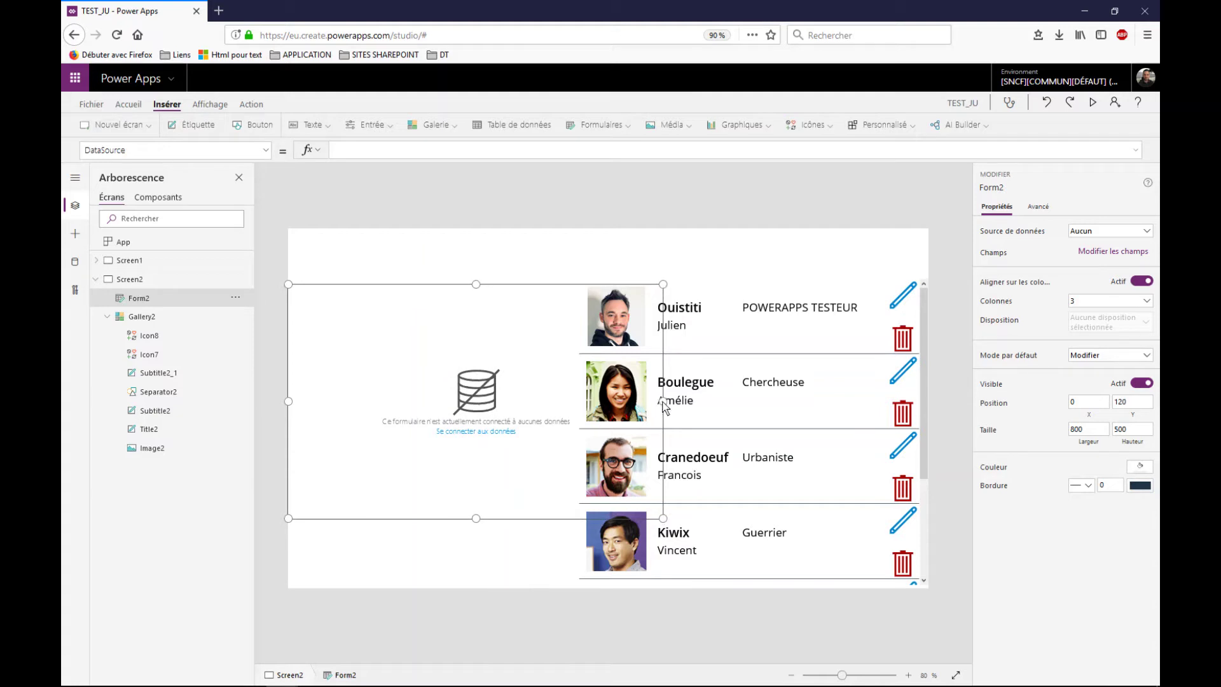
pyautogui.moveTo(663, 401); pyautogui.dragTo(580, 398)
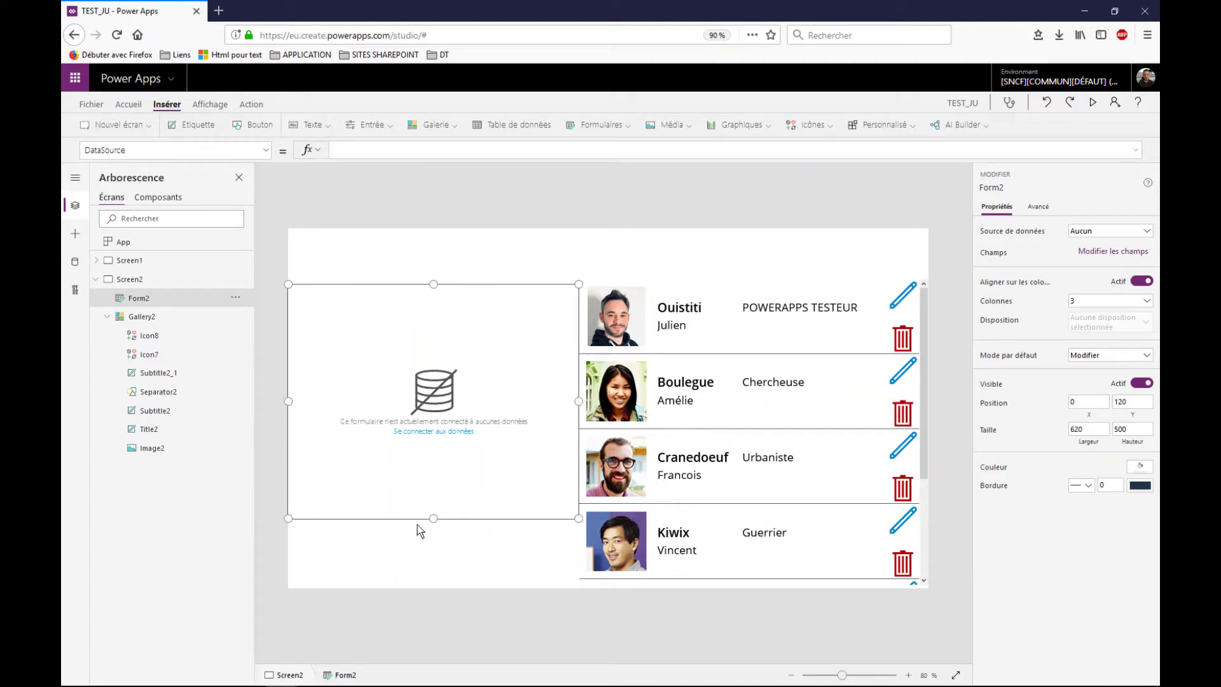
pyautogui.moveTo(433, 518); pyautogui.dragTo(430, 613)
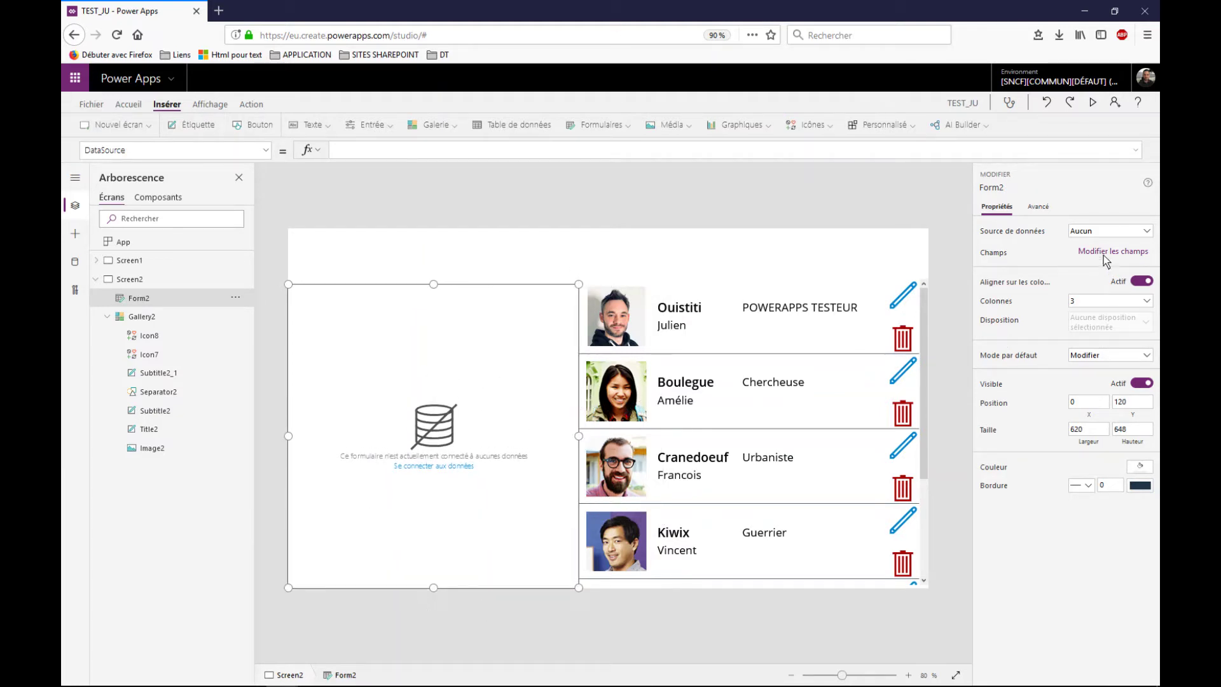
# Step: Connect the new form to the L_Utilisateurs data source and arrange its fields in 2 columns
pyautogui.click(1113, 231)
pyautogui.press('Escape')
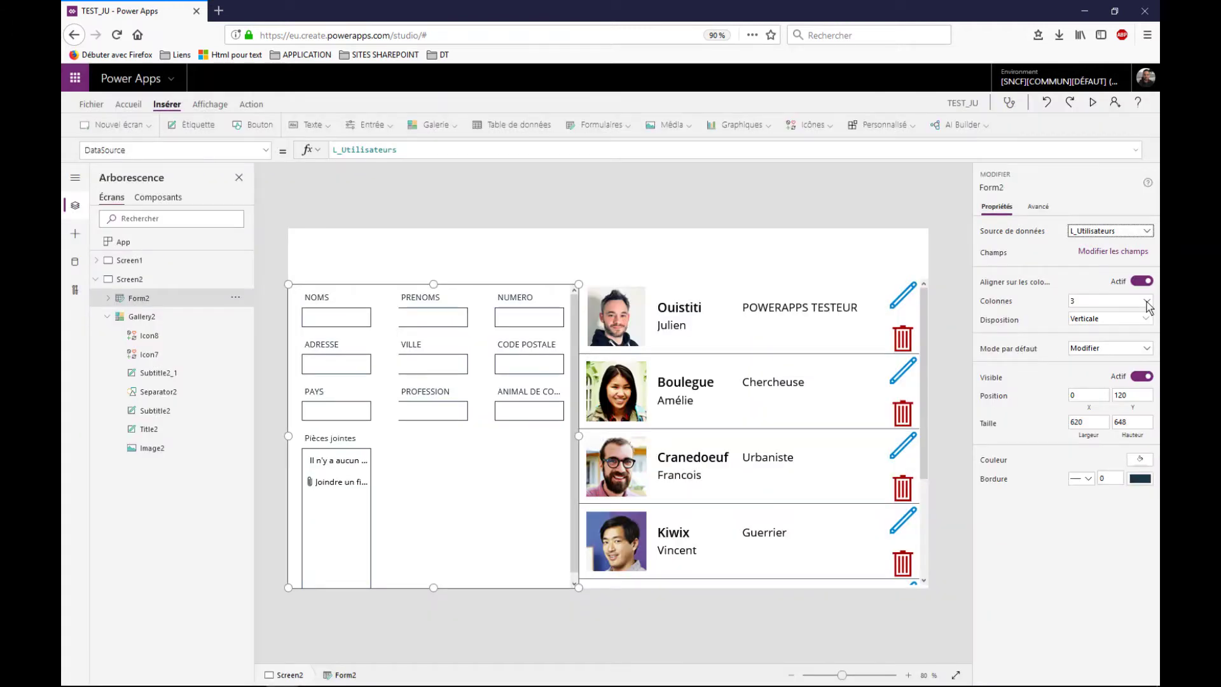
pyautogui.click(1146, 301)
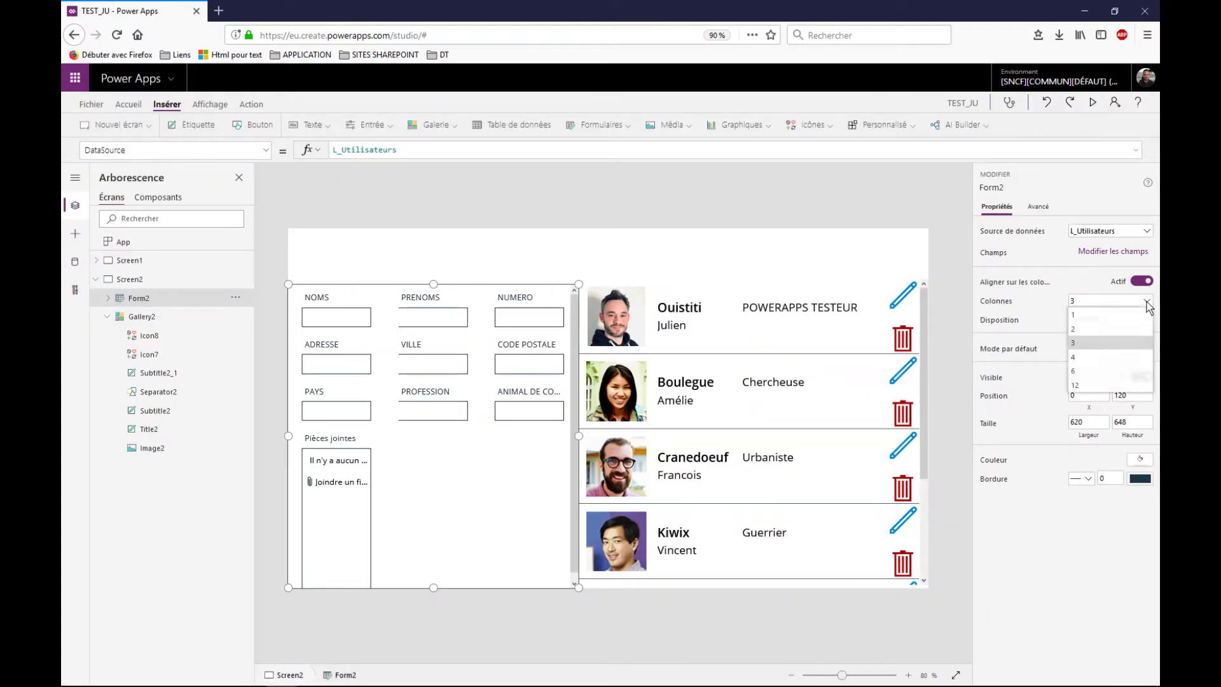
pyautogui.click(1101, 330)
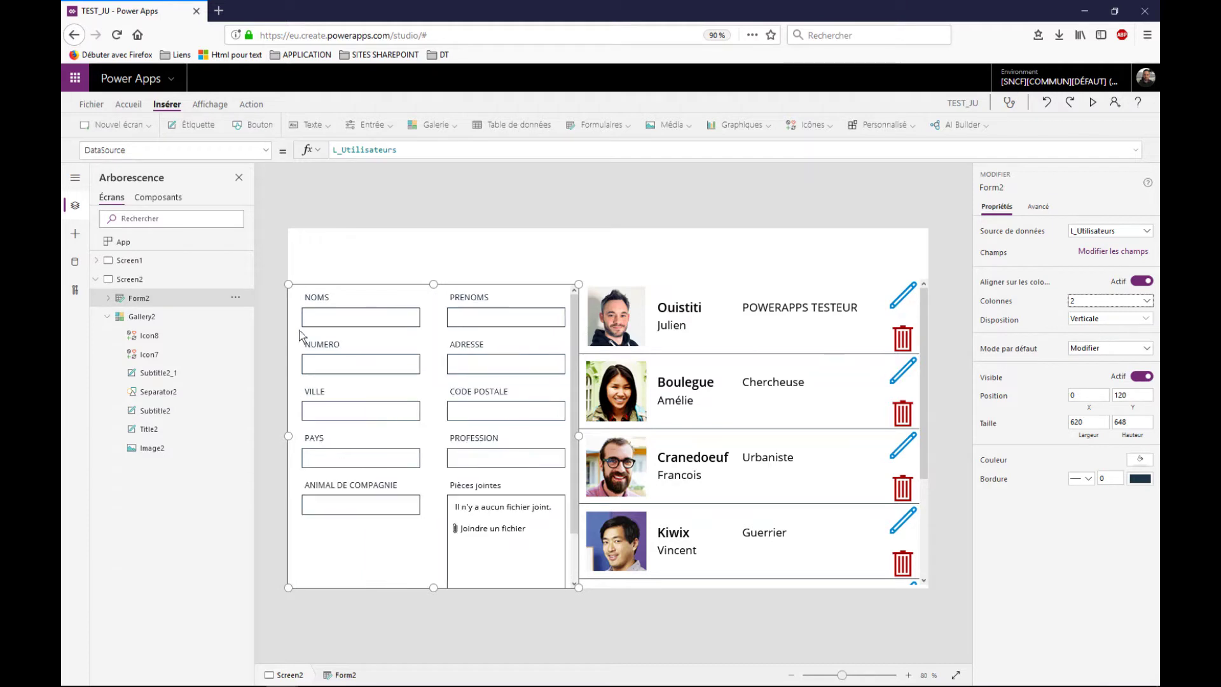
# Step: Try heights of 50 and 150 for the attachment box in the form's Pièces jointes card
pyautogui.click(518, 553)
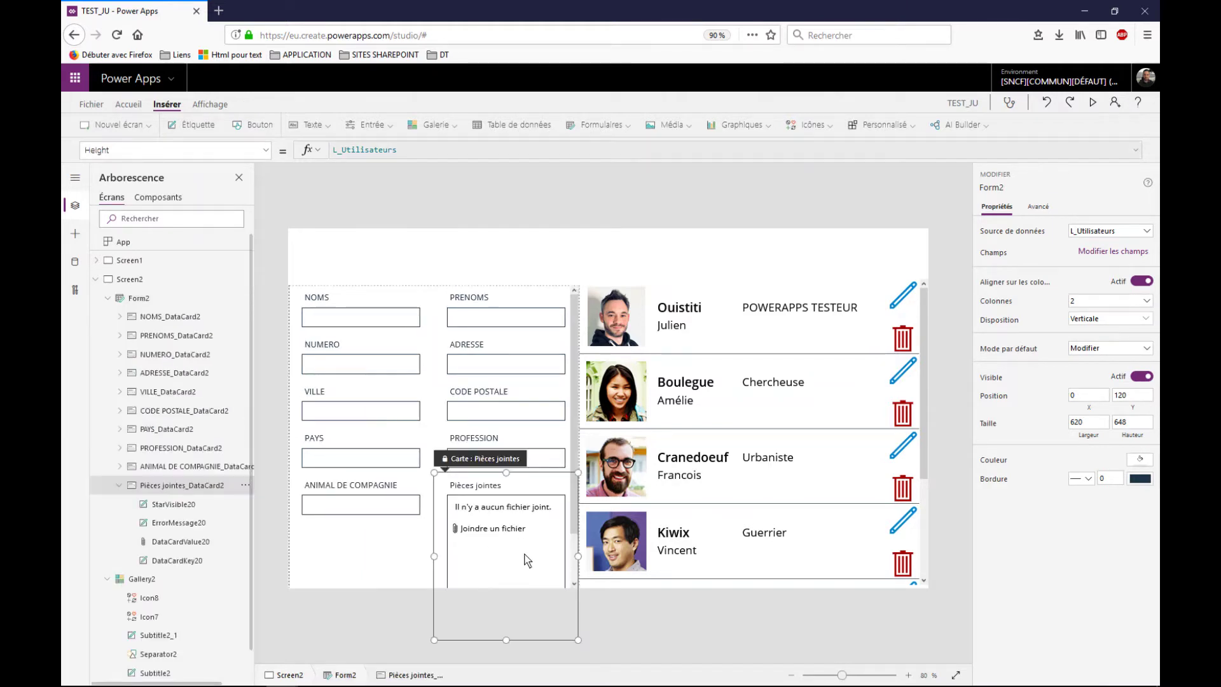
pyautogui.click(525, 558)
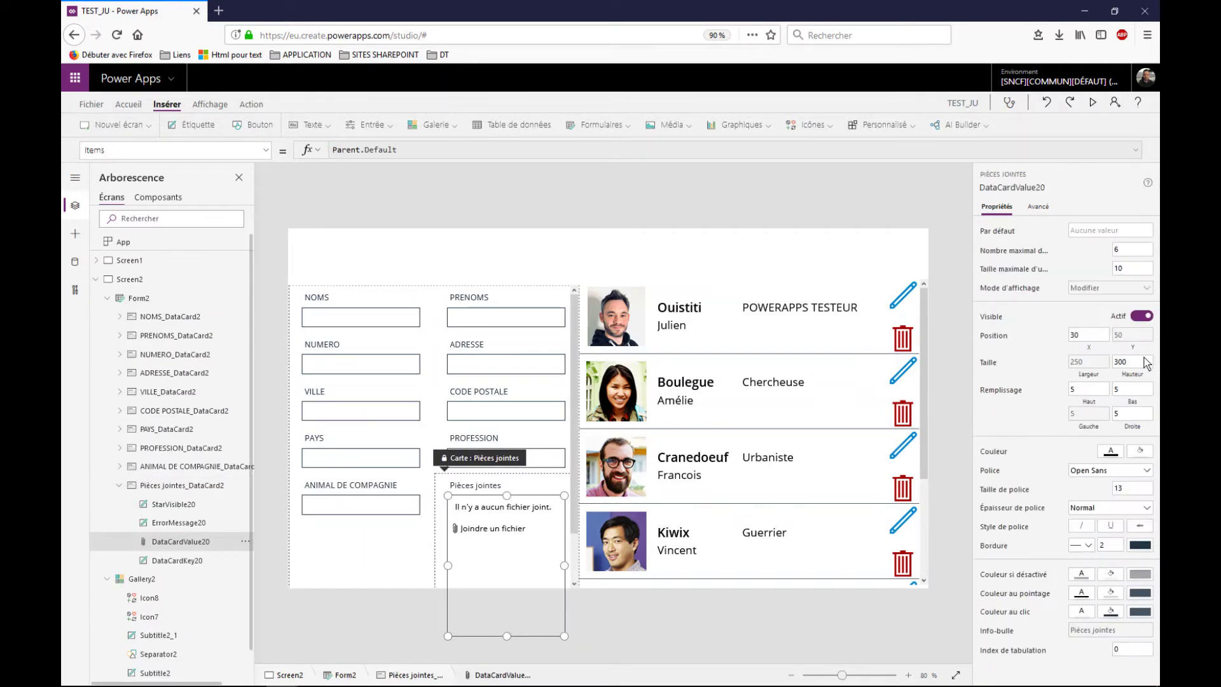
pyautogui.doubleClick(1135, 362)
pyautogui.write('50')
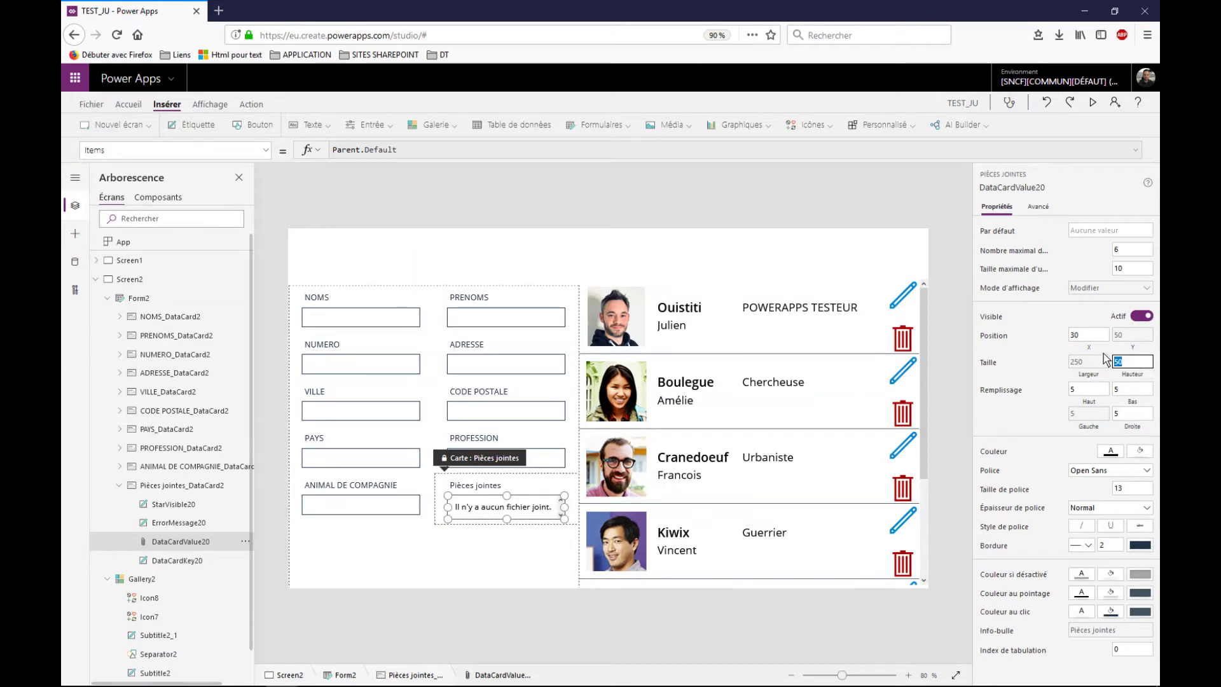
pyautogui.write('150')
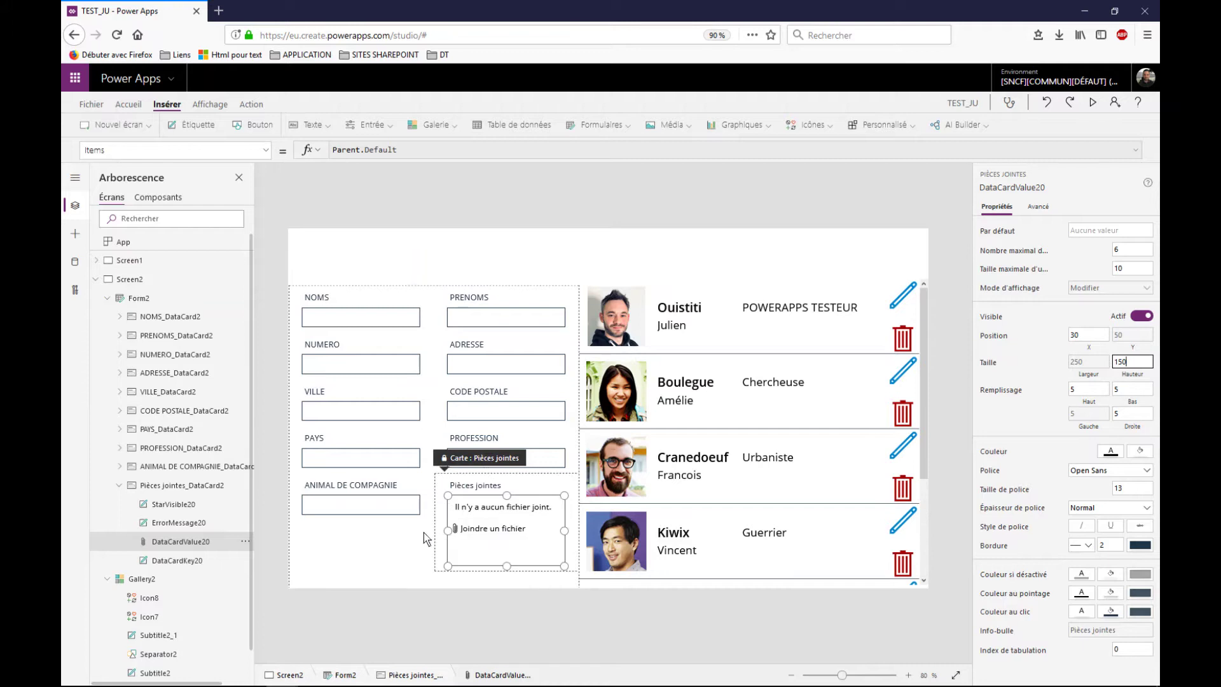
pyautogui.click(395, 553)
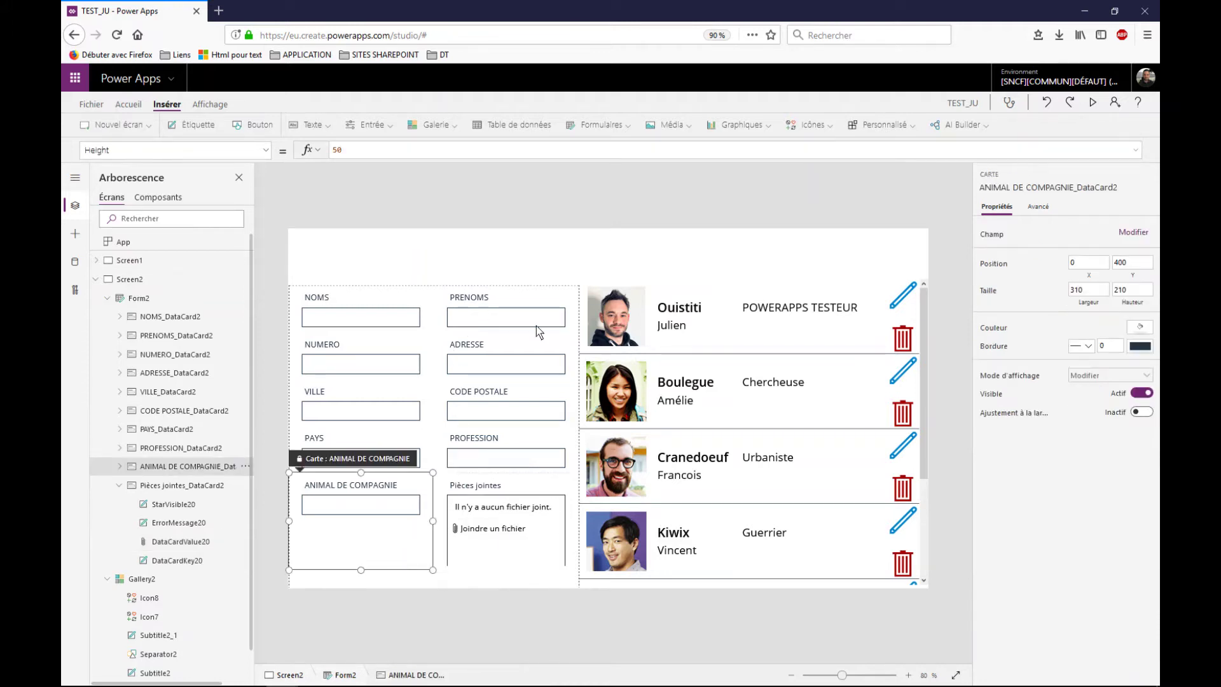
# Step: Set the height of the Pièces jointes attachment box to 120
pyautogui.click(525, 523)
pyautogui.click(532, 537)
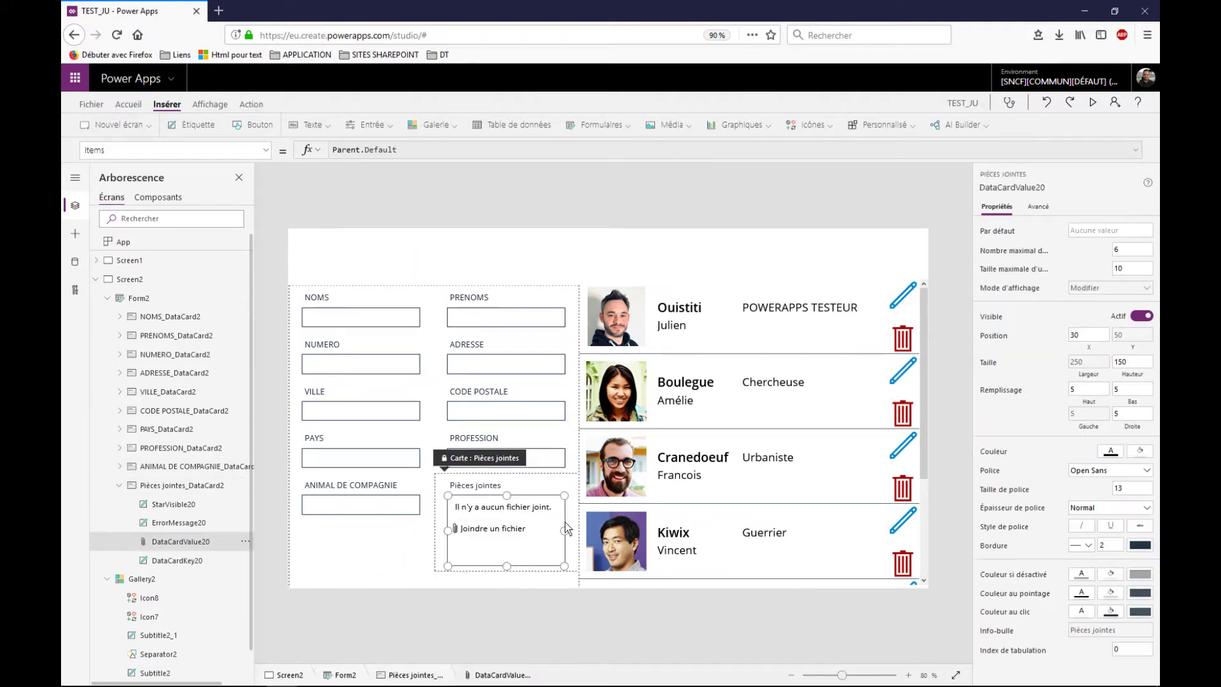
pyautogui.click(1123, 362)
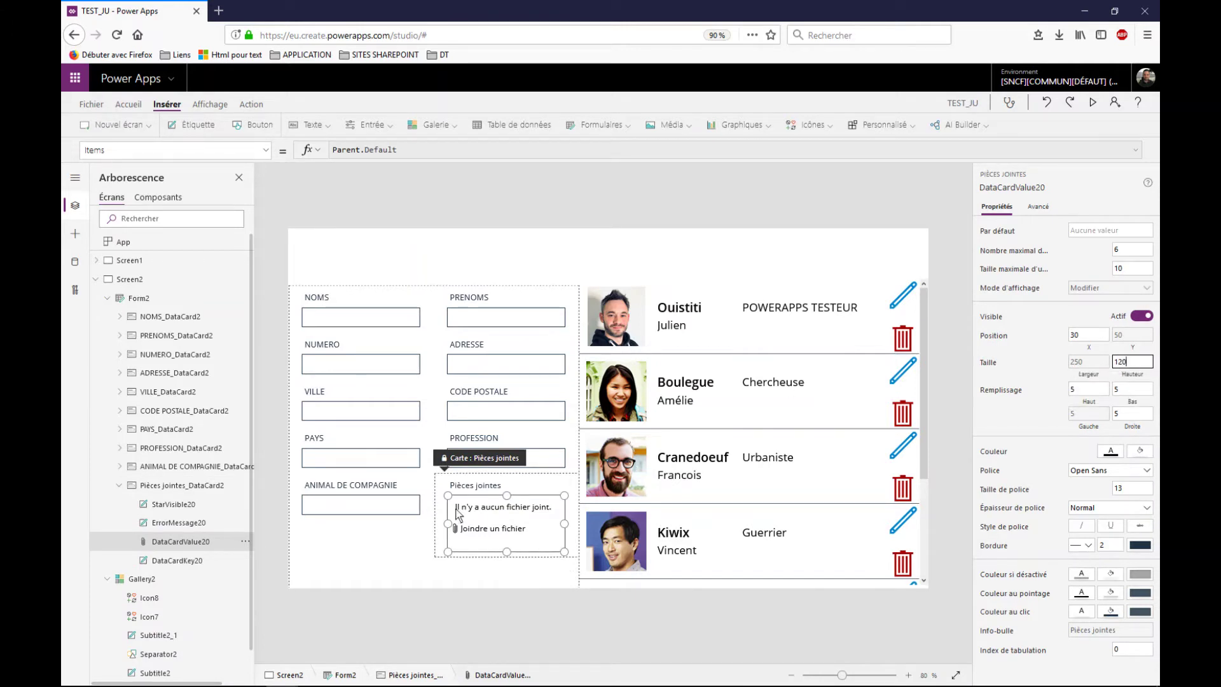
pyautogui.click(419, 572)
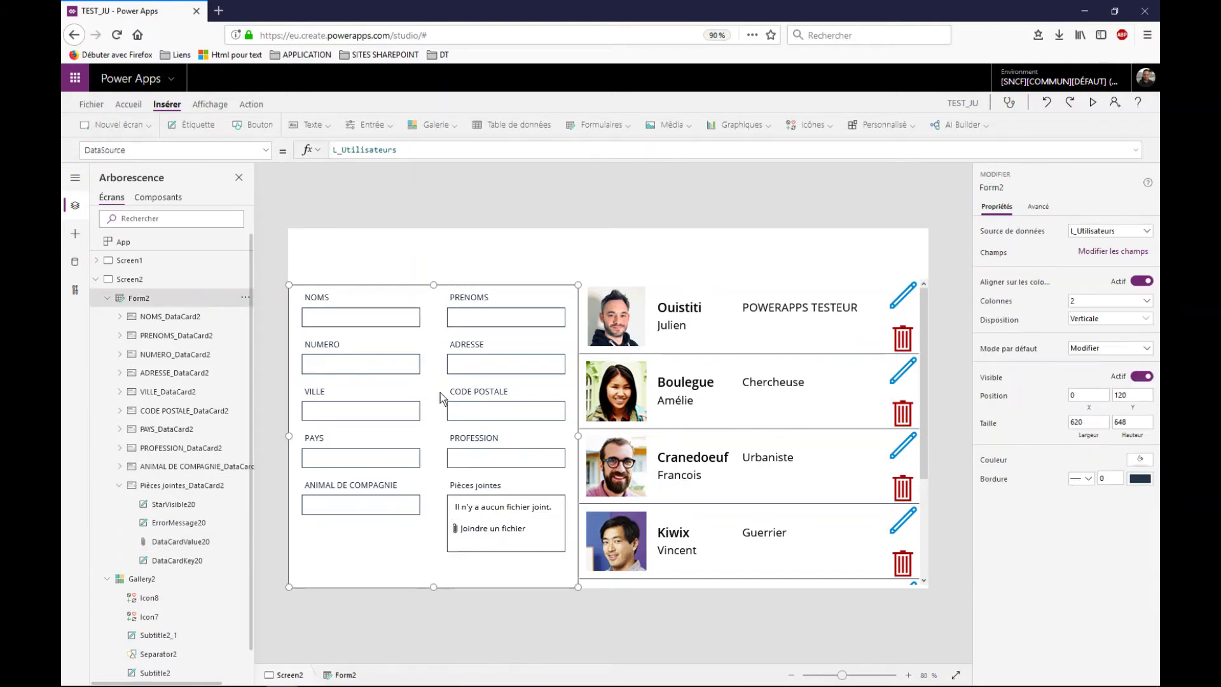
# Step: Set the height of the NOMS text input in the form to 30
pyautogui.click(415, 331)
pyautogui.click(471, 322)
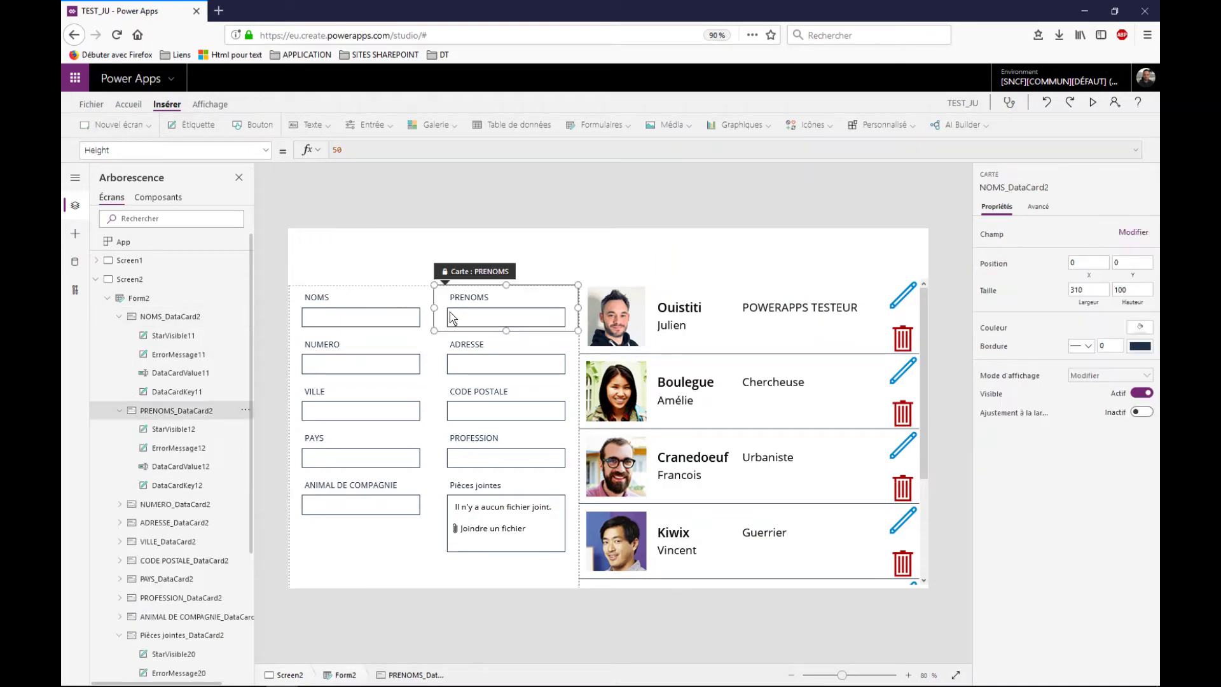
pyautogui.click(384, 319)
pyautogui.click(382, 321)
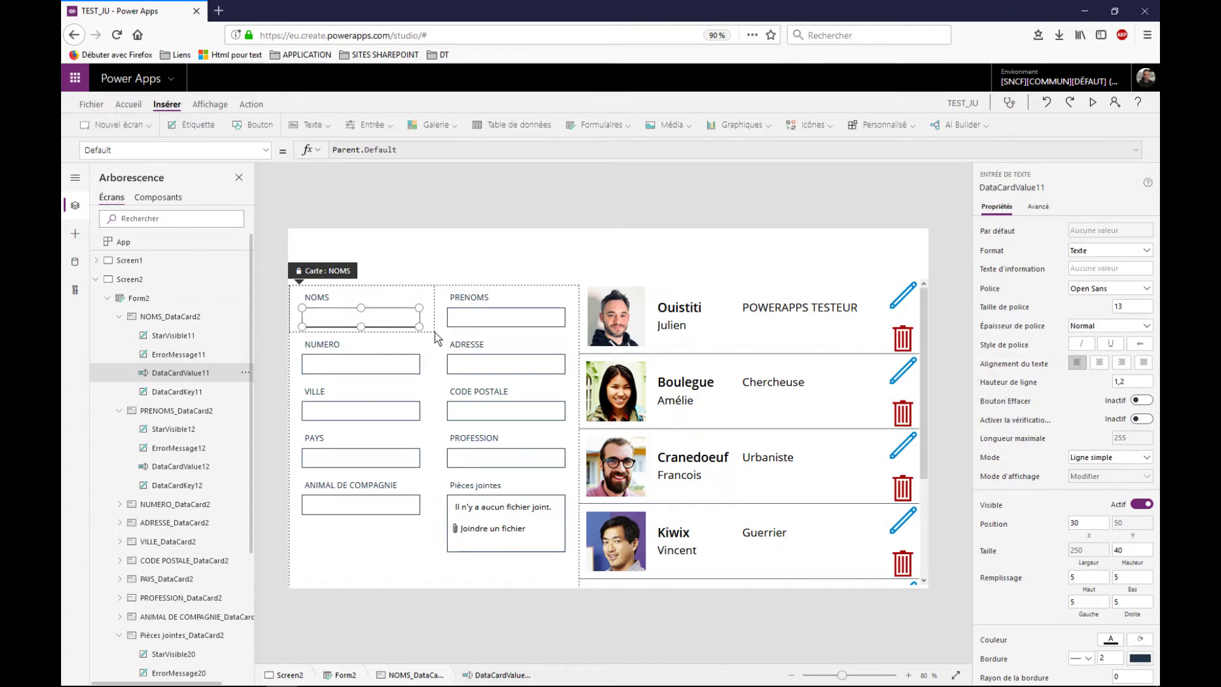
pyautogui.click(1115, 548)
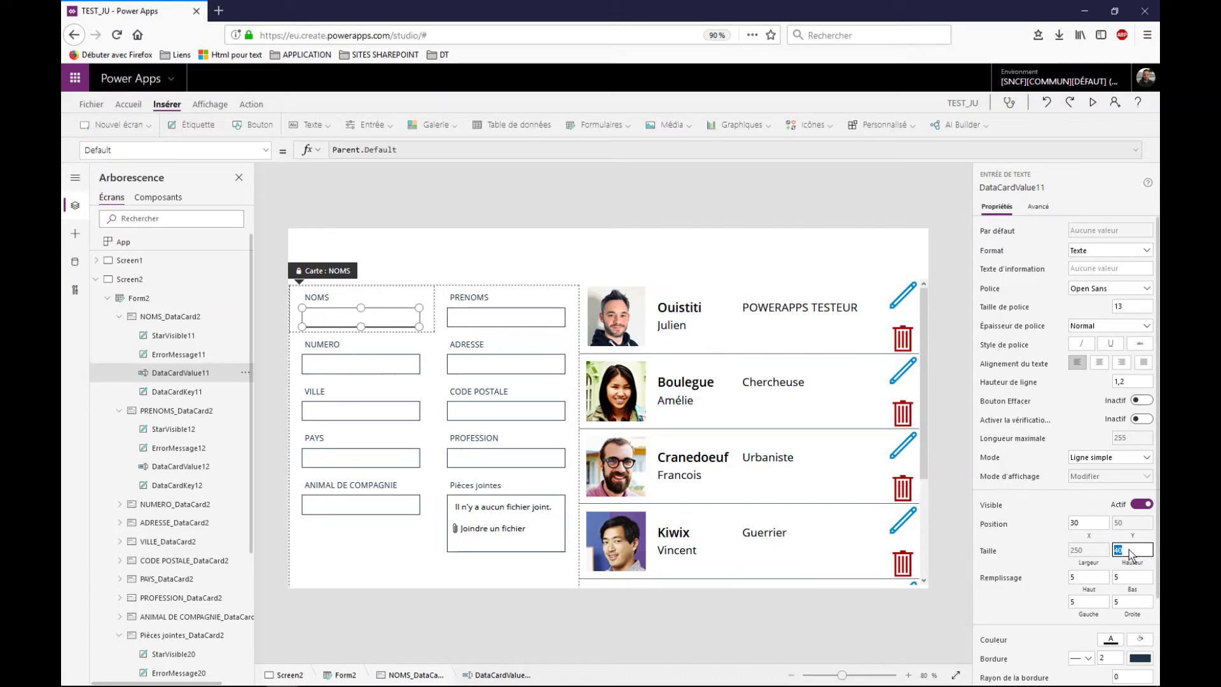
pyautogui.write('30')
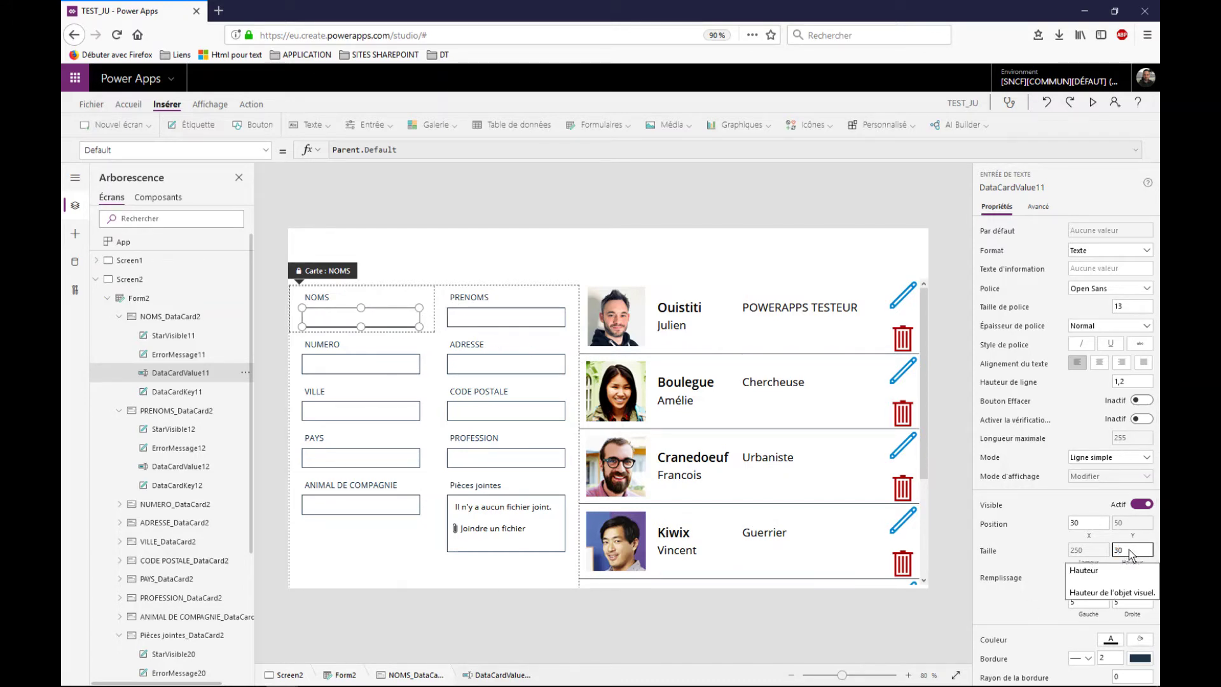
# Step: Set the height of the PRENOMS text input to 30
pyautogui.click(482, 319)
pyautogui.click(482, 321)
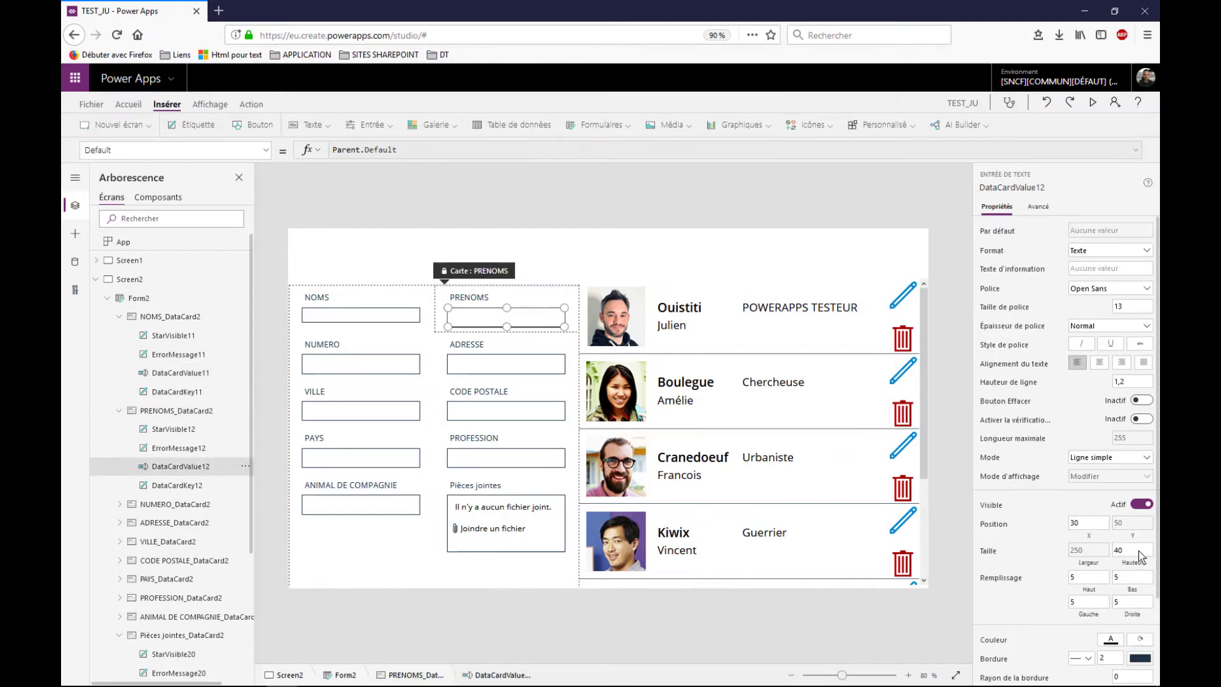
pyautogui.click(1120, 550)
pyautogui.write('30')
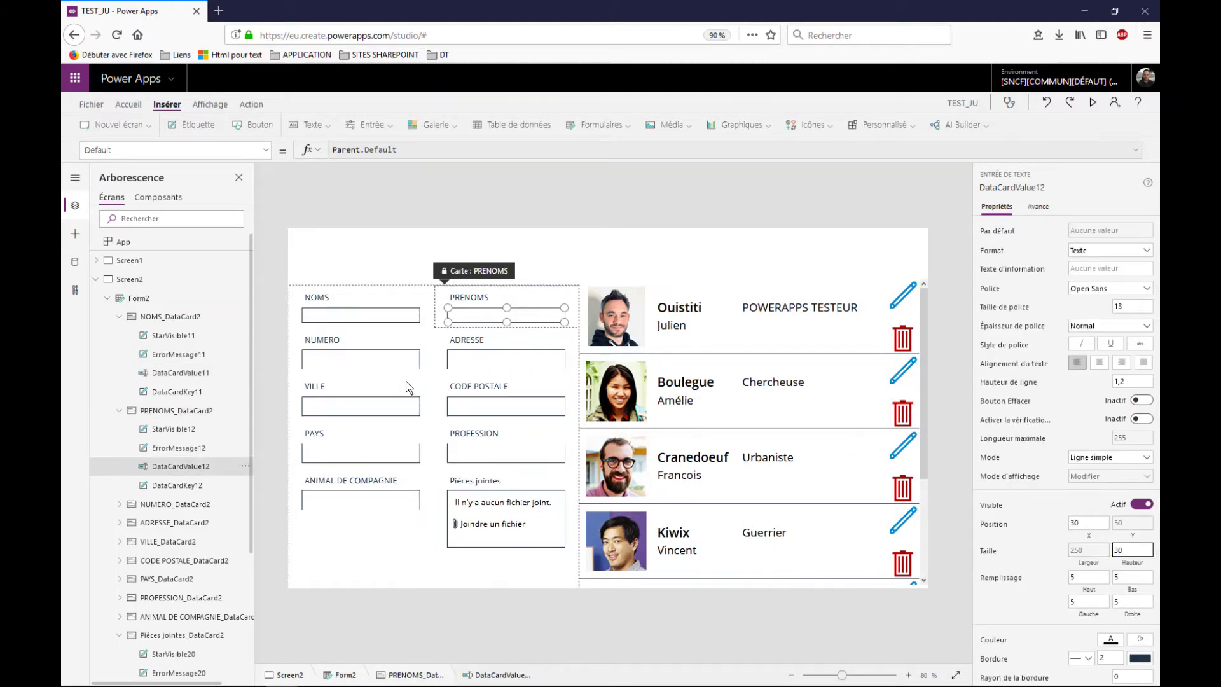
# Step: Set the heights of the NUMERO and ADRESSE text inputs to 30
pyautogui.click(383, 366)
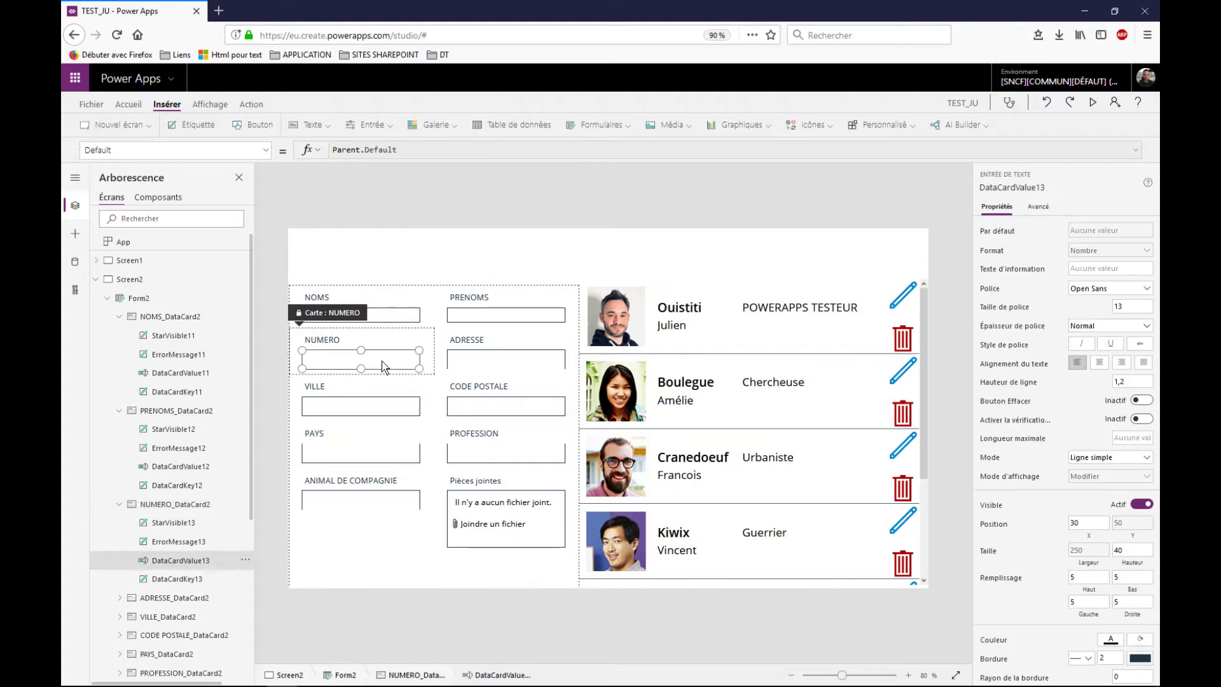
pyautogui.write('30')
pyautogui.click(503, 361)
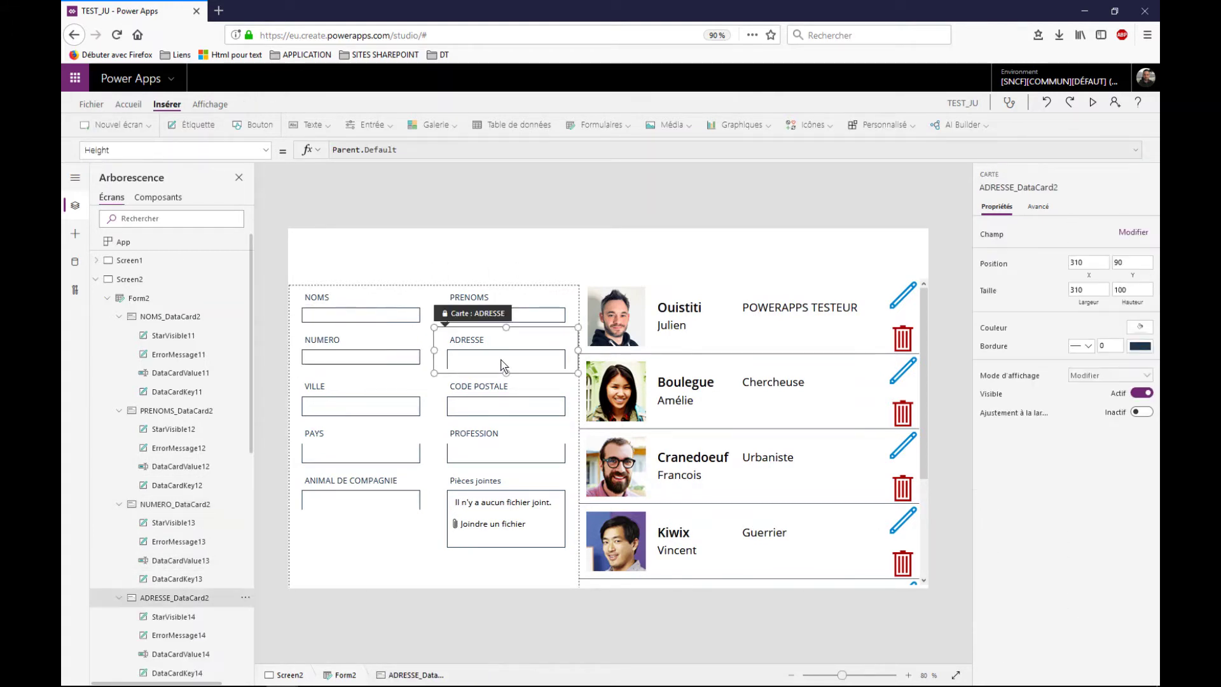
pyautogui.click(1132, 551)
pyautogui.write('31')
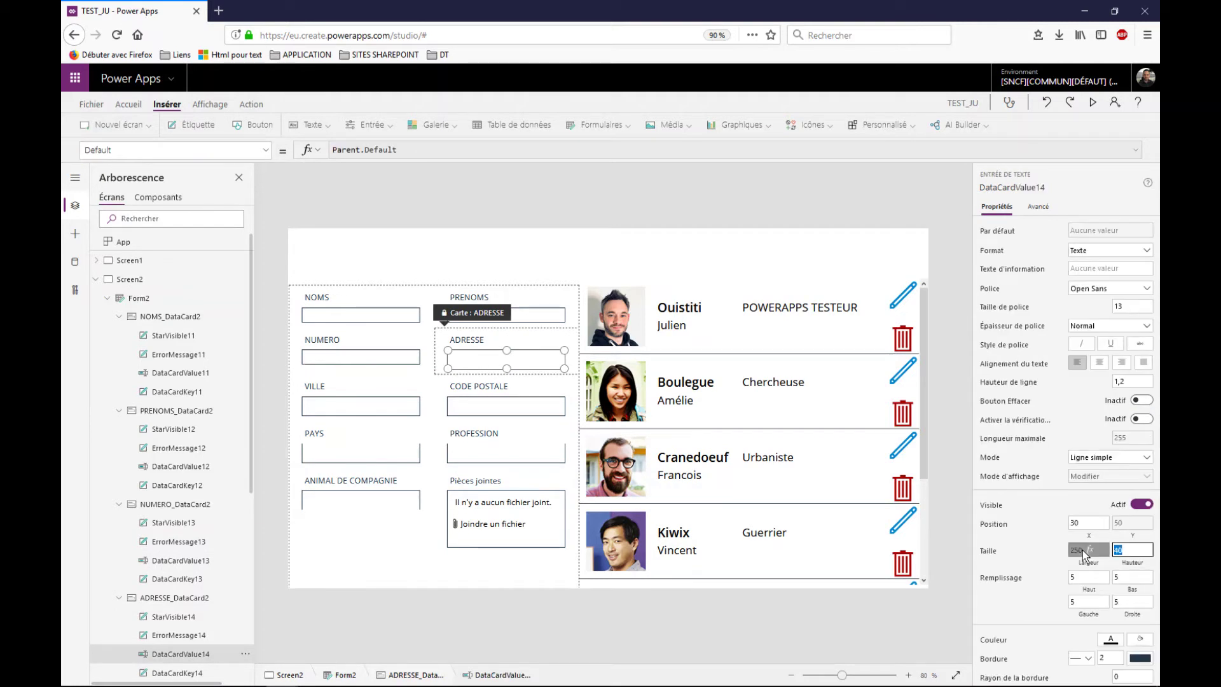
pyautogui.write('0')
# Step: Set the heights of the VILLE and CODE POSTALE text inputs in the form to 30
pyautogui.click(327, 380)
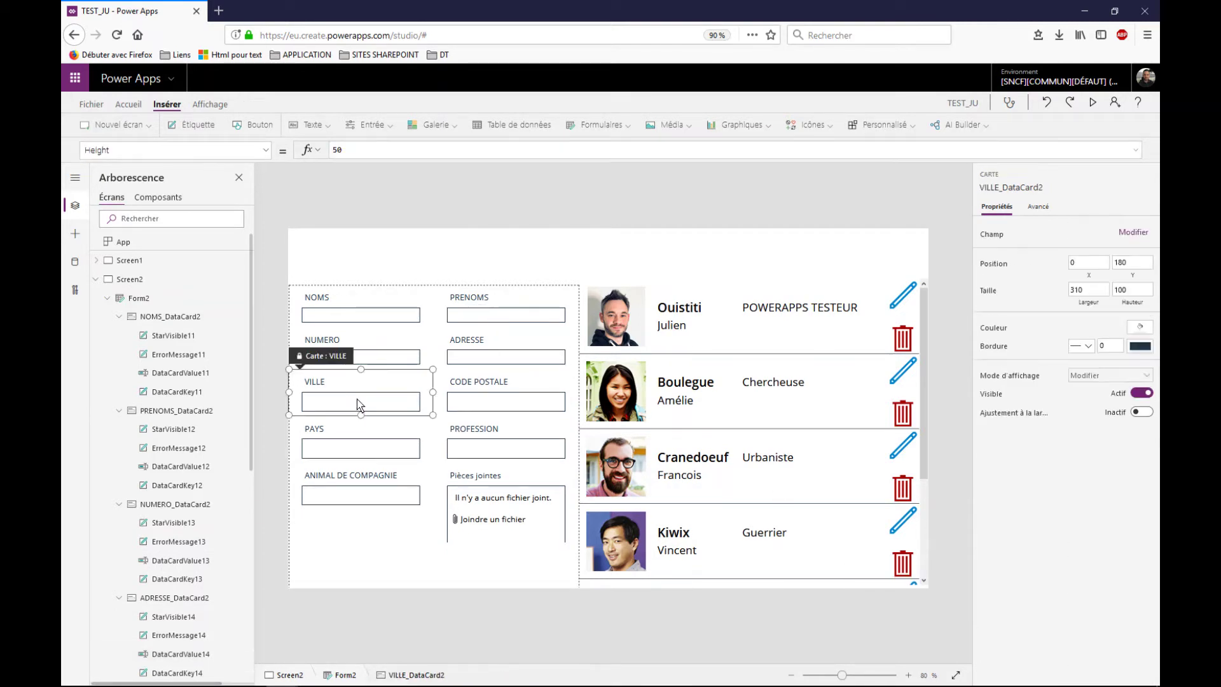
pyautogui.click(1134, 552)
pyautogui.write('30')
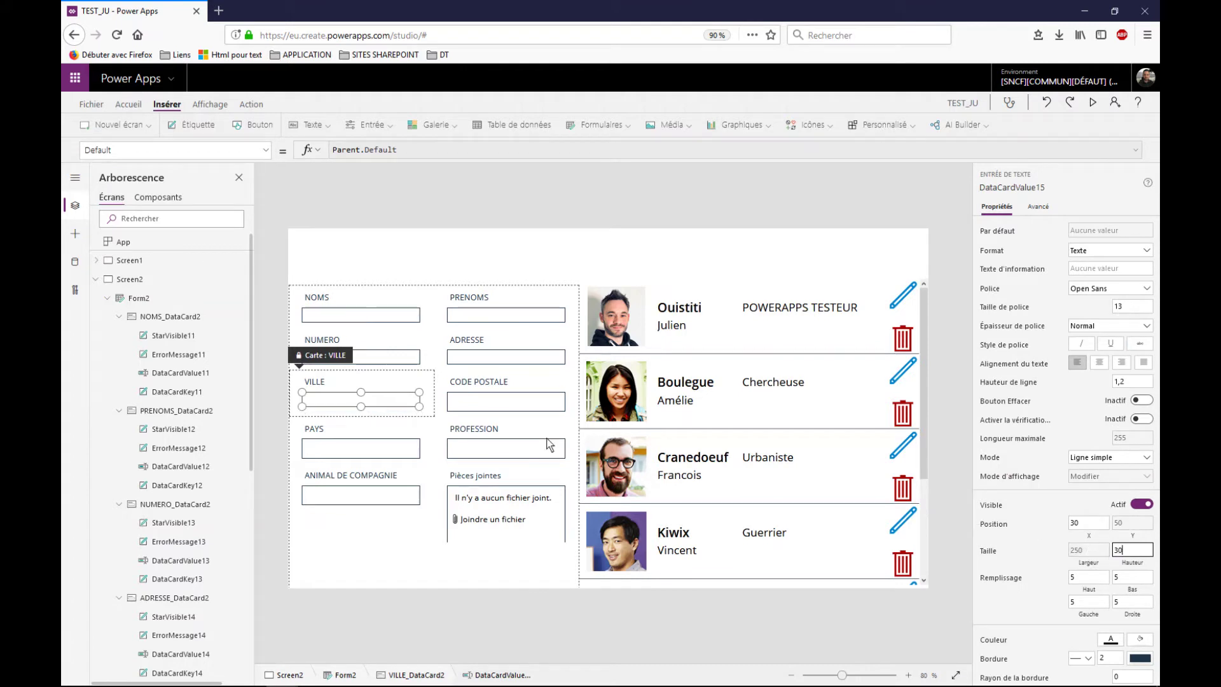
pyautogui.click(550, 405)
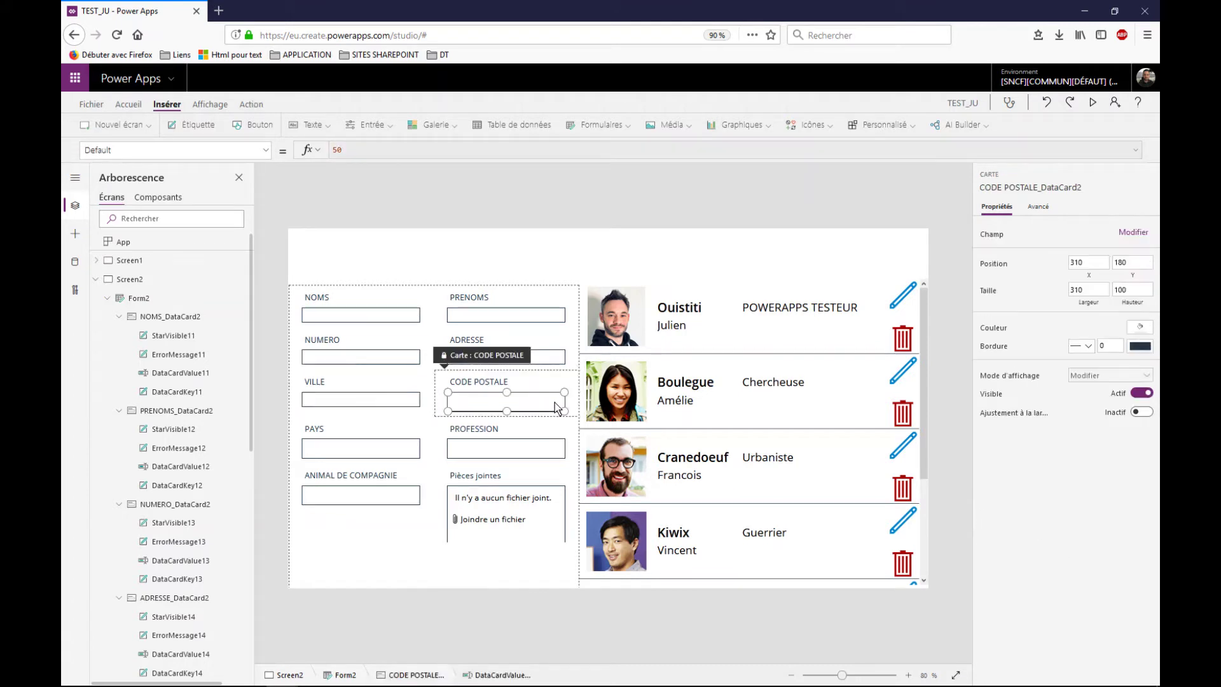
pyautogui.click(1130, 551)
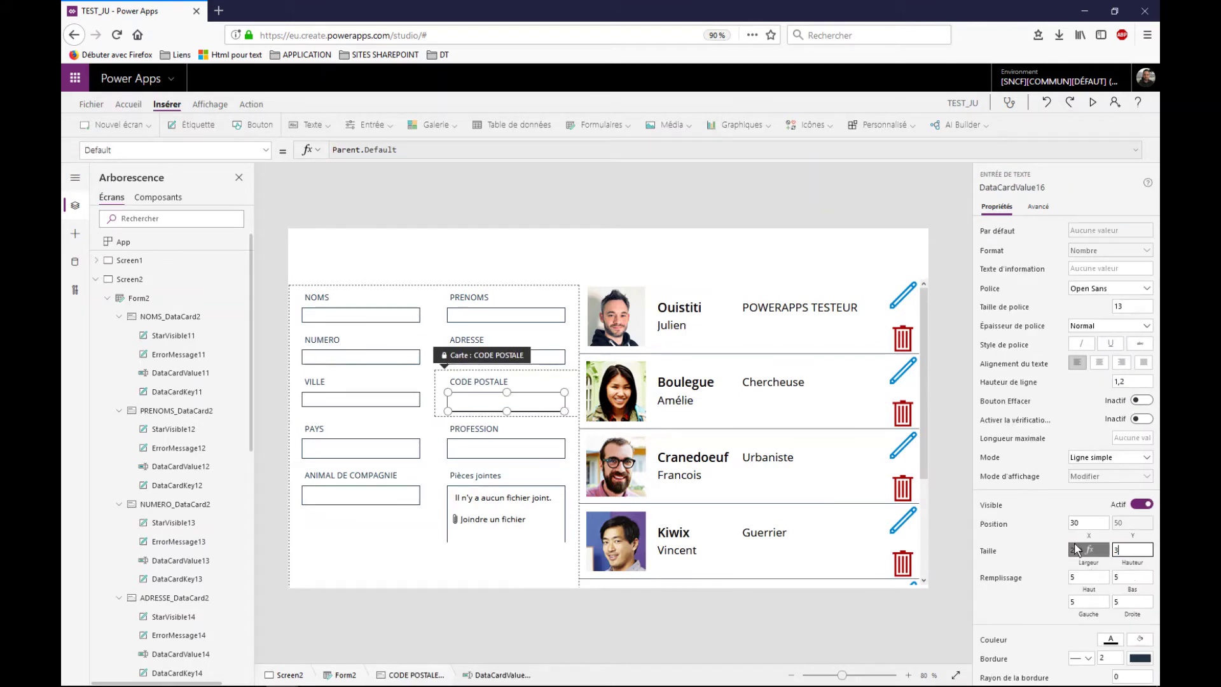
# Step: Set the heights of the PAYS and PROFESSION text inputs to 30
pyautogui.click(361, 439)
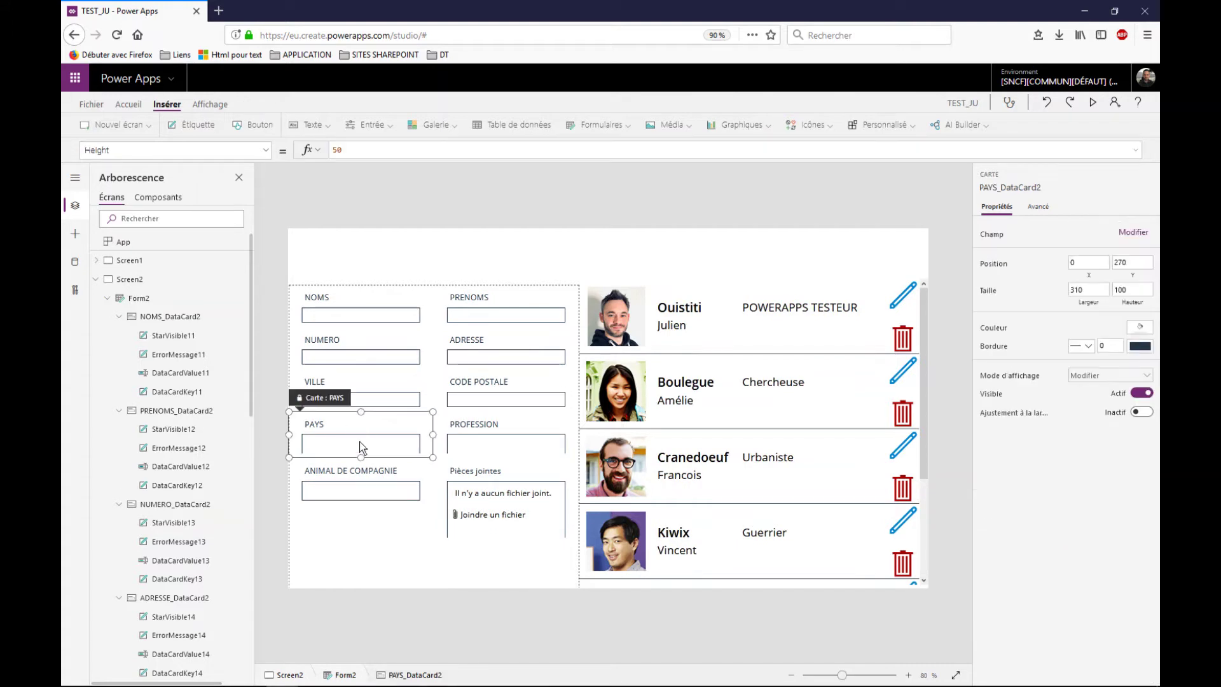
pyautogui.click(1125, 551)
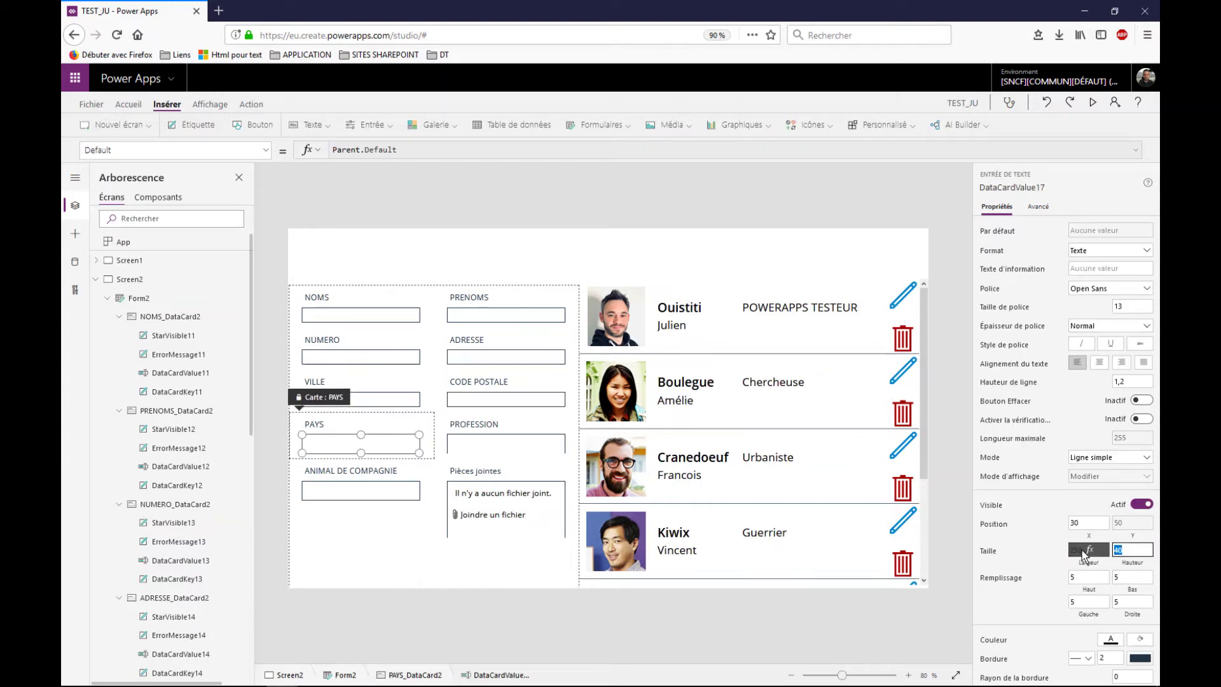
pyautogui.write('30')
pyautogui.click(465, 446)
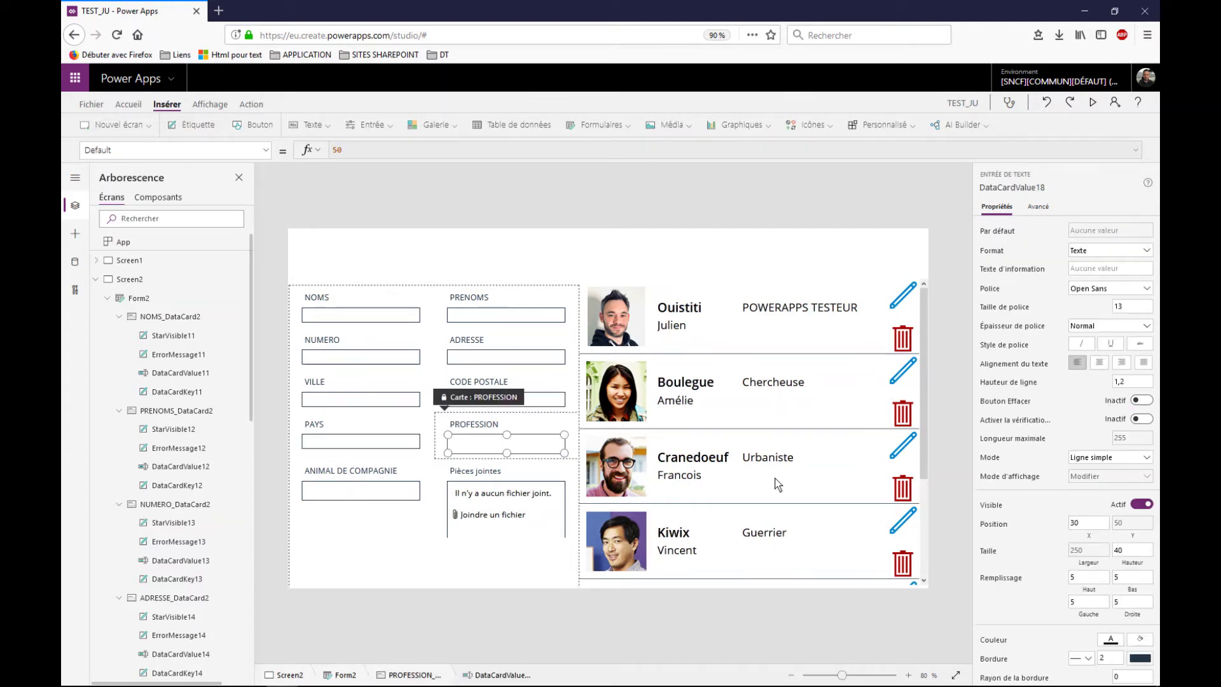
pyautogui.click(1136, 551)
pyautogui.write('30')
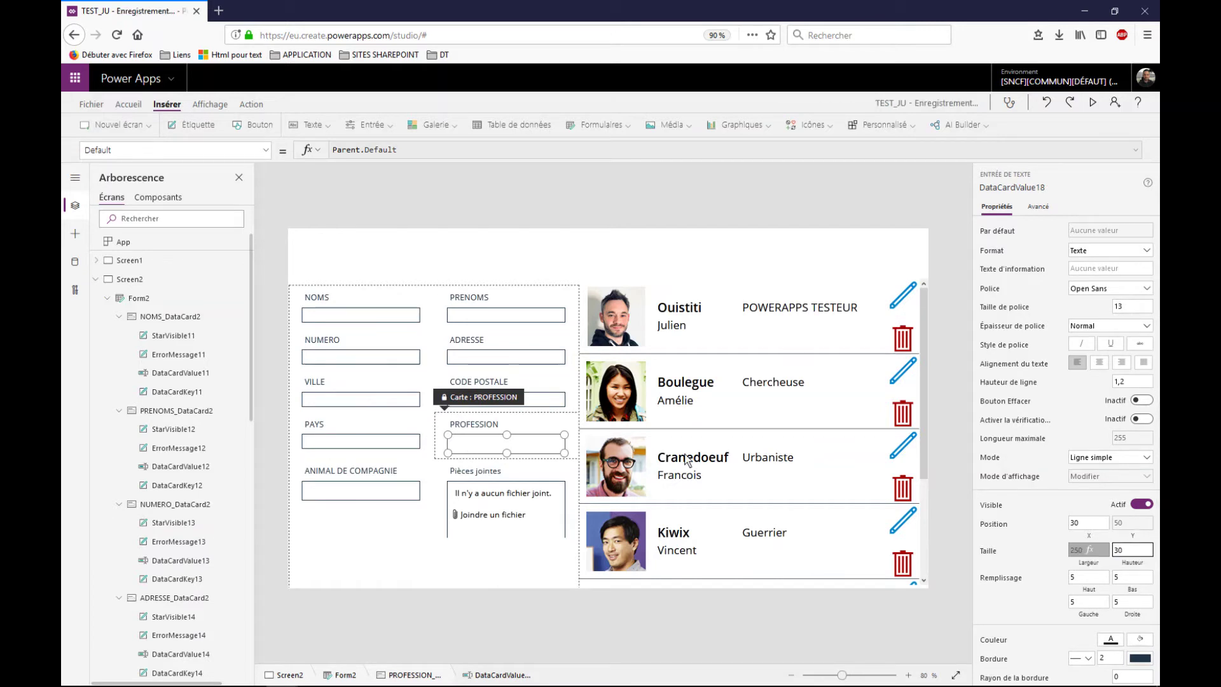
# Step: Set the height of the ANIMAL DE COMPAGNIE text input to 30
pyautogui.click(367, 484)
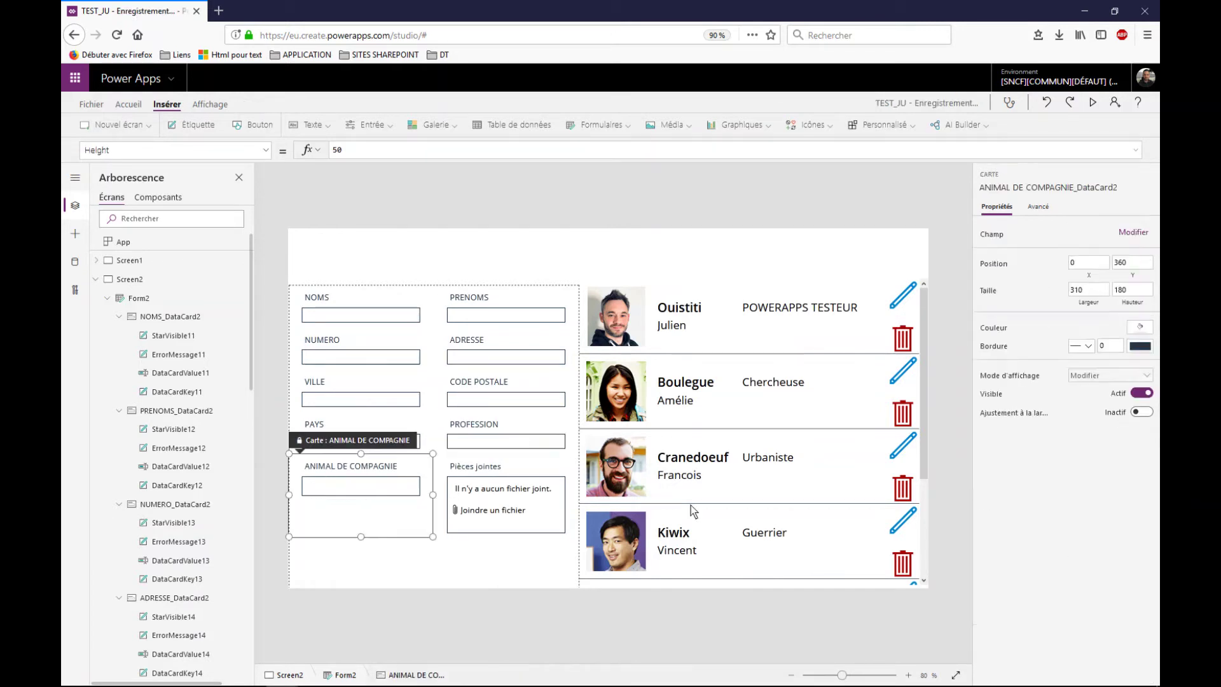
pyautogui.click(396, 487)
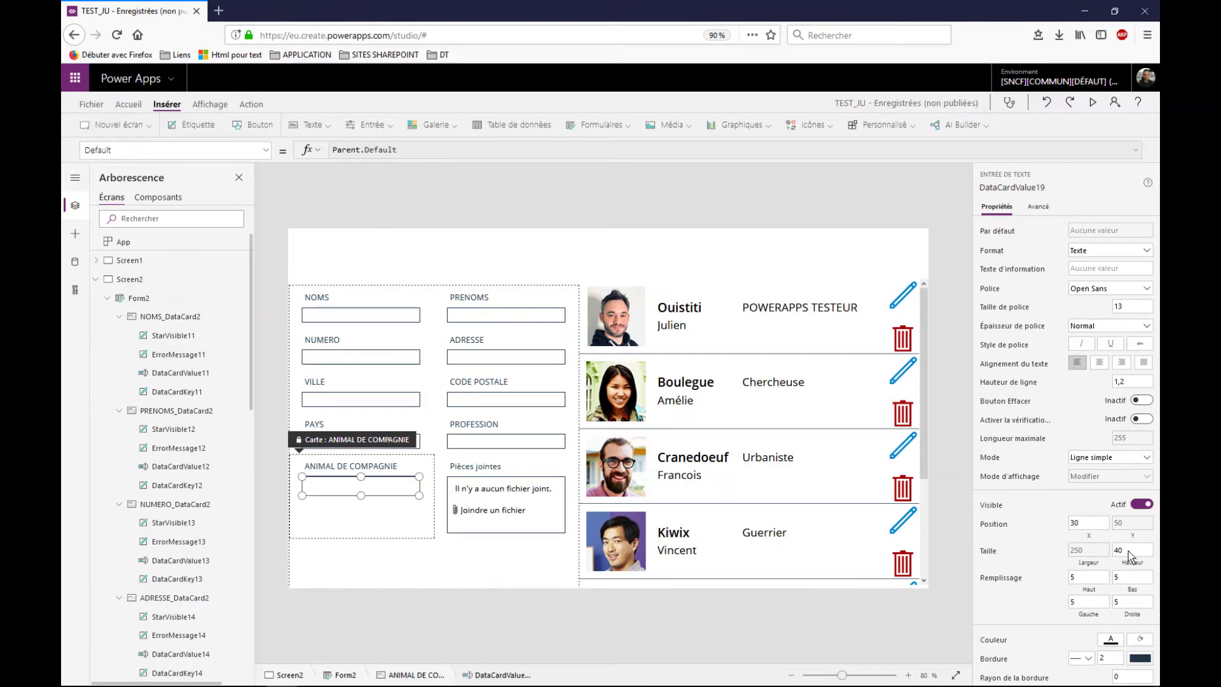
pyautogui.write('30')
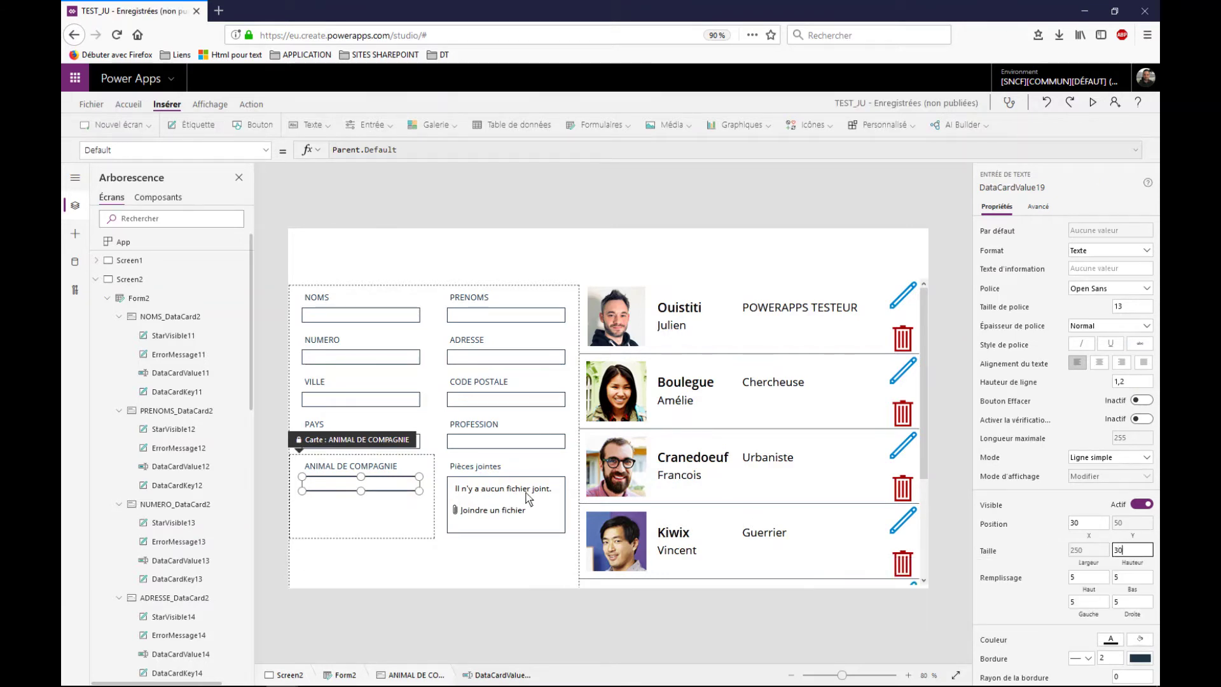
pyautogui.click(509, 484)
pyautogui.click(526, 509)
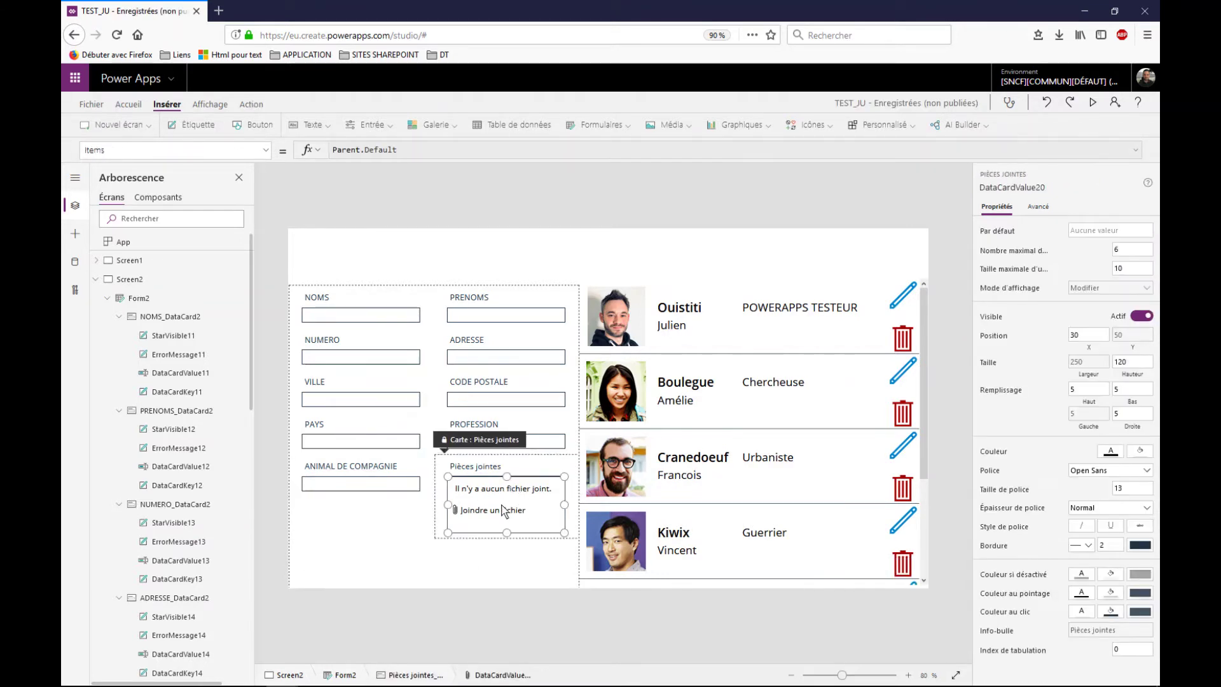
# Step: Set the Item property of Form2 to Gallery2.Selected so the form follows the gallery selection
pyautogui.click(472, 572)
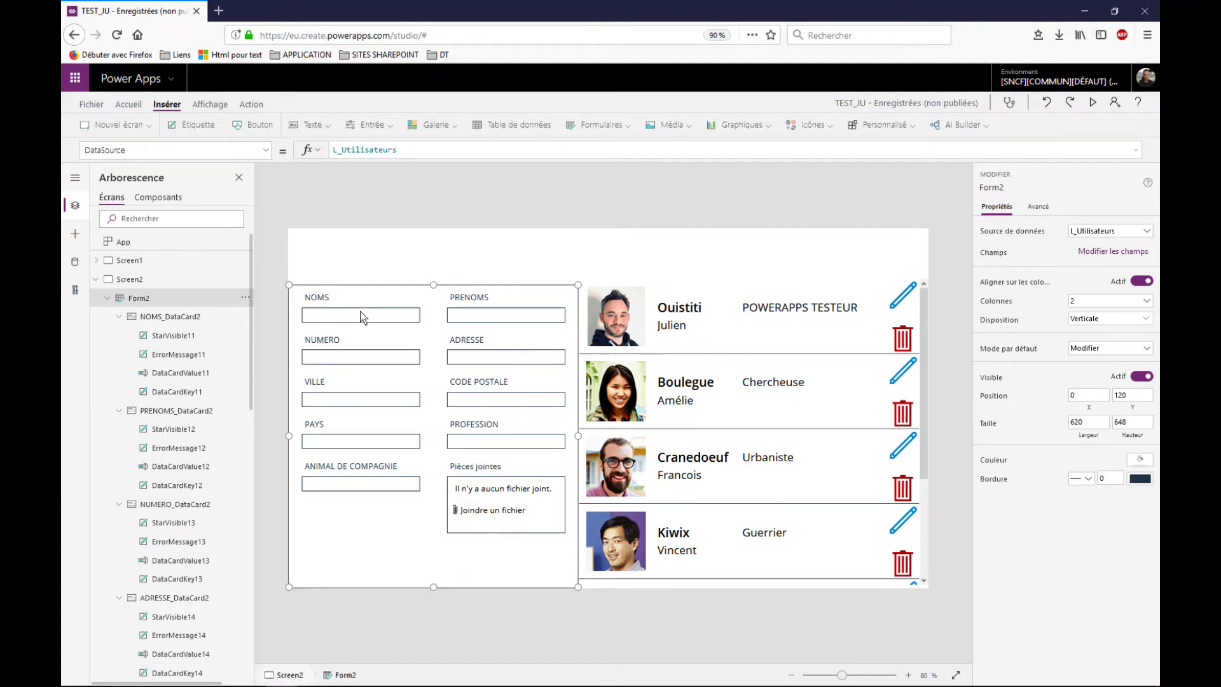
pyautogui.click(1048, 210)
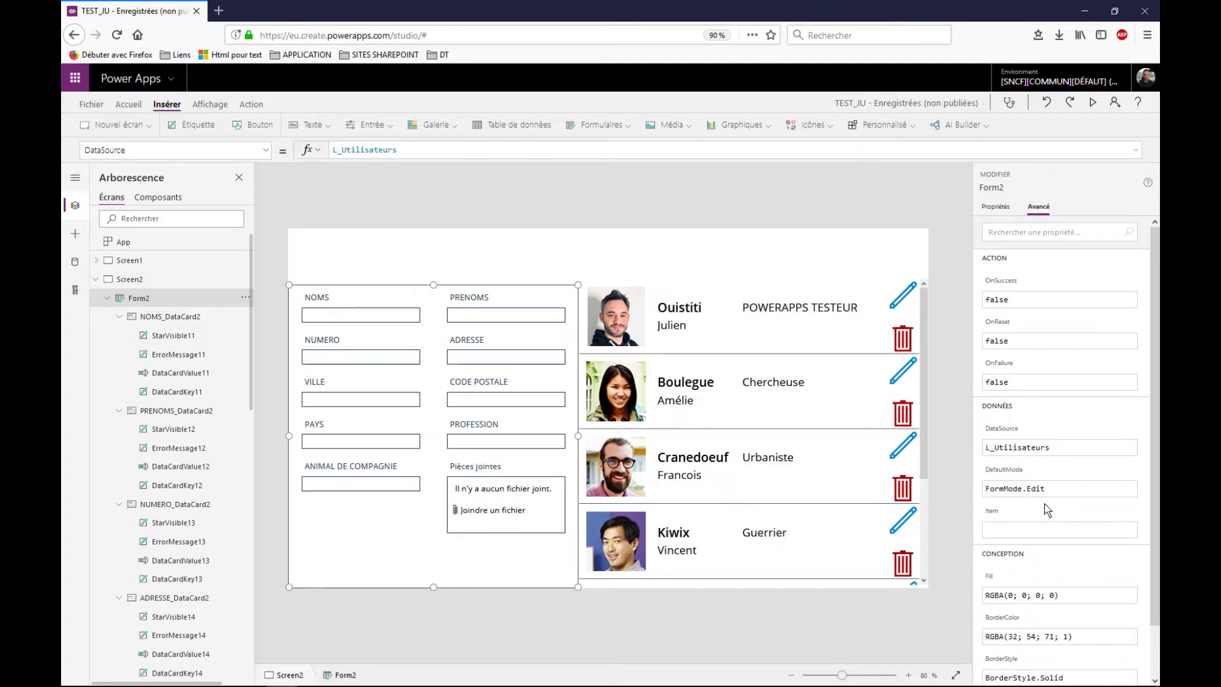
pyautogui.click(1003, 533)
pyautogui.click(1024, 531)
pyautogui.write('Gallery')
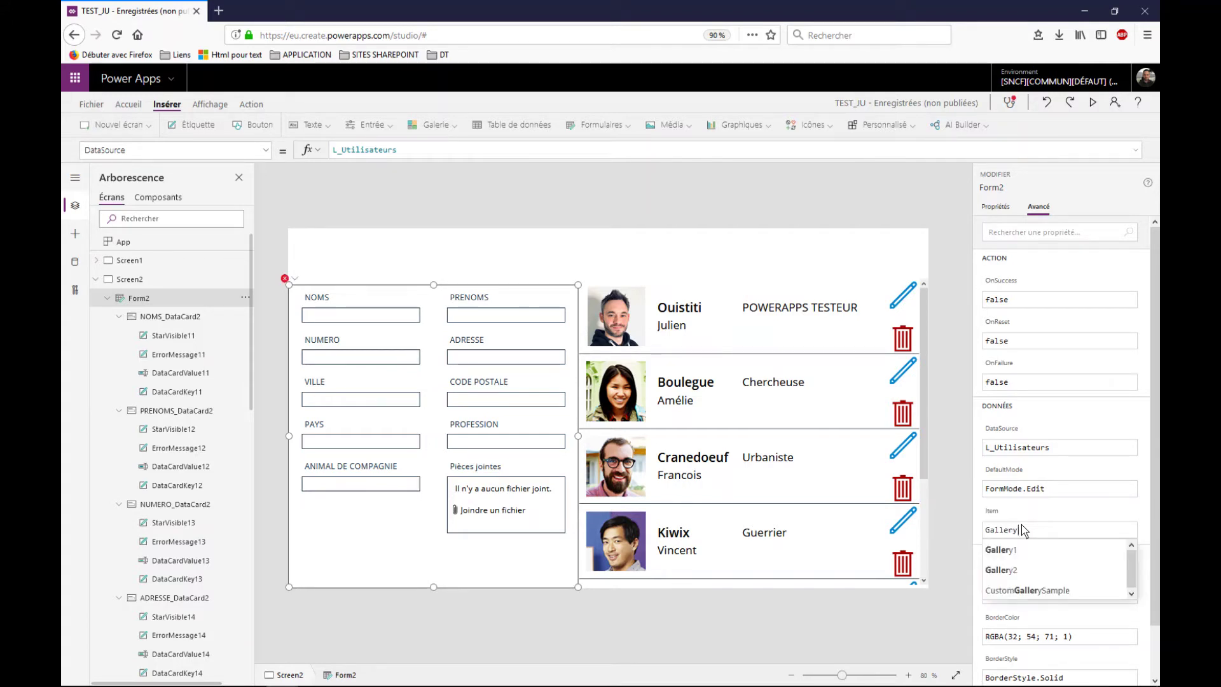
pyautogui.write('2')
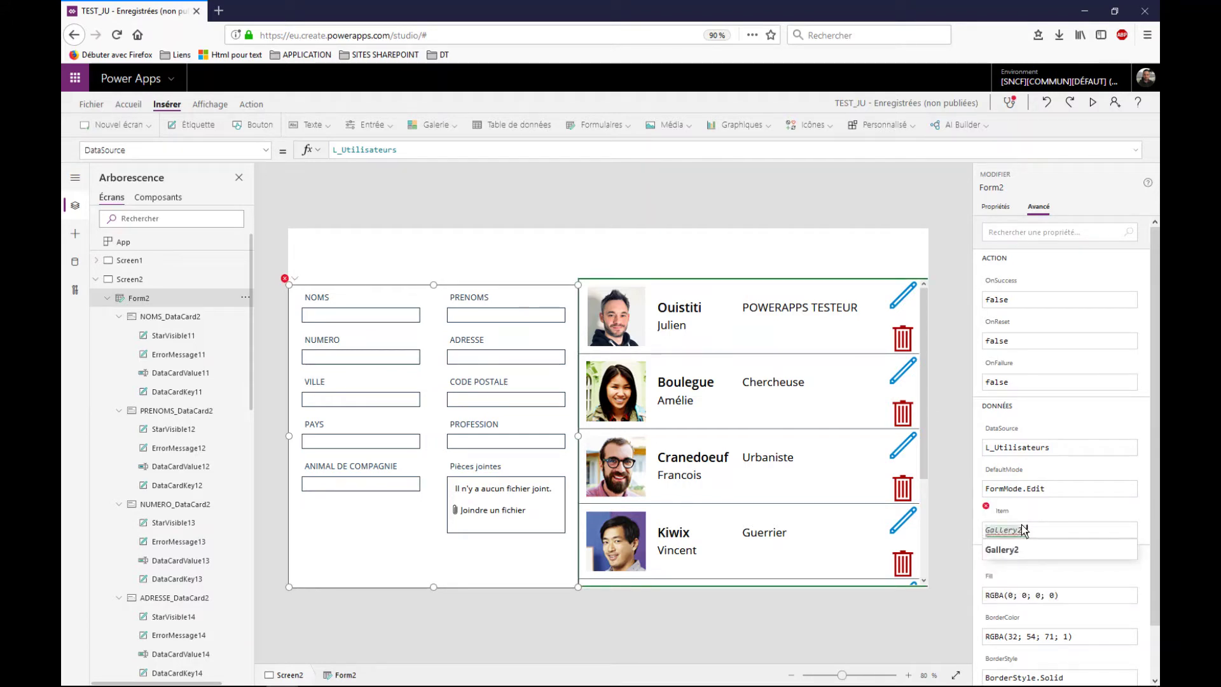
pyautogui.write('.Selec')
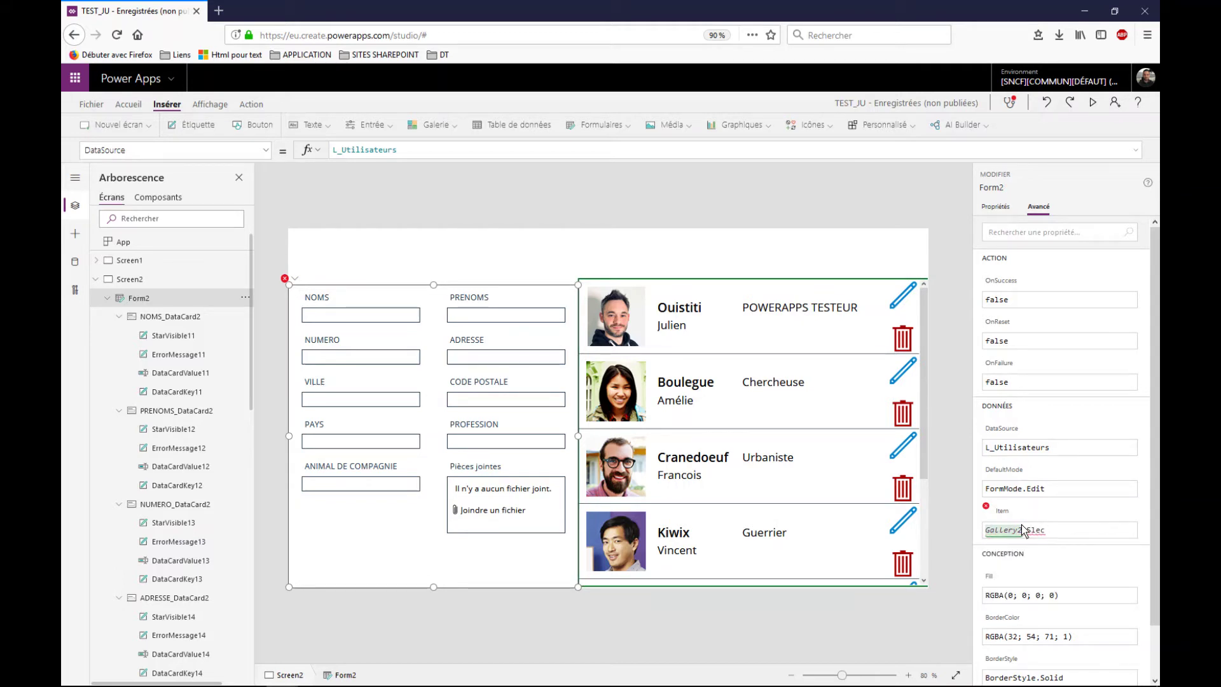
pyautogui.write('e')
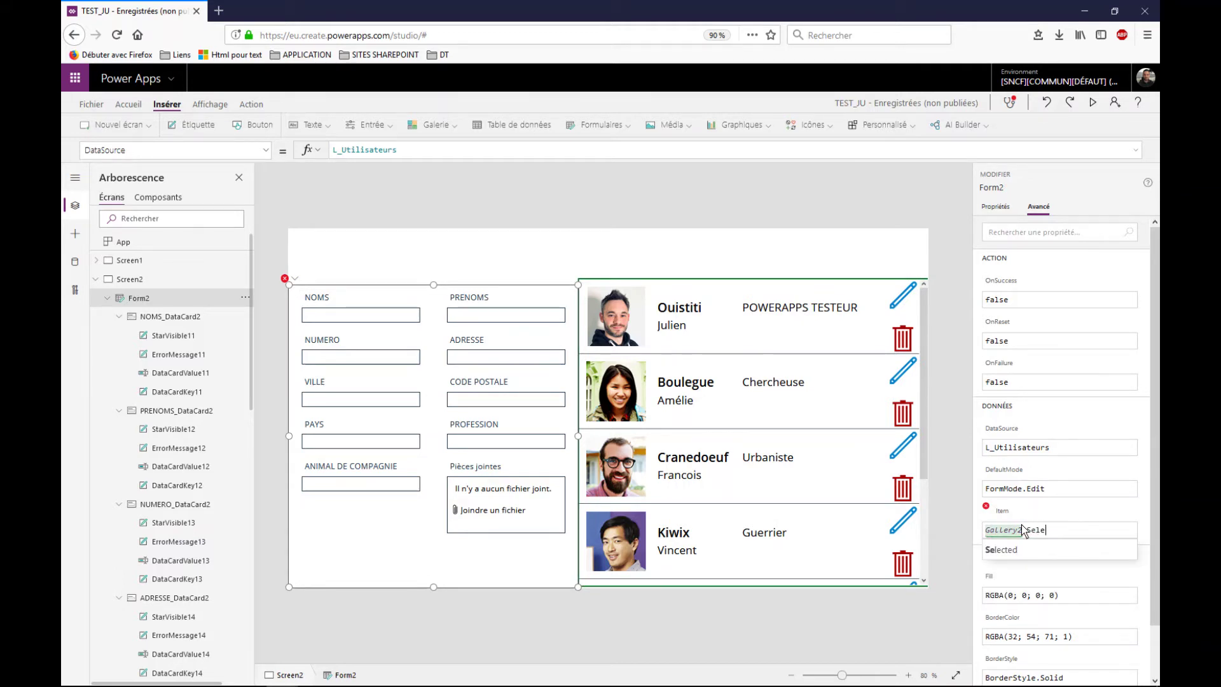
pyautogui.write('cted')
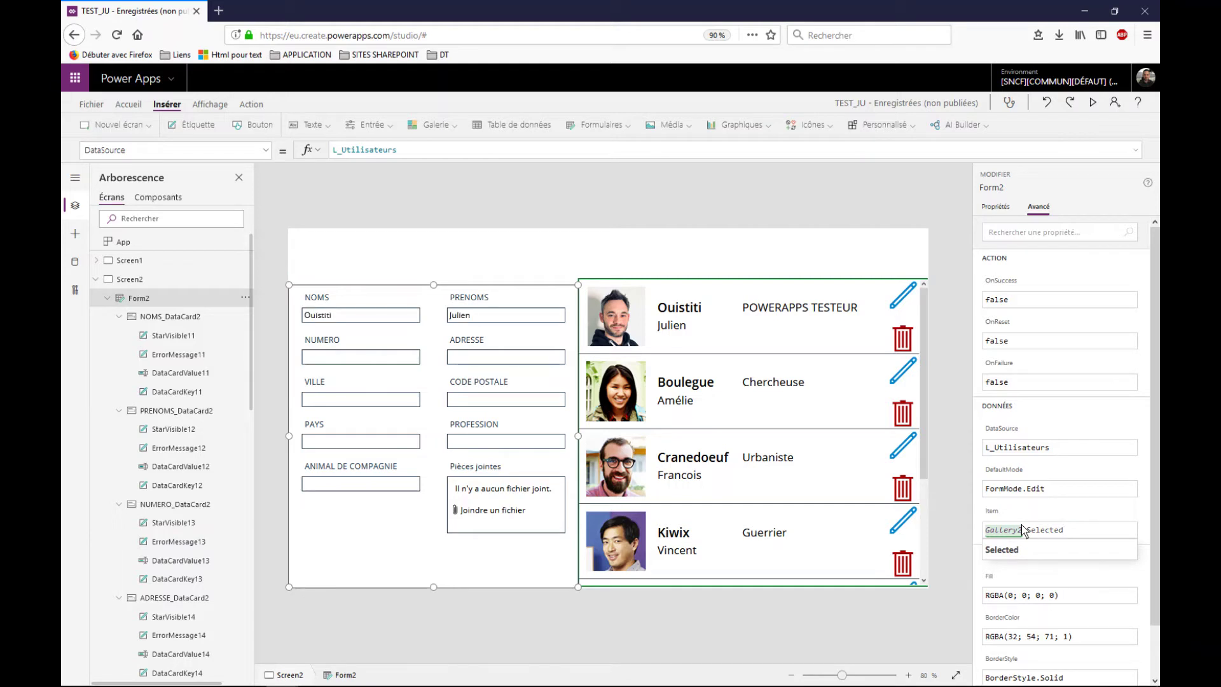
pyautogui.hotkey('shift', 'Return')
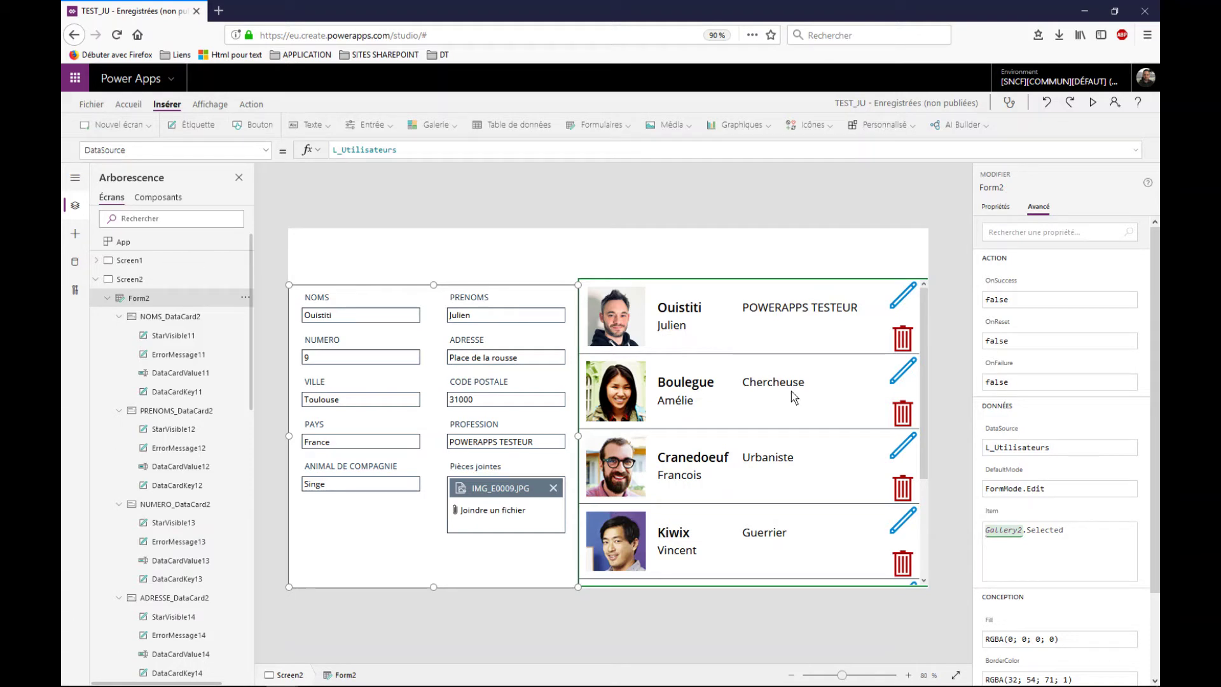
# Step: Preview the app and select several gallery records to check that the form shows each one's details
pyautogui.click(1092, 102)
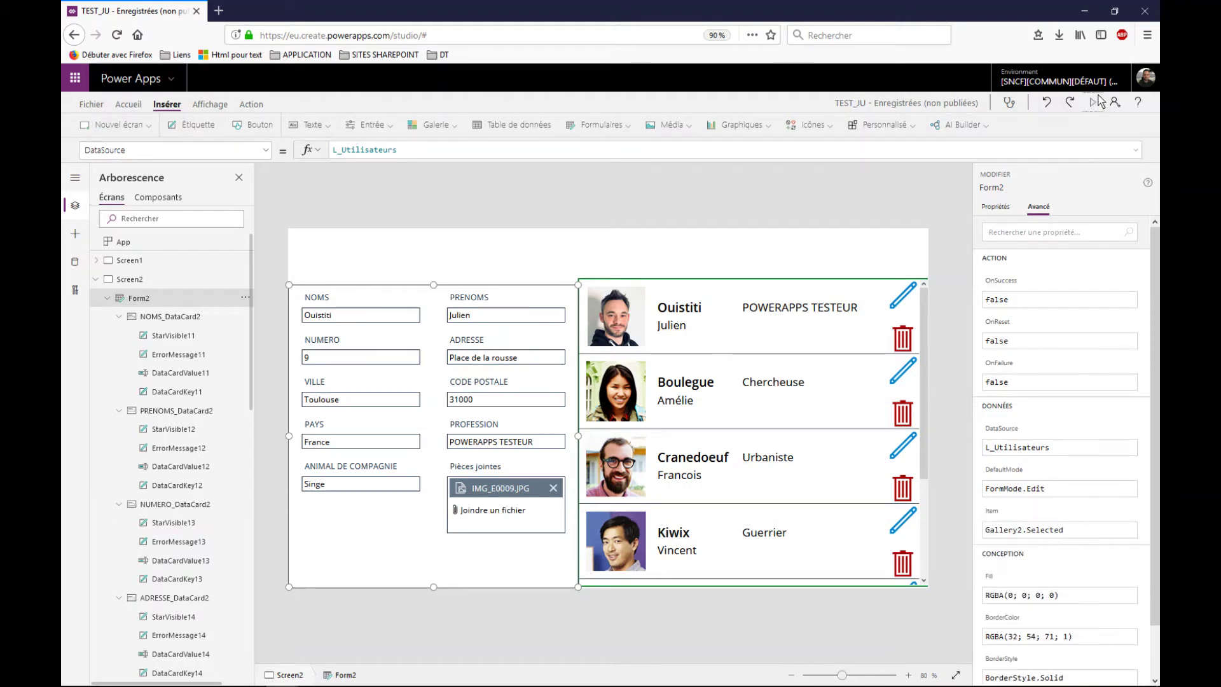
pyautogui.click(918, 364)
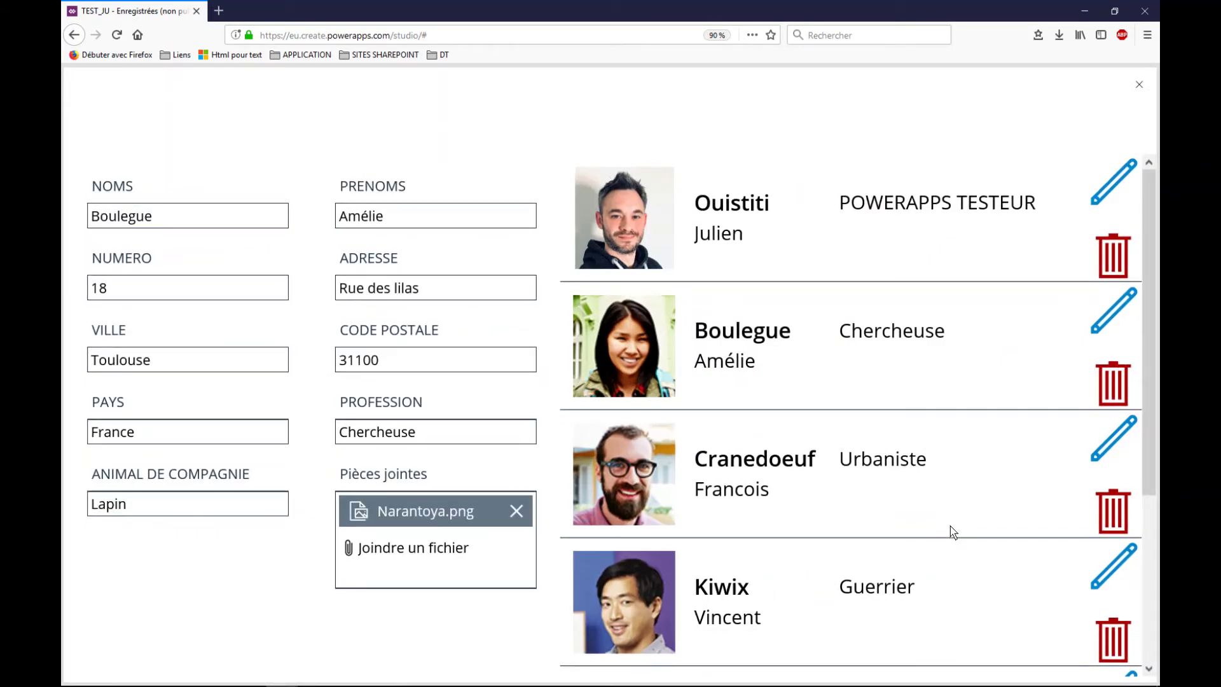
pyautogui.click(949, 502)
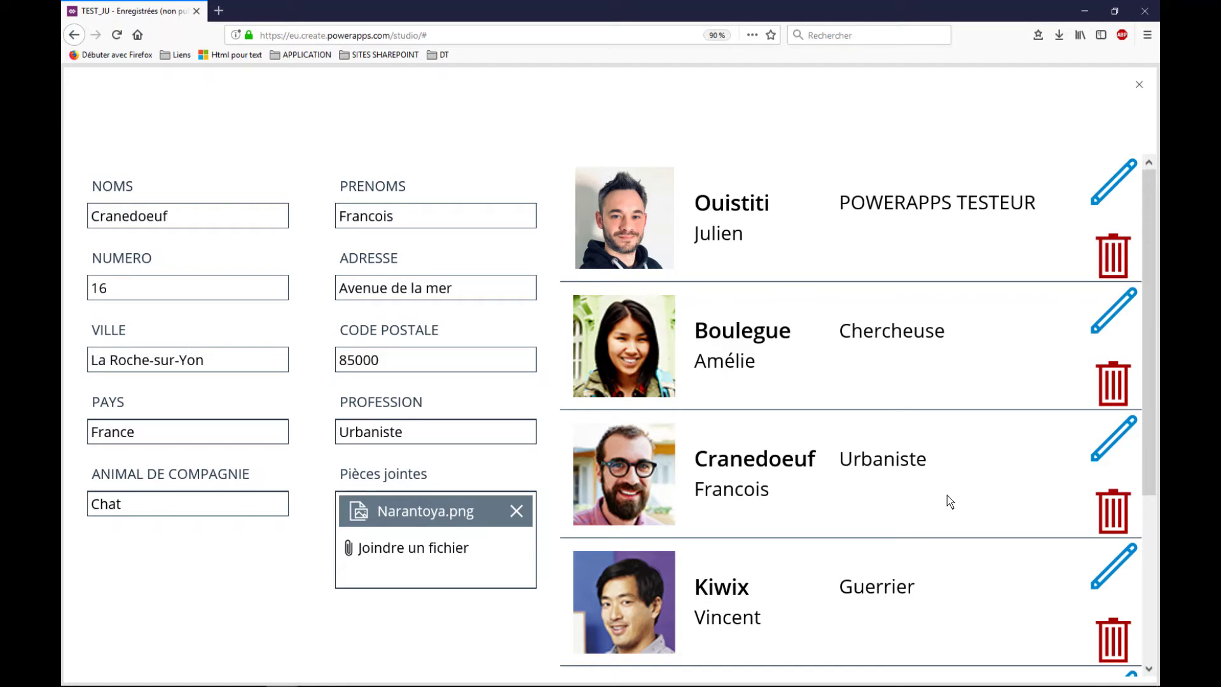
pyautogui.click(967, 387)
pyautogui.click(981, 276)
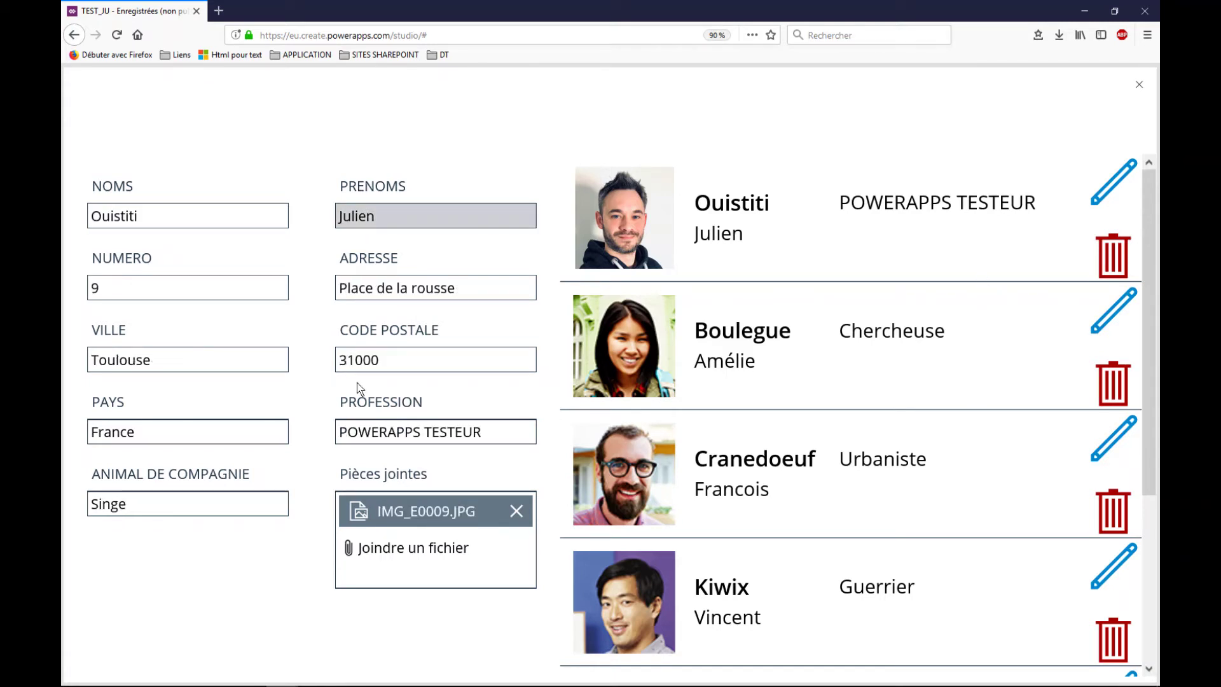
pyautogui.click(1141, 86)
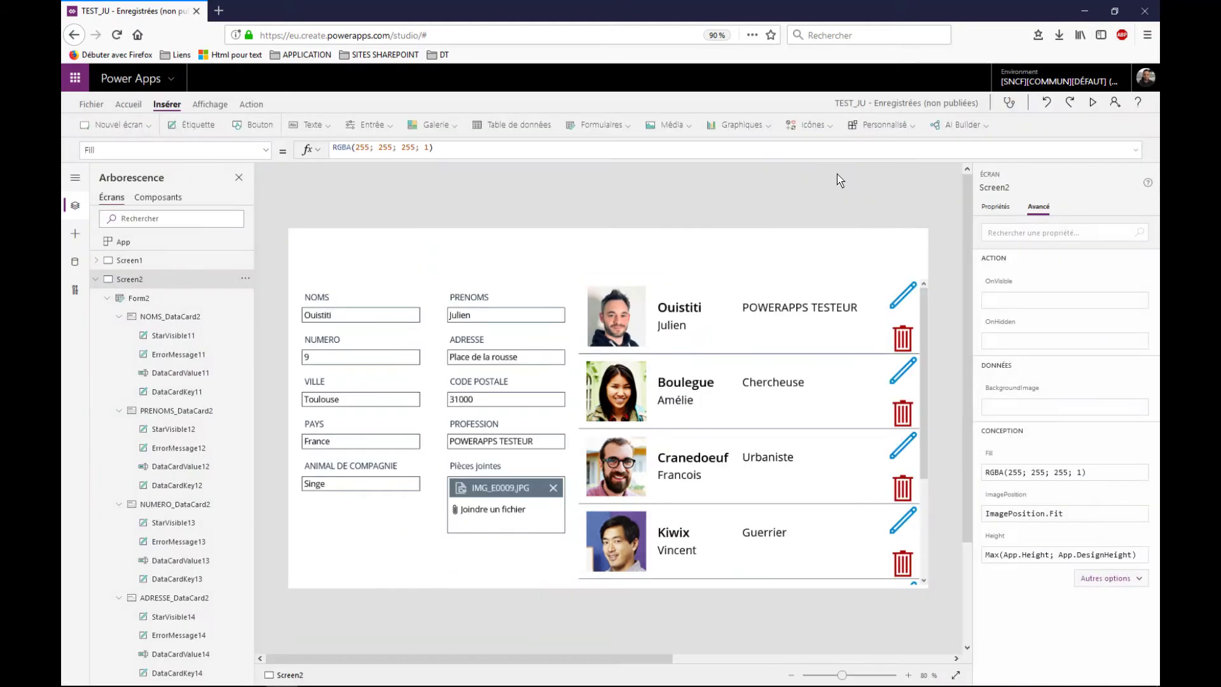
# Step: Add an empty custom card to the fields of Form2
pyautogui.click(394, 549)
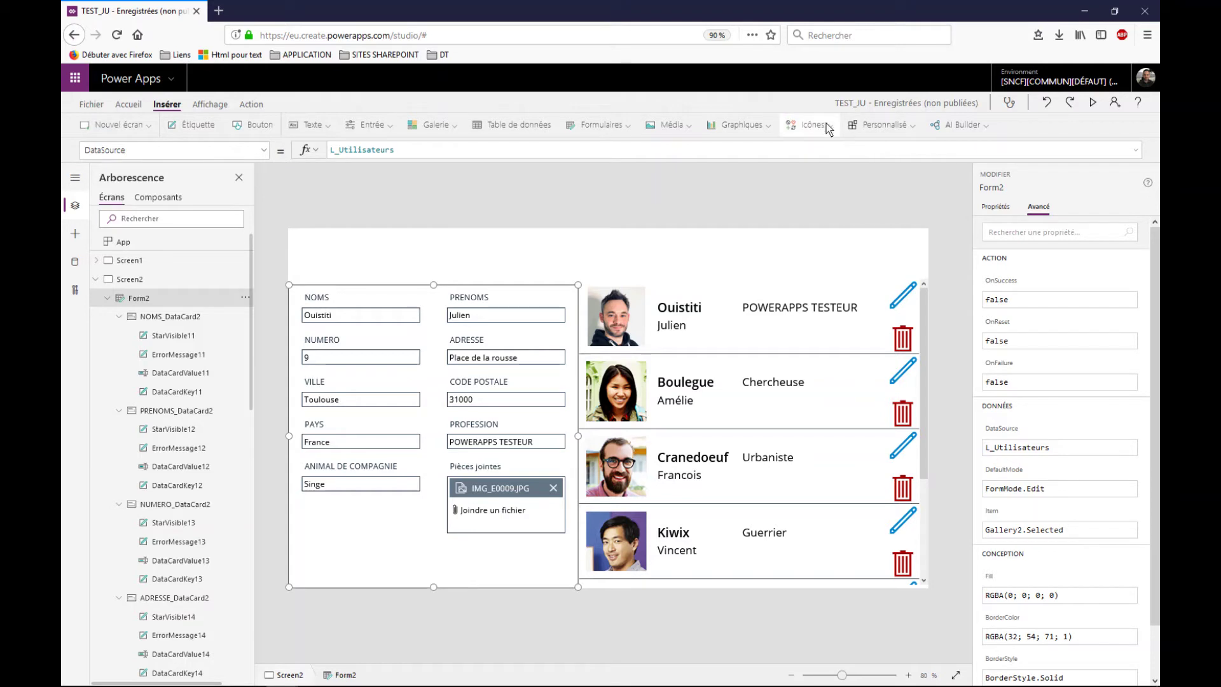
pyautogui.click(997, 208)
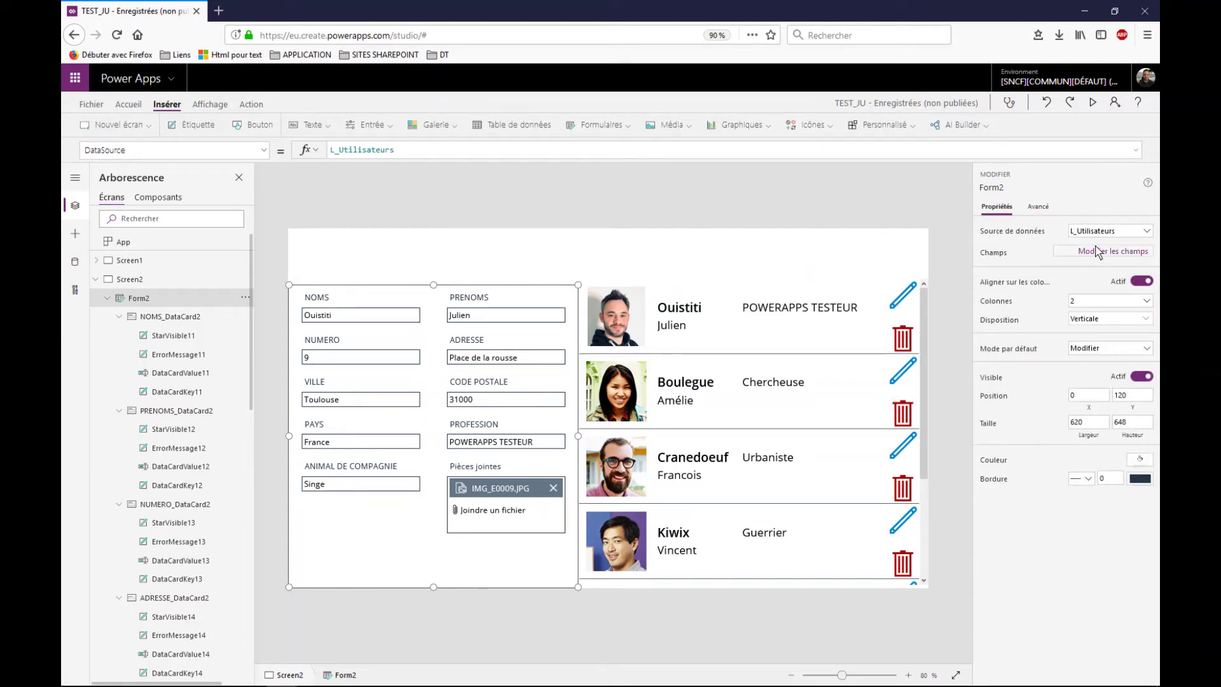
pyautogui.click(1074, 253)
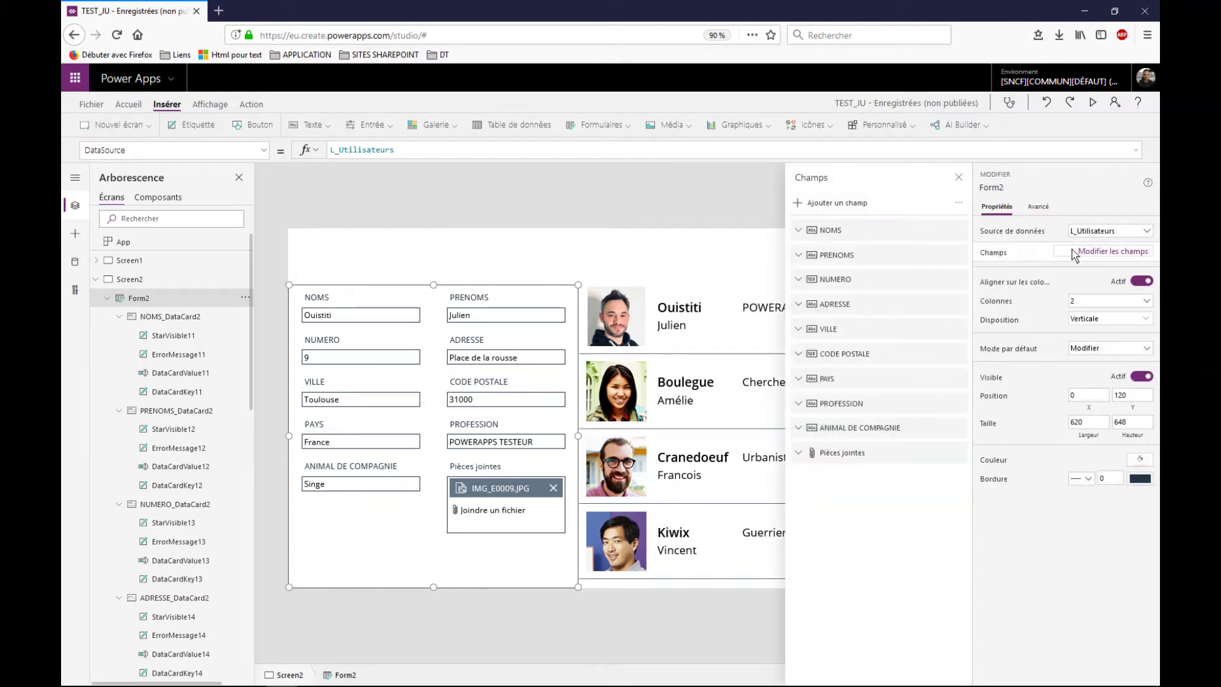
pyautogui.click(959, 203)
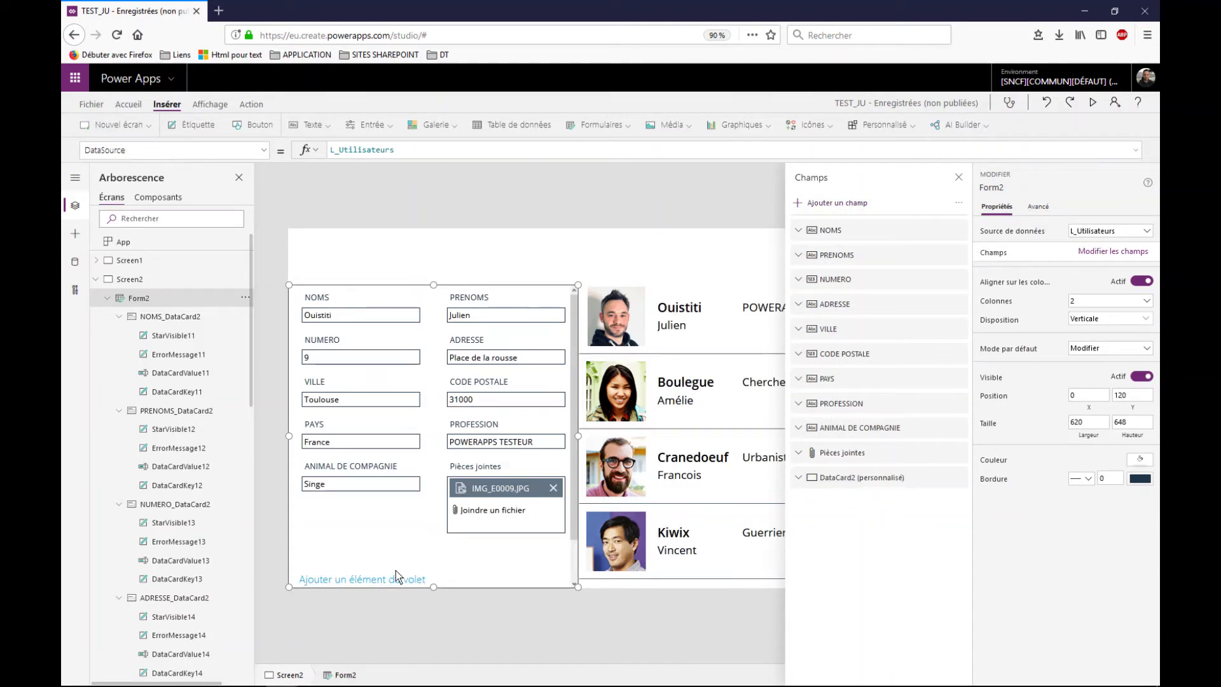
# Step: Turn off column snapping for the form and resize the empty custom card to about 612 wide and 96 high
pyautogui.click(395, 571)
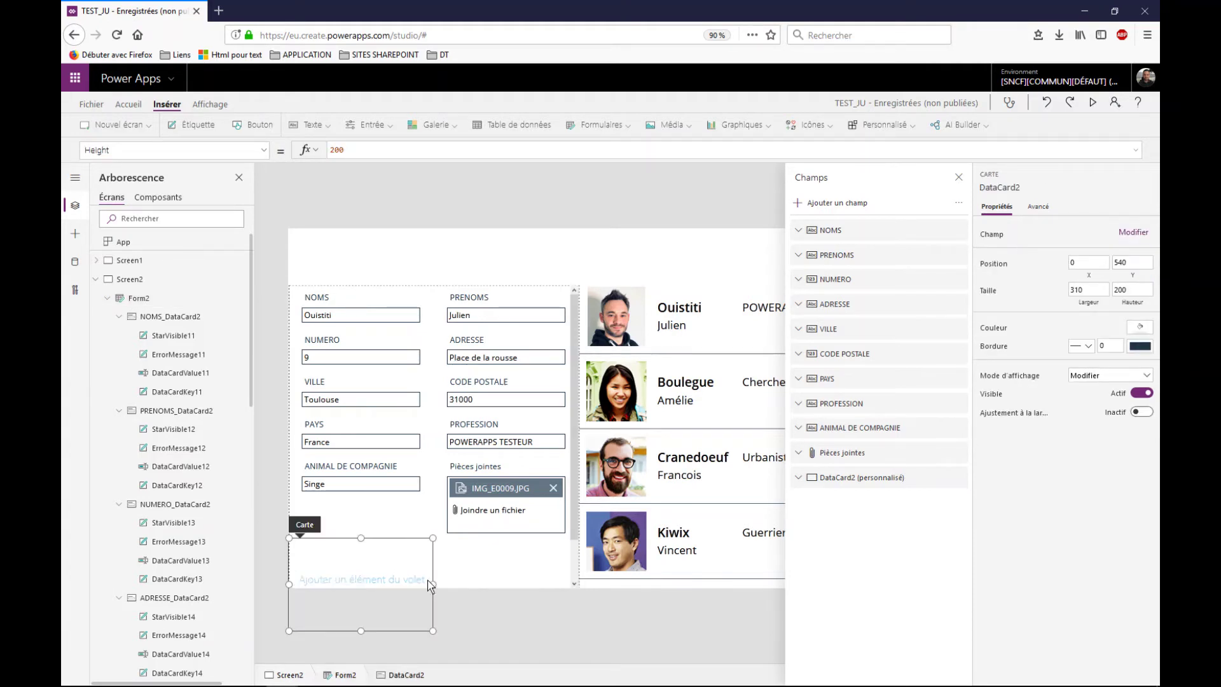
pyautogui.click(457, 571)
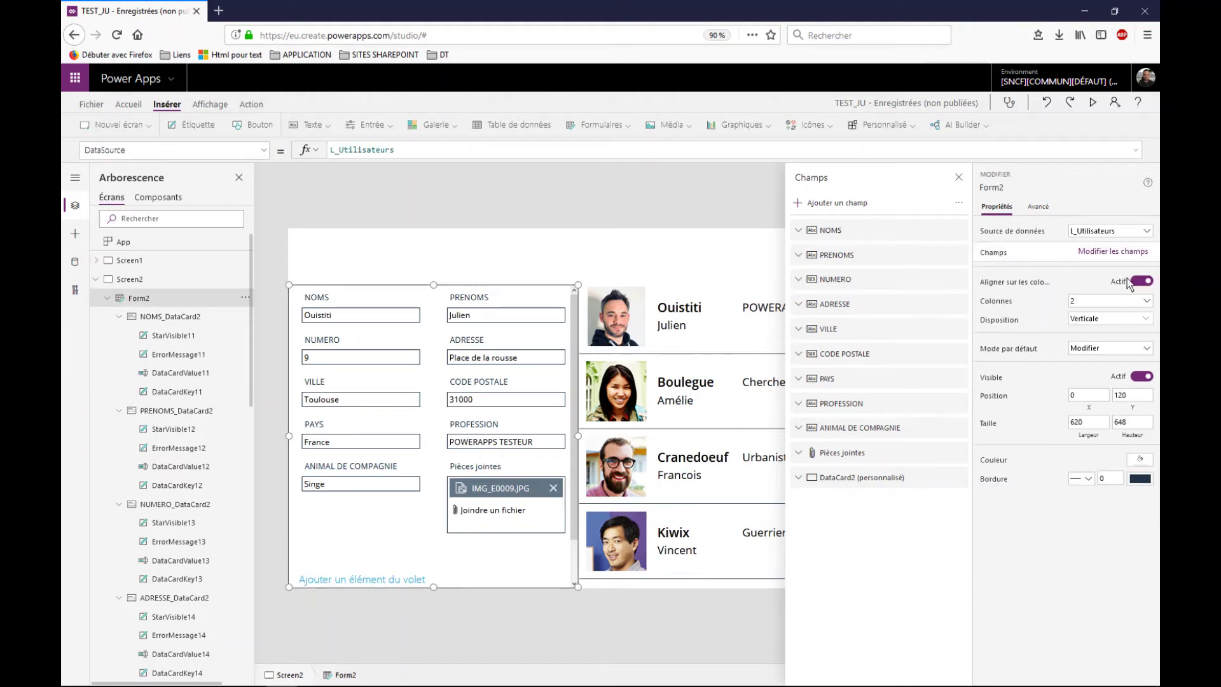
pyautogui.click(1139, 281)
pyautogui.click(413, 568)
pyautogui.moveTo(433, 584); pyautogui.dragTo(593, 568)
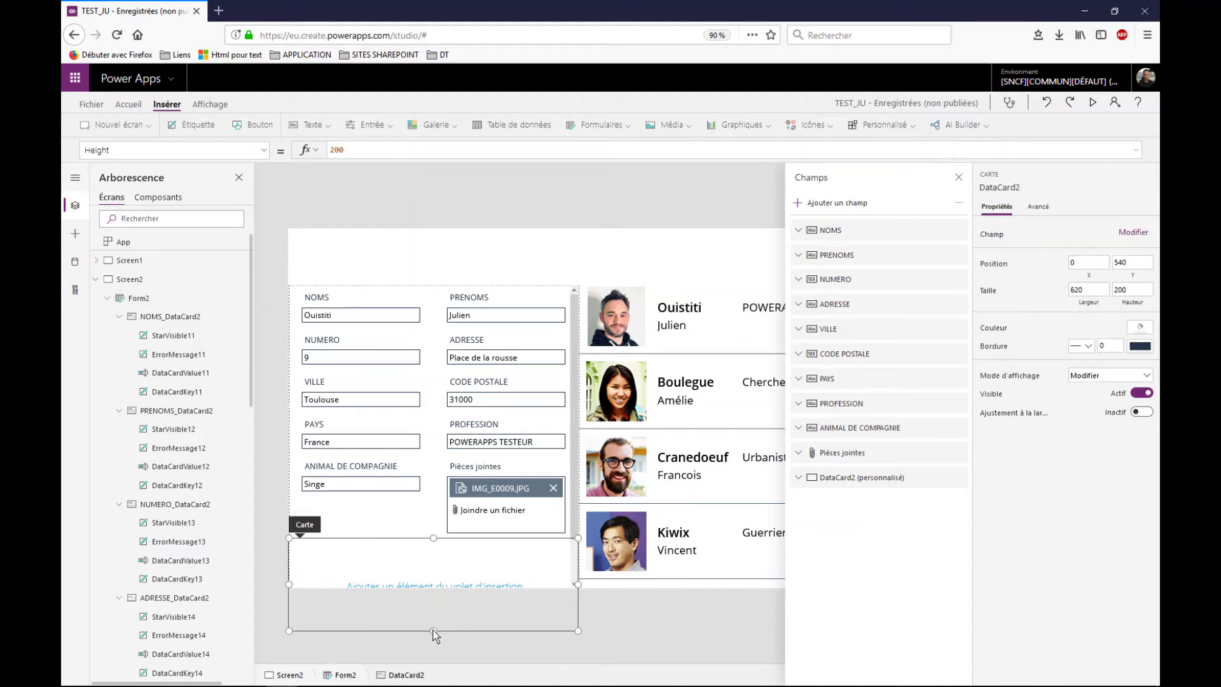
pyautogui.moveTo(442, 614); pyautogui.dragTo(444, 581)
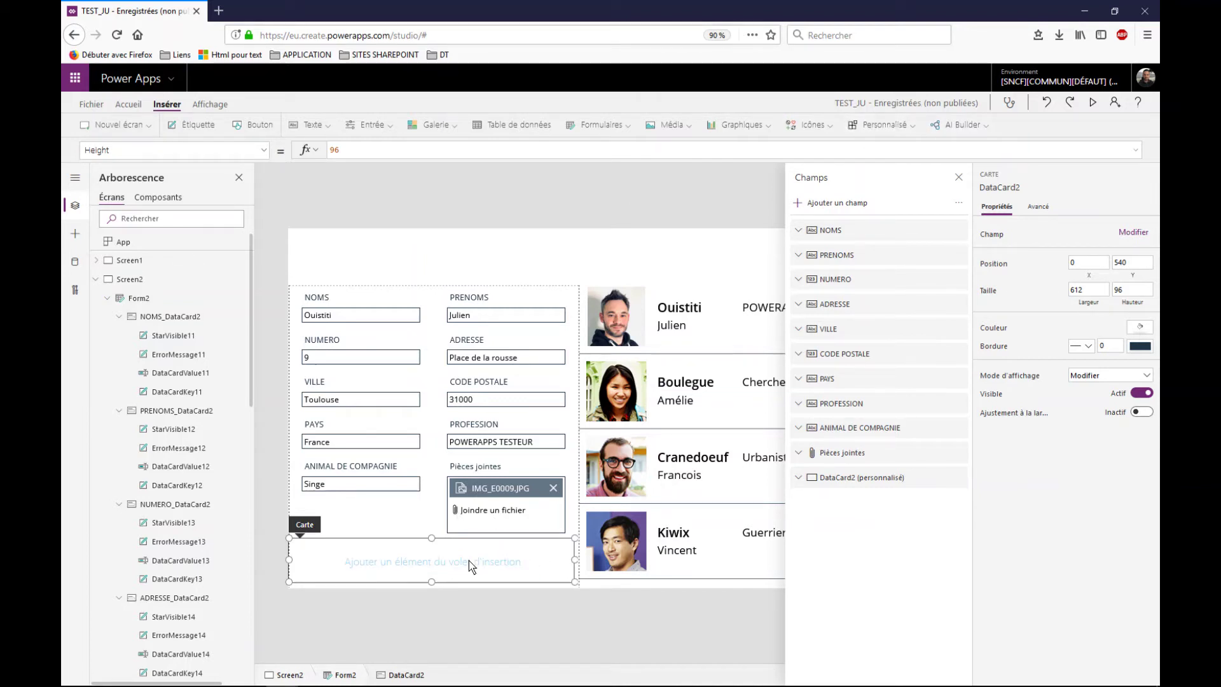
# Step: Insert an Enregistrer icon into the custom card below the form fields
pyautogui.click(821, 125)
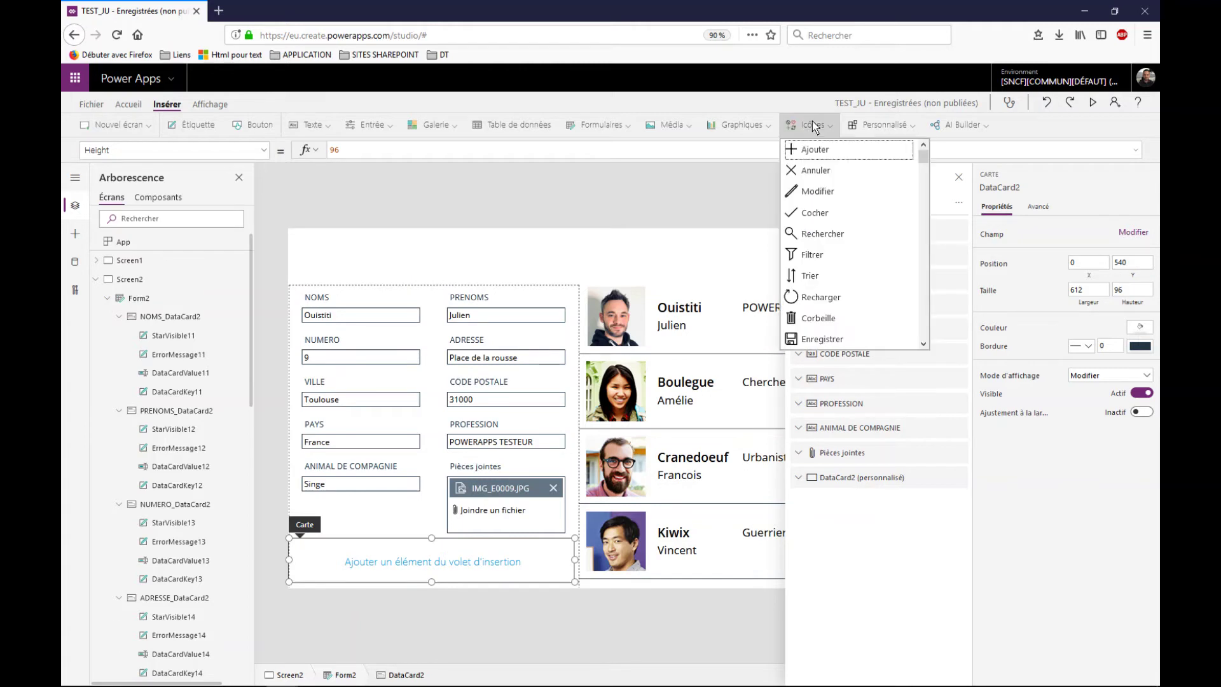
pyautogui.click(821, 339)
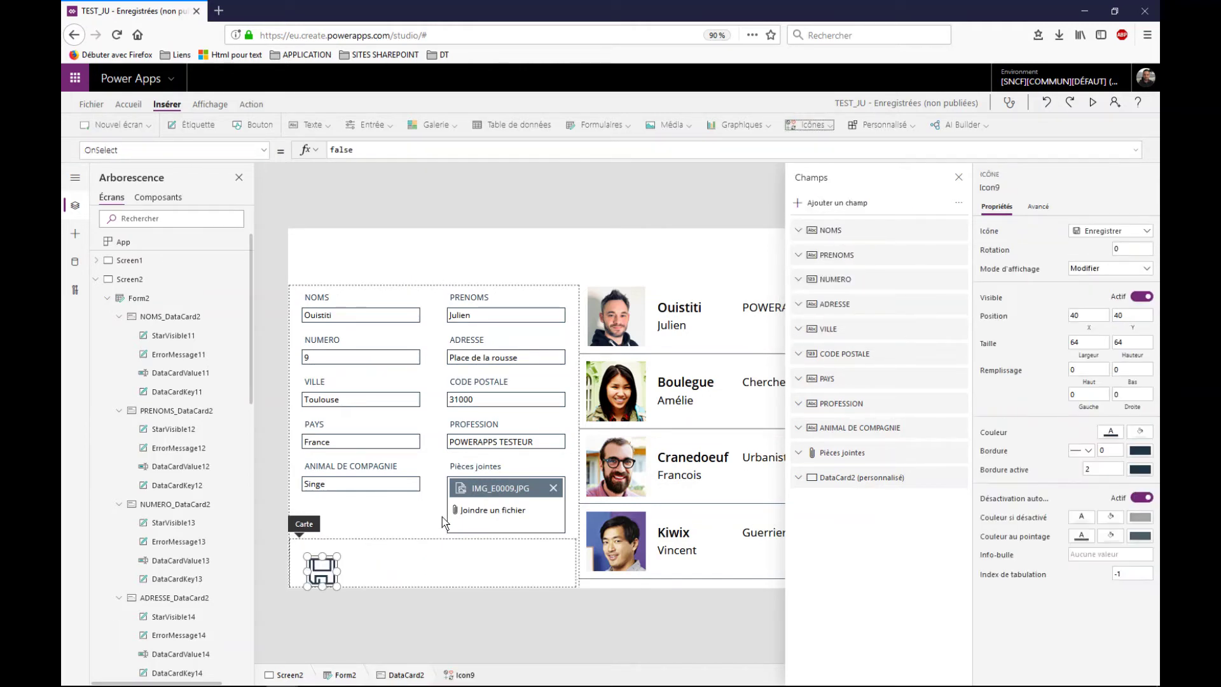
# Step: Move the save icon to about X 524, Y 20 in its card and add a label reading "Enregistrer" beside it
pyautogui.moveTo(322, 571); pyautogui.dragTo(552, 568)
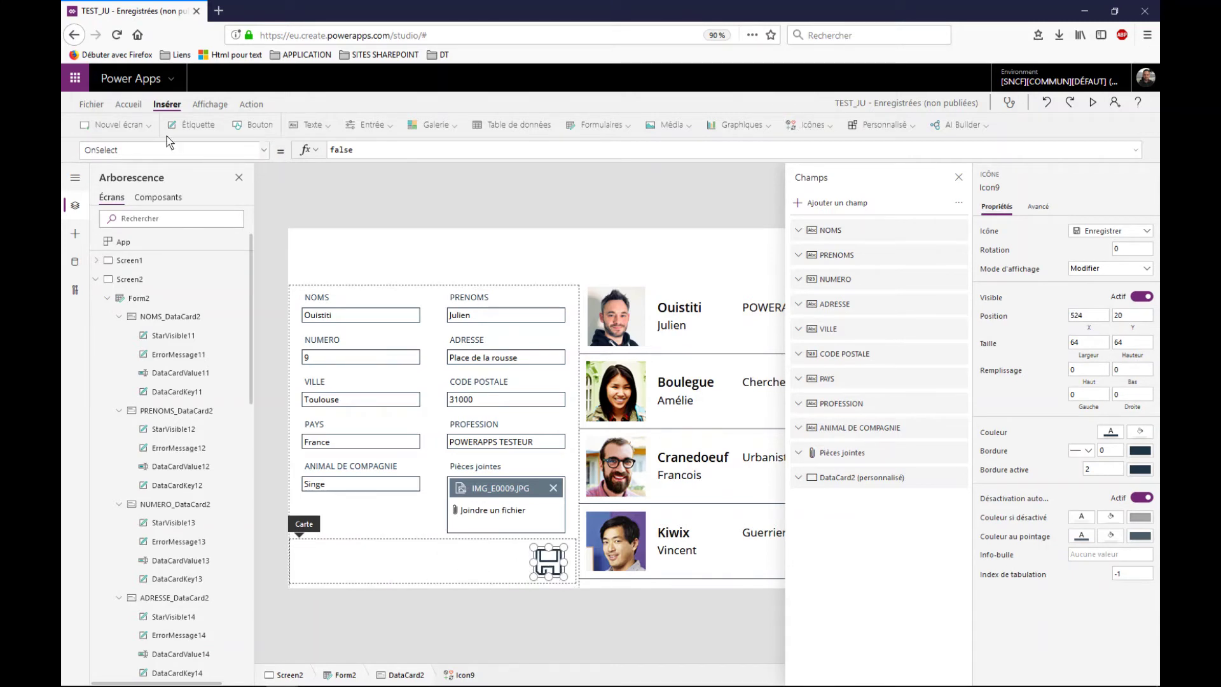
pyautogui.click(192, 125)
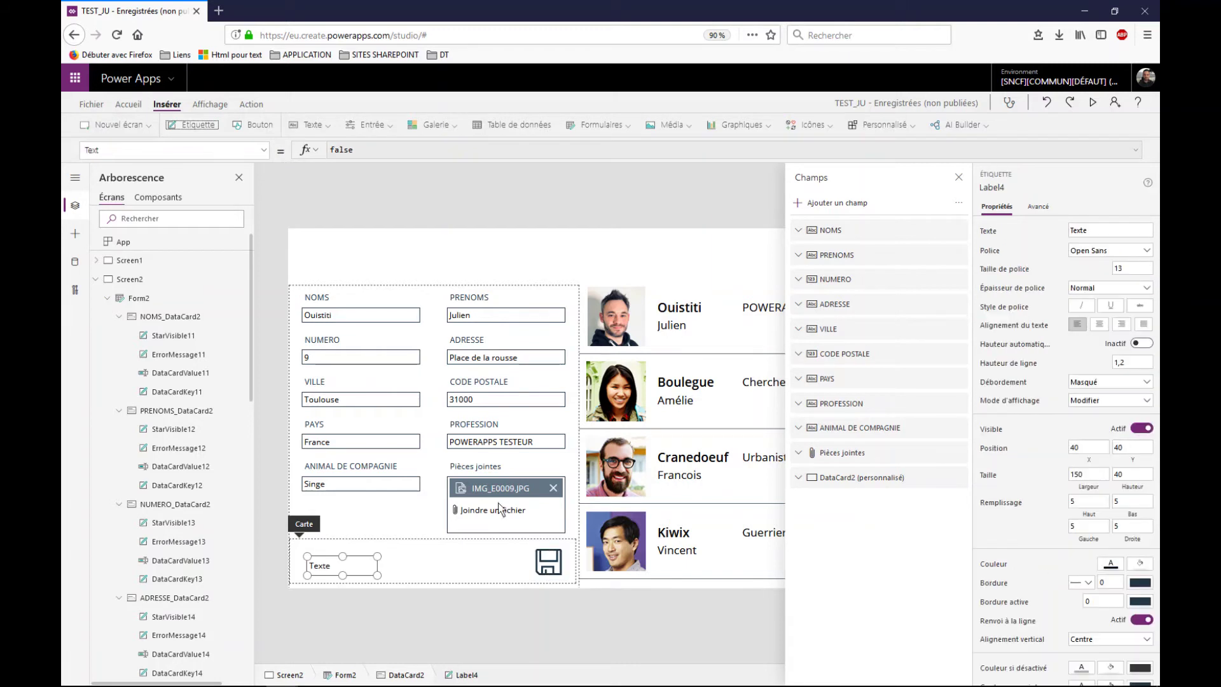
pyautogui.moveTo(367, 568); pyautogui.dragTo(524, 566)
pyautogui.click(356, 151)
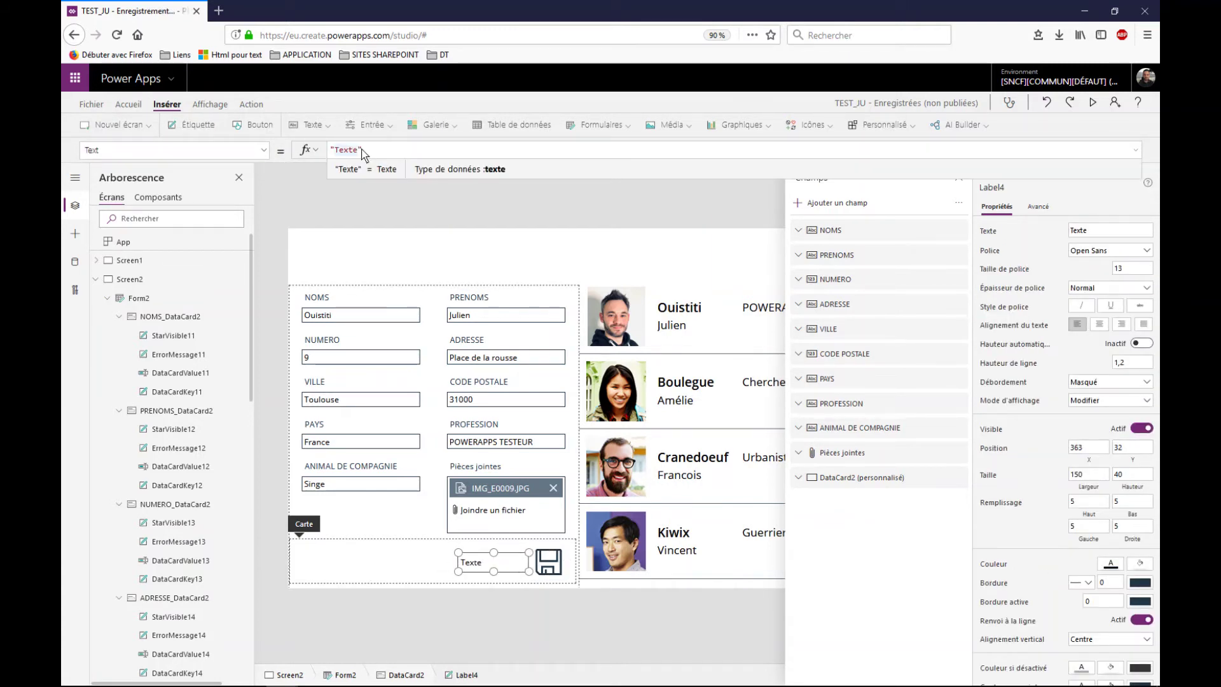
pyautogui.doubleClick(340, 150)
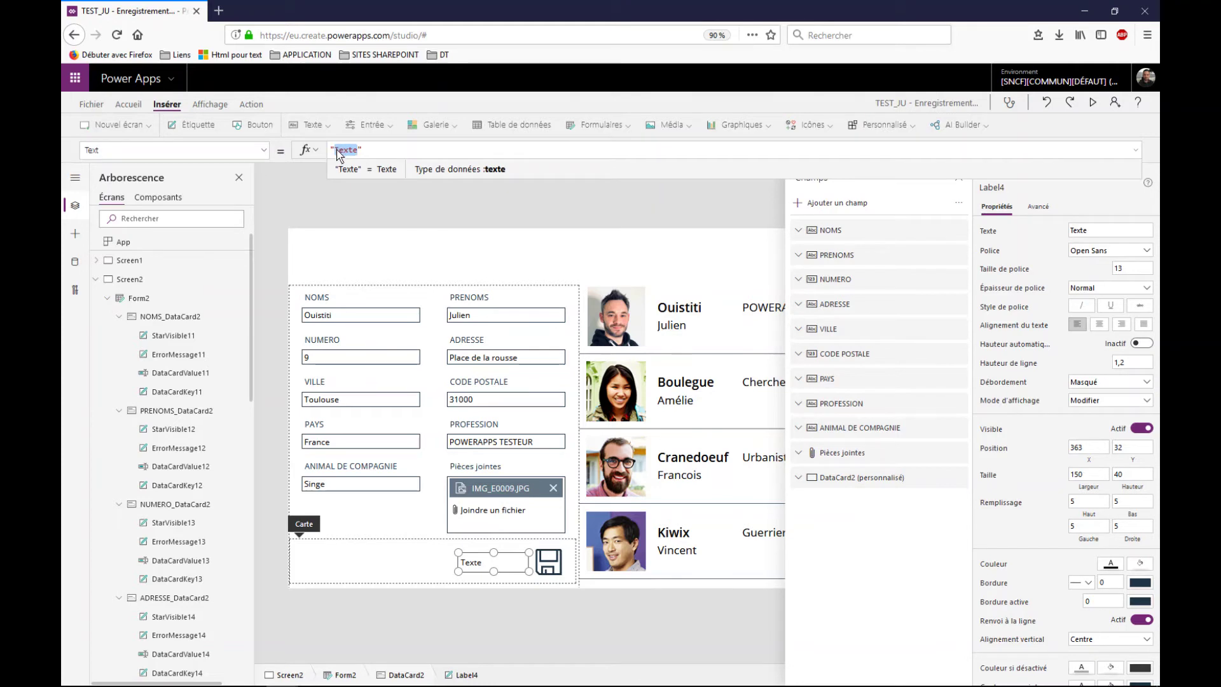
pyautogui.write('Enregistr')
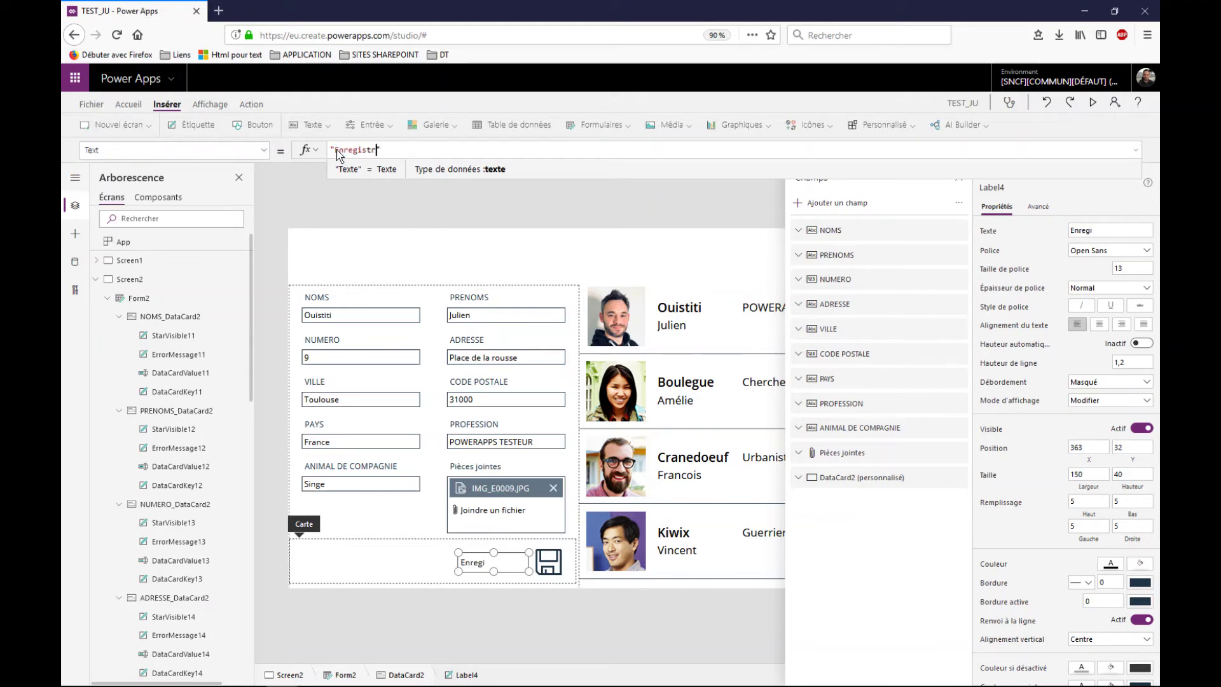
pyautogui.write('er')
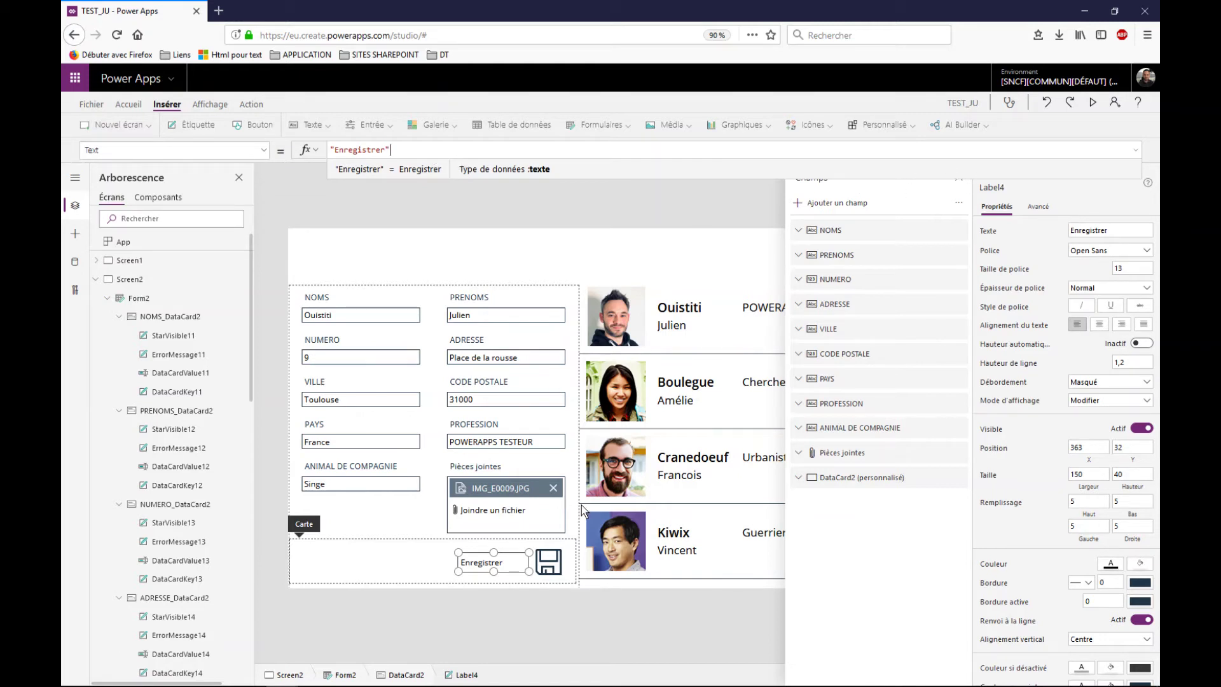
# Step: Set the save icon's OnSelect formula to SubmitForm(Form2)
pyautogui.click(552, 568)
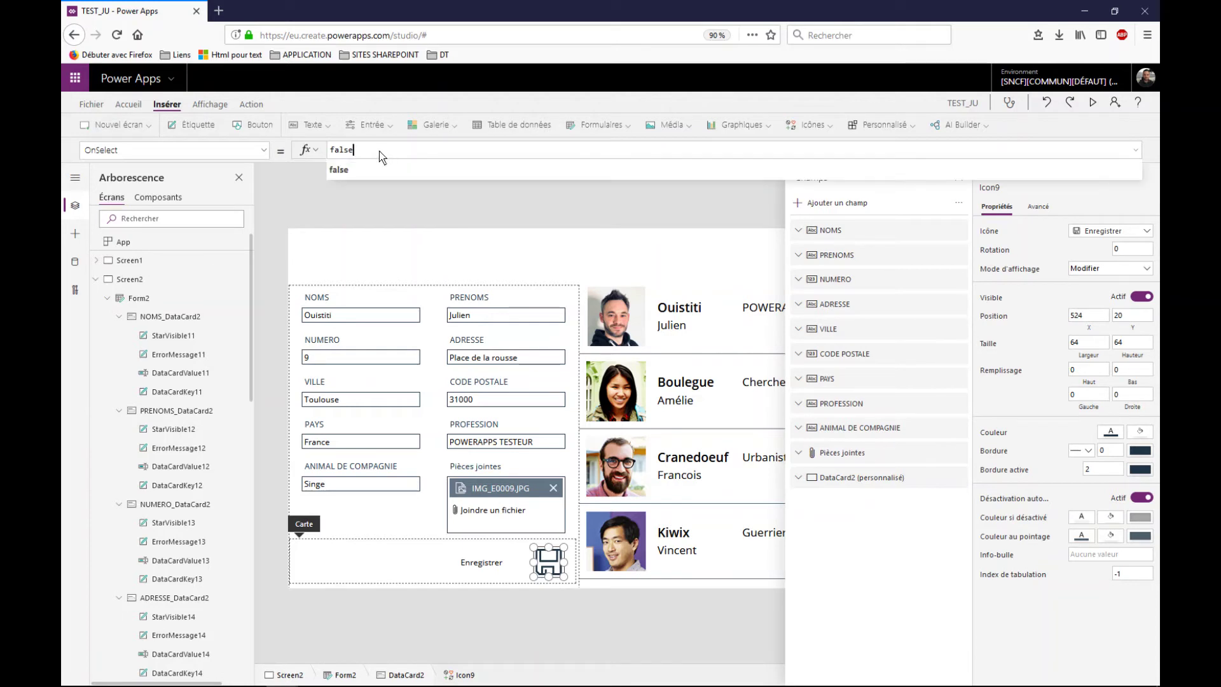
pyautogui.moveTo(381, 152); pyautogui.dragTo(318, 149)
pyautogui.write('ubmit')
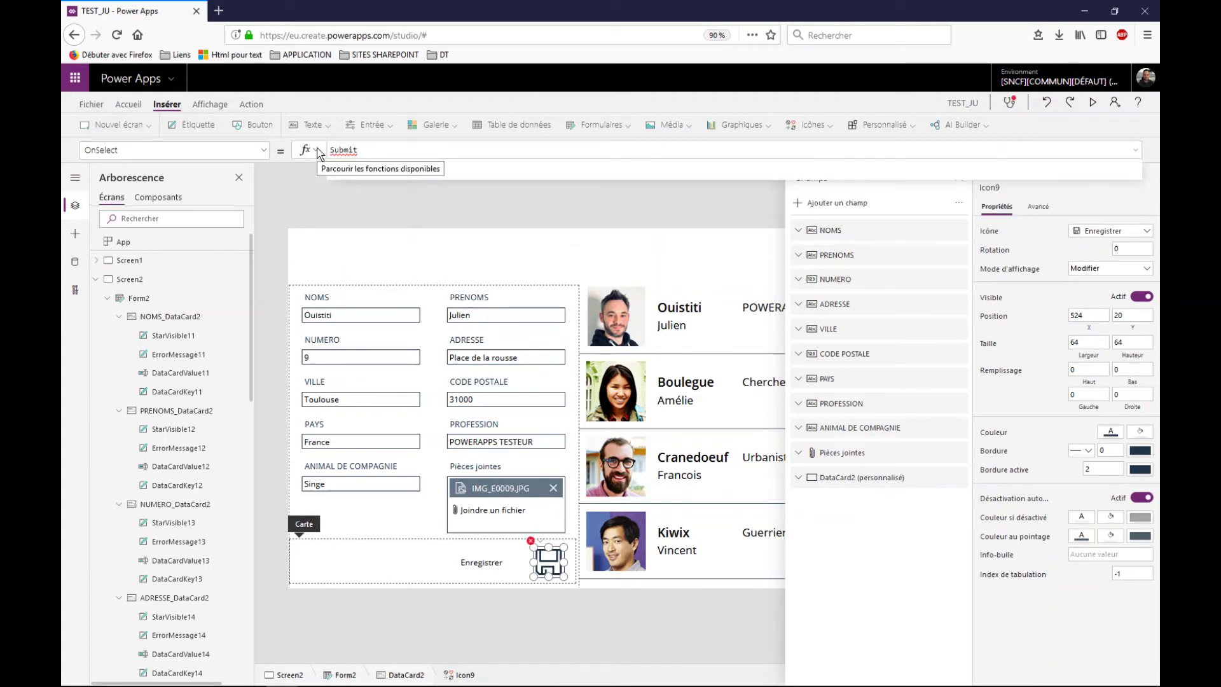
pyautogui.write('Form(')
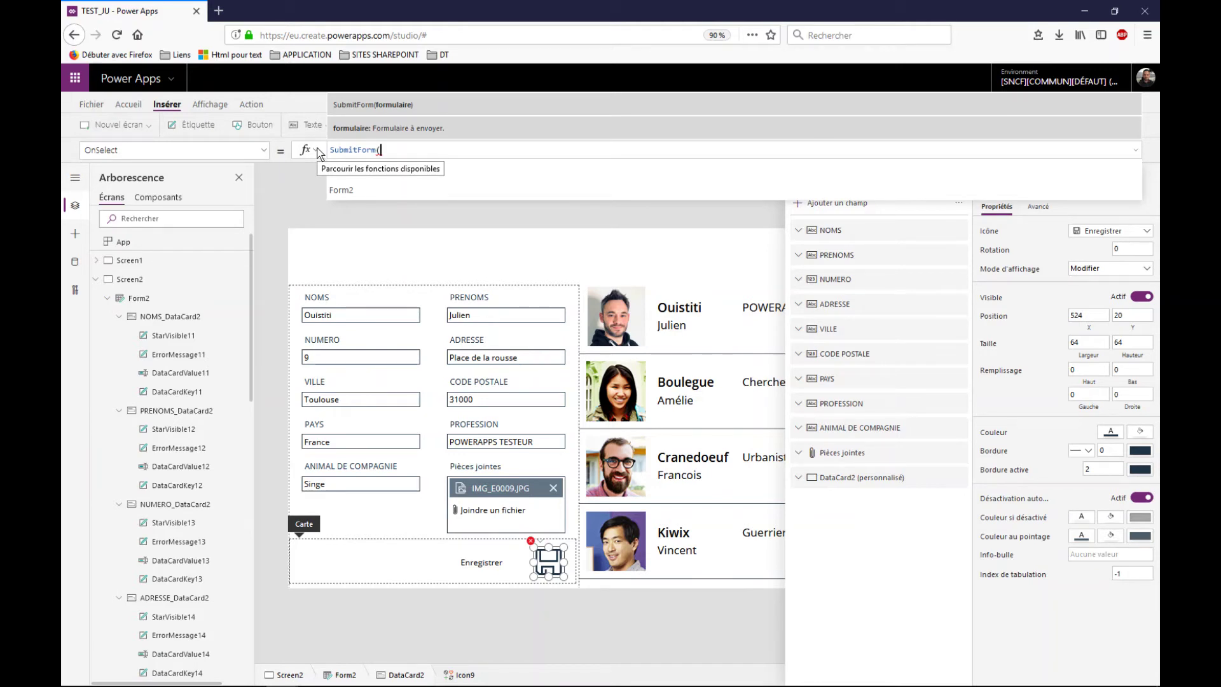
pyautogui.write('orm2)')
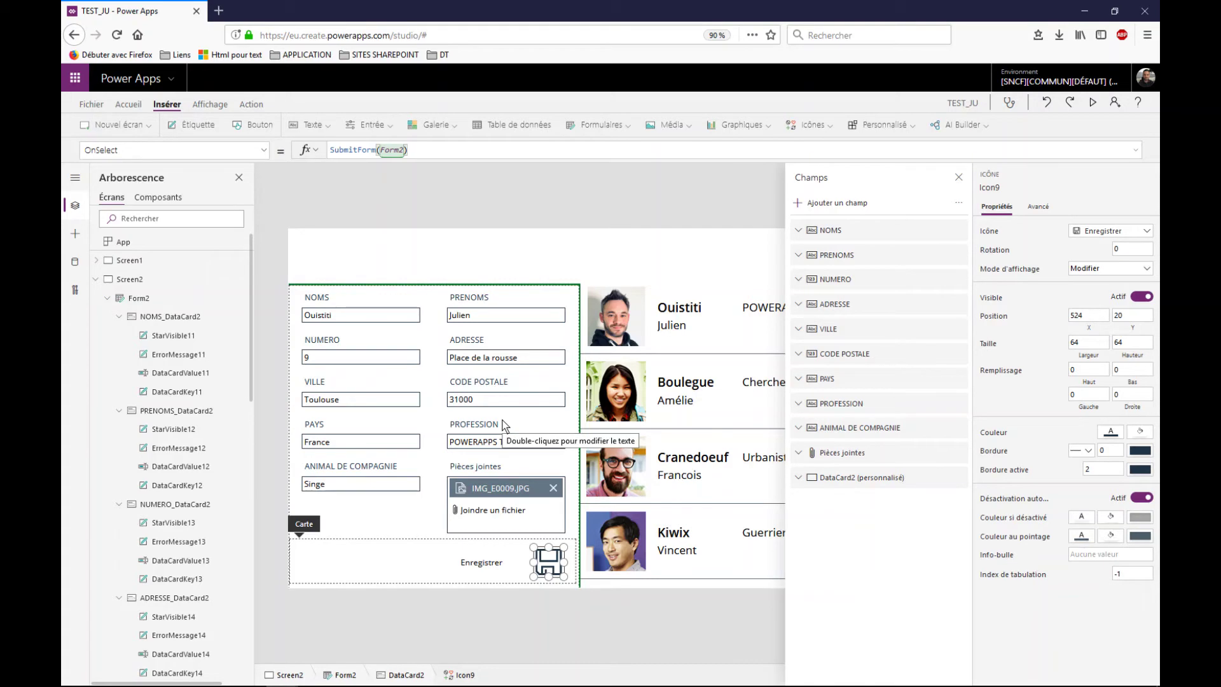
# Step: Preview the app, change the second contact's PROFESSION to "Fouineuse" and save the record
pyautogui.click(635, 253)
pyautogui.click(1092, 104)
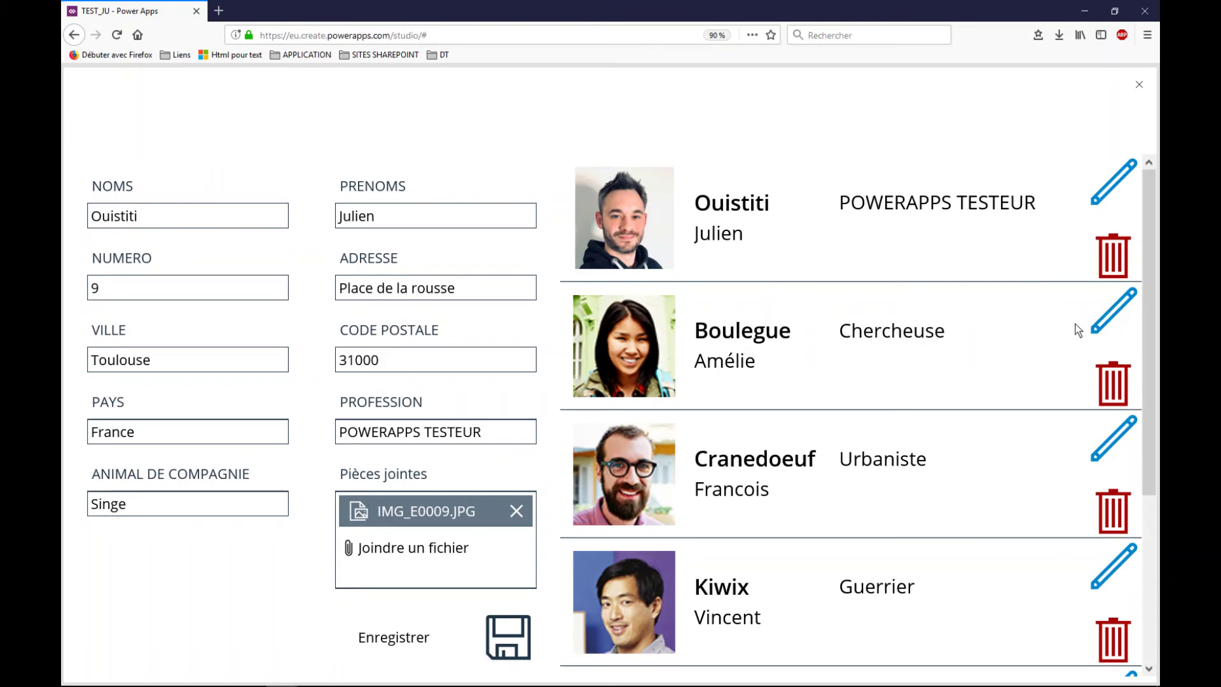
pyautogui.click(969, 390)
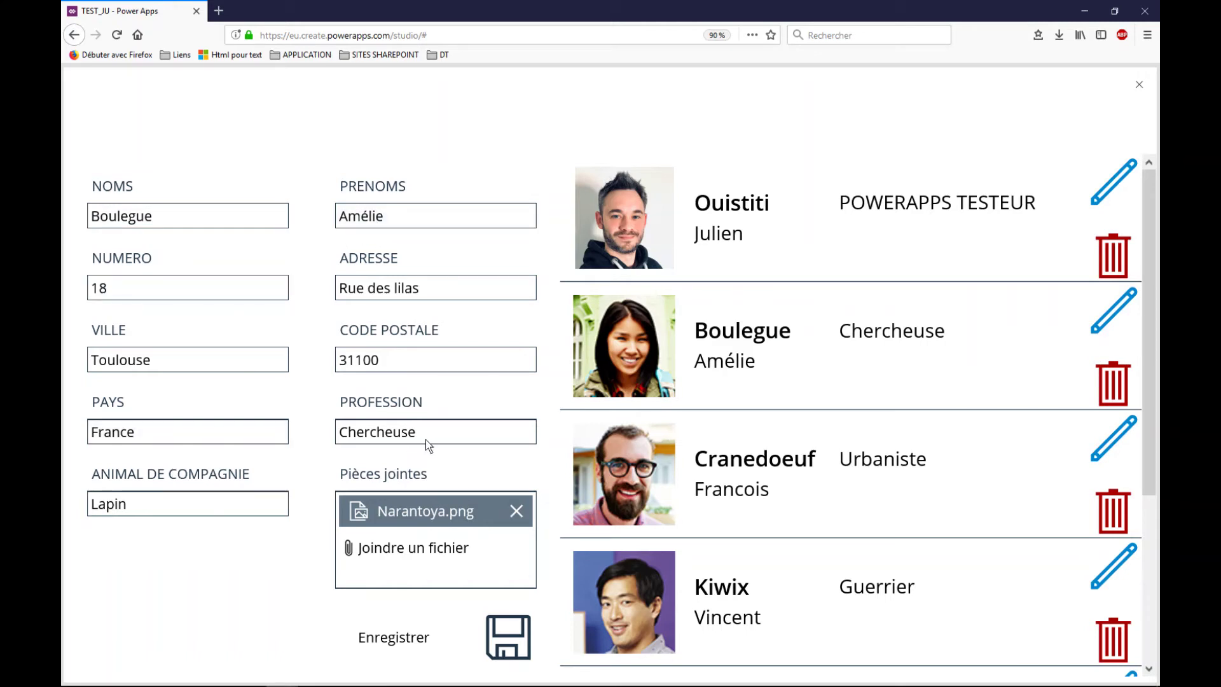
pyautogui.moveTo(448, 430); pyautogui.dragTo(327, 429)
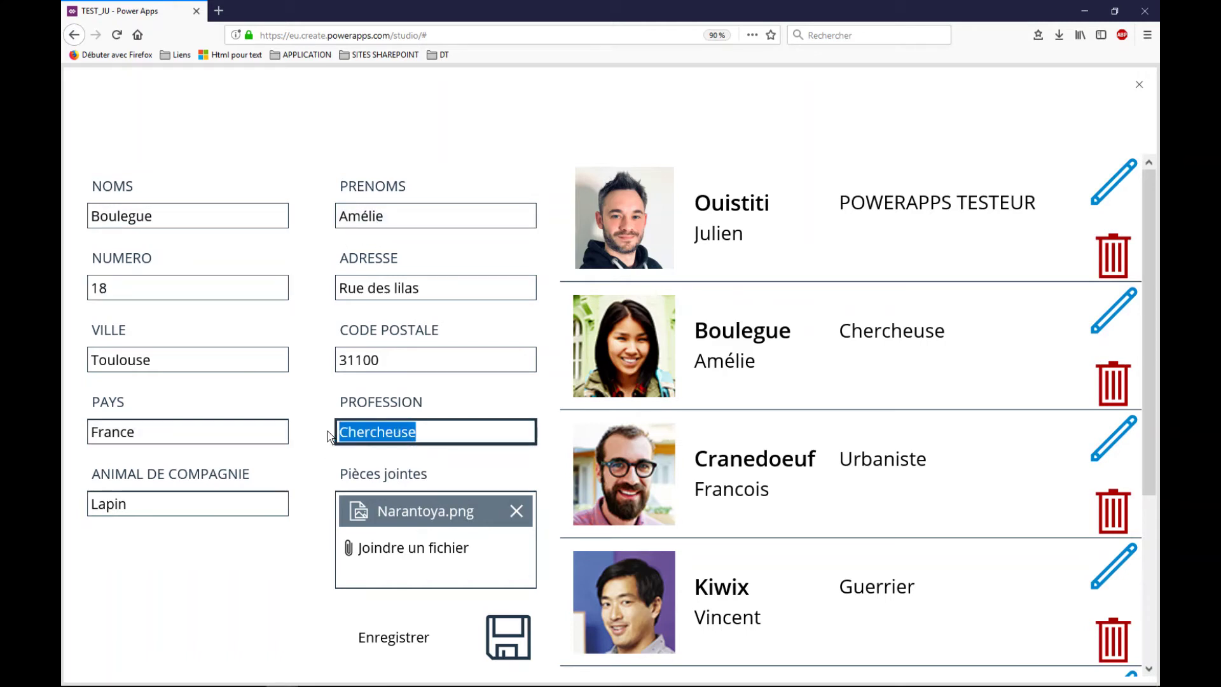
pyautogui.write('Fouineuse')
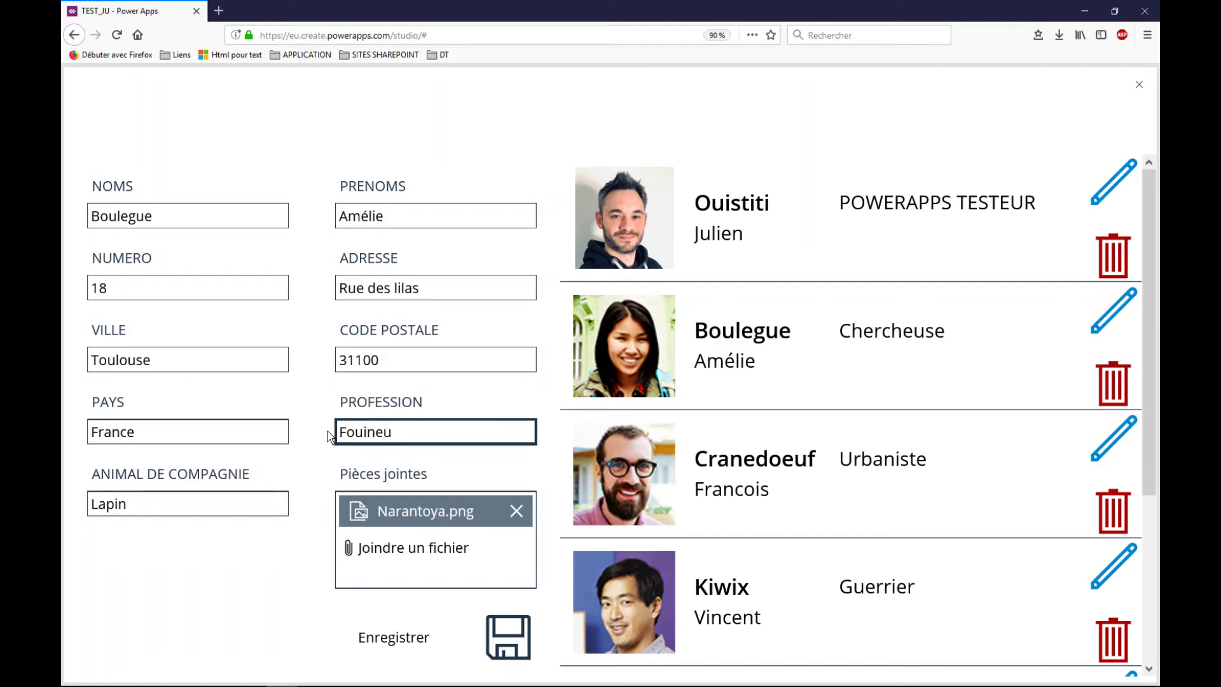
pyautogui.click(506, 650)
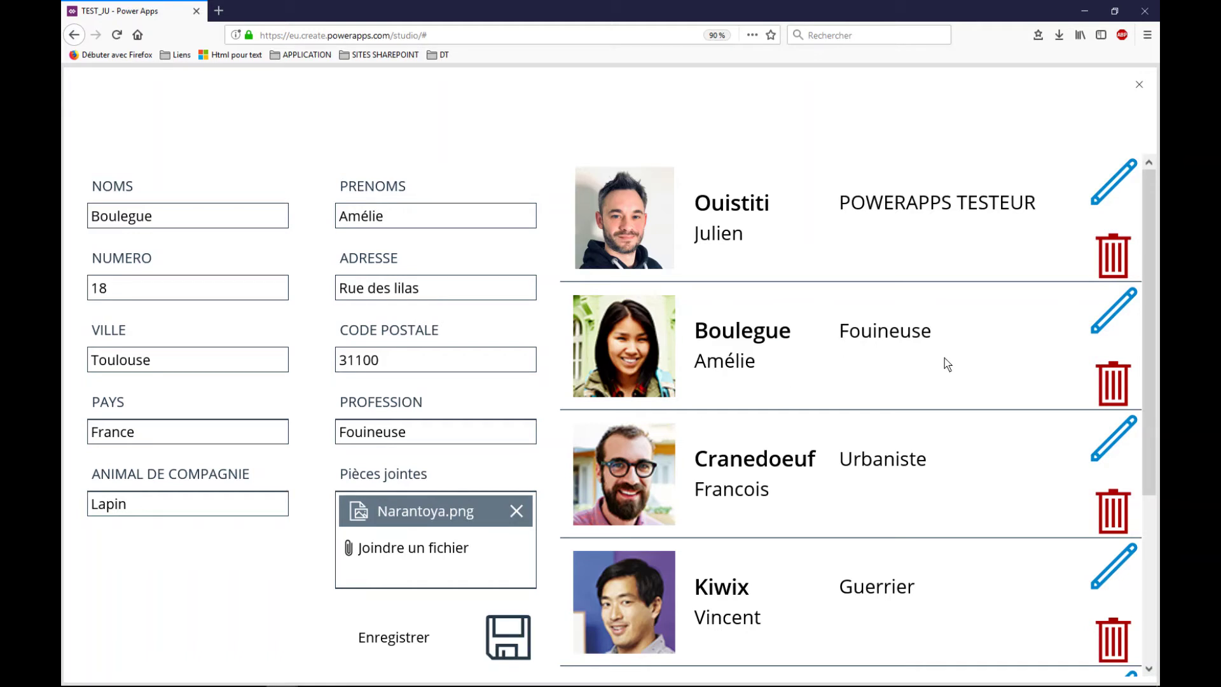
# Step: Replace the second contact's attachment Narantoya.png with Claudia.png, save the record and leave the preview
pyautogui.click(409, 550)
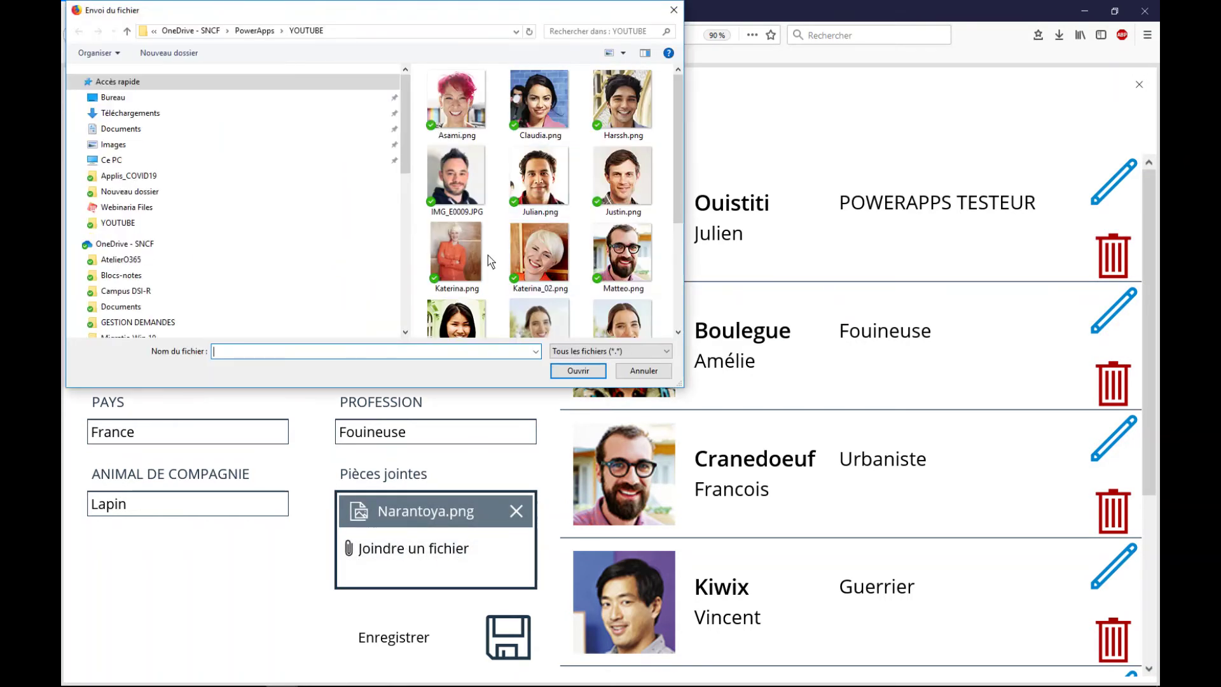
pyautogui.click(539, 102)
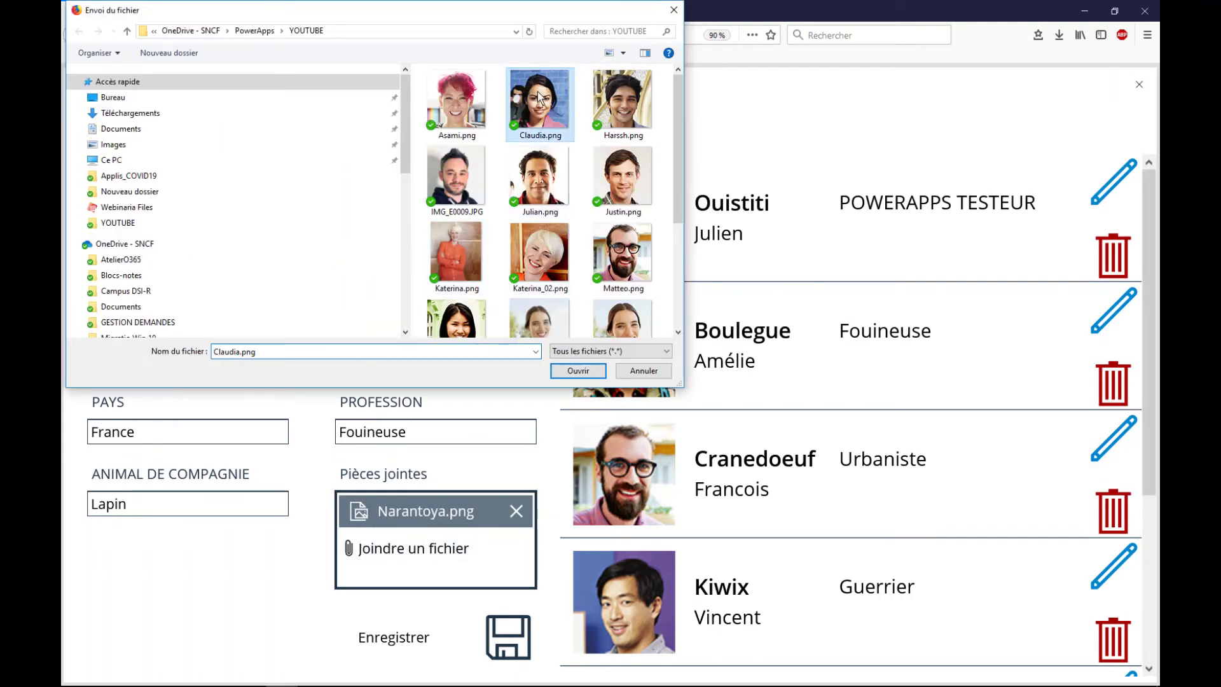
pyautogui.click(553, 372)
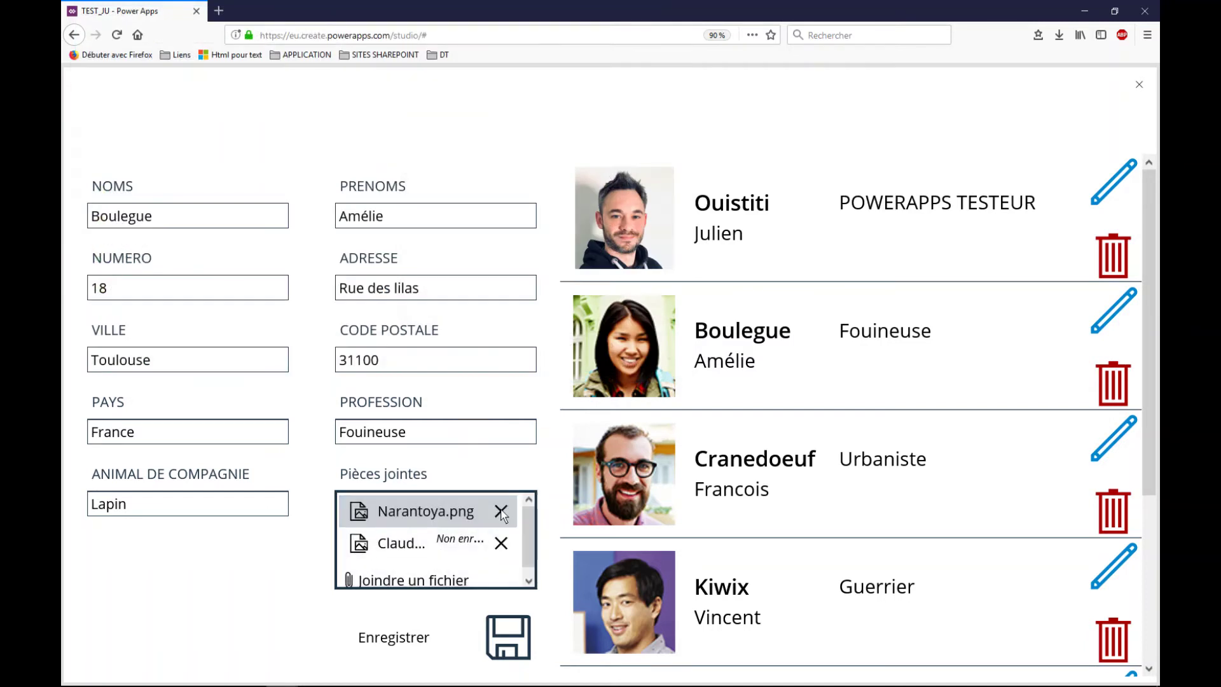
pyautogui.click(509, 645)
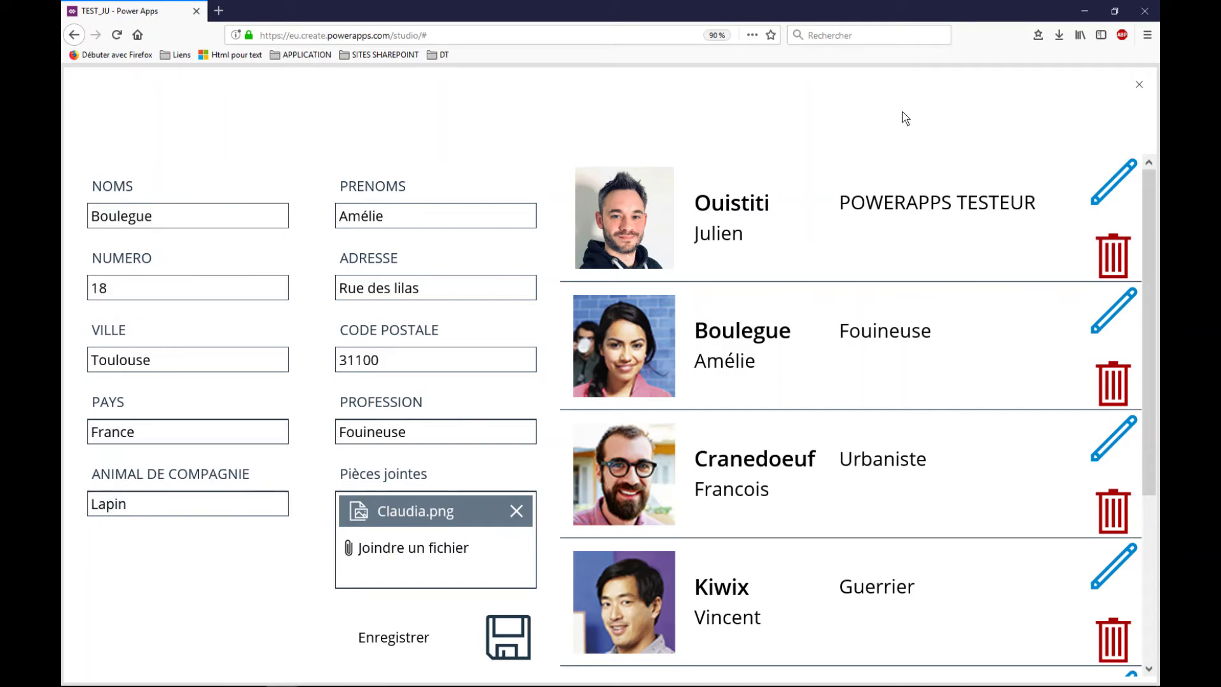
pyautogui.click(1140, 87)
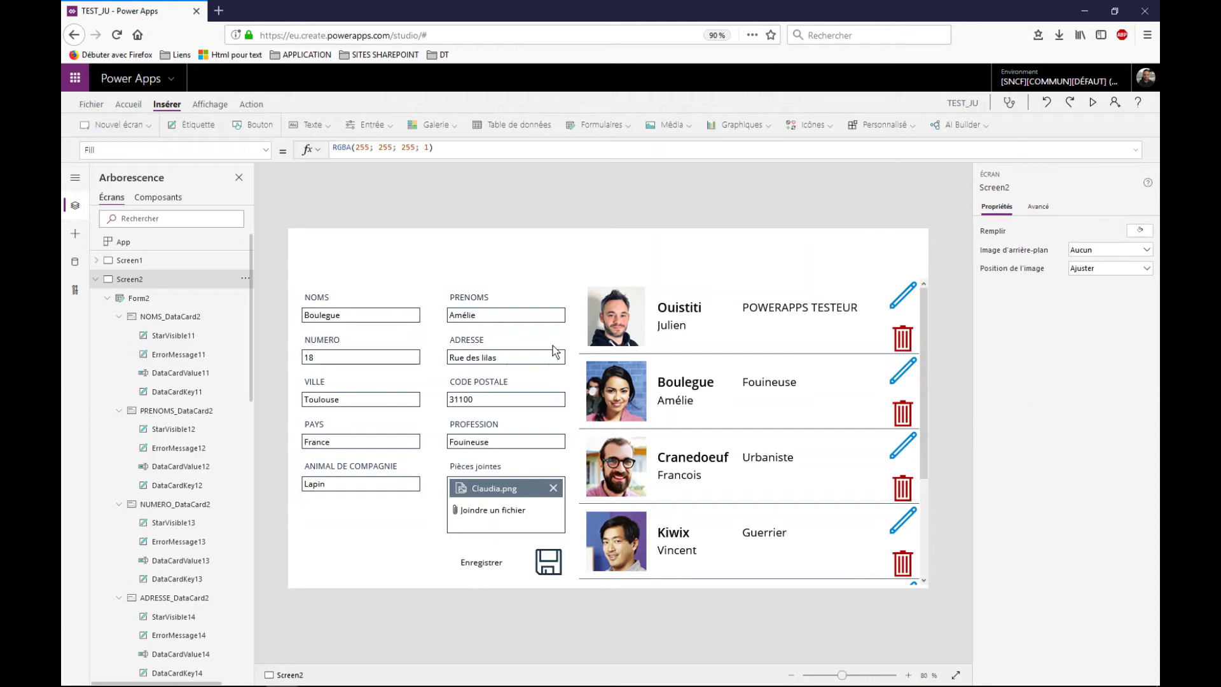
# Step: Insert an Ajouter icon above the gallery at about X 1096, Y 56 and set its size to 40 by 40
pyautogui.click(807, 122)
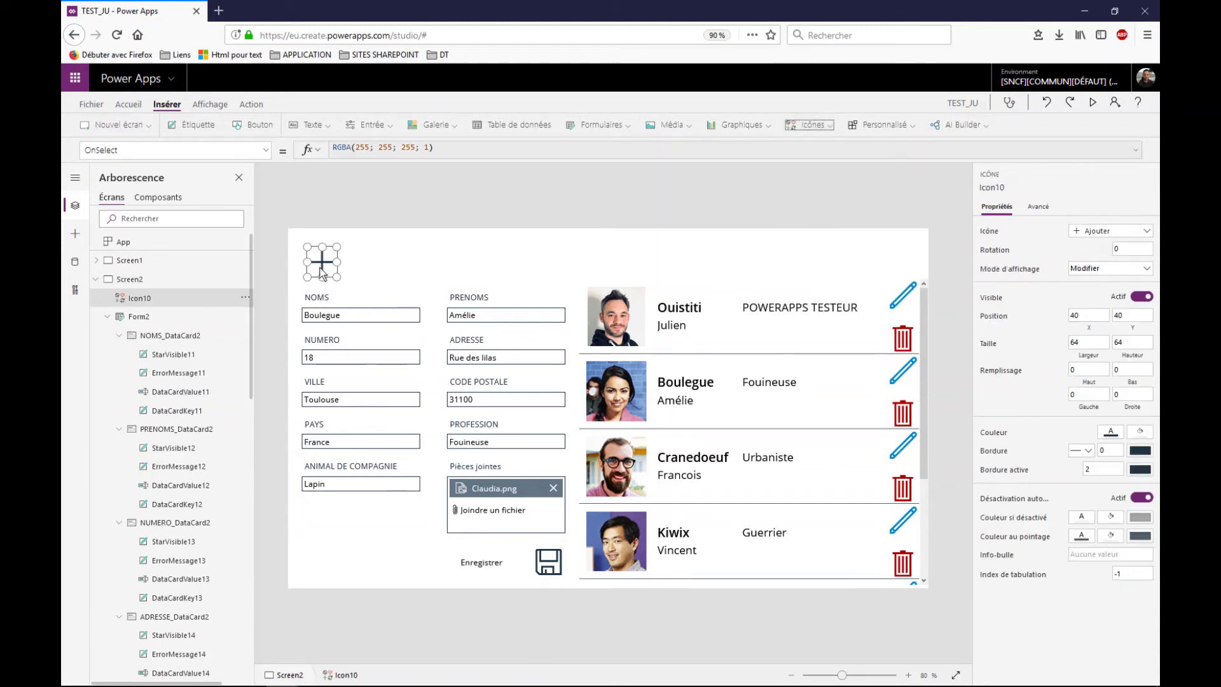
pyautogui.moveTo(322, 270); pyautogui.dragTo(814, 277)
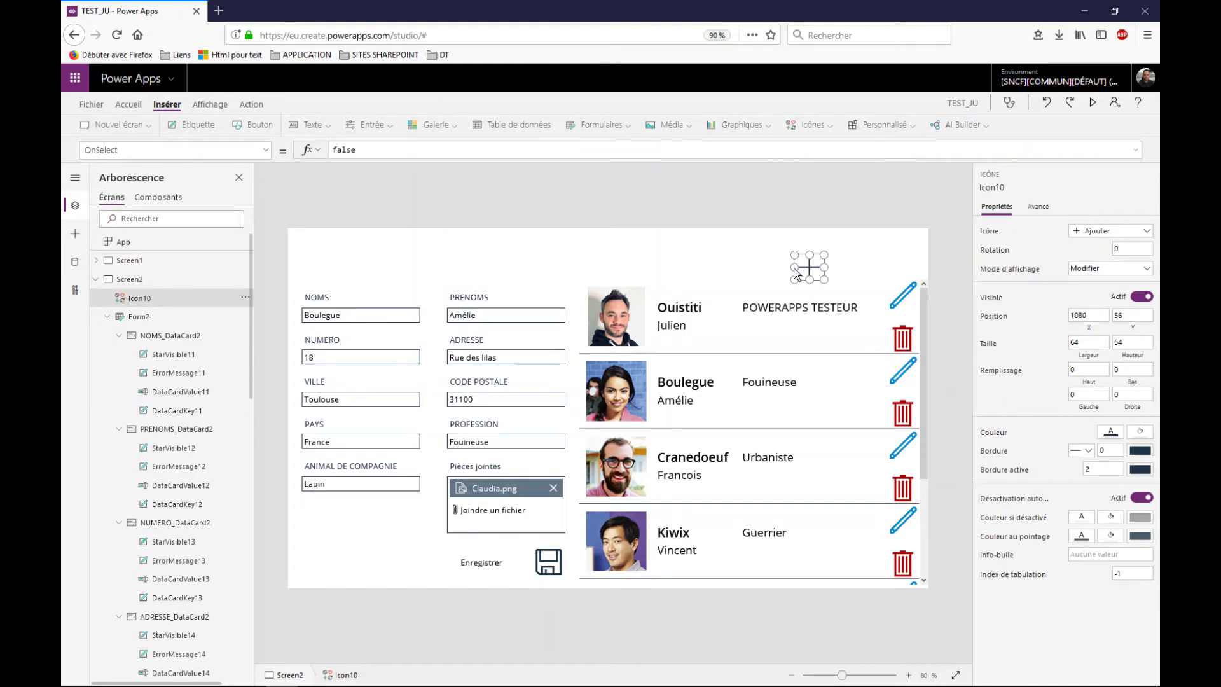
pyautogui.moveTo(794, 267); pyautogui.dragTo(799, 268)
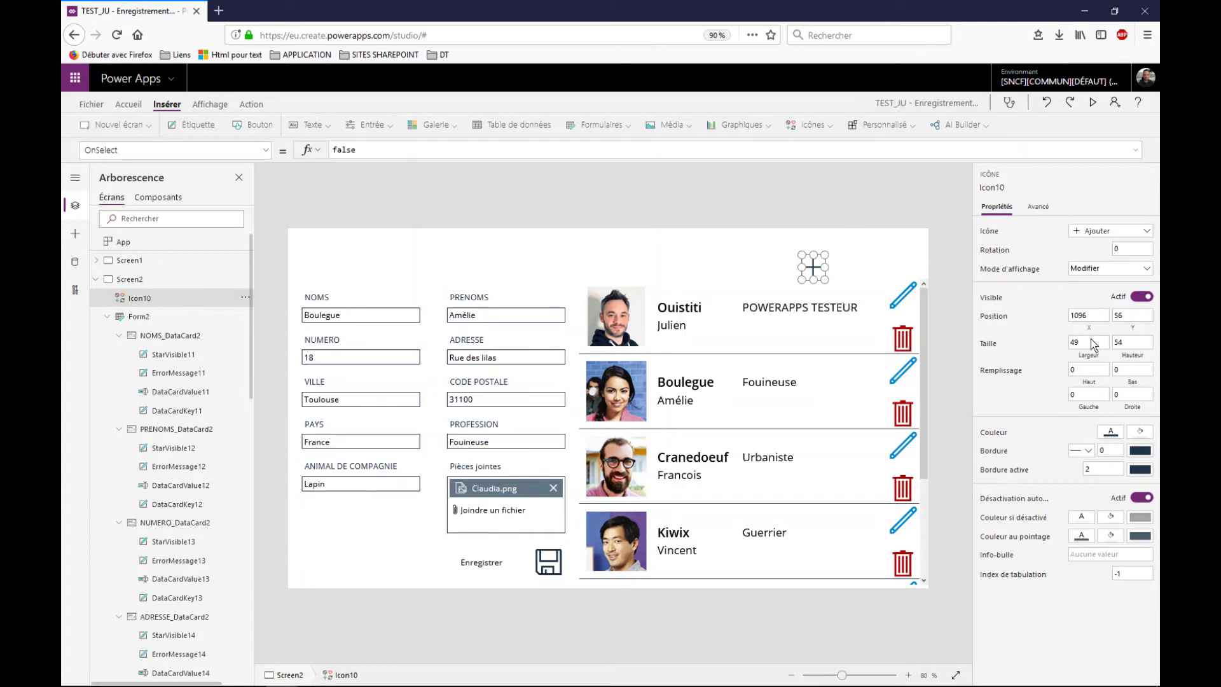
pyautogui.click(1072, 345)
pyautogui.write('40')
pyautogui.press('Tab')
pyautogui.write('4')
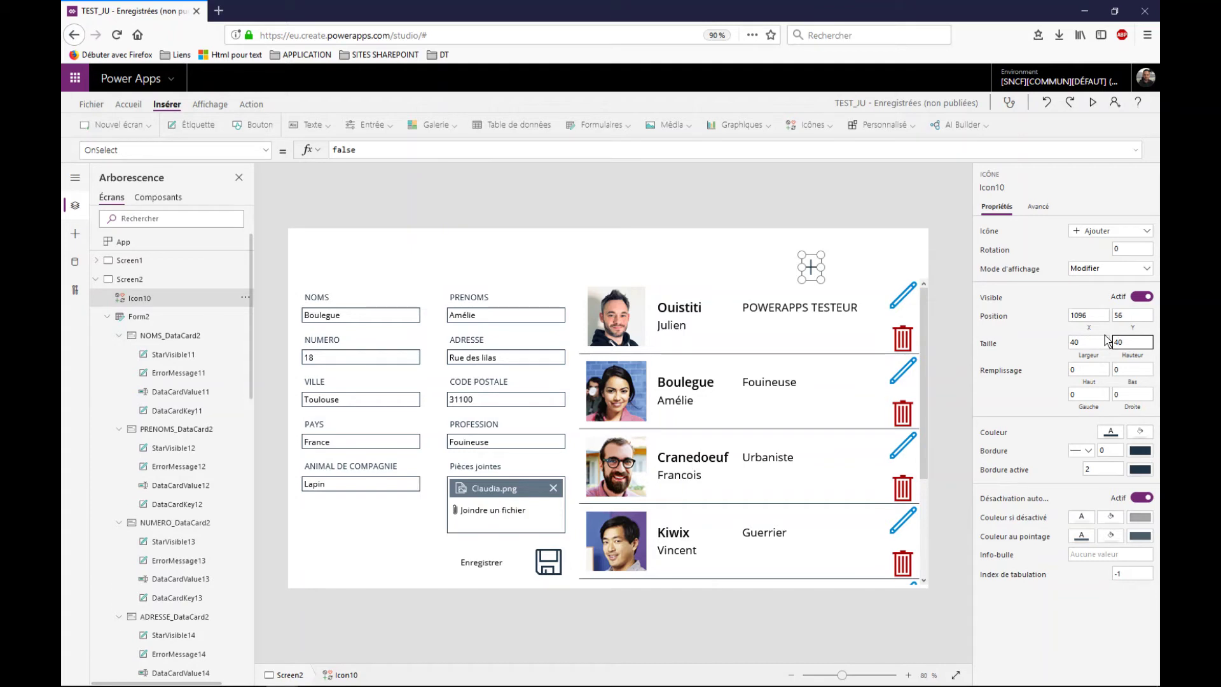
pyautogui.write('0')
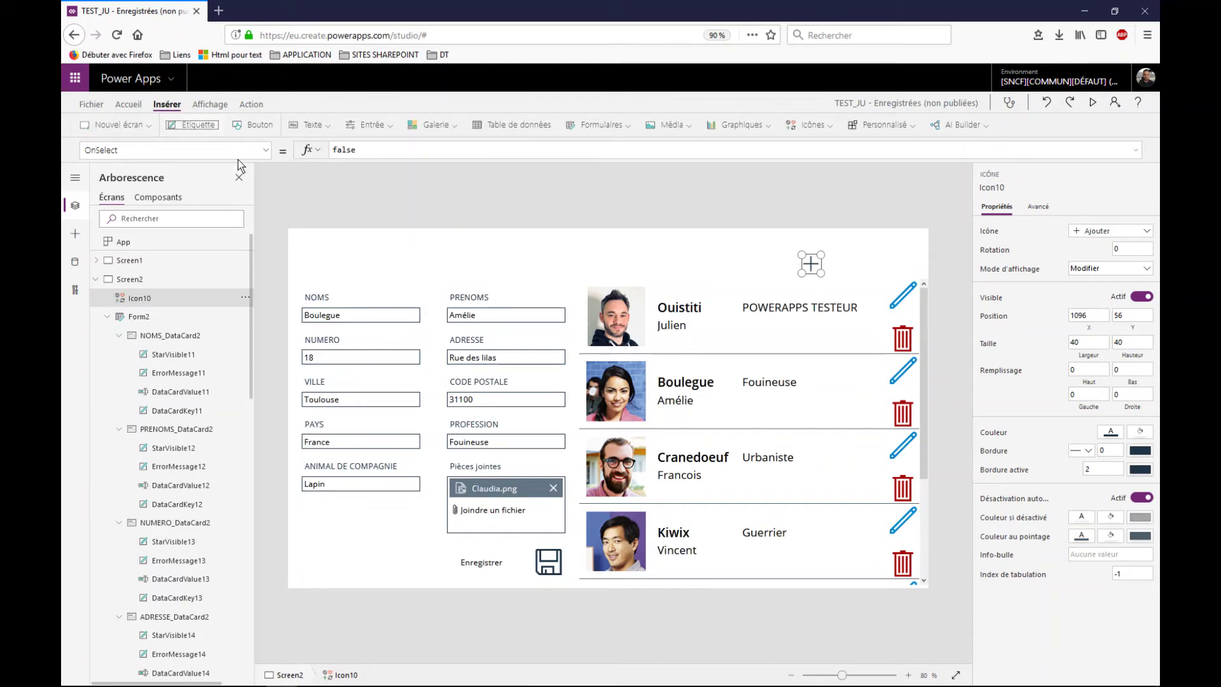
# Step: Add a label reading "Ajout d'un contact" beside the add icon and widen it to about 200
pyautogui.moveTo(344, 261)
pyautogui.mouseDown()
pyautogui.moveTo(861, 277)
pyautogui.moveTo(837, 248)
pyautogui.mouseUp()
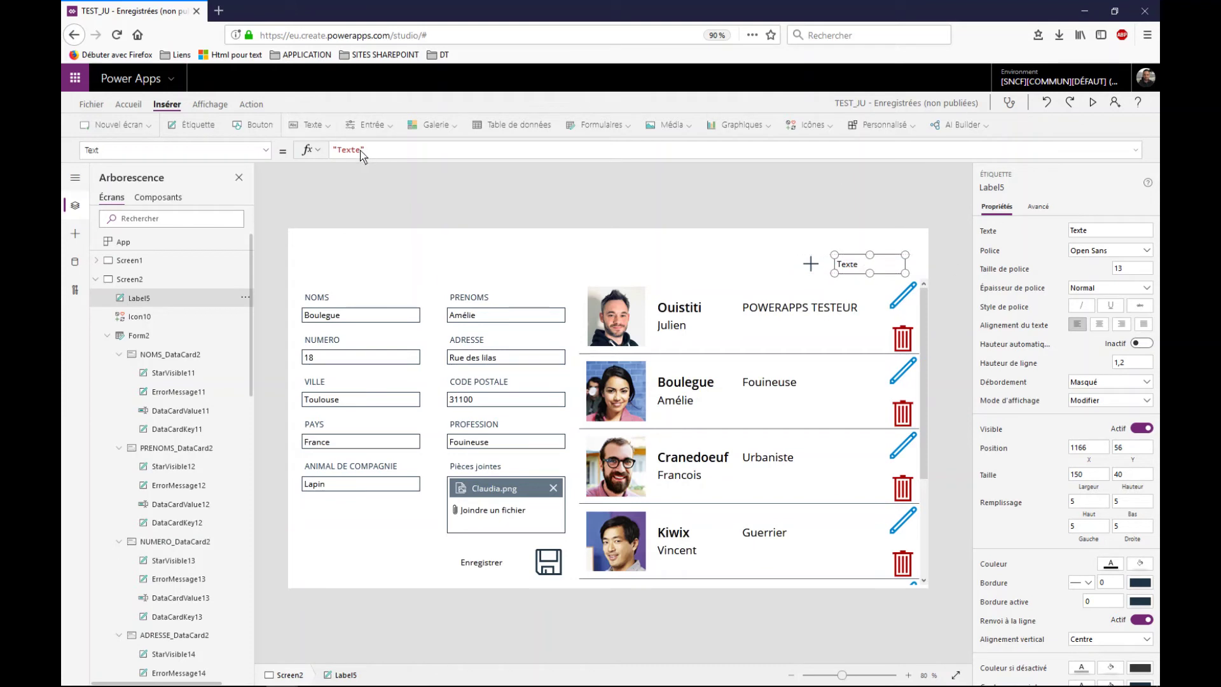
pyautogui.doubleClick(339, 150)
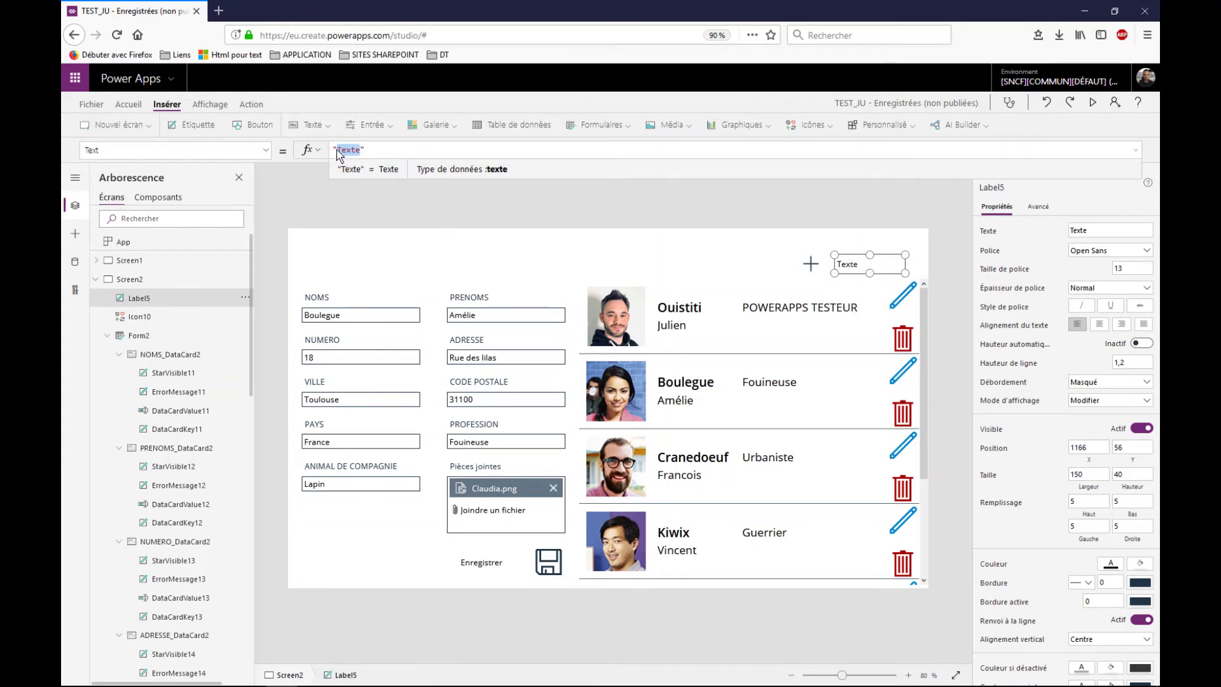
pyautogui.write("Ajout d'un contact")
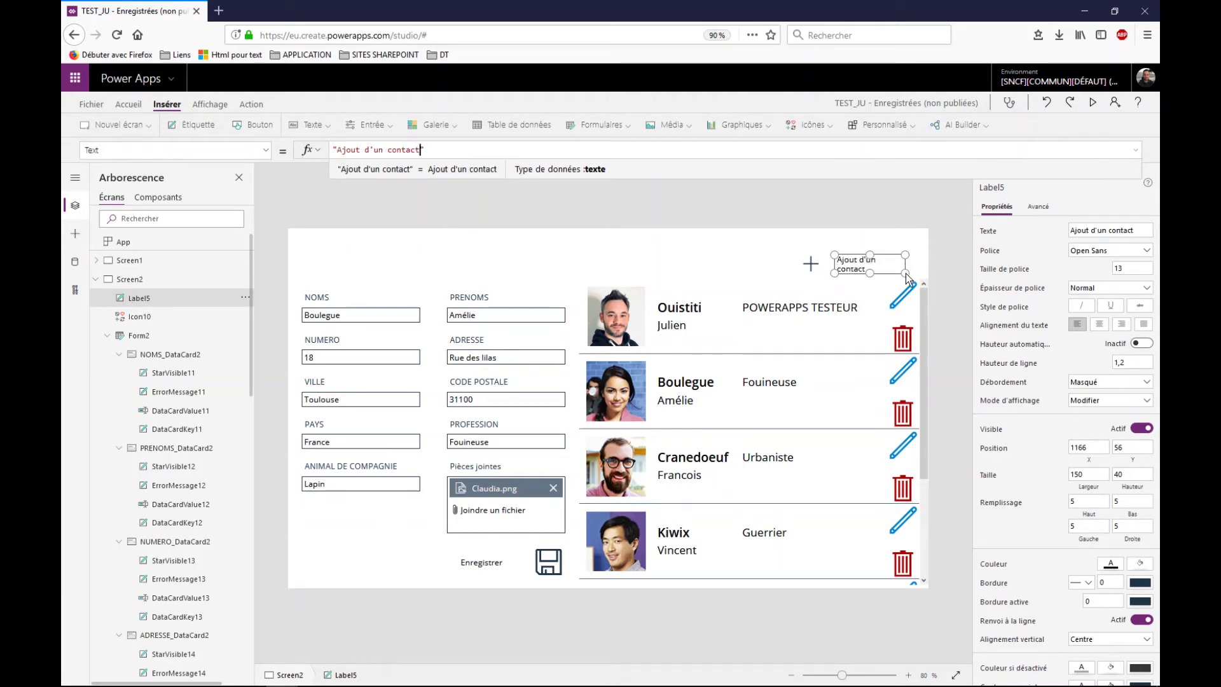
pyautogui.moveTo(905, 274); pyautogui.dragTo(928, 274)
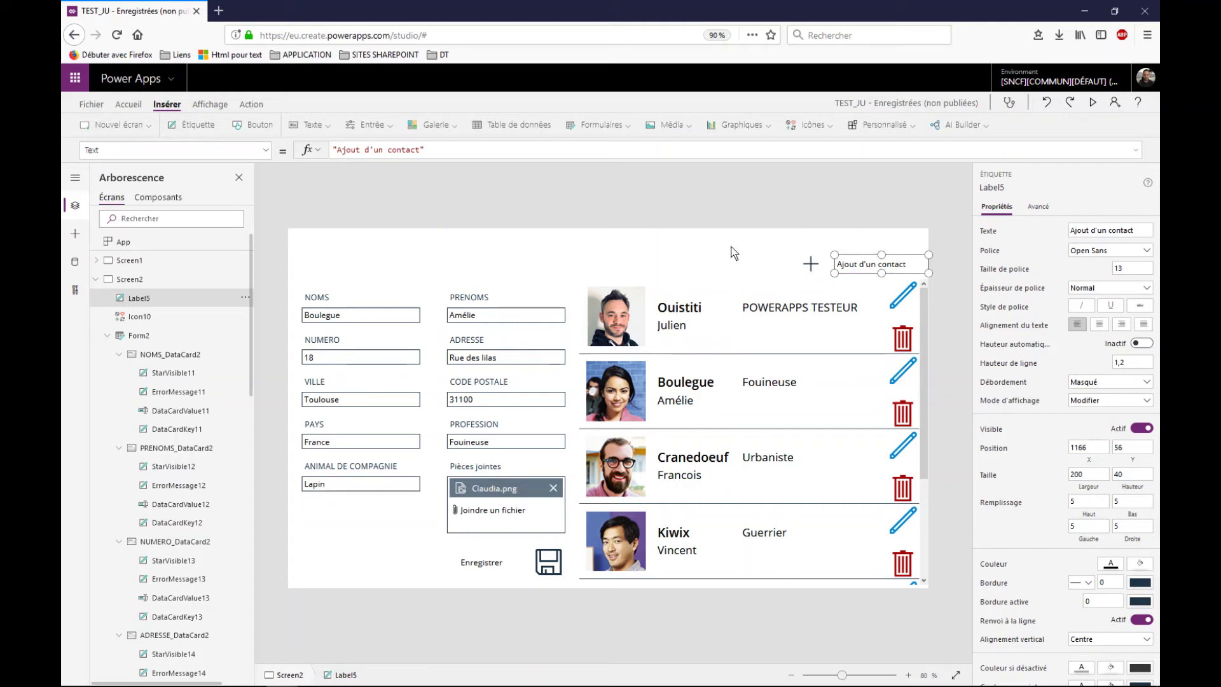
# Step: Group the add icon with its "Ajout d'un contact" label
pyautogui.click(853, 276)
pyautogui.click(868, 266)
pyautogui.keyDown('shift'); pyautogui.click(811, 266); pyautogui.keyUp('shift')
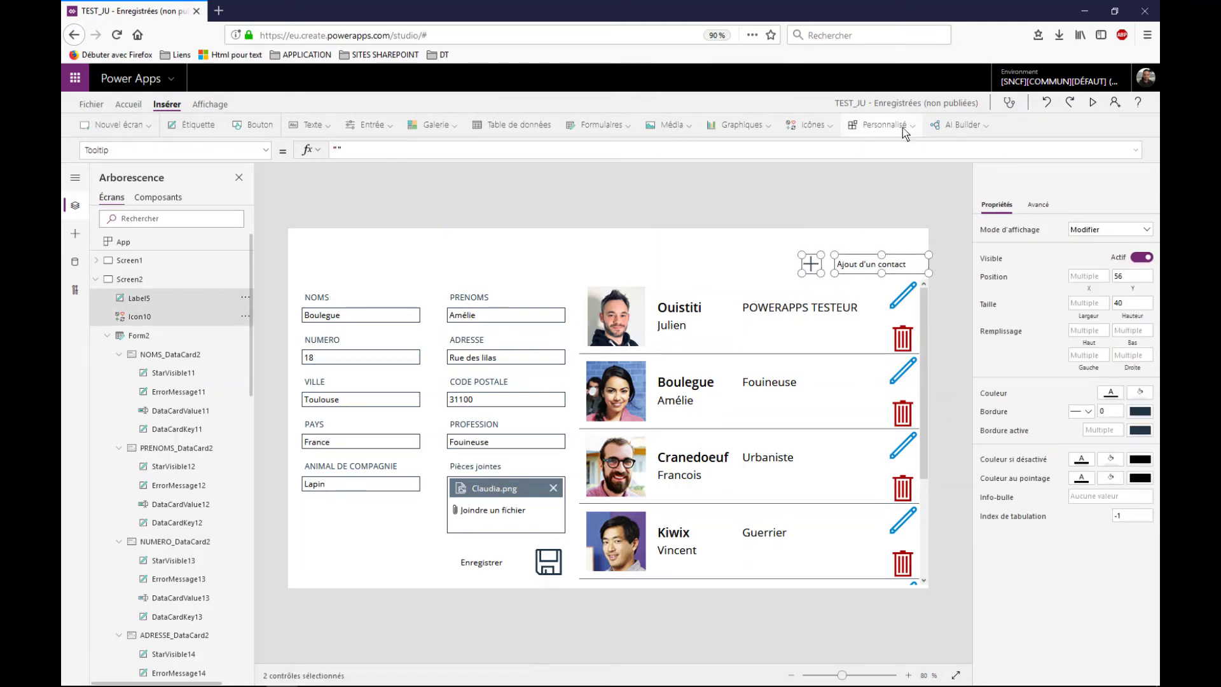
pyautogui.click(90, 105)
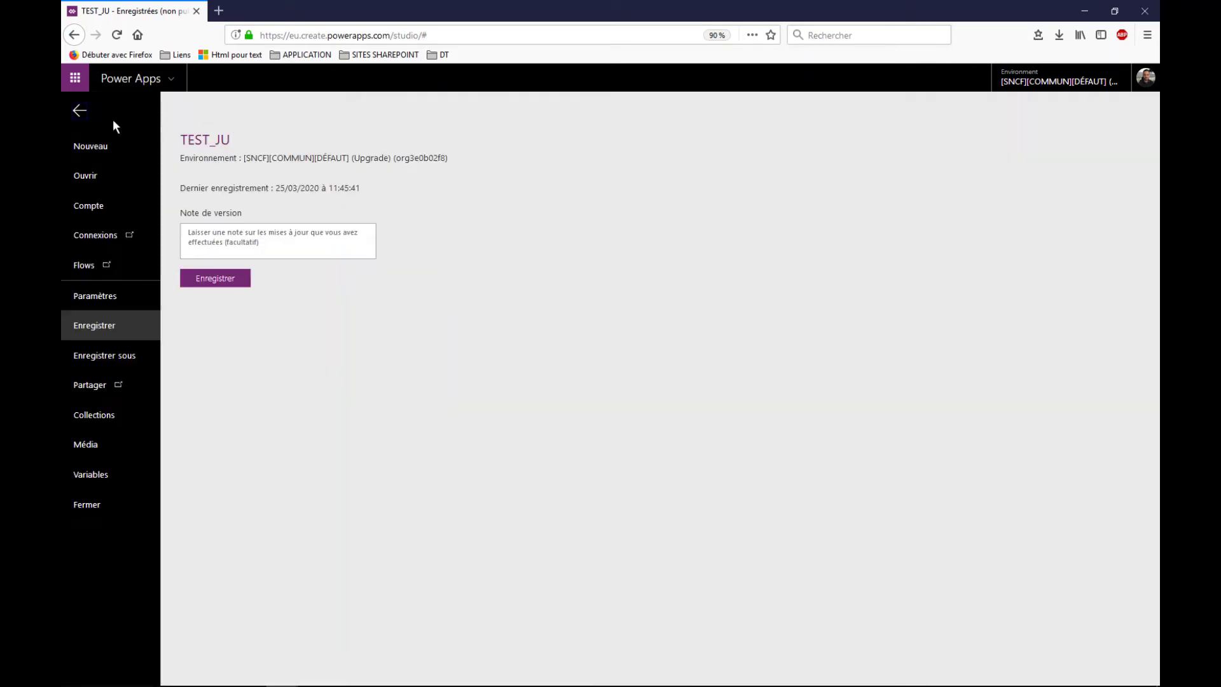
pyautogui.click(80, 110)
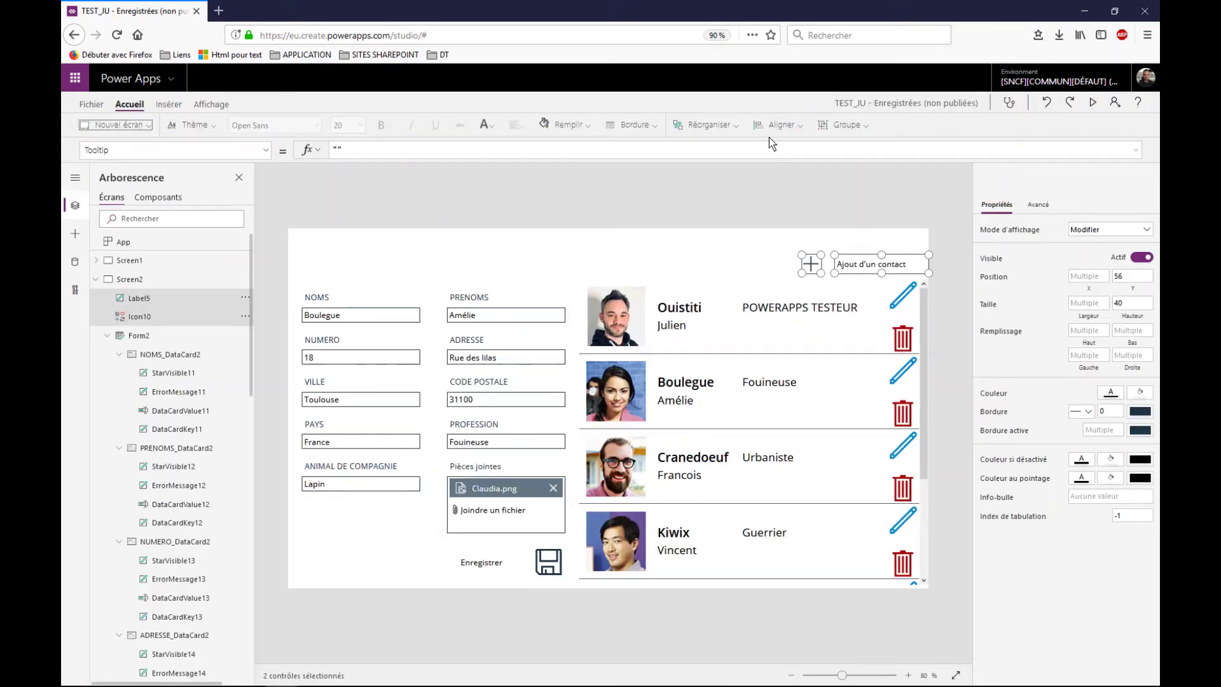
pyautogui.click(843, 125)
pyautogui.click(849, 156)
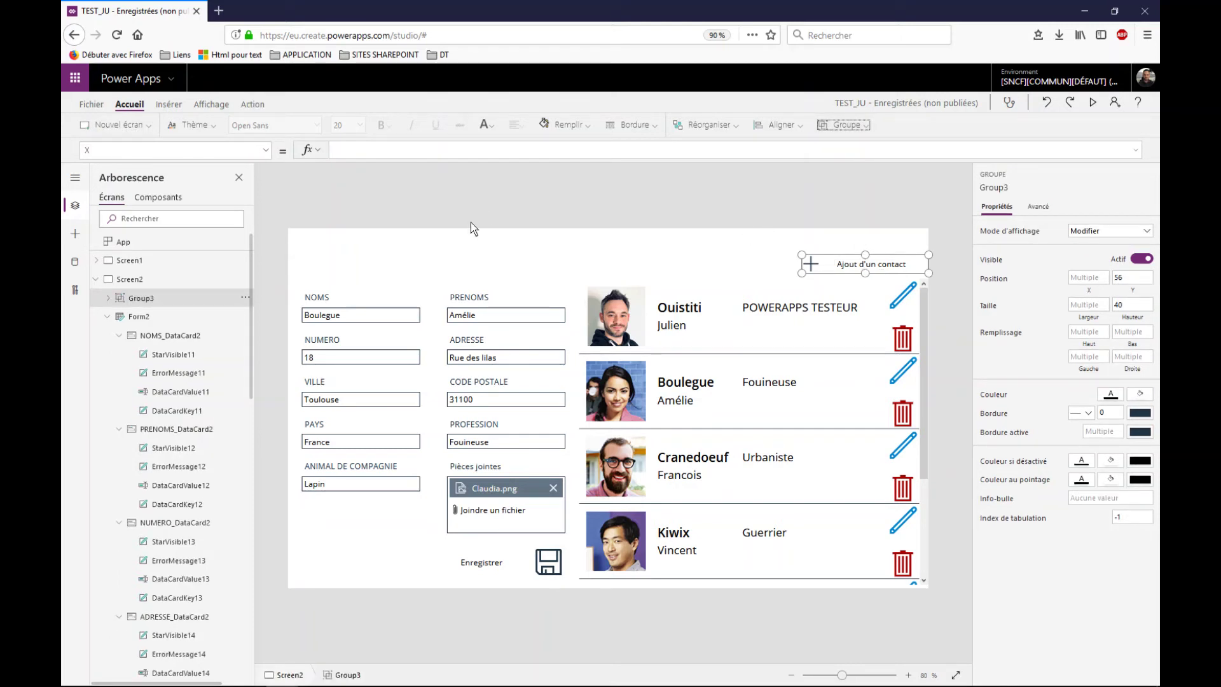
# Step: Set the OnSelect formula of the add icon and label group to Set(Vnew;1)
pyautogui.click(107, 298)
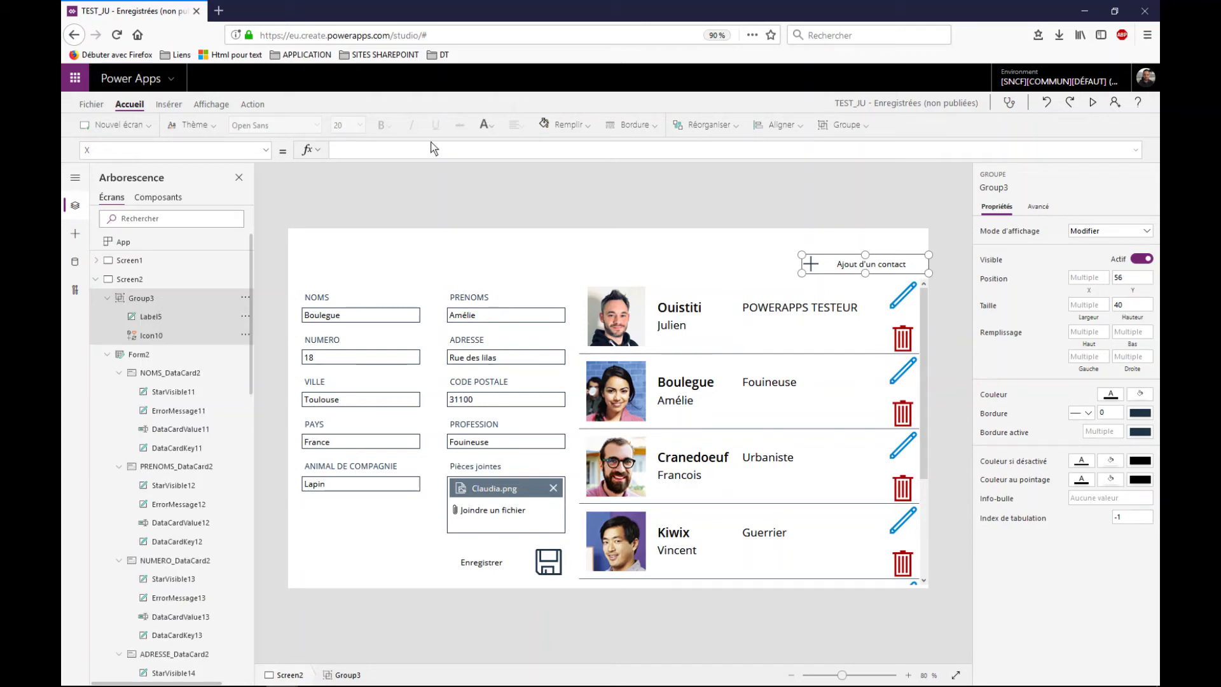
pyautogui.click(266, 150)
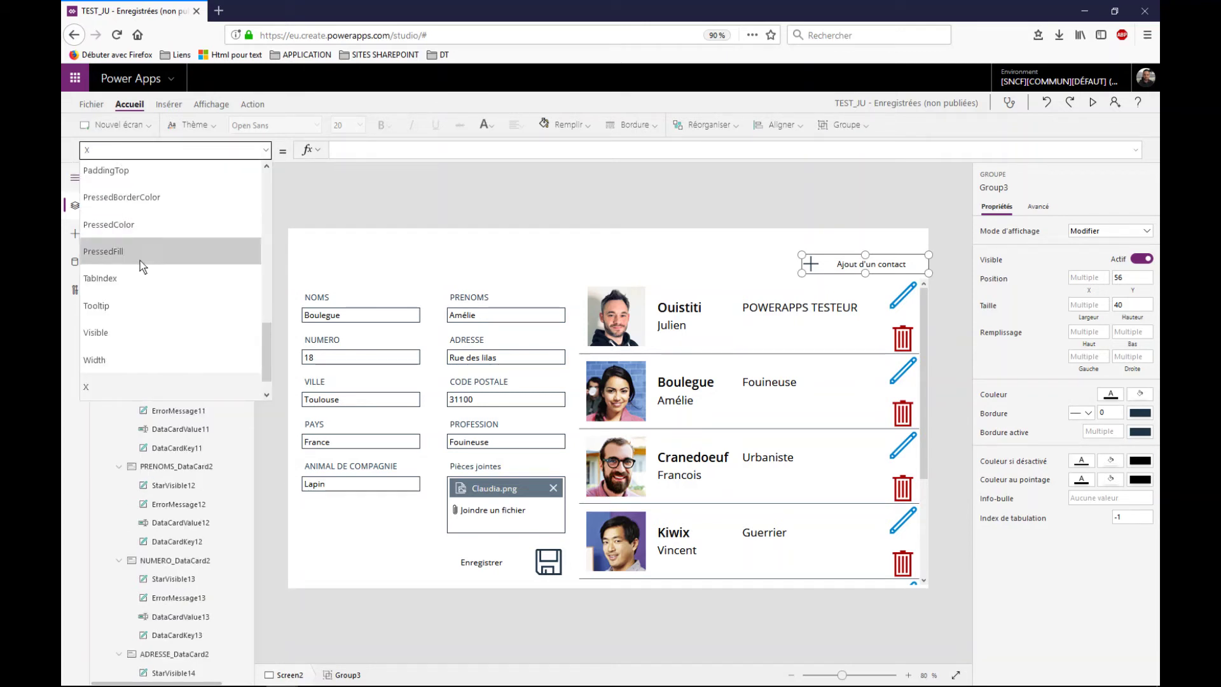
pyautogui.scroll(3, 131, 308)
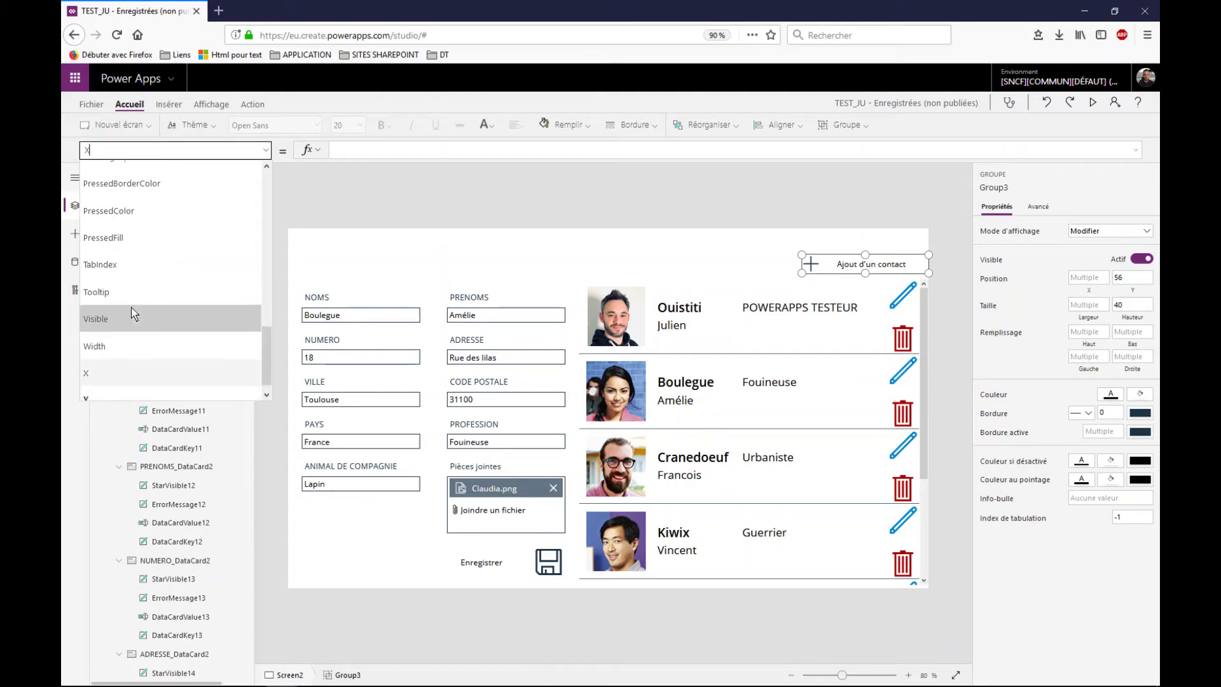
pyautogui.click(117, 266)
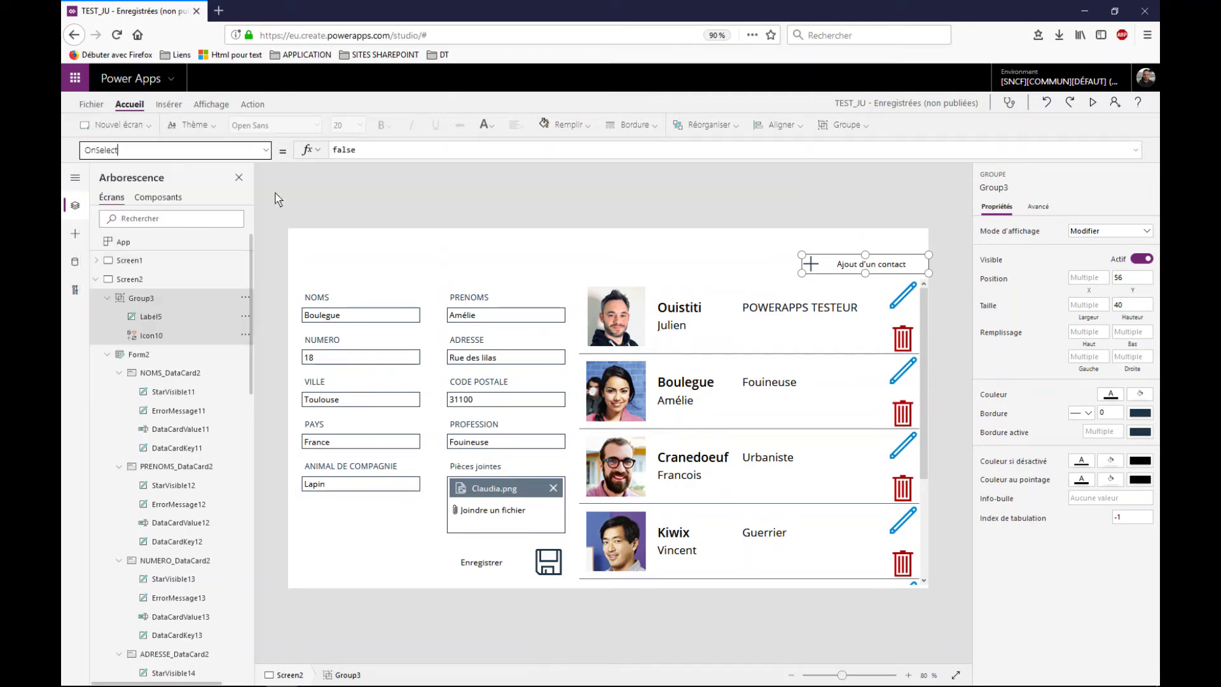
pyautogui.click(354, 151)
pyautogui.moveTo(355, 151); pyautogui.dragTo(328, 151)
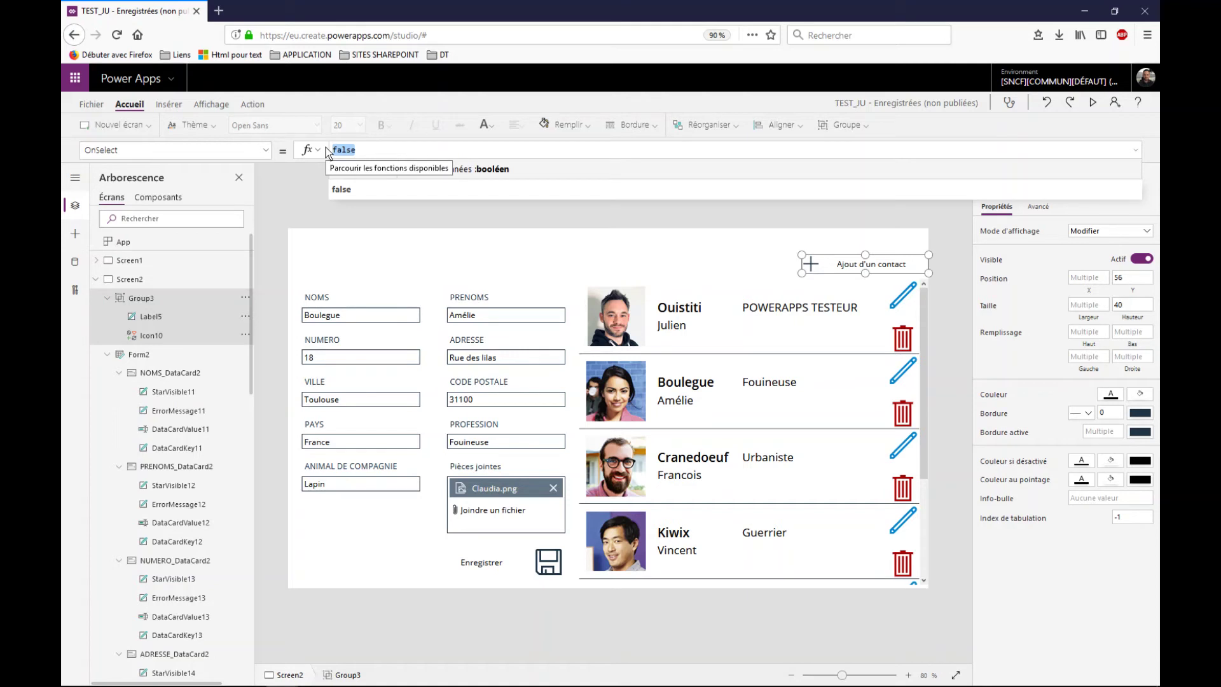
pyautogui.write('Se')
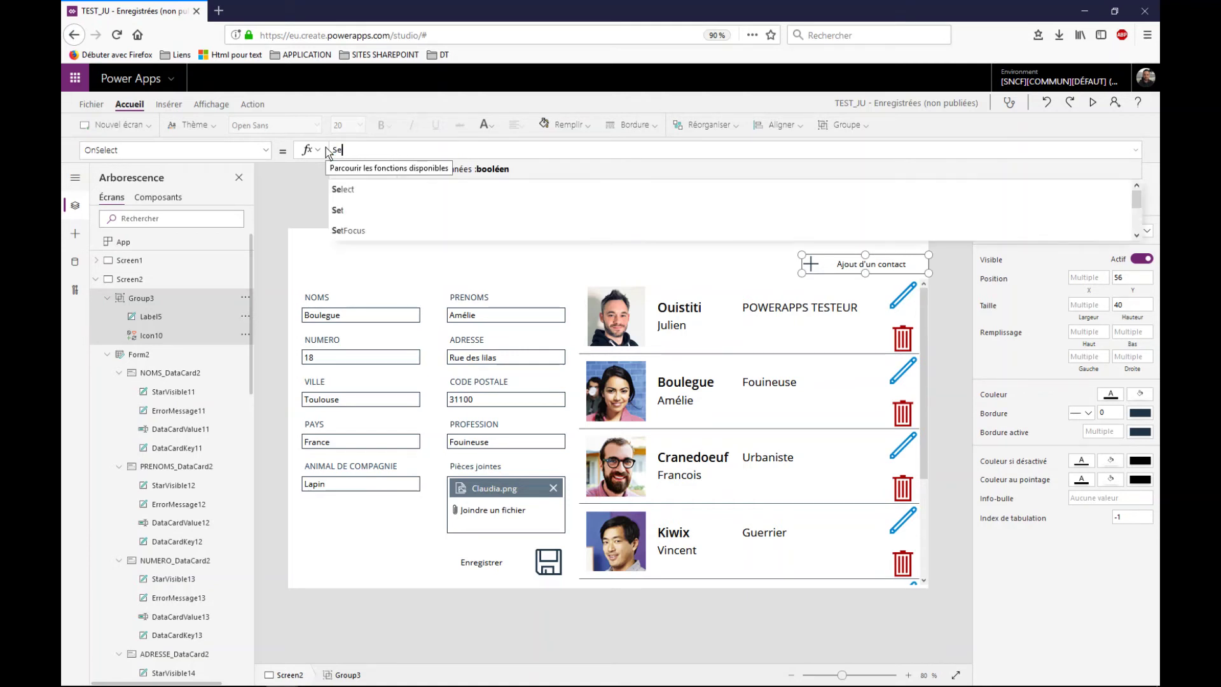
pyautogui.write('t(V')
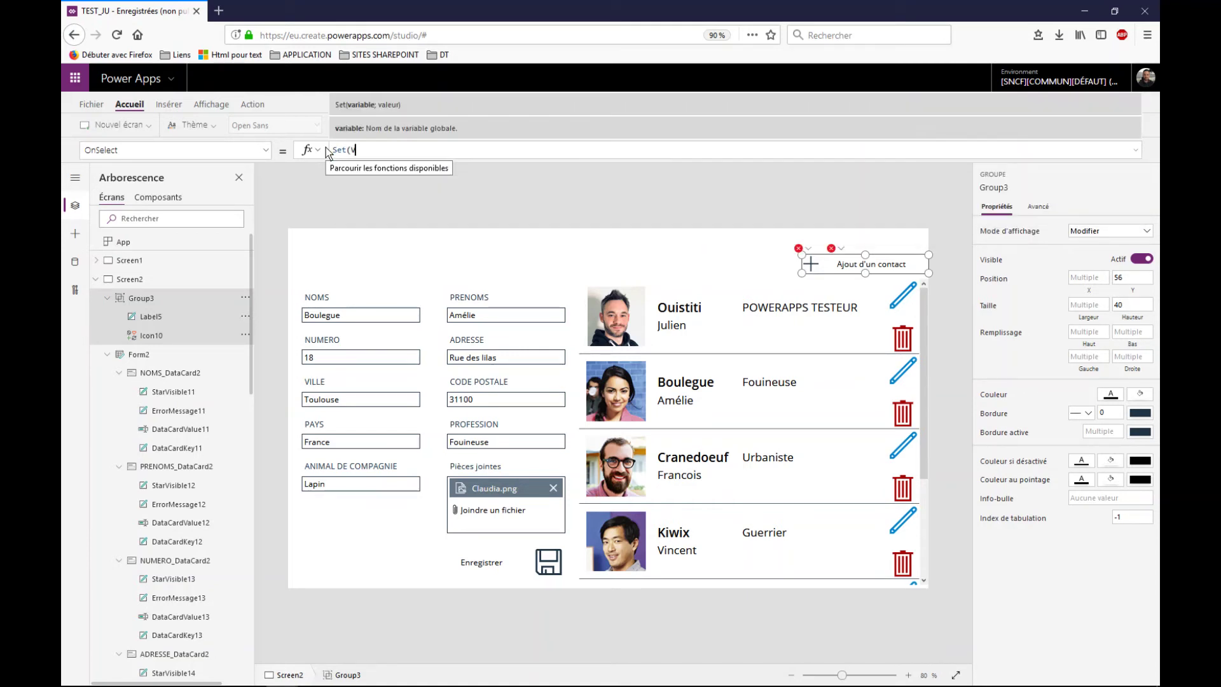
pyautogui.write('new;')
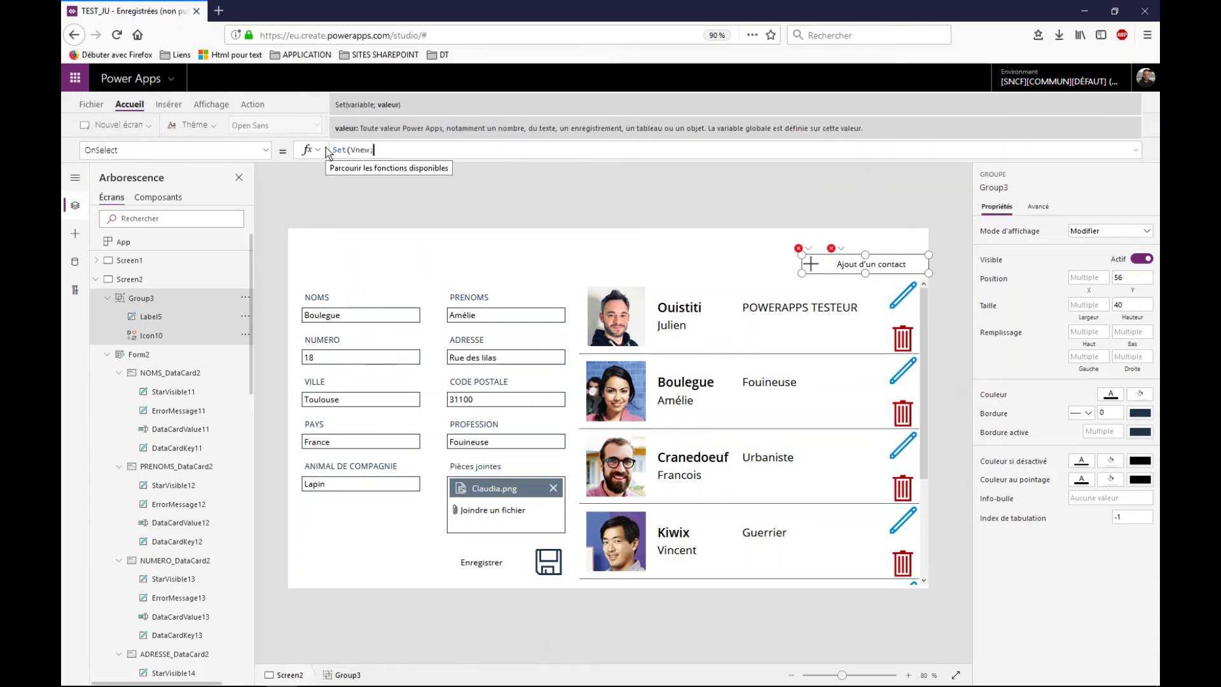
pyautogui.write('1')
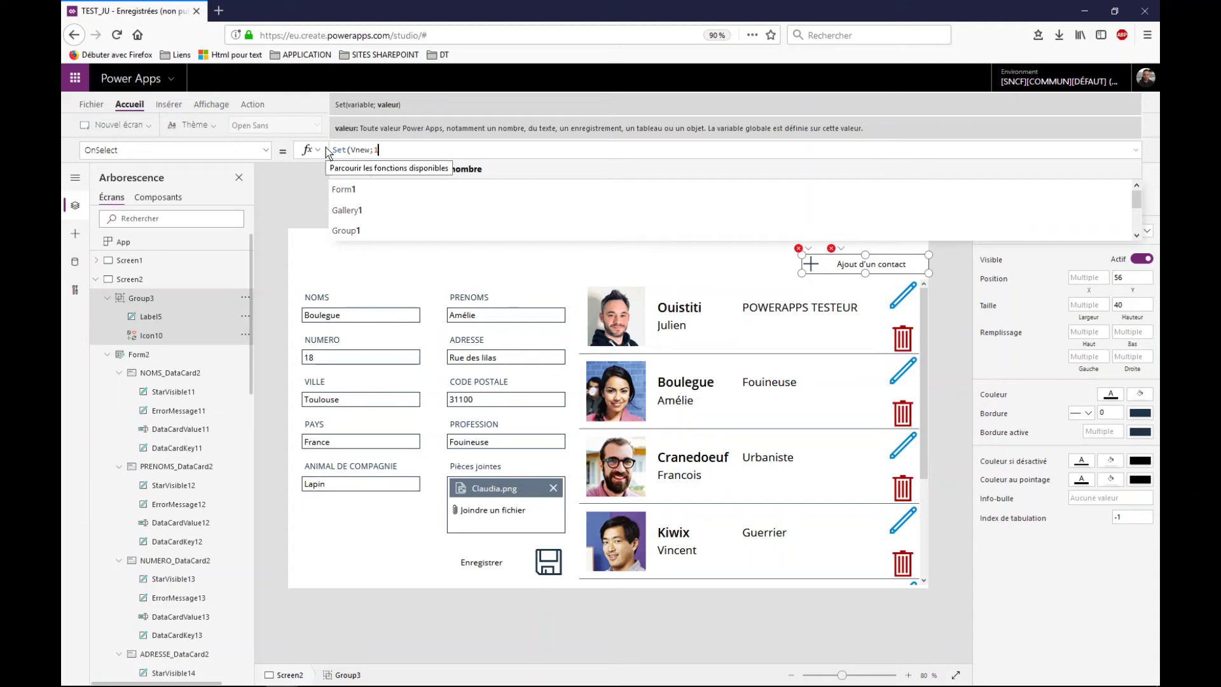
pyautogui.write(')')
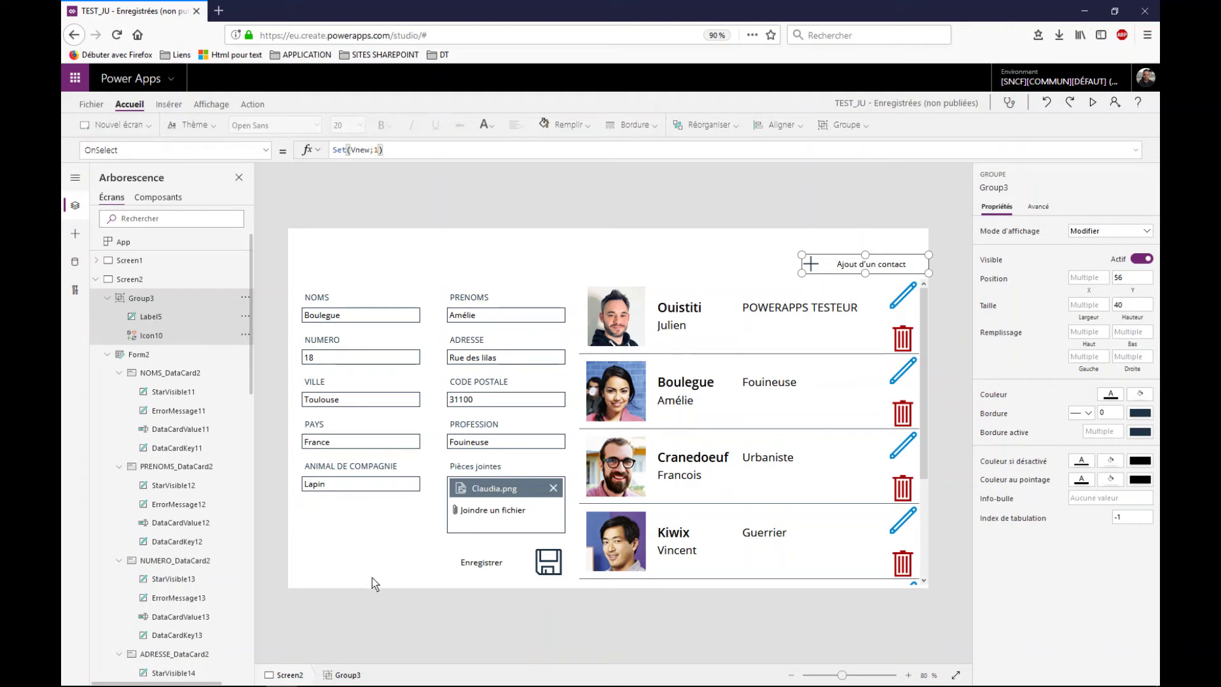
# Step: Begin a Switch on Vnew ahead of FormMode.Edit in the contact form's DefaultMode formula
pyautogui.click(391, 555)
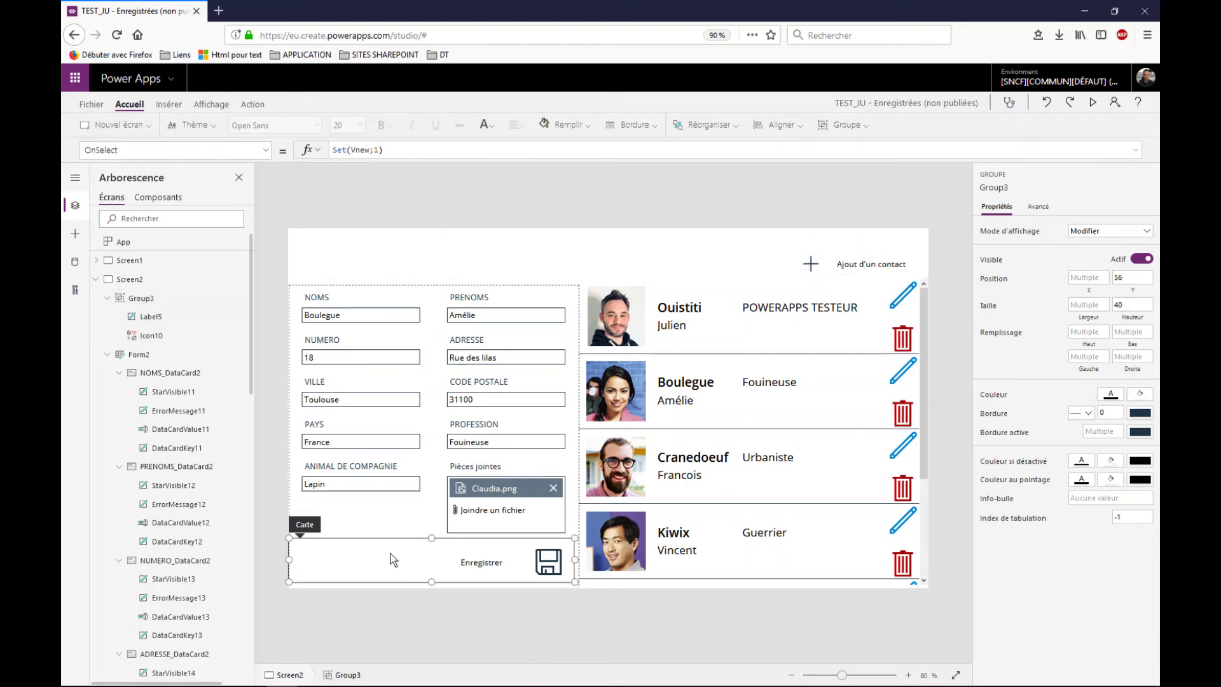
pyautogui.click(390, 588)
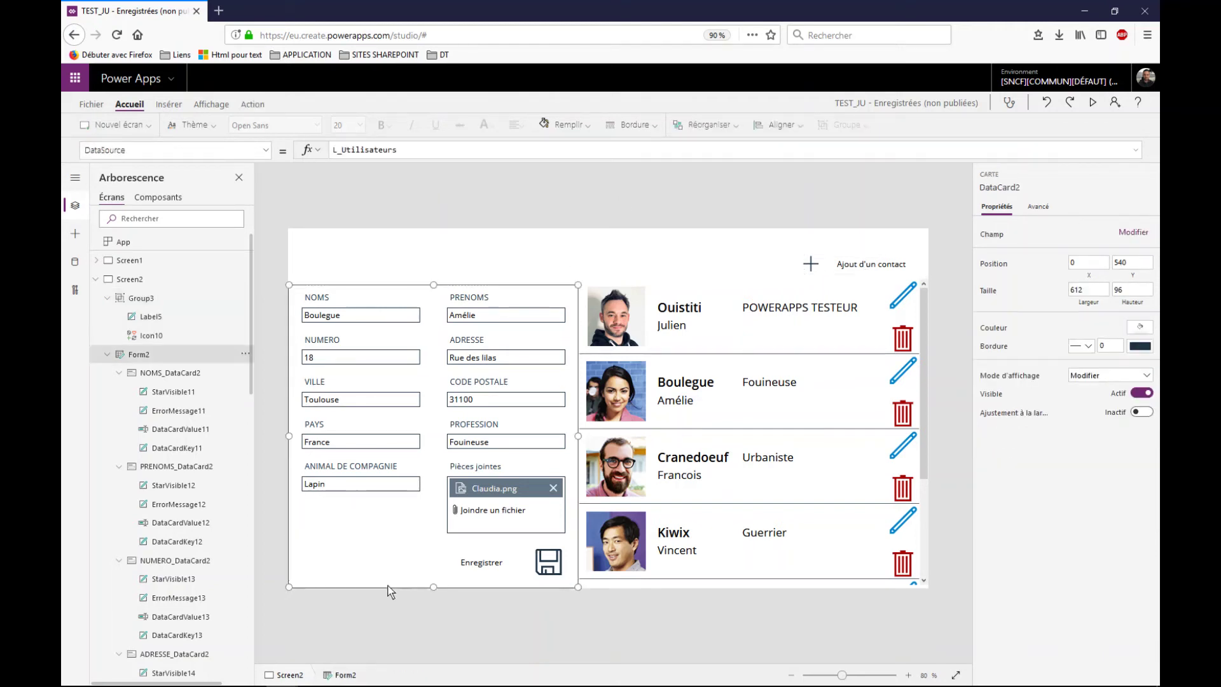
pyautogui.click(1038, 207)
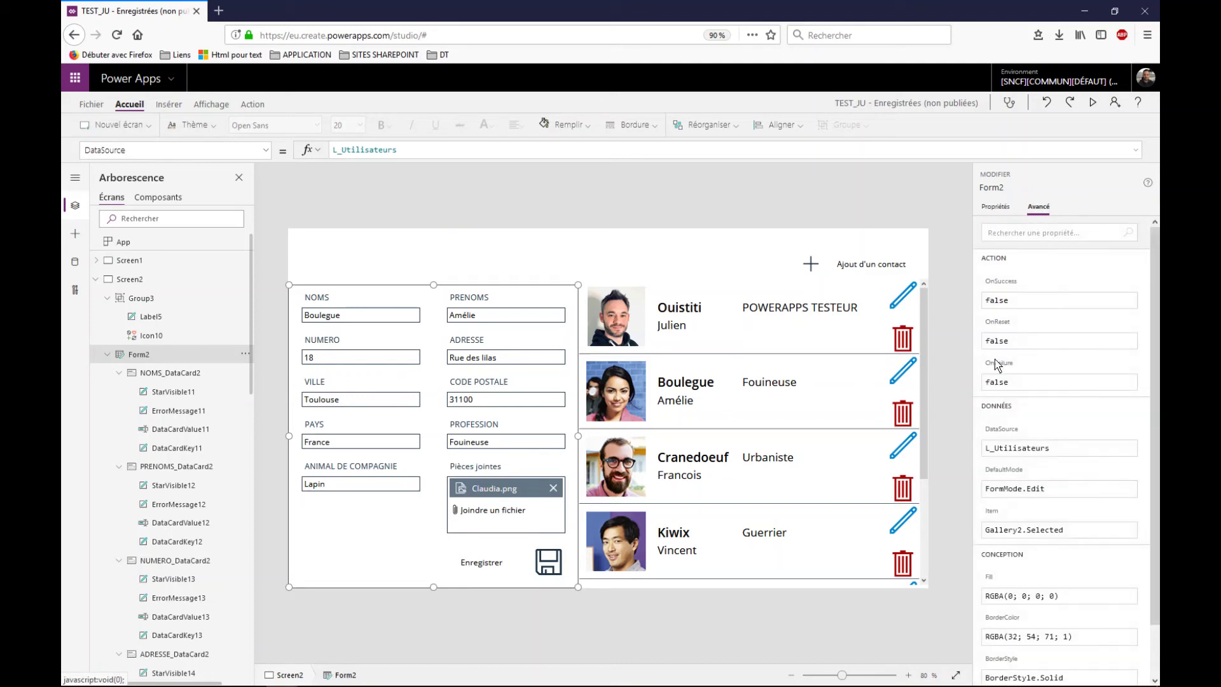
pyautogui.click(1013, 488)
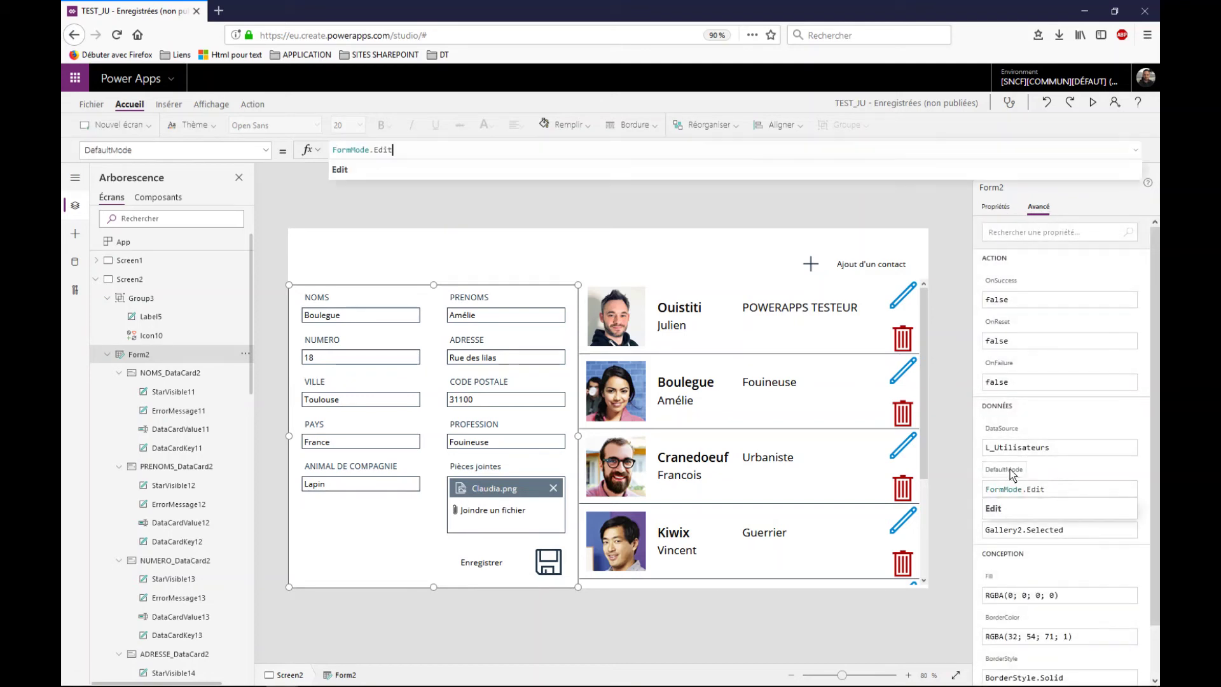
pyautogui.click(575, 157)
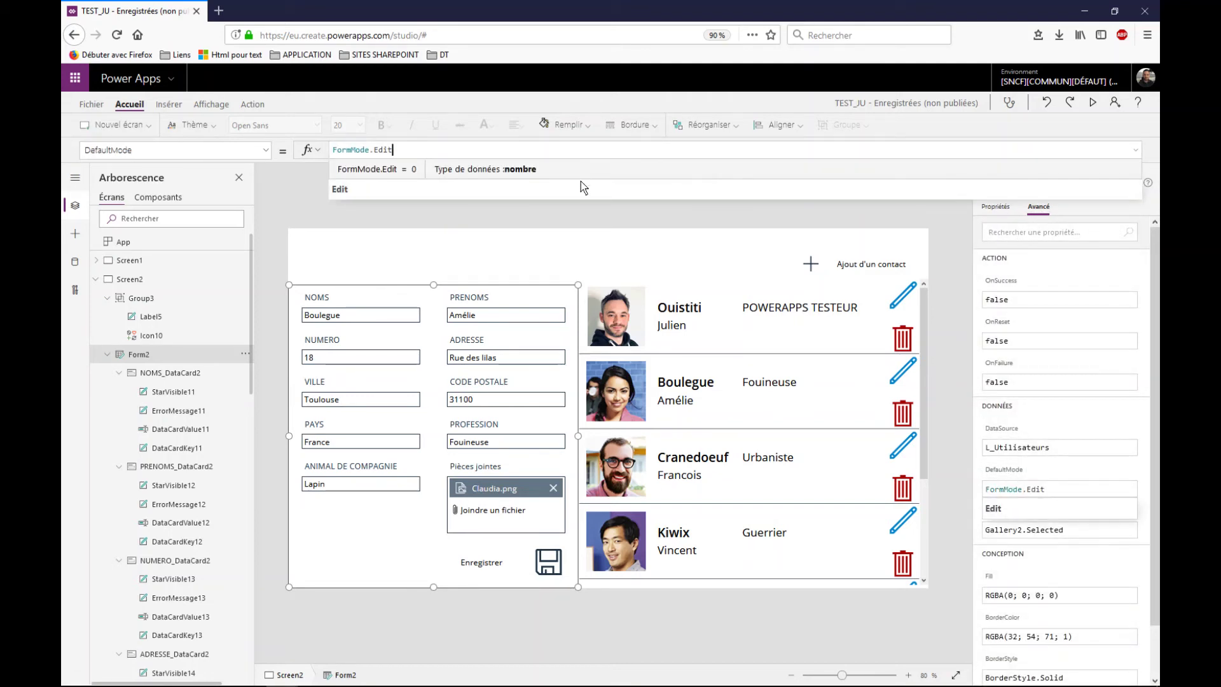
pyautogui.click(330, 150)
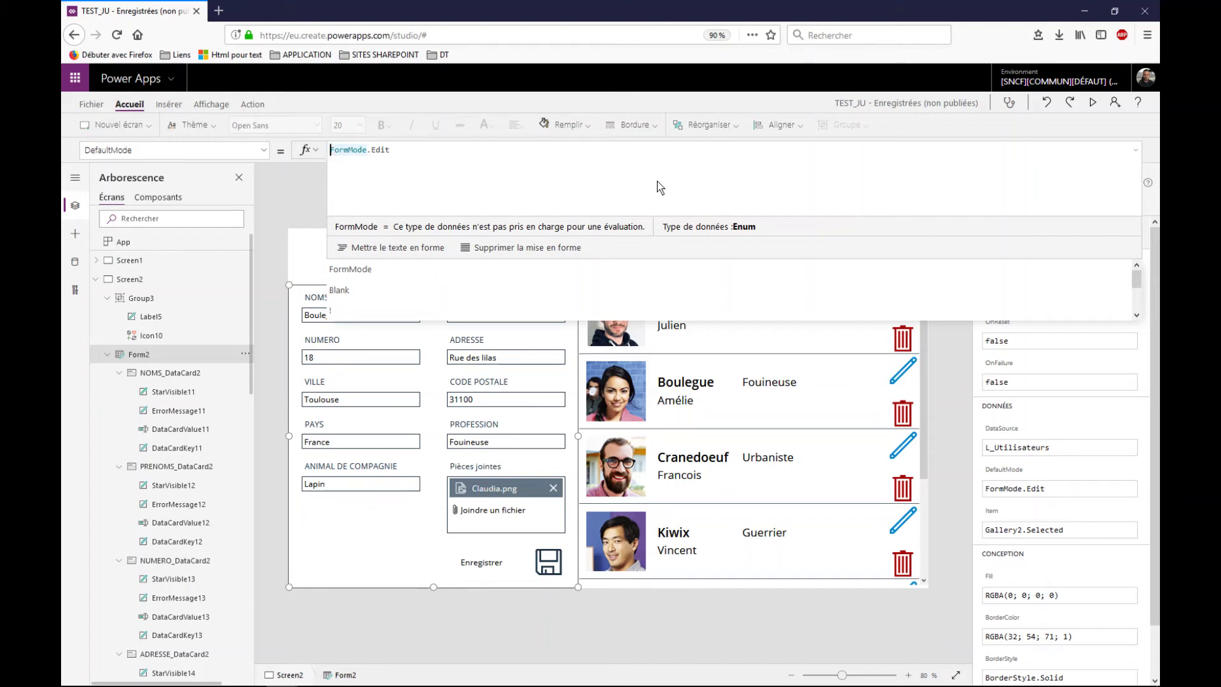
pyautogui.write('Switch(')
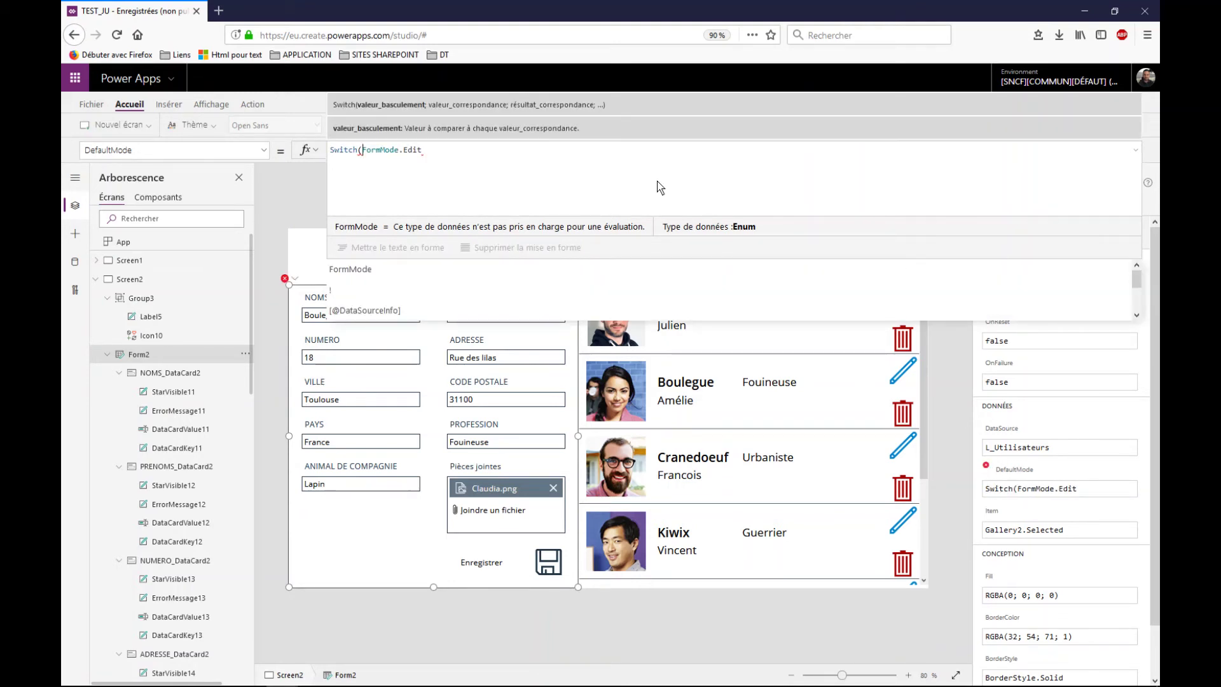
pyautogui.write('Vnew')
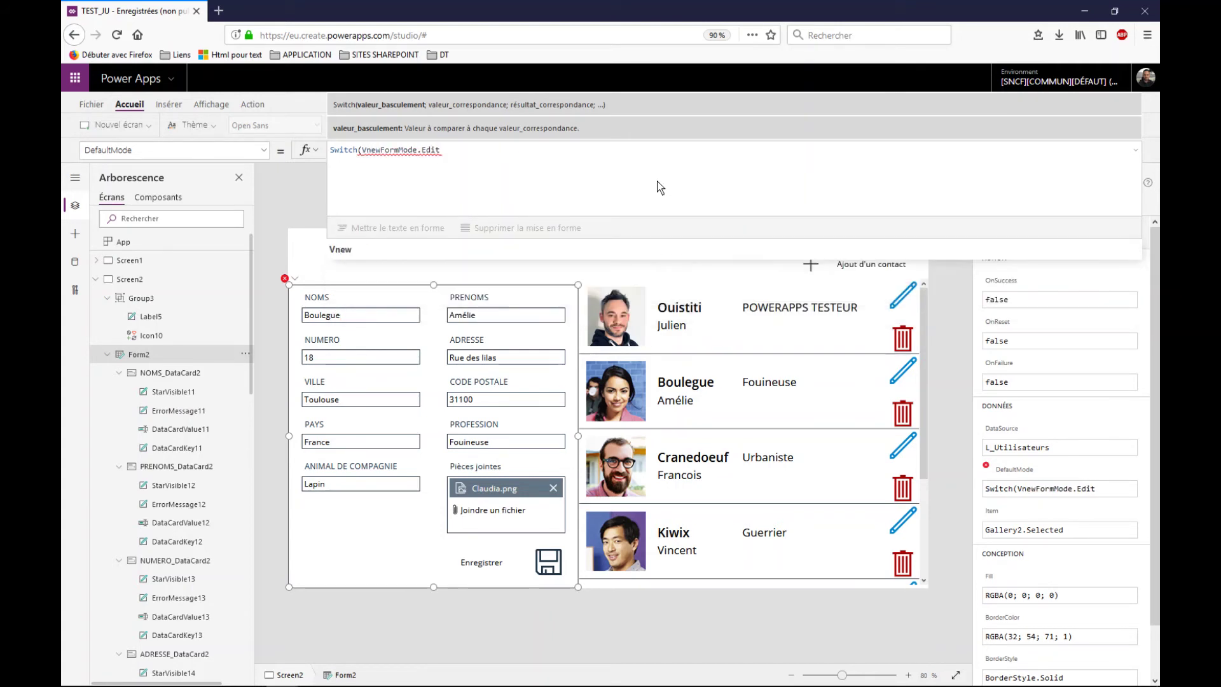
pyautogui.write(';')
pyautogui.hotkey('shift', 'Return')
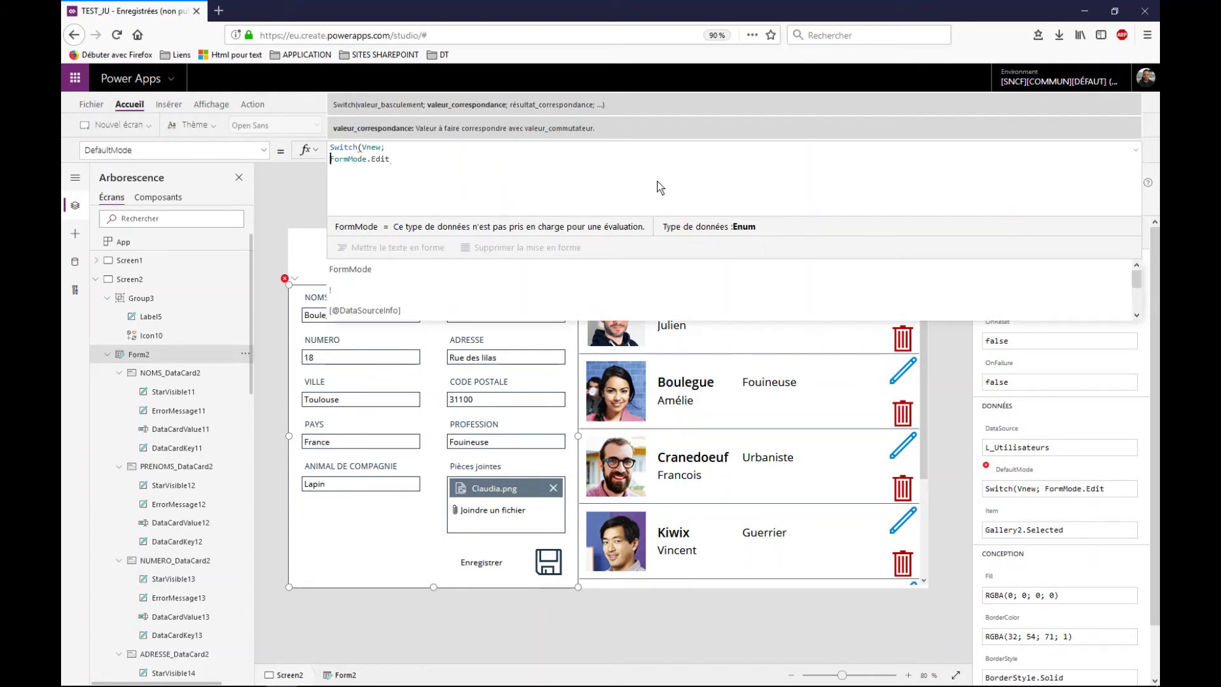
# Step: Add case 1 returning FormMode.New to the form's DefaultMode Switch, on separate lines
pyautogui.write('1')
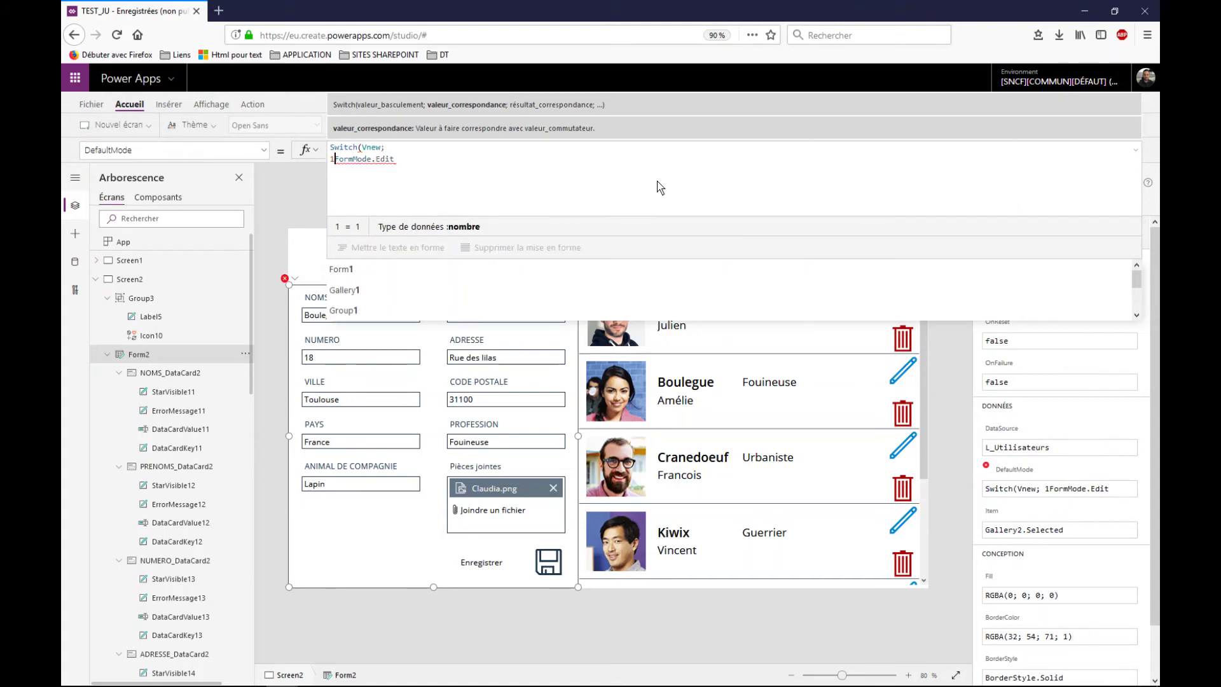
pyautogui.write(';')
pyautogui.hotkey('shift', 'Return')
pyautogui.write('F')
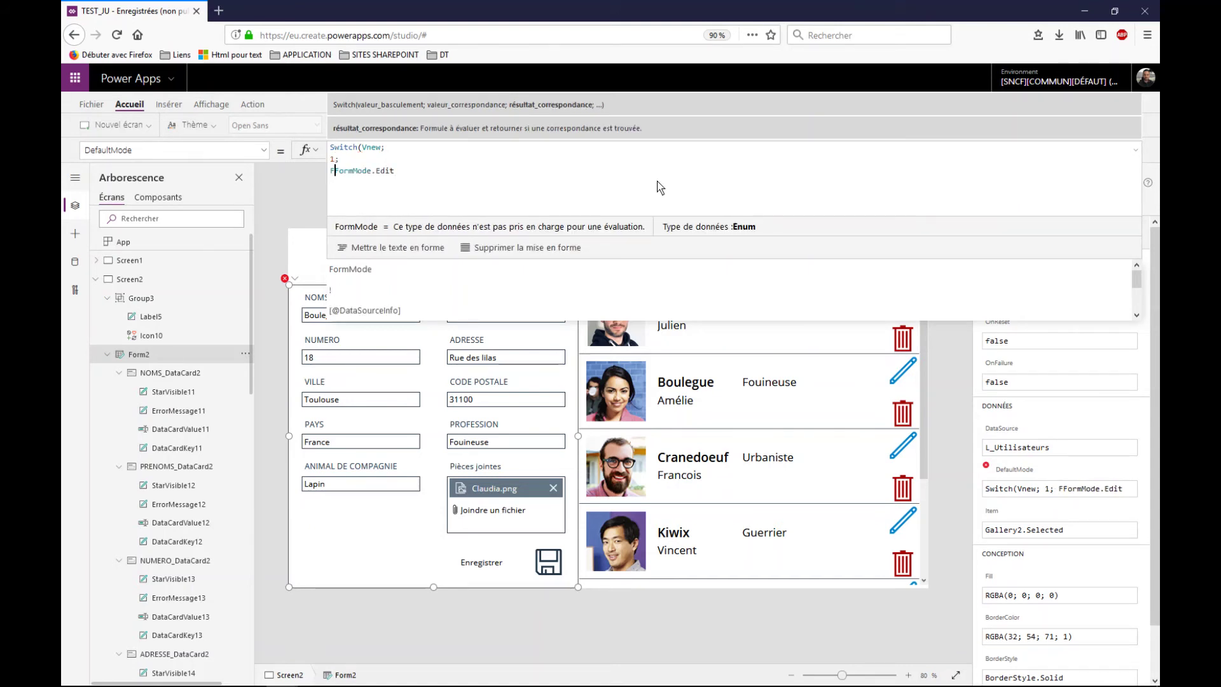
pyautogui.write('ormMode')
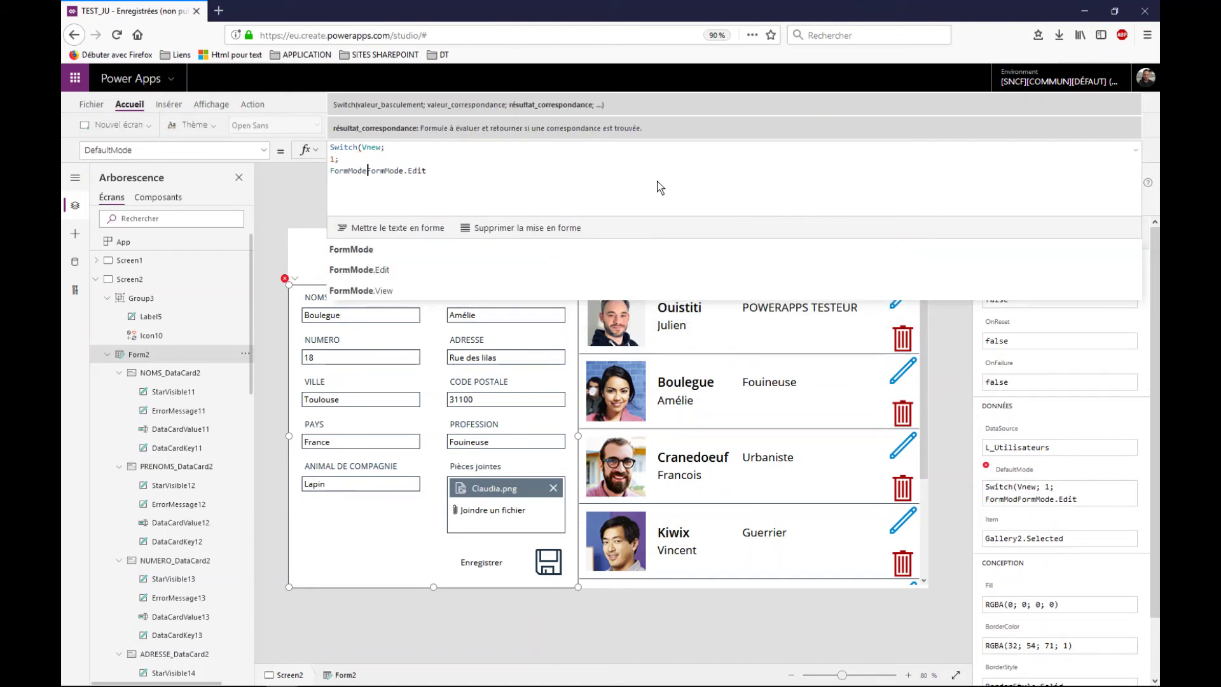
pyautogui.write('.Ne')
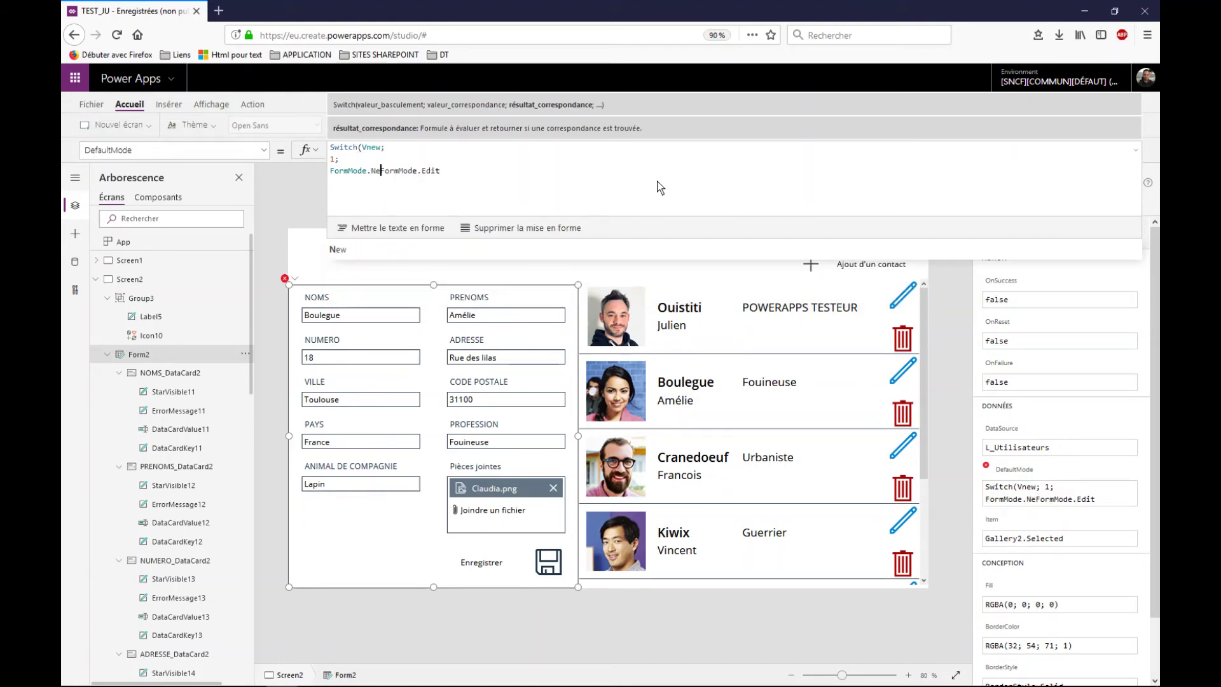
pyautogui.write('w;')
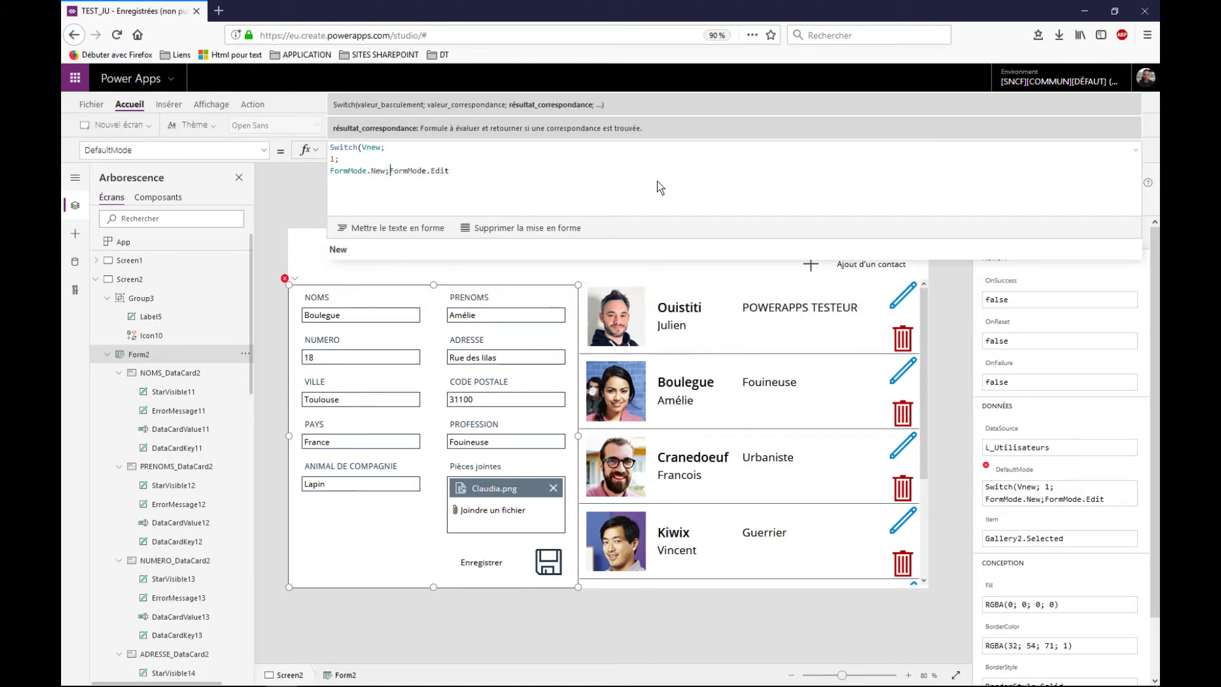
# Step: Make the existing FormMode.Edit the result of case 2 and close the DefaultMode Switch formula
pyautogui.hotkey('shift', 'Return')
pyautogui.write('2')
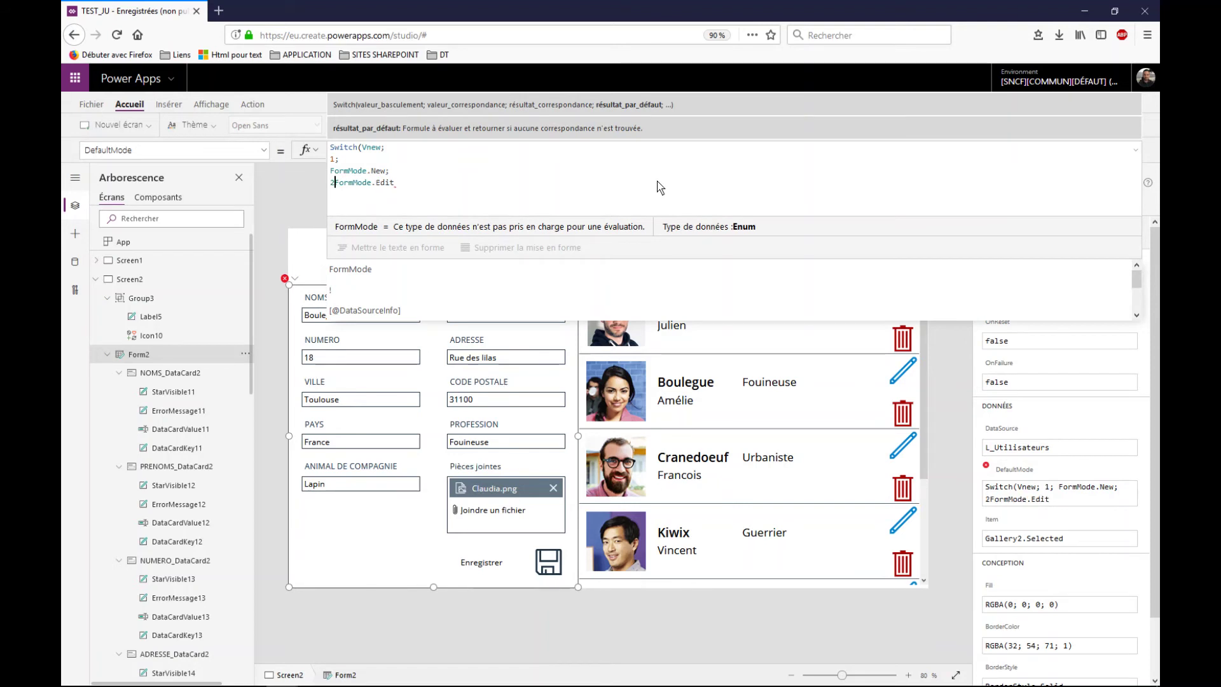
pyautogui.write(';')
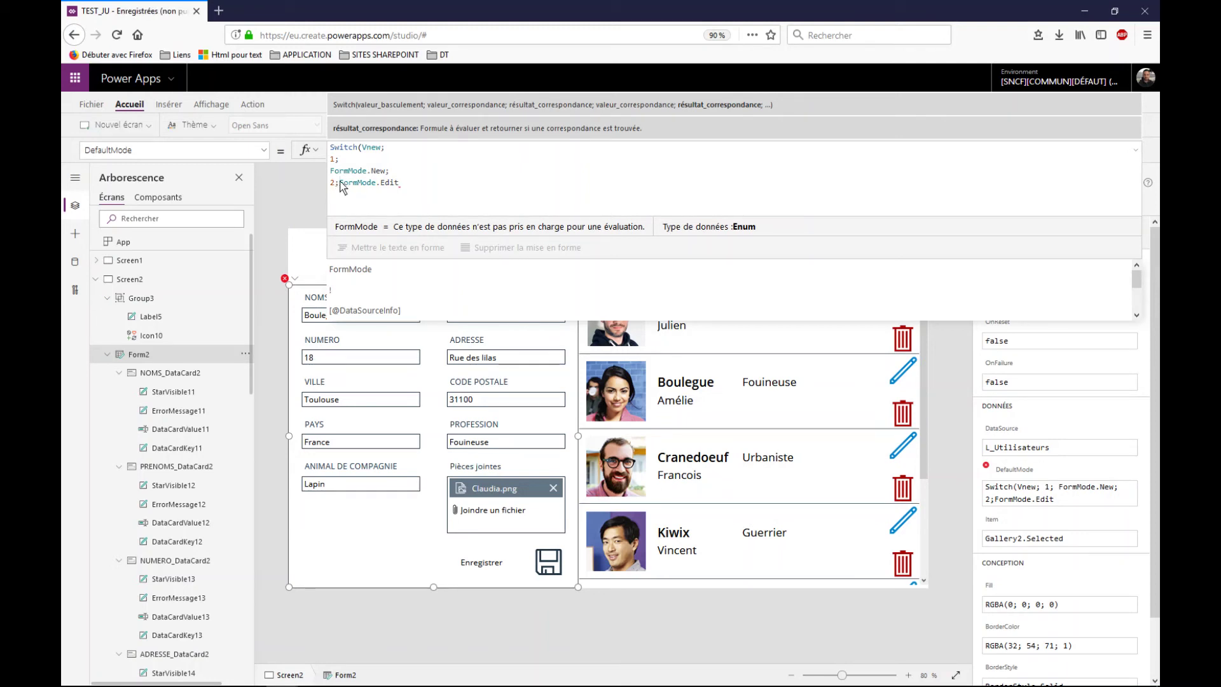
pyautogui.hotkey('shift', 'Return')
pyautogui.click(400, 192)
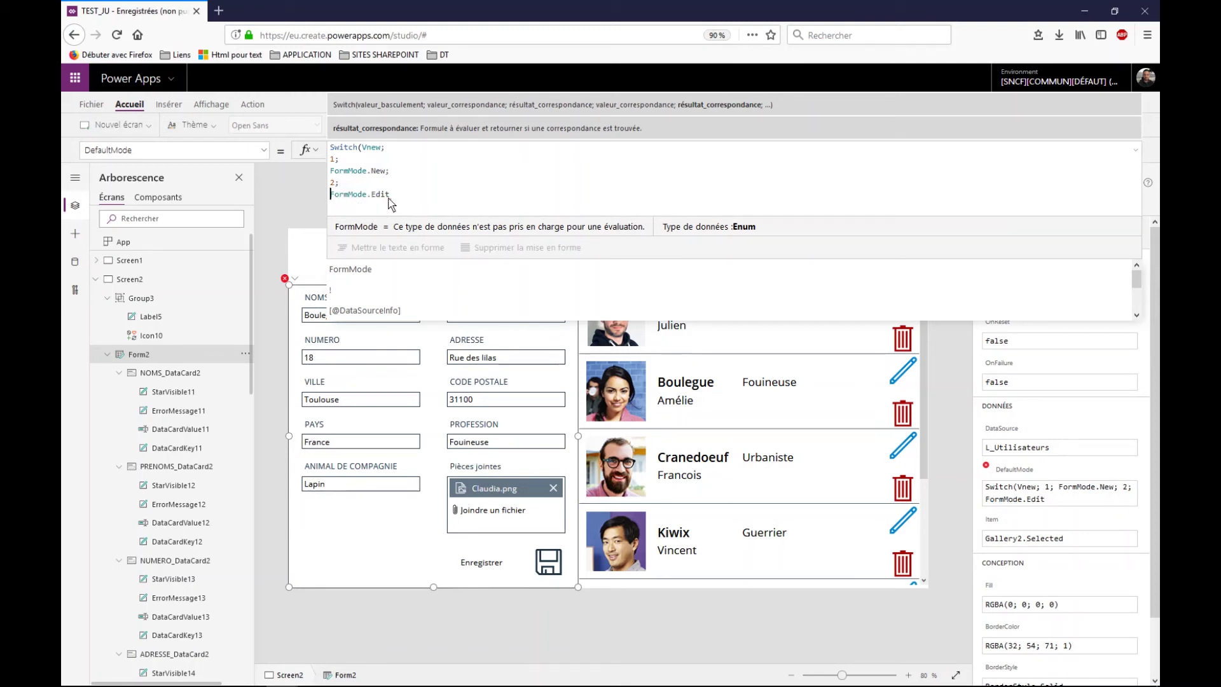
pyautogui.write(')')
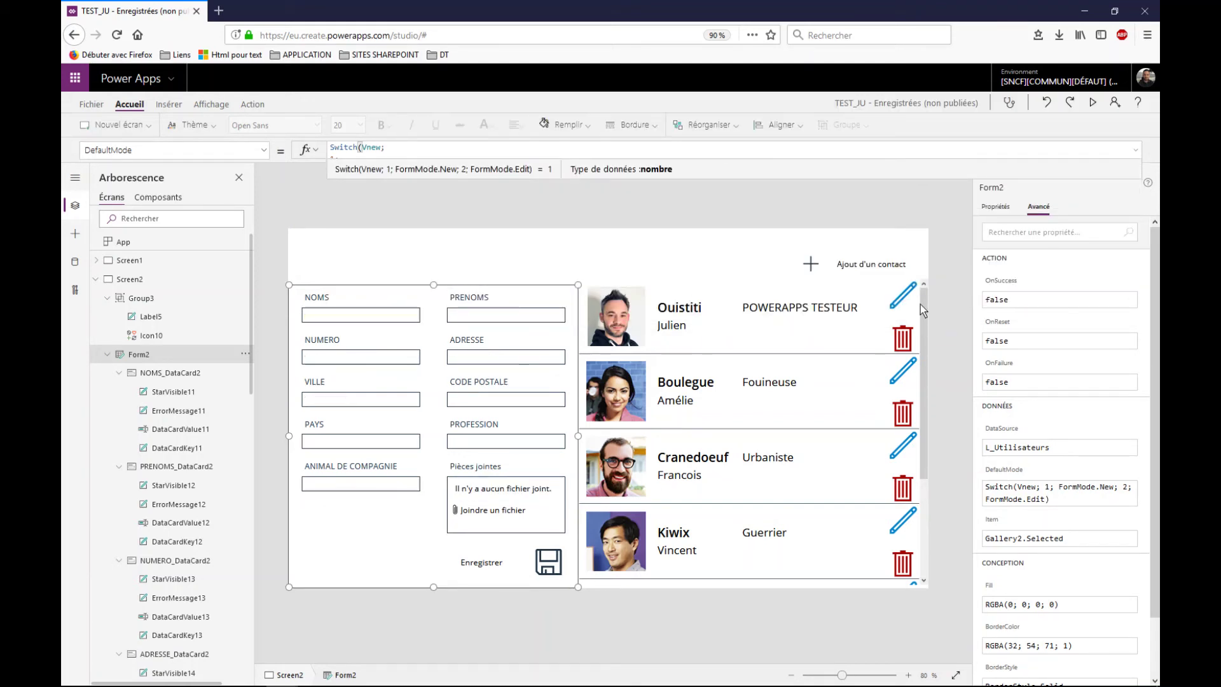
# Step: Extend the gallery pencil icon's OnSelect formula to Select(Parent);;Set(Vnew;2)
pyautogui.click(902, 302)
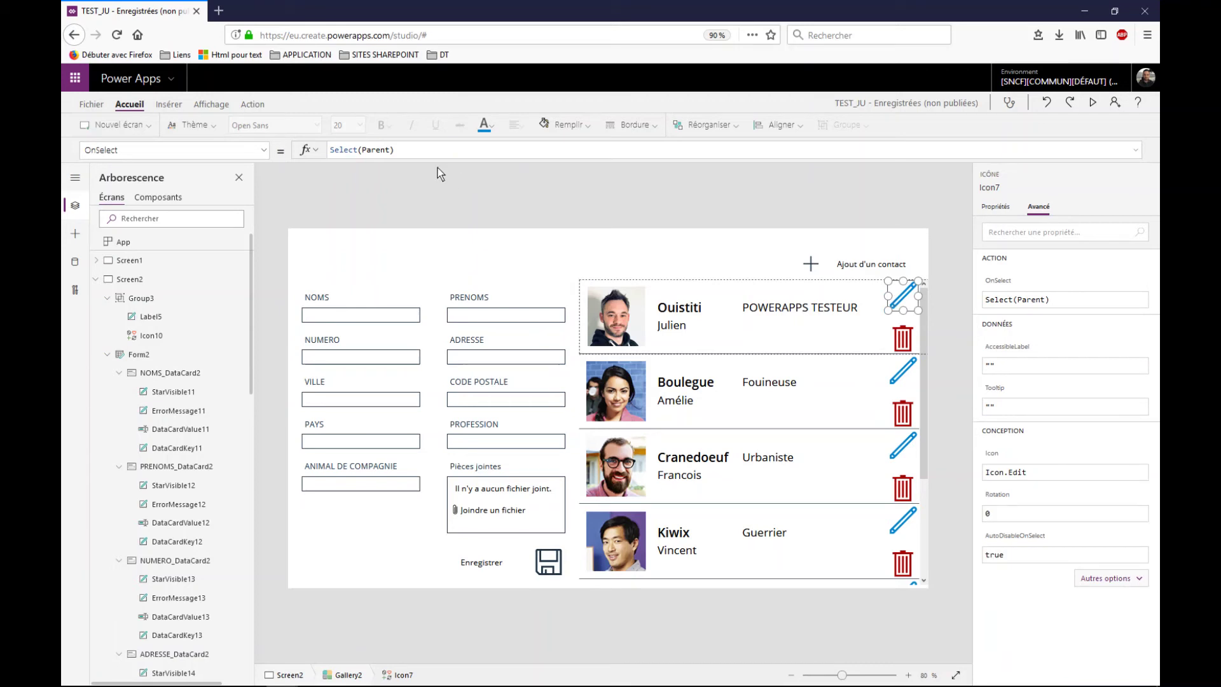
pyautogui.write(';;Set(')
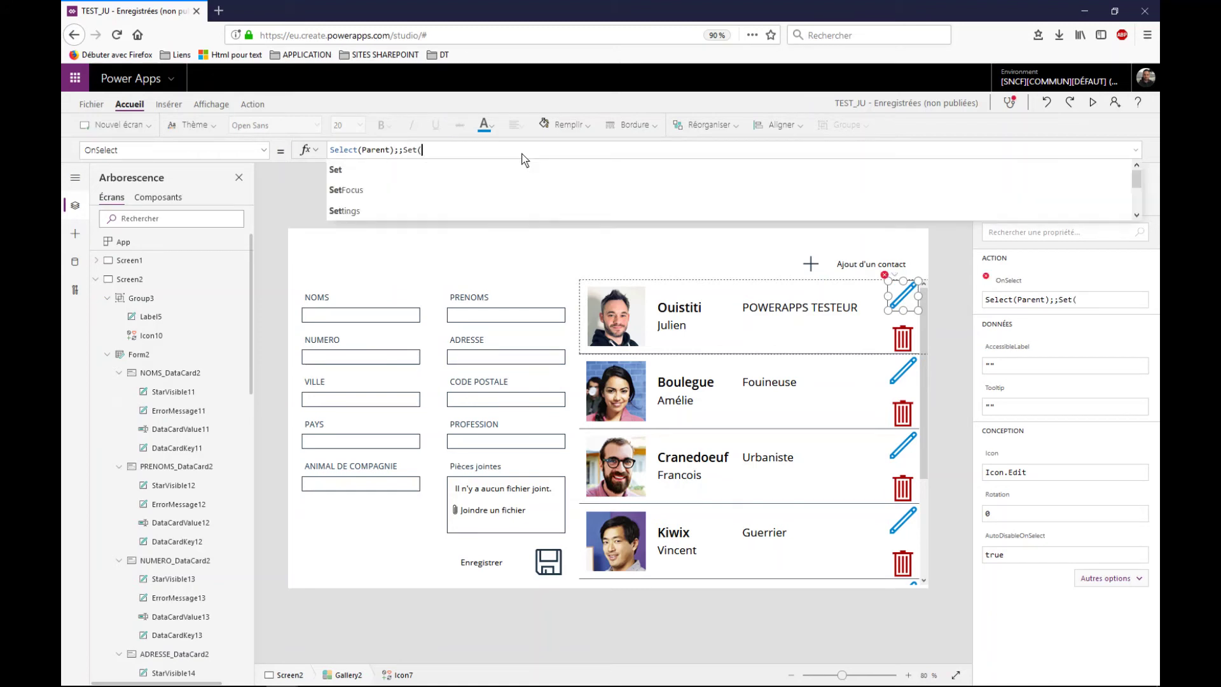
pyautogui.write('Vnew')
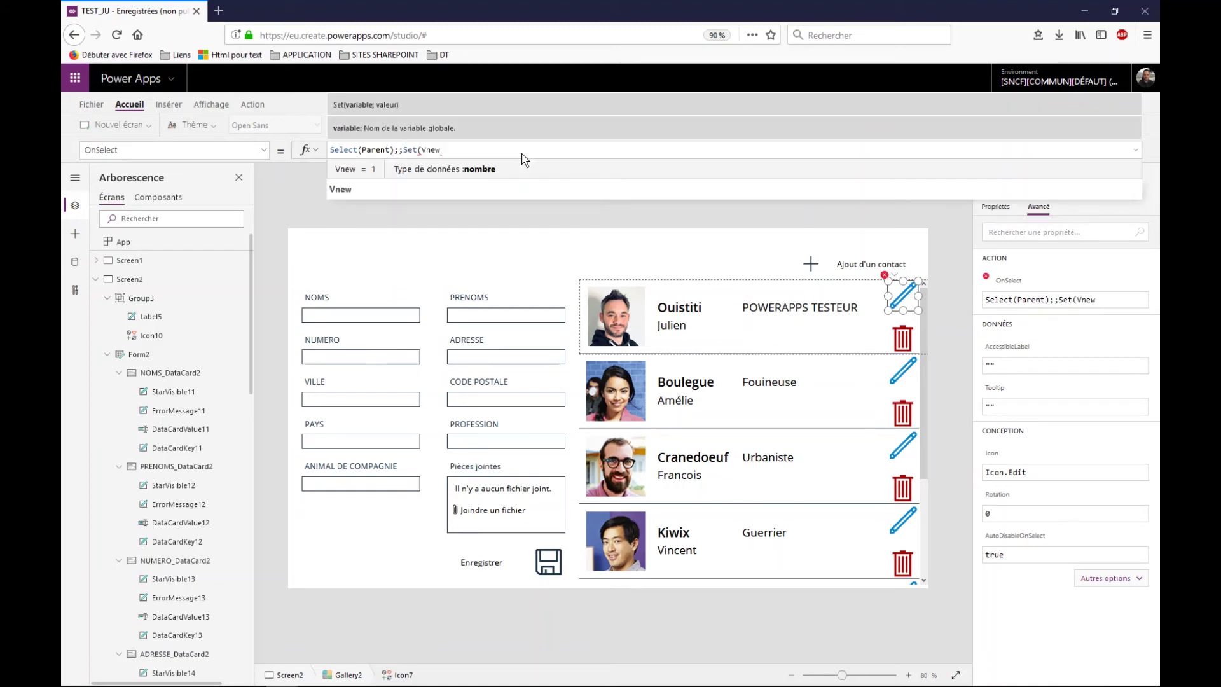
pyautogui.write(';2)')
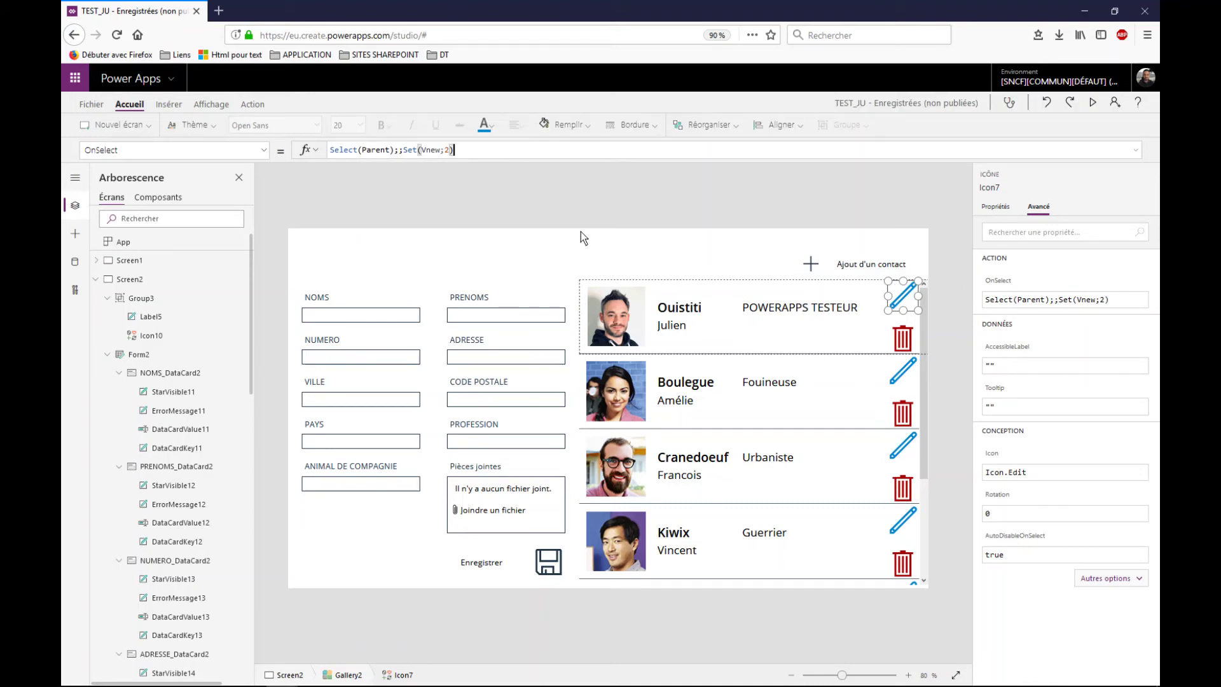
# Step: Preview the app and test the first contact's edit icon and the add-contact icon on the form
pyautogui.click(1092, 106)
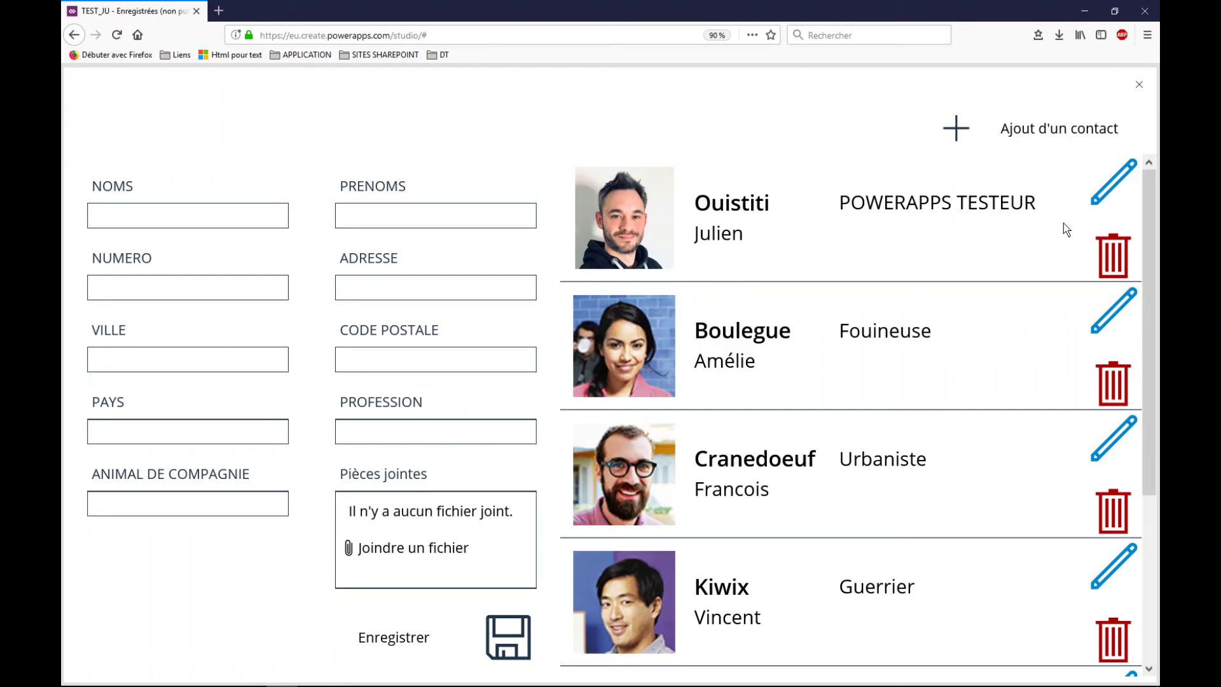
pyautogui.click(1115, 187)
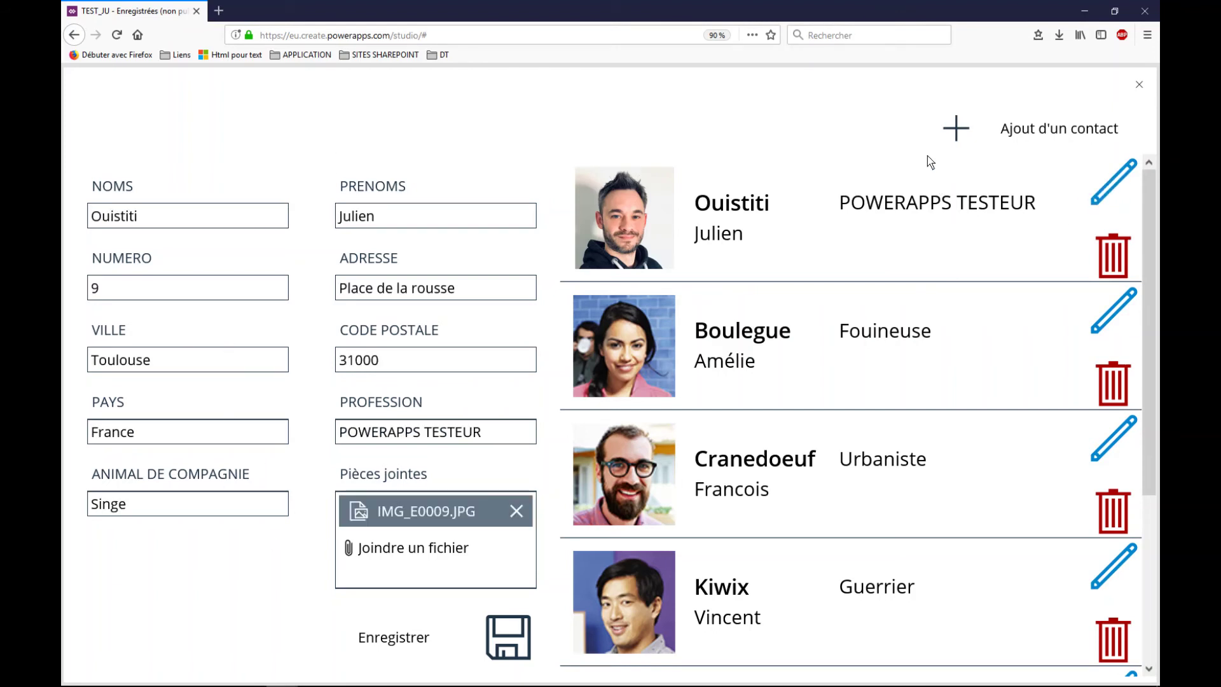
pyautogui.click(960, 127)
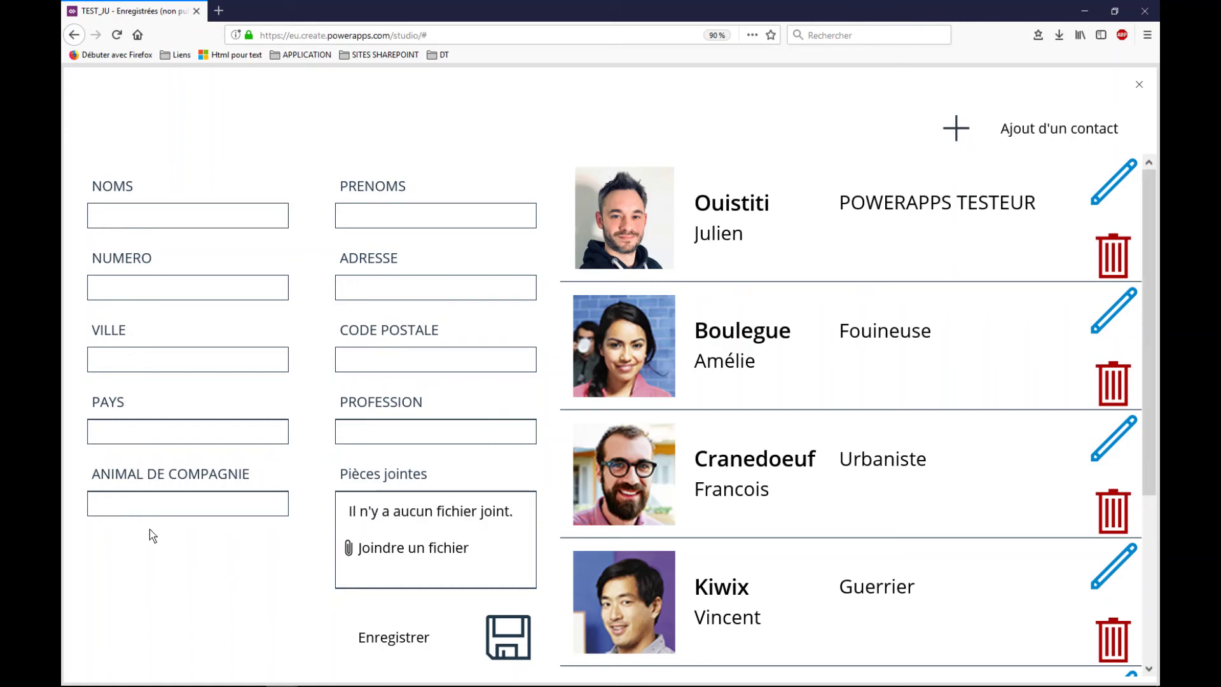
# Step: Test the first contact's edit icon again and close the app preview
pyautogui.click(1104, 184)
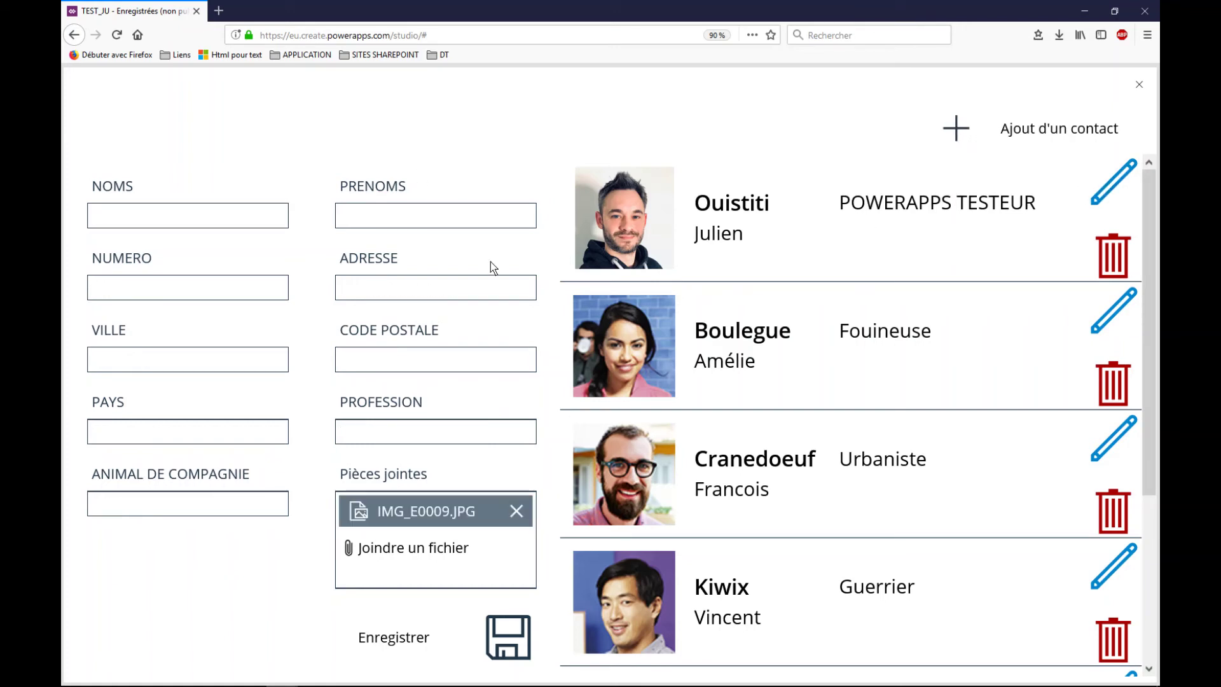
pyautogui.click(1139, 85)
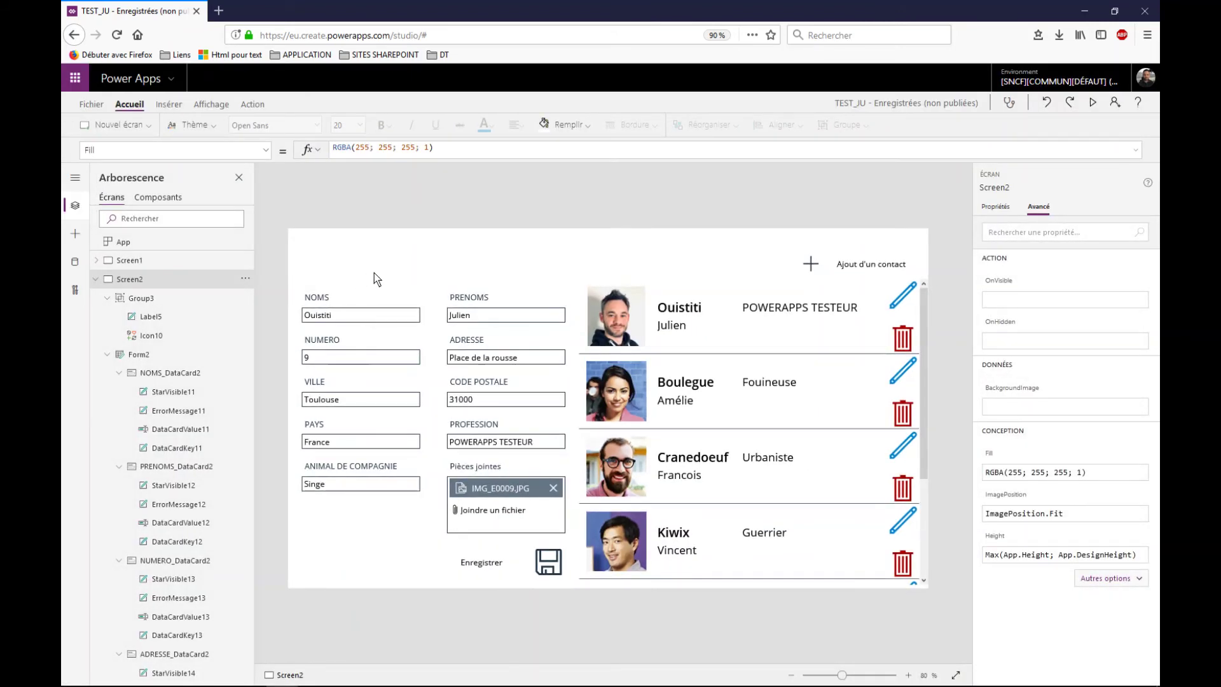
# Step: Insert a text label about 620 wide and 40 high directly above the form at X 0, Y 80, with centred text
pyautogui.click(117, 124)
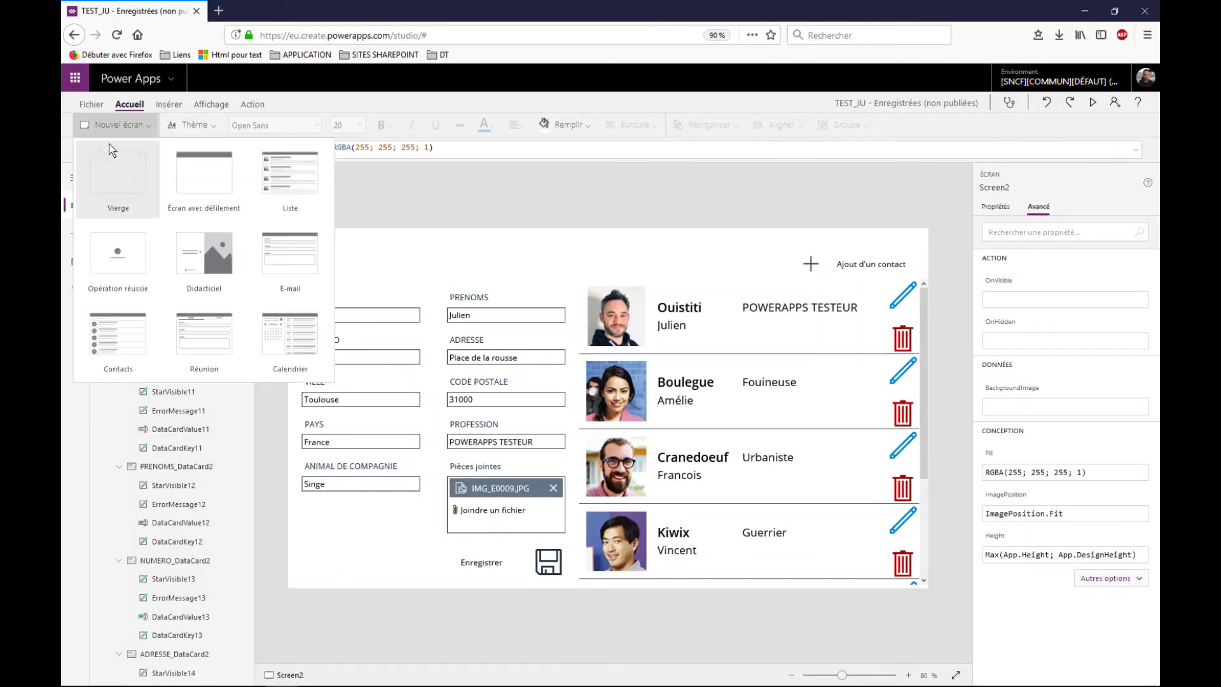
pyautogui.click(168, 103)
pyautogui.click(194, 124)
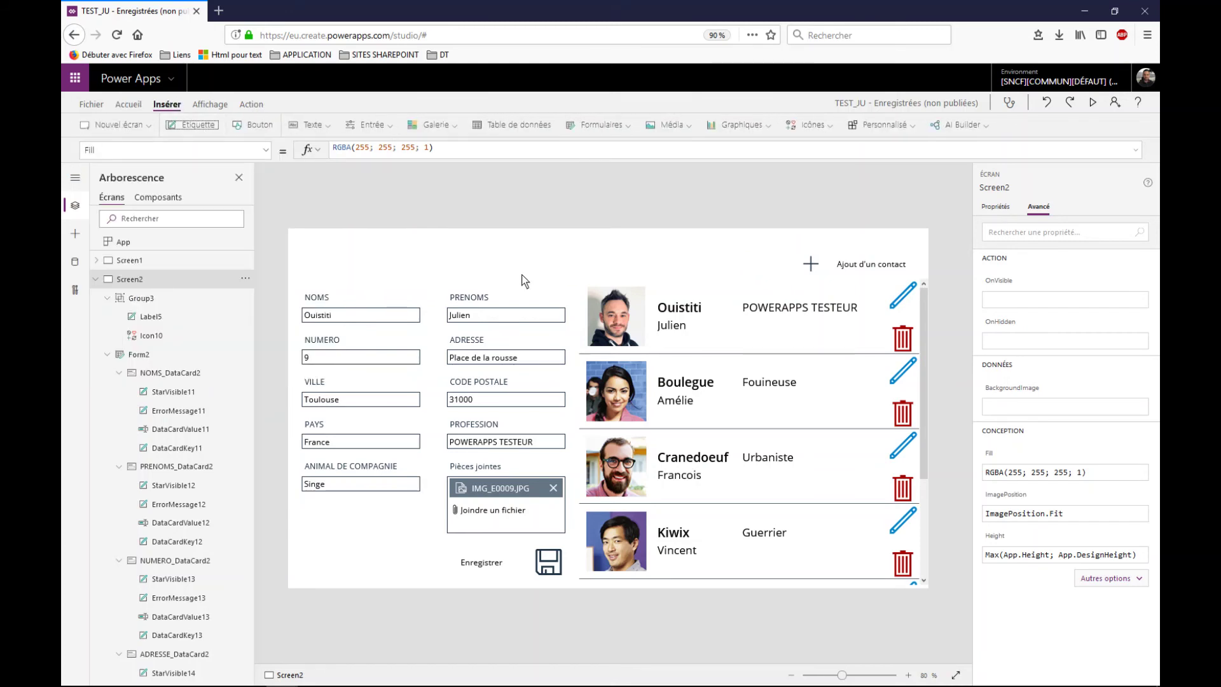
pyautogui.moveTo(339, 258); pyautogui.dragTo(579, 284)
pyautogui.click(996, 207)
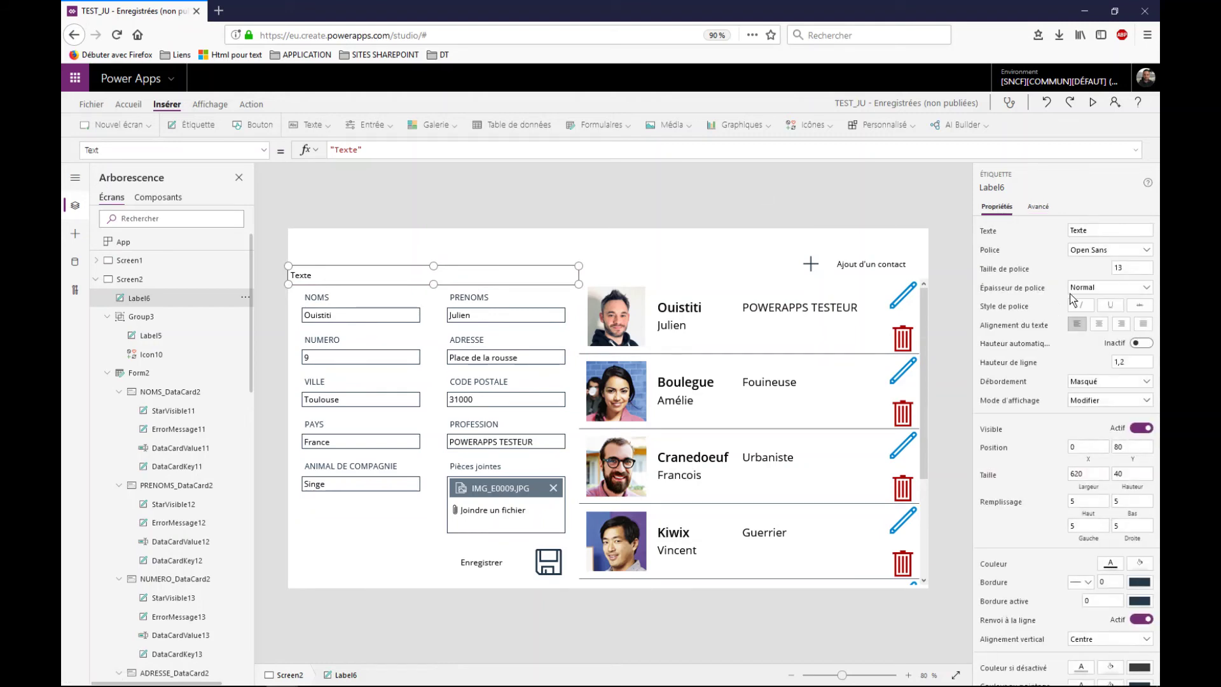
pyautogui.click(1099, 324)
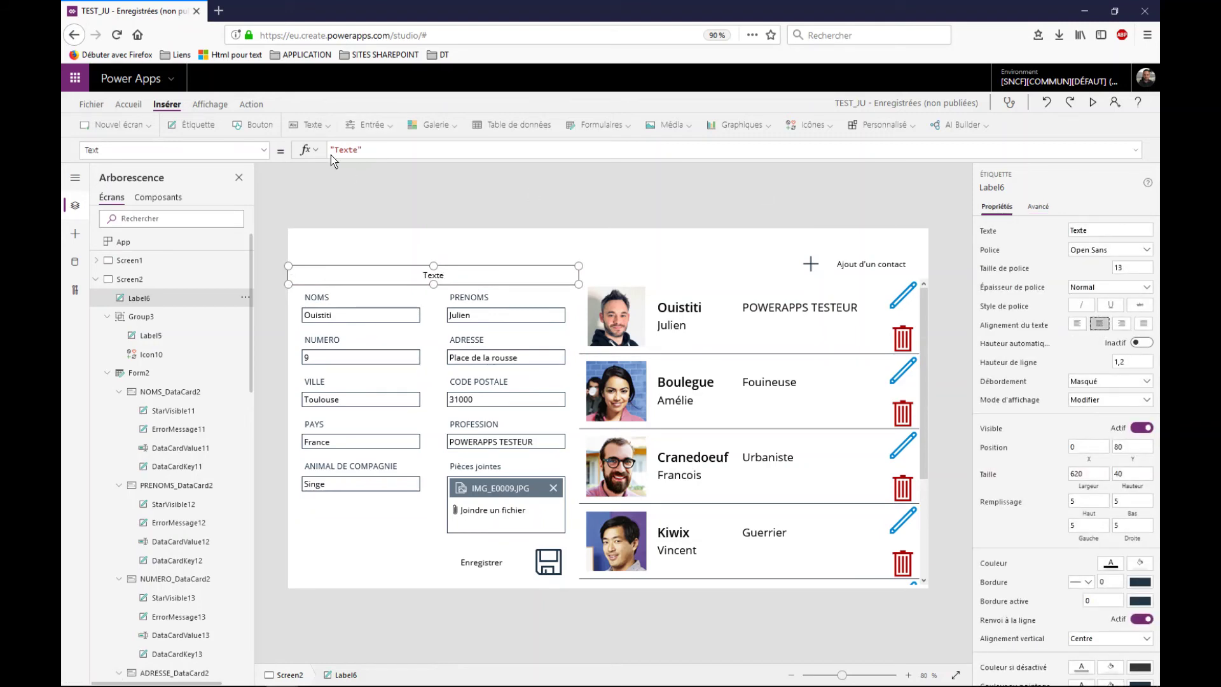
# Step: Replace the label's default text with "Création" and make it the case 1 result of a Switch on Vnew, on separate lines
pyautogui.moveTo(348, 151); pyautogui.dragTo(357, 151)
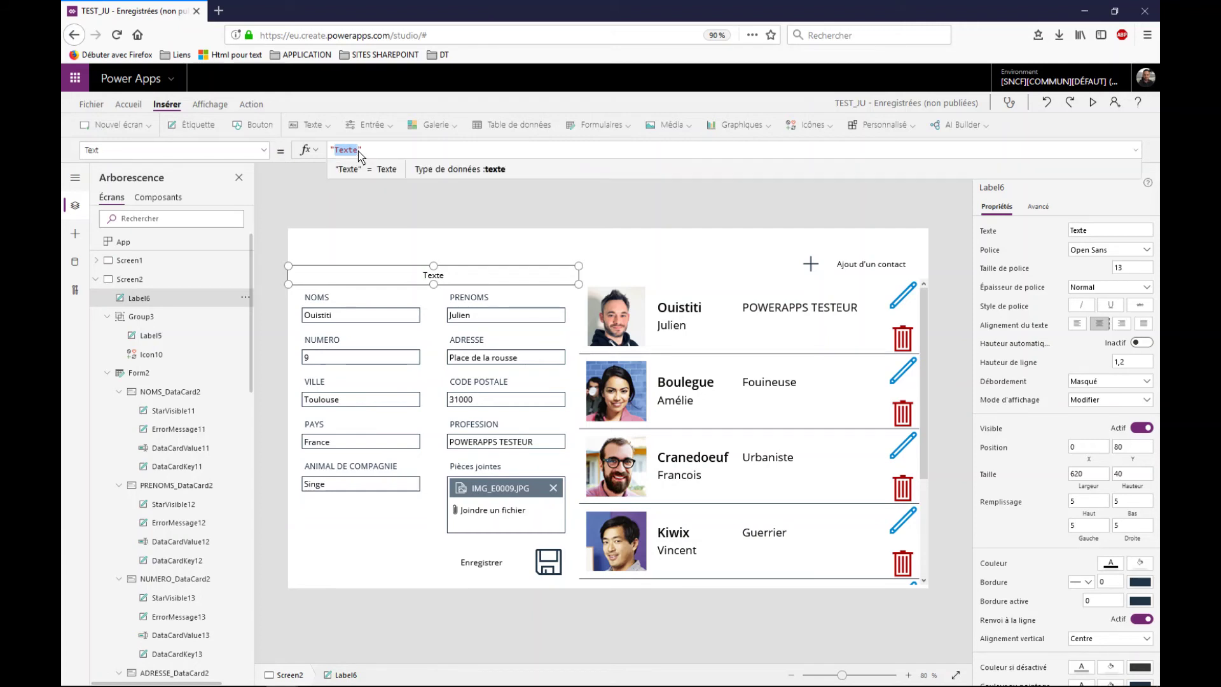
pyautogui.write('Création')
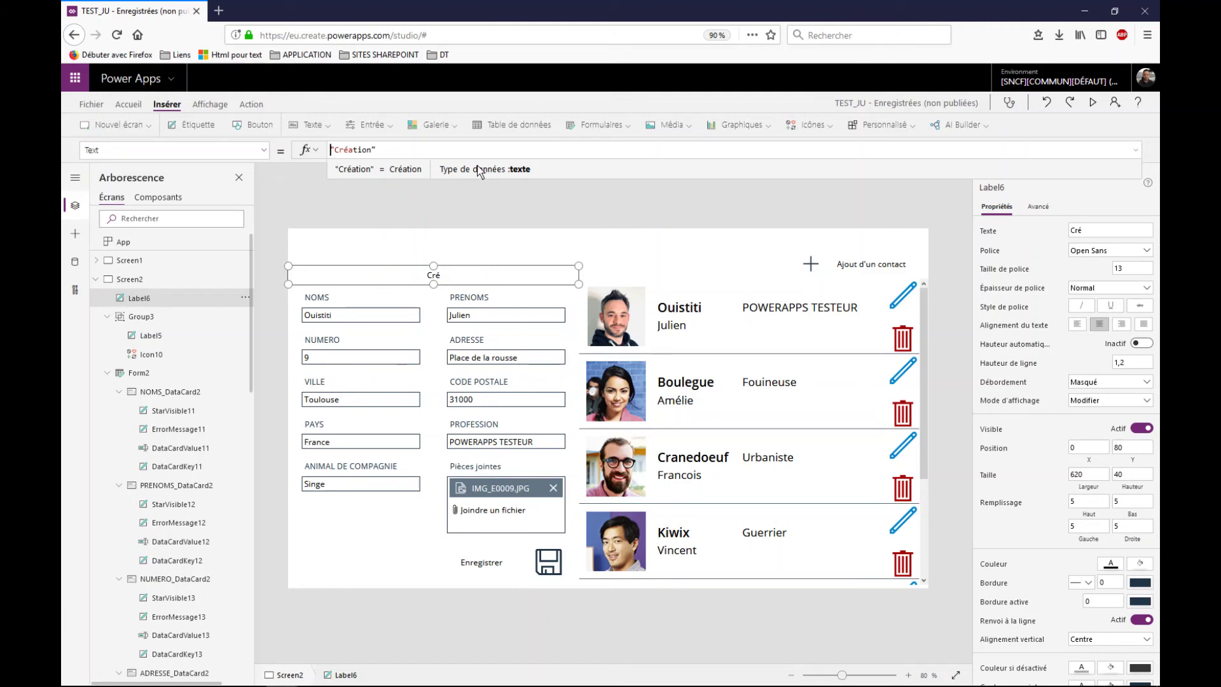
pyautogui.write('Switch(V')
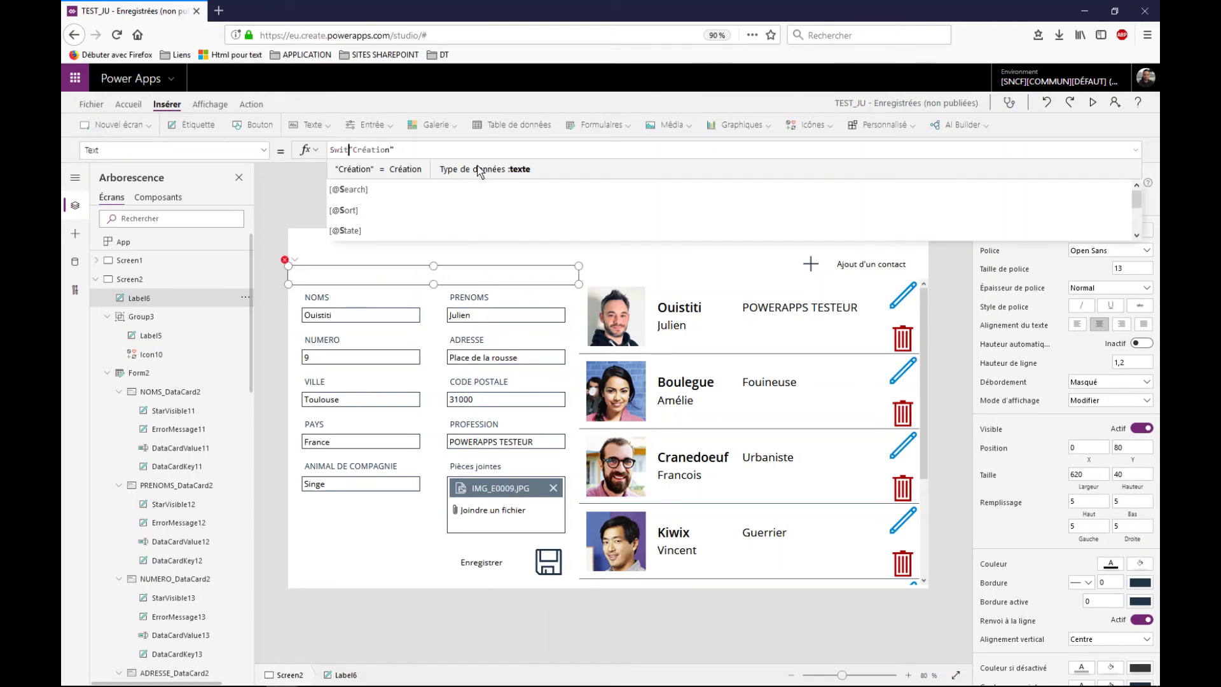
pyautogui.write('new;')
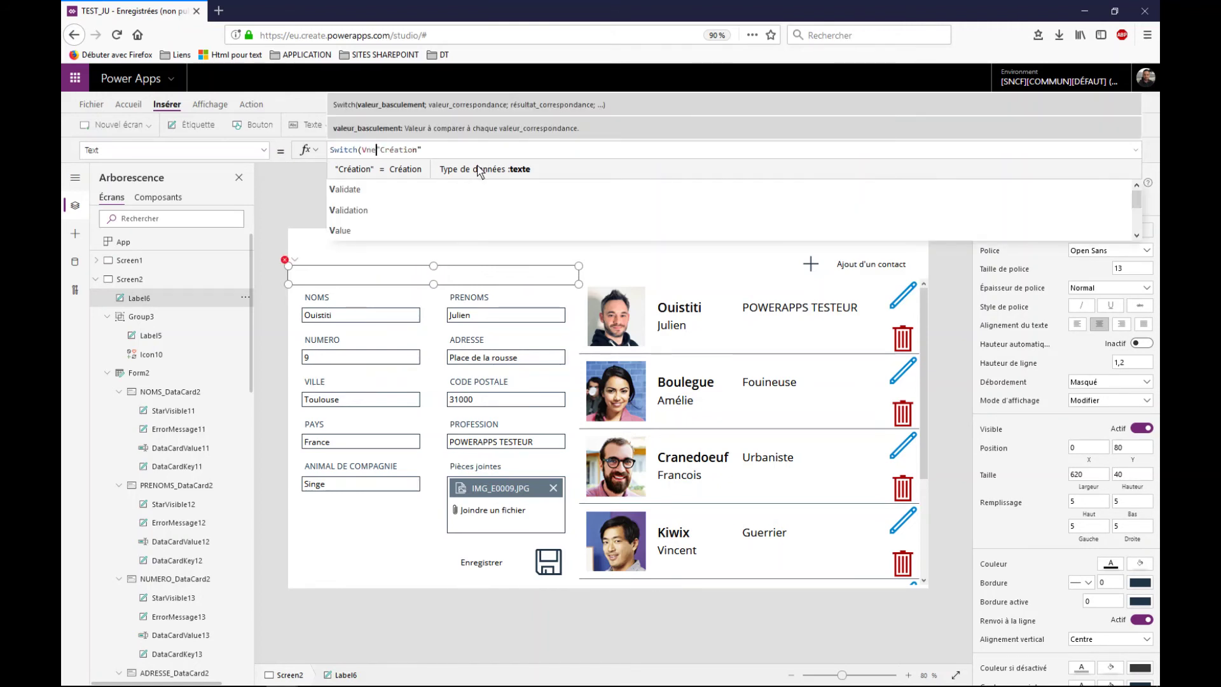
pyautogui.hotkey('shift', 'Return')
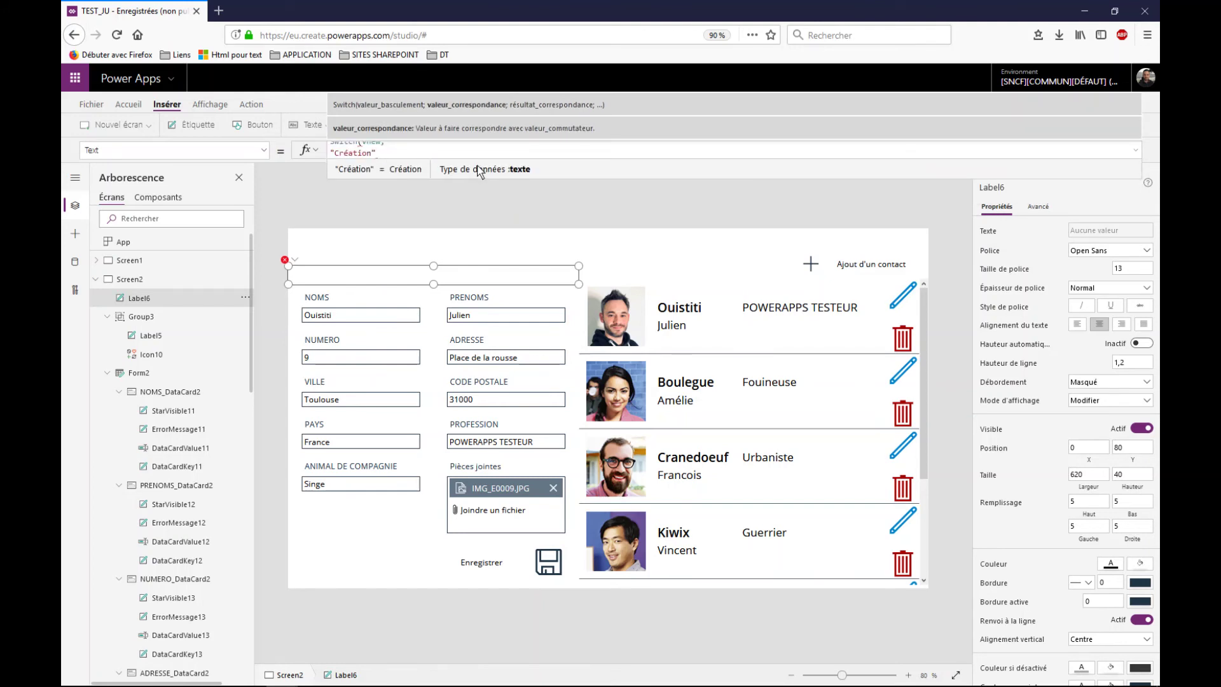
pyautogui.write('1;')
pyautogui.hotkey('shift', 'Return')
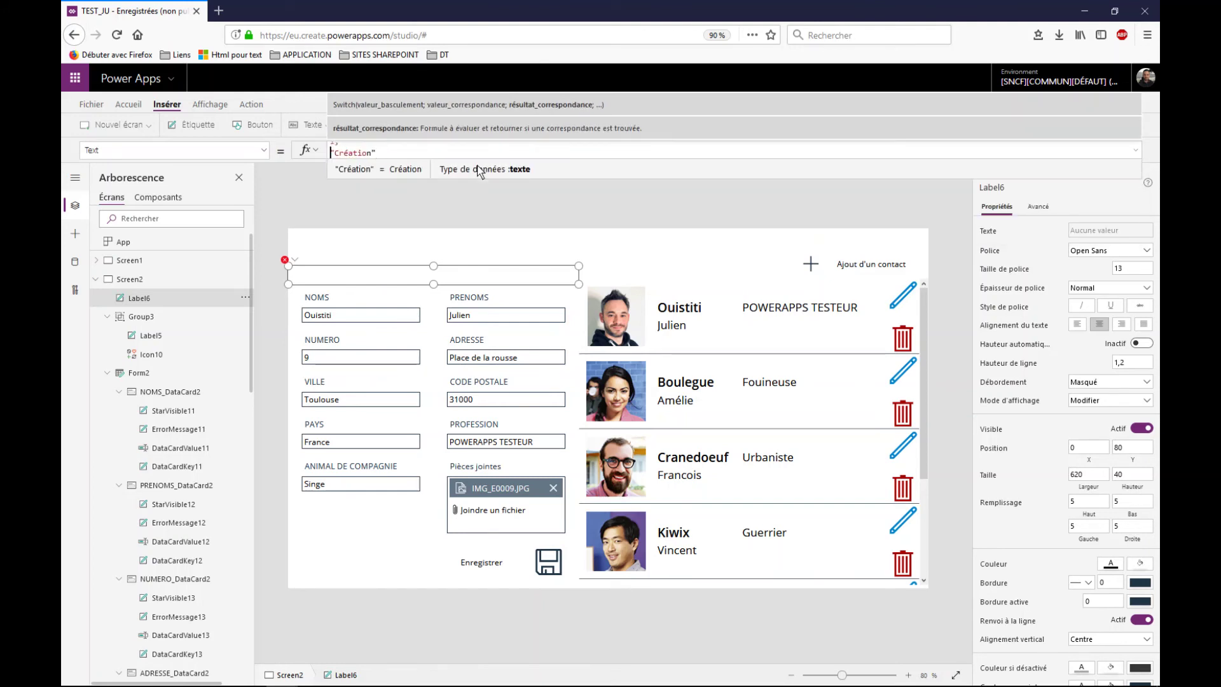
pyautogui.press('Right')
pyautogui.press('Right')
pyautogui.press('Right')
pyautogui.press('Right')
pyautogui.press('Right')
pyautogui.press('Right')
pyautogui.press('Right')
pyautogui.press('Right')
pyautogui.press('Right')
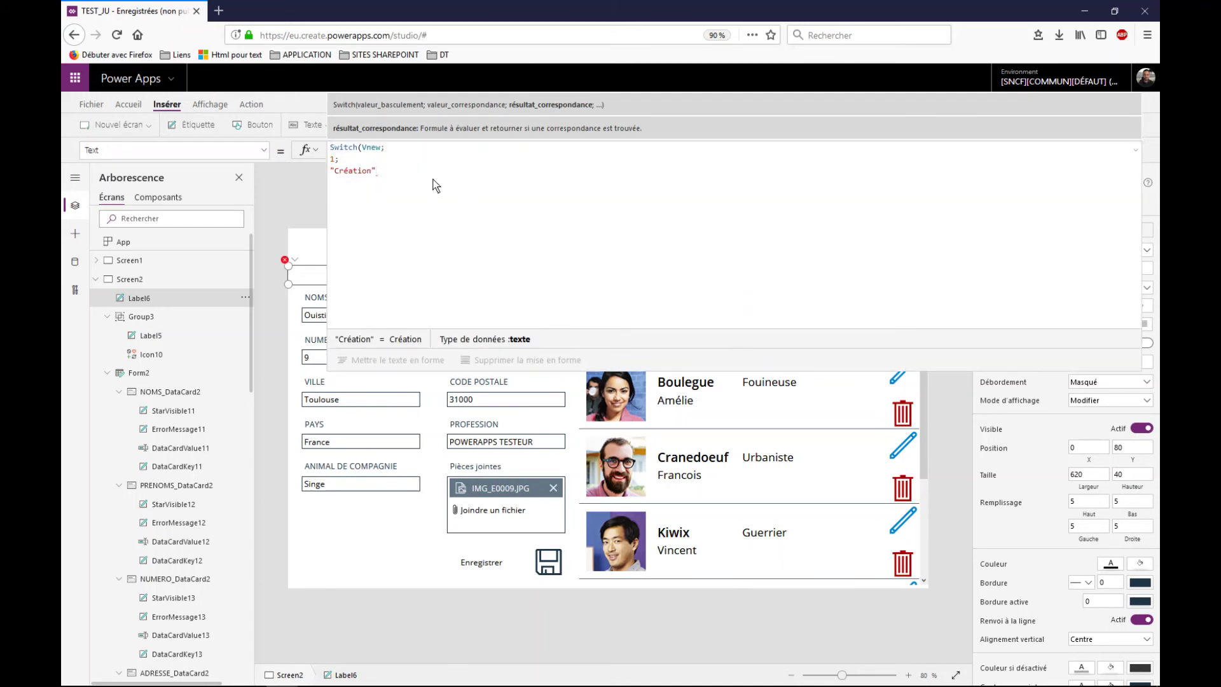
# Step: Add case 2 returning "Modification" to the label's Switch formula and close the formula
pyautogui.write(';')
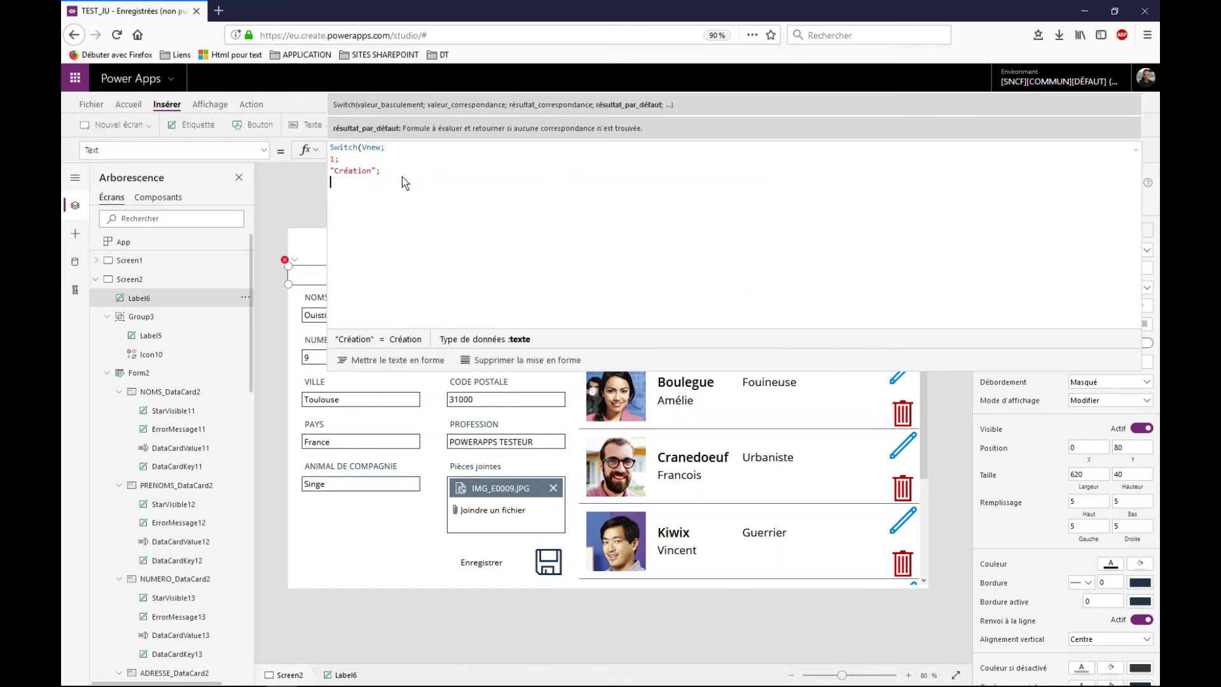
pyautogui.hotkey('shift', 'Return')
pyautogui.write('2;')
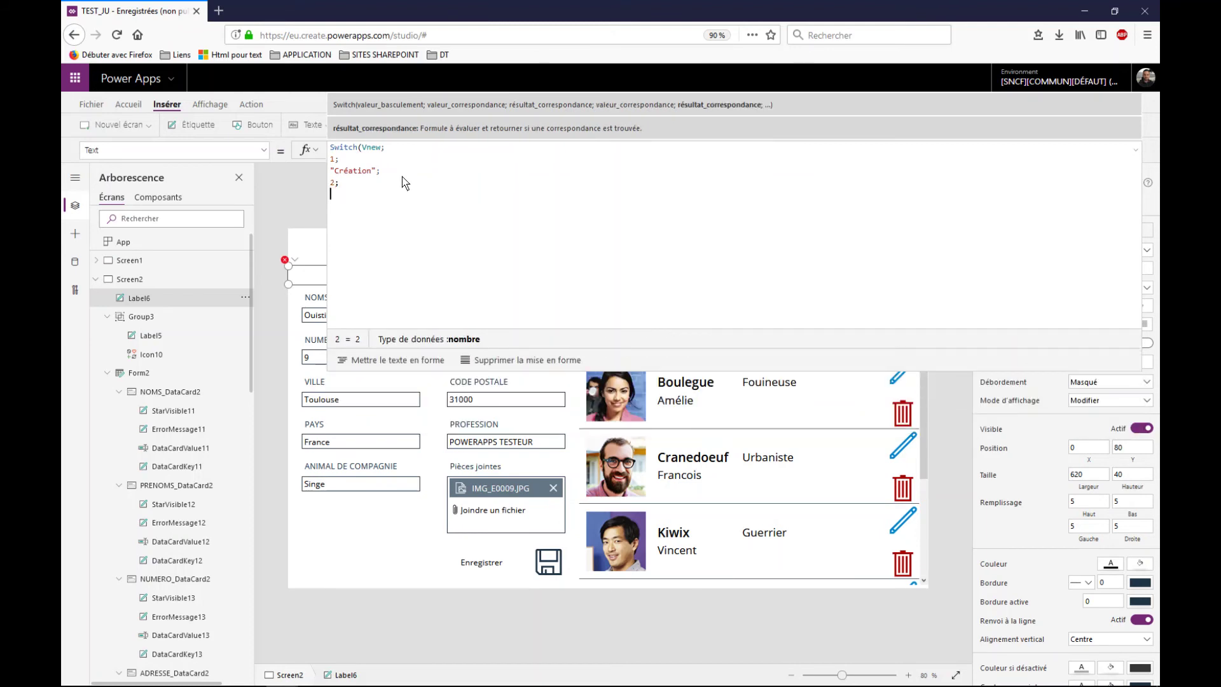
pyautogui.hotkey('shift', 'Return')
pyautogui.write('"Mo')
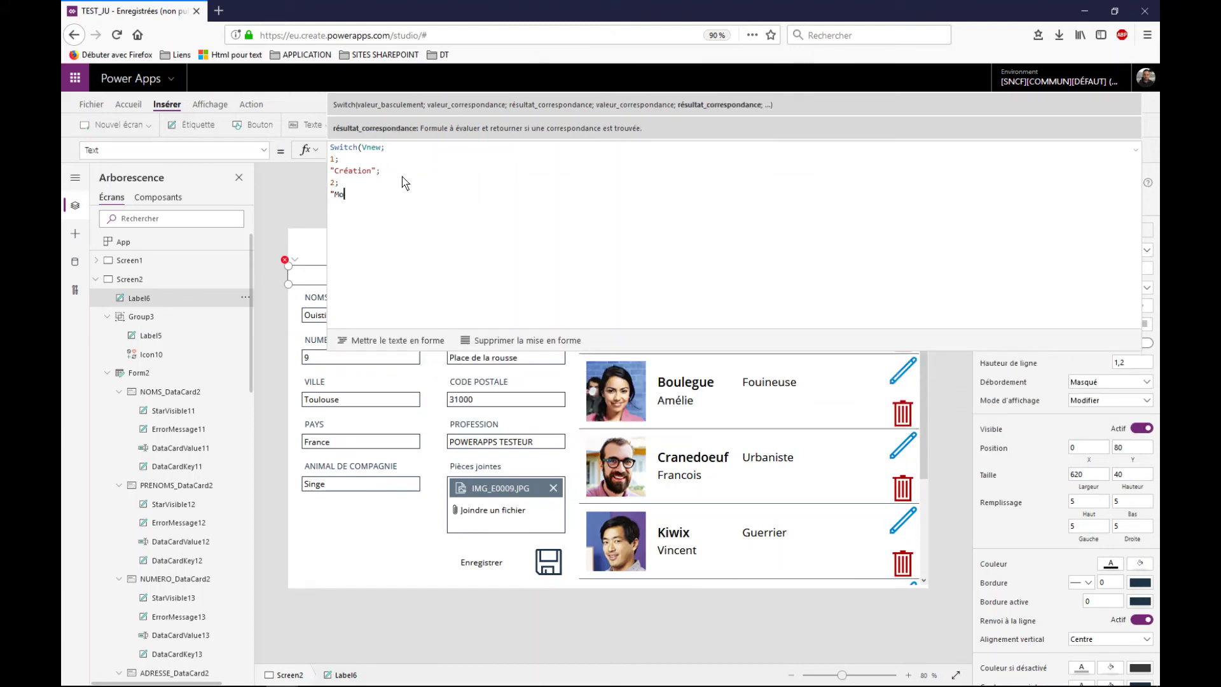
pyautogui.write('di')
pyautogui.write('"')
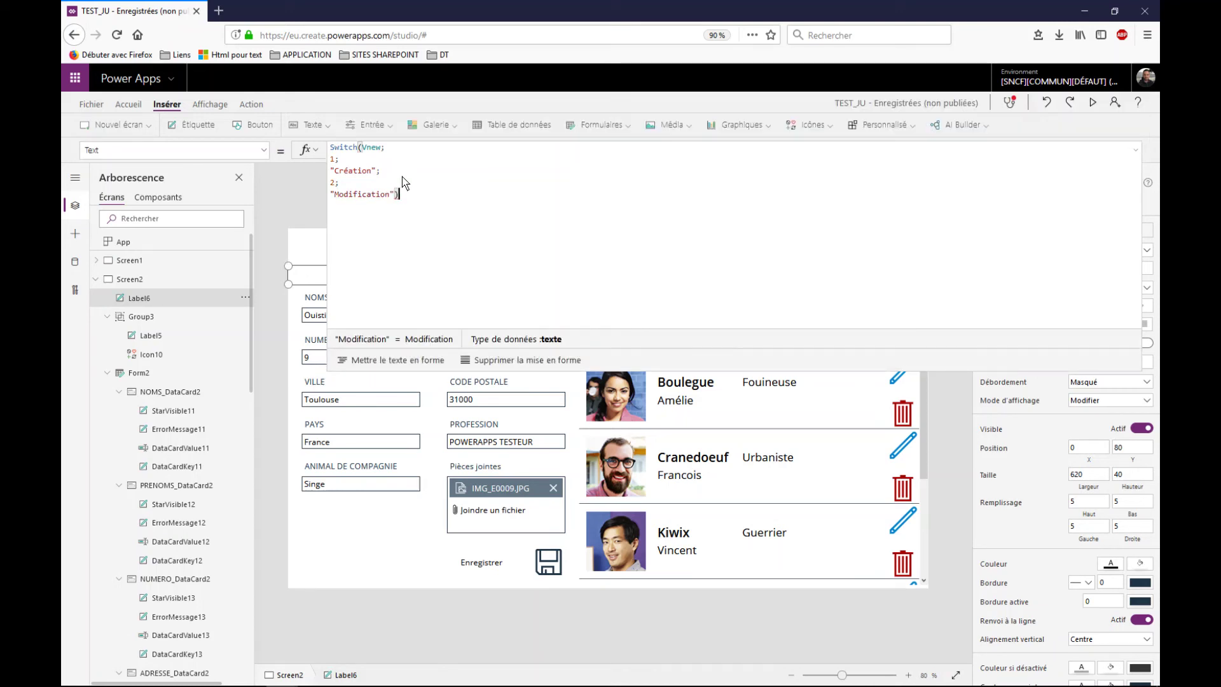
pyautogui.click(805, 371)
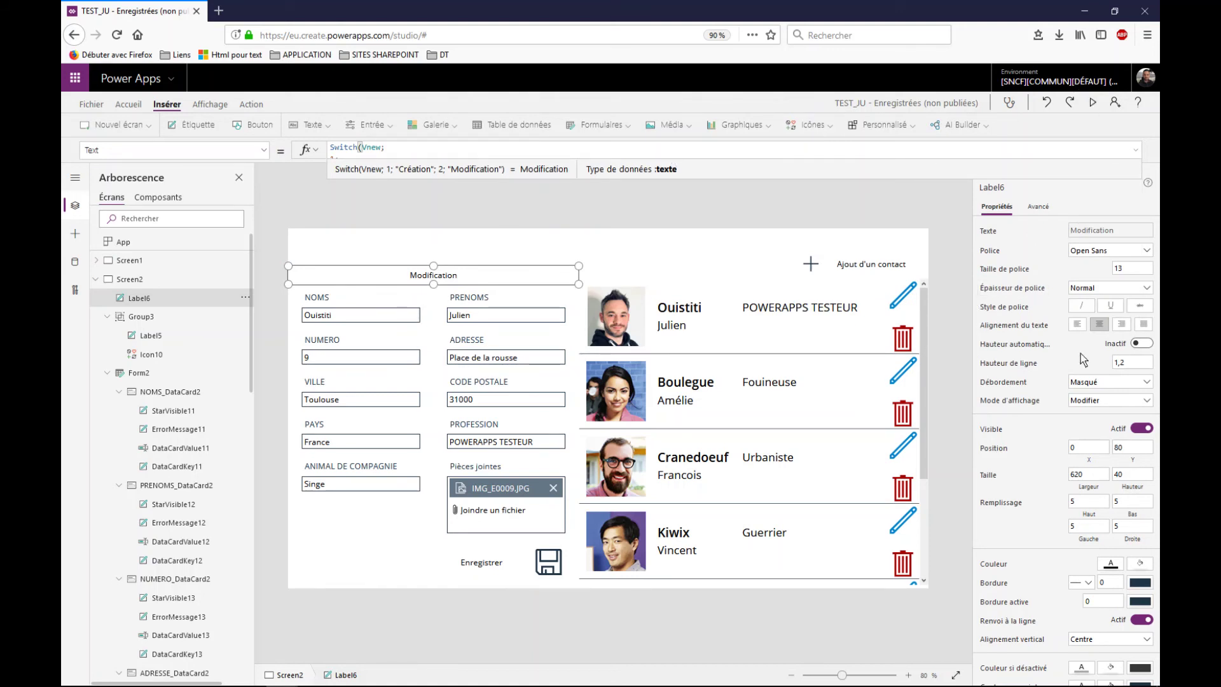
# Step: Fill the label's background with the slate blue-grey theme colour
pyautogui.click(1140, 562)
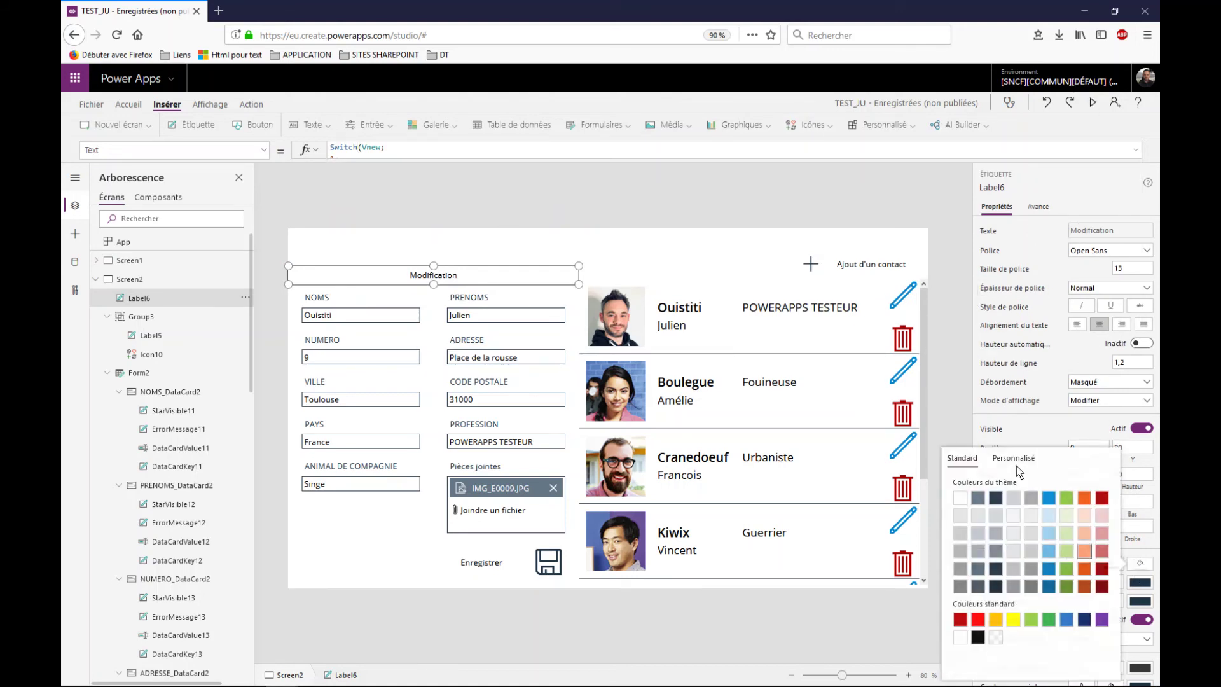
pyautogui.click(978, 498)
pyautogui.click(613, 234)
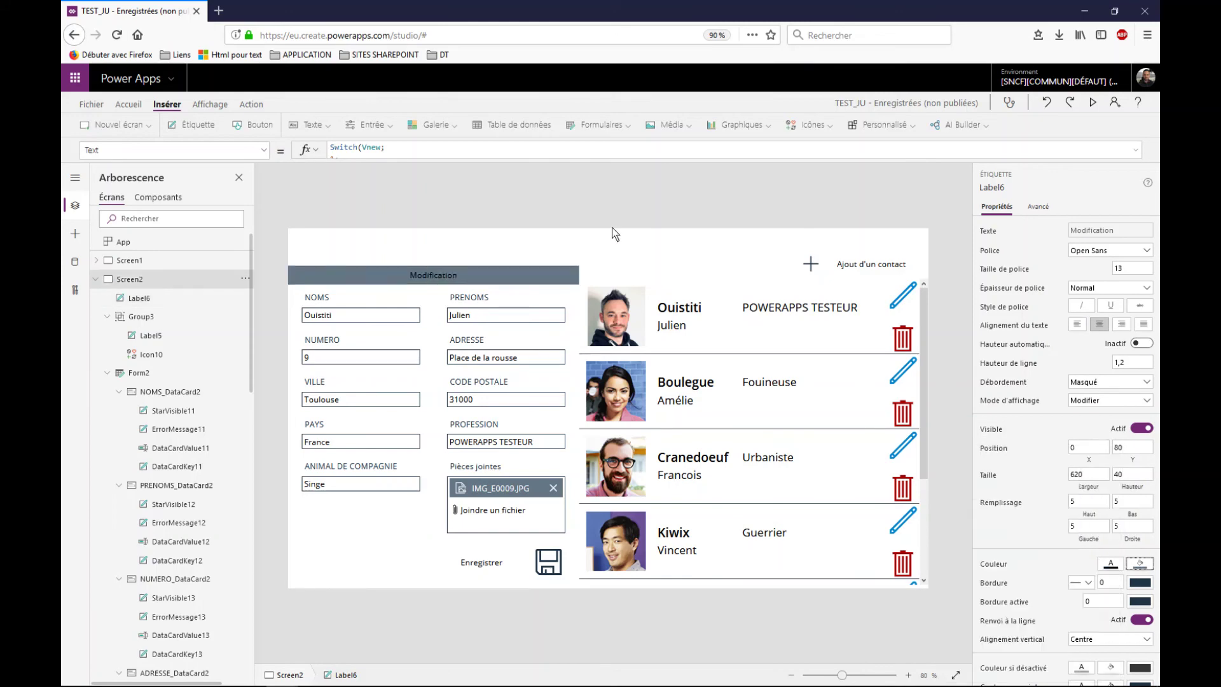
# Step: Preview the app and start a new contact with TEST as both last name and first name
pyautogui.click(1091, 102)
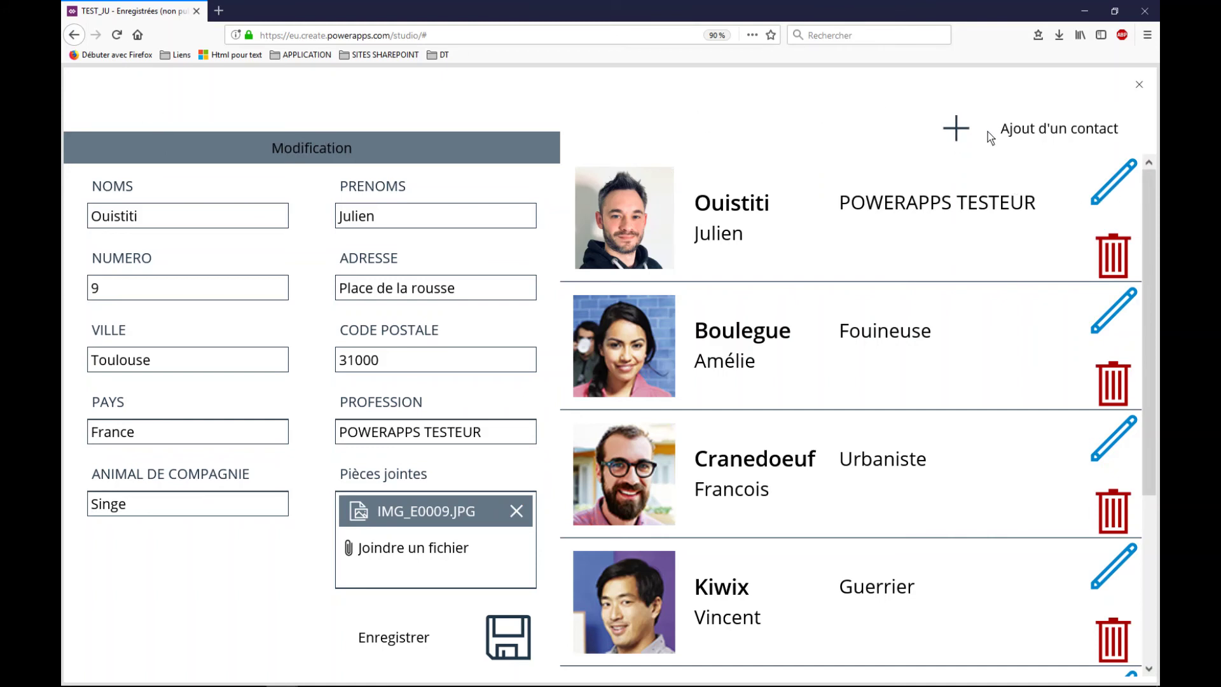
pyautogui.click(962, 129)
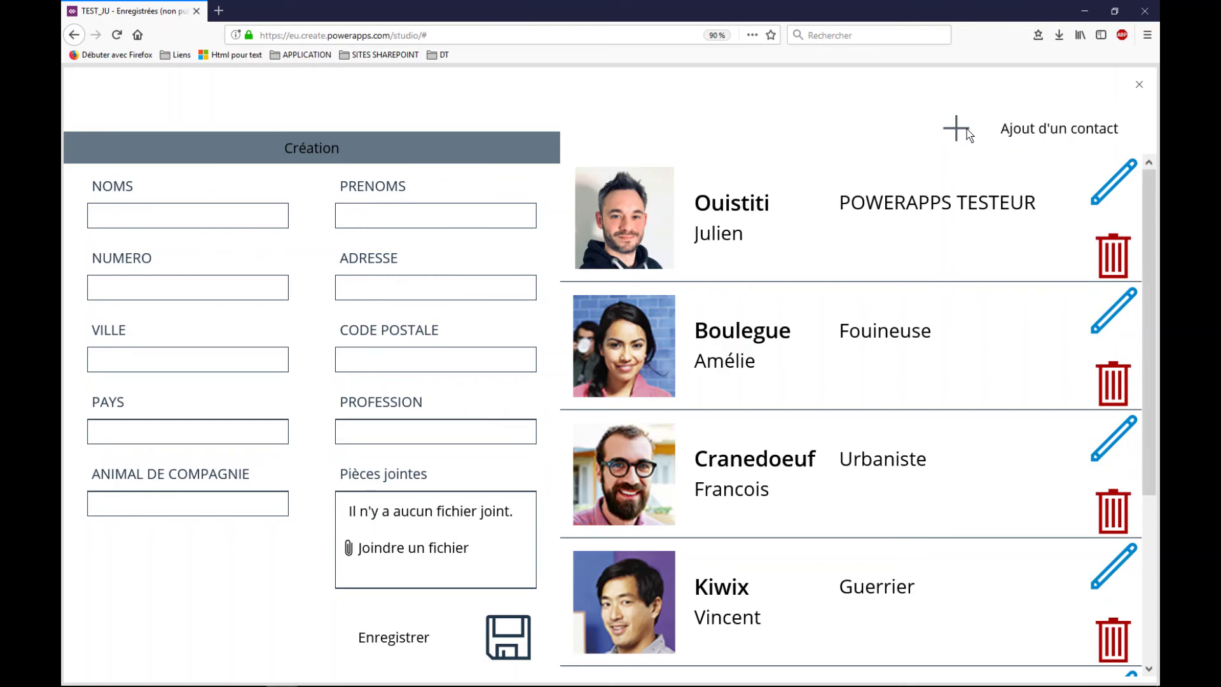
pyautogui.click(215, 227)
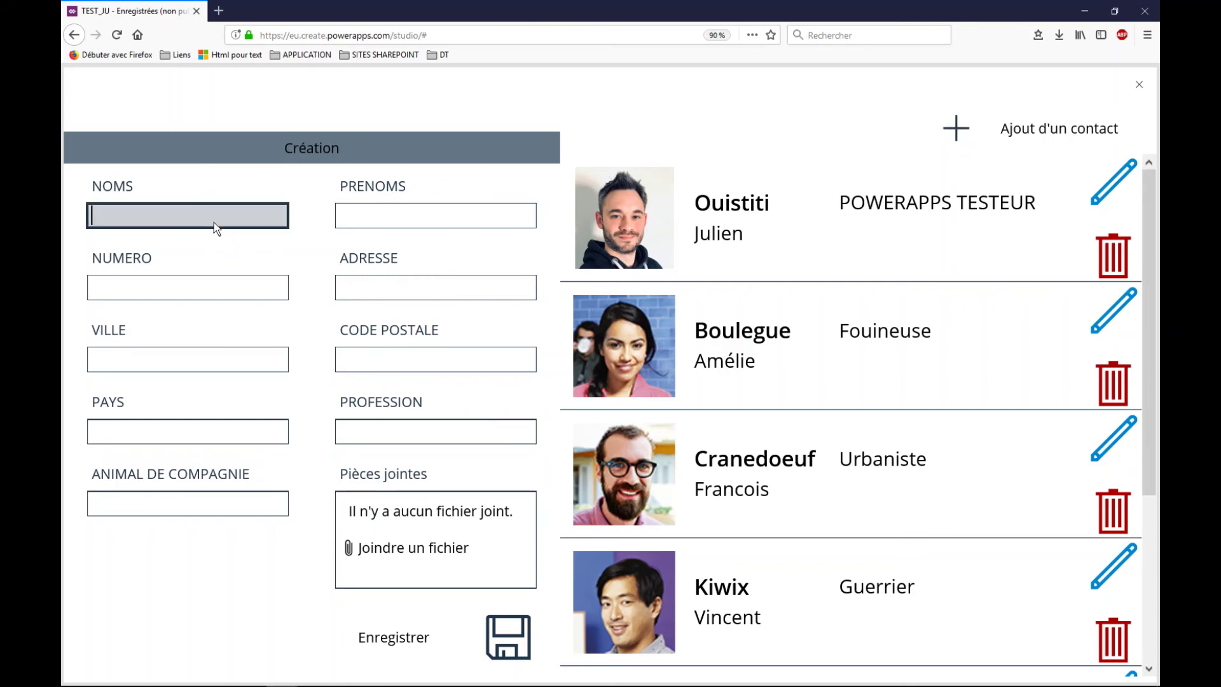
pyautogui.write('TEST')
pyautogui.press('Tab')
pyautogui.write('TE')
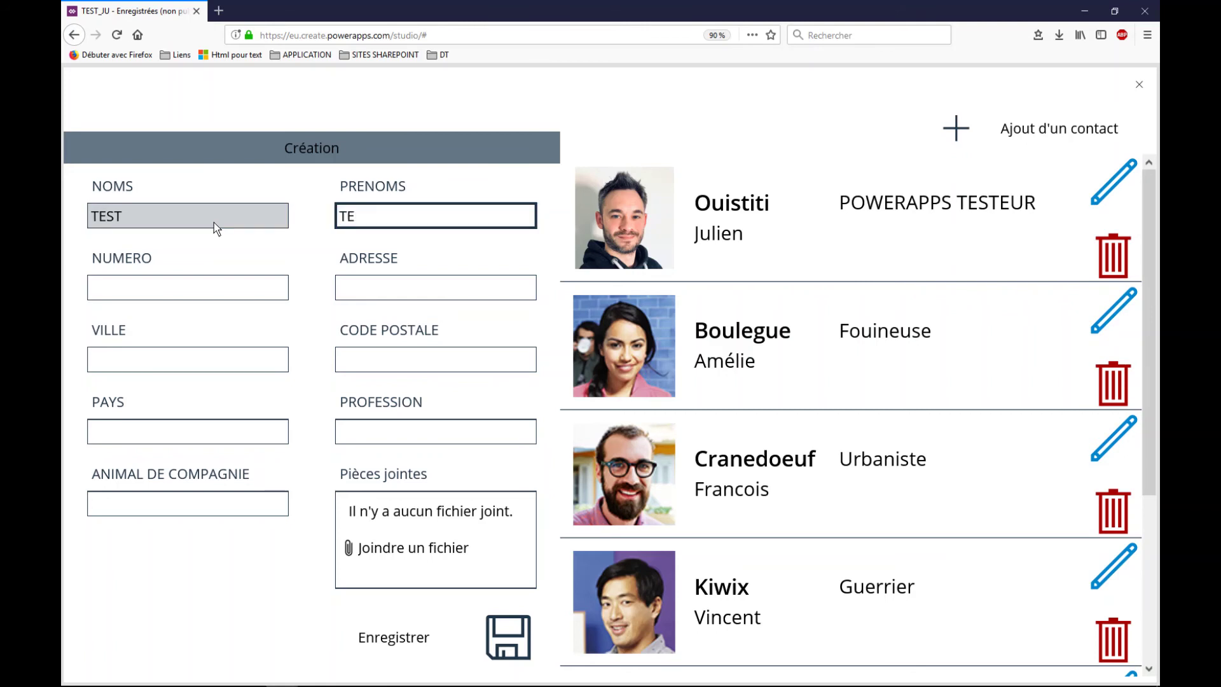
pyautogui.write('ST')
# Step: Fill in the new contact's number, address, city and postal code
pyautogui.press('Tab')
pyautogui.write('8')
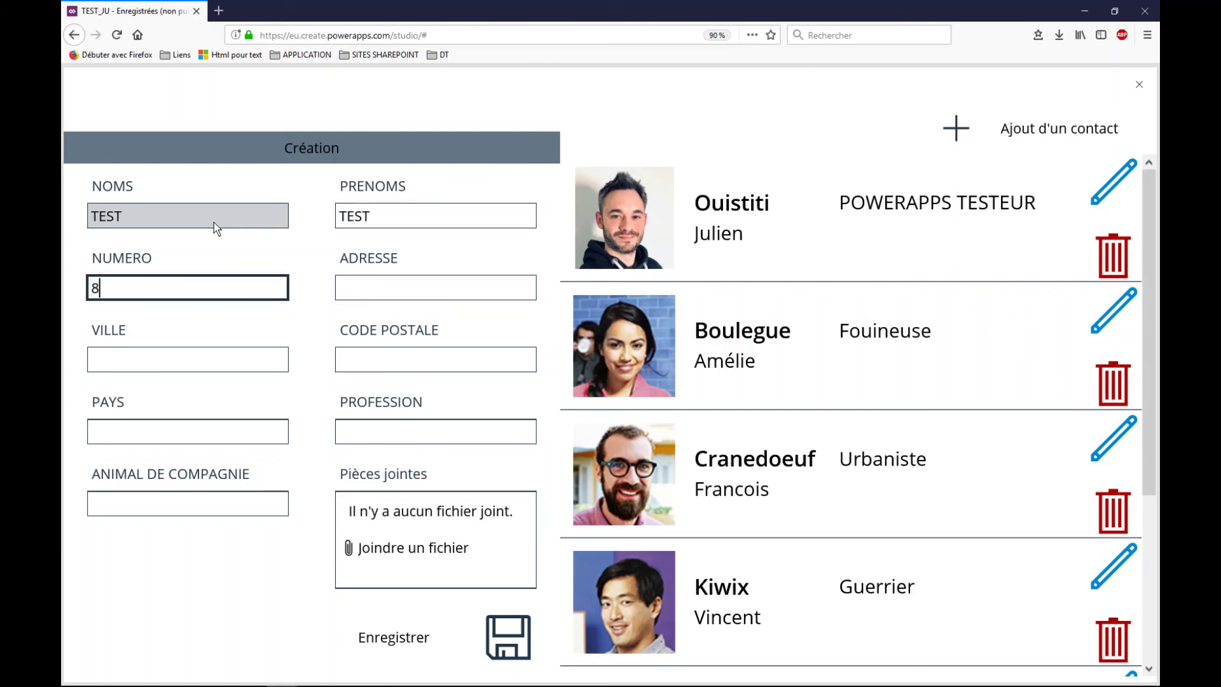
pyautogui.press('Tab')
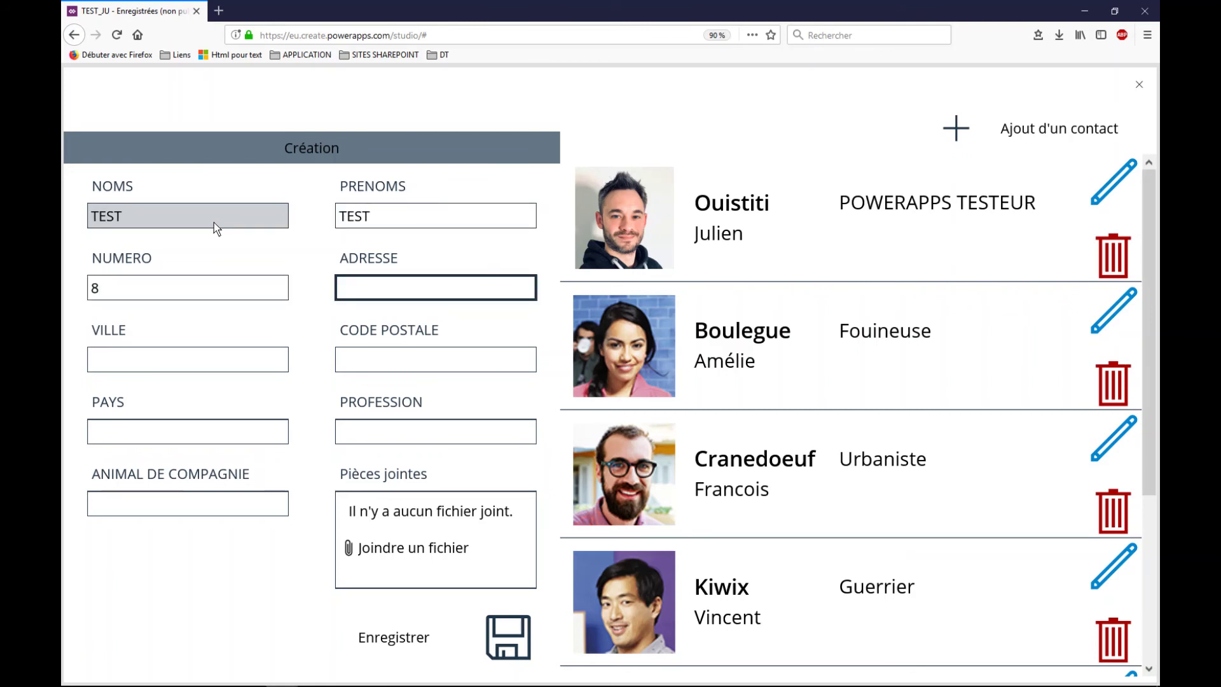
pyautogui.write("J'en sais rien")
pyautogui.click(135, 356)
pyautogui.write('TOULOUSE')
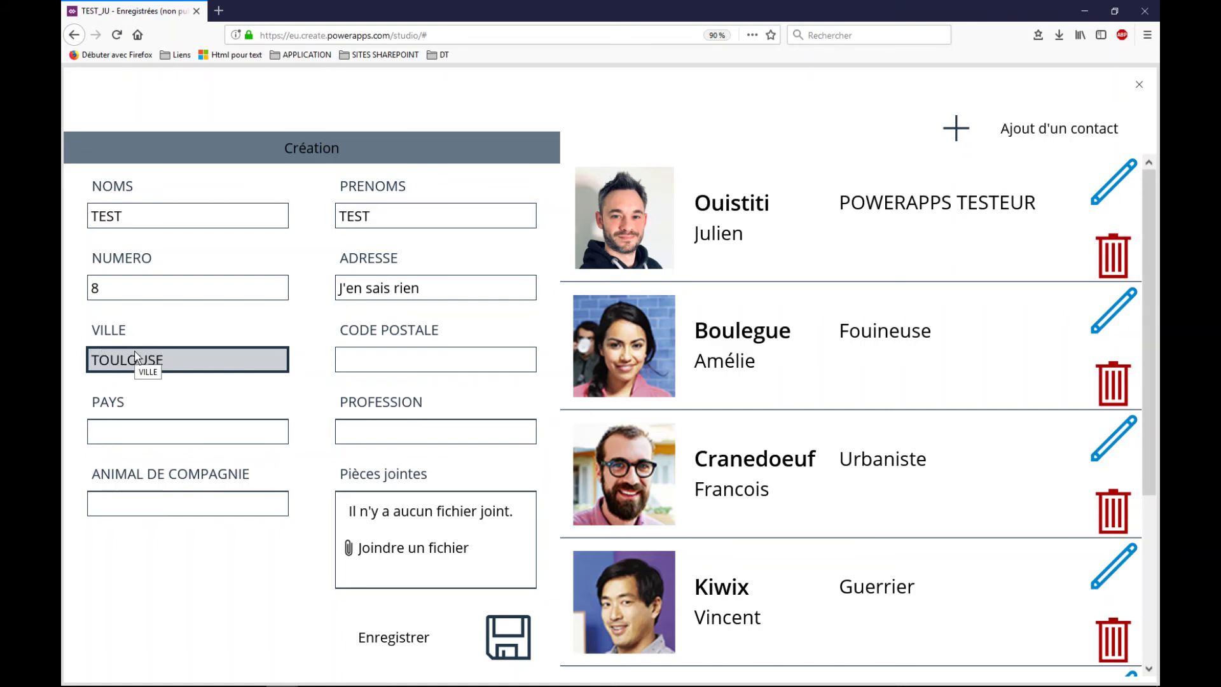
pyautogui.click(408, 356)
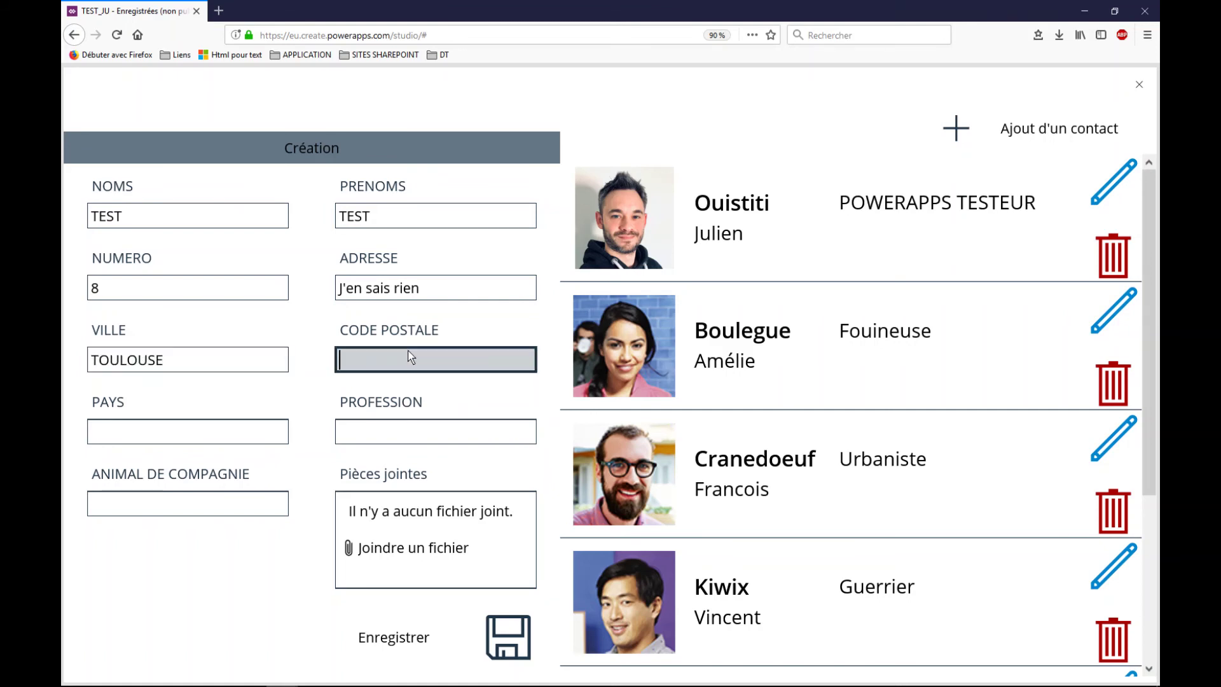
pyautogui.write('31000')
# Step: Enter France as the new contact's country and Chomeur as the profession
pyautogui.click(230, 445)
pyautogui.write('France')
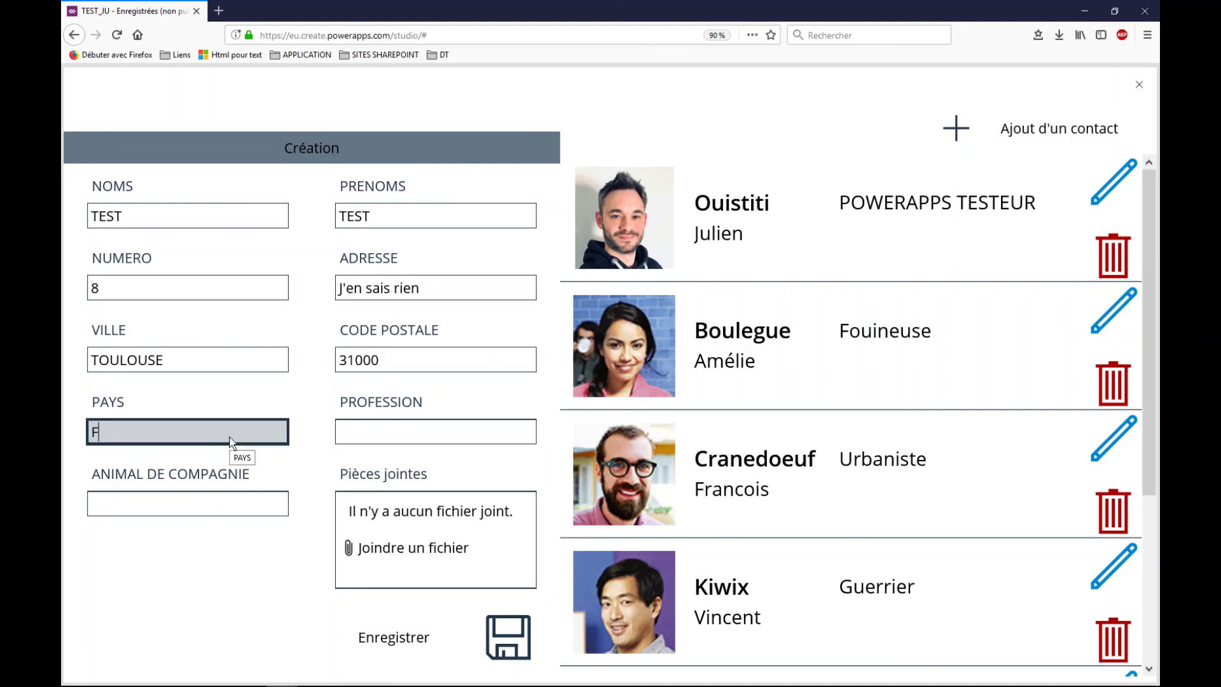
pyautogui.click(343, 436)
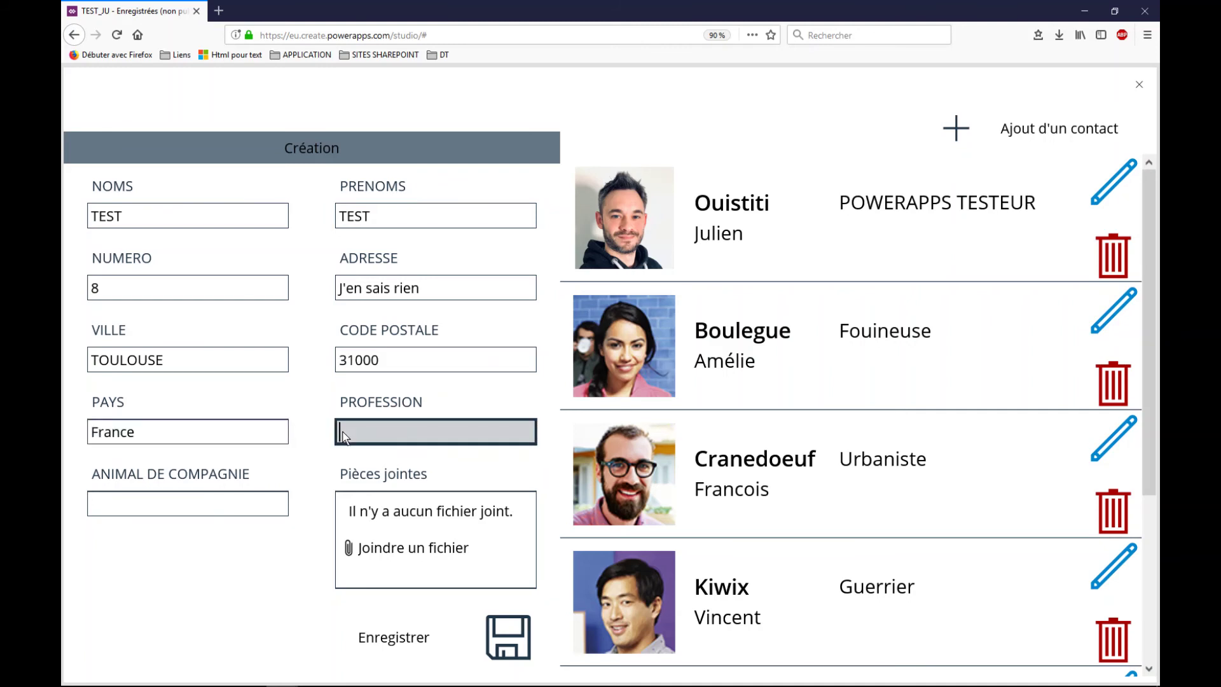
pyautogui.write('Chomeur')
pyautogui.click(137, 514)
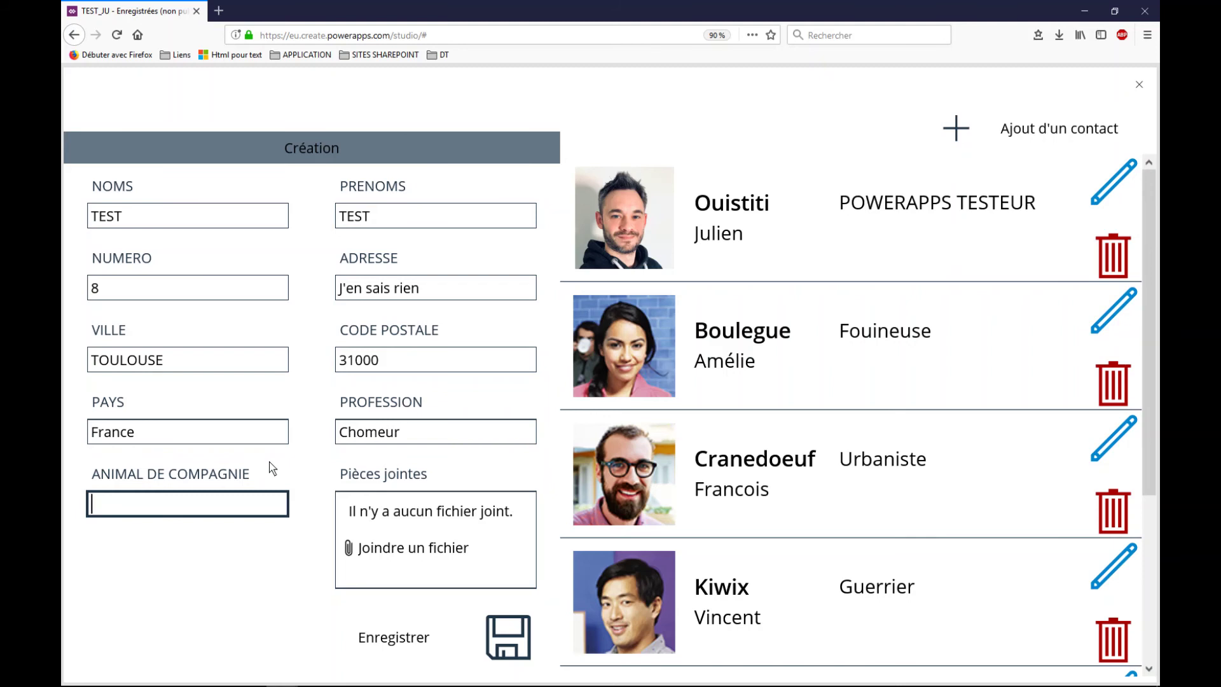
# Step: Attach the photo Julian.png to the new contact, save the record and look for it at the end of the gallery
pyautogui.click(413, 548)
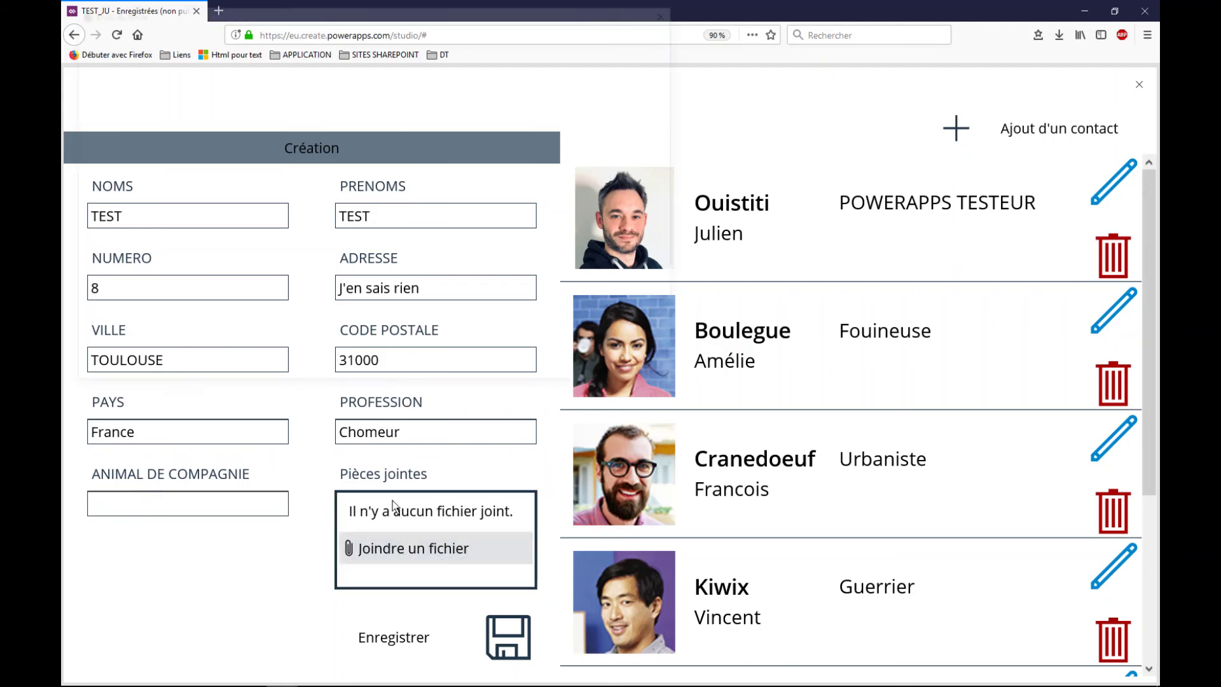
pyautogui.click(539, 210)
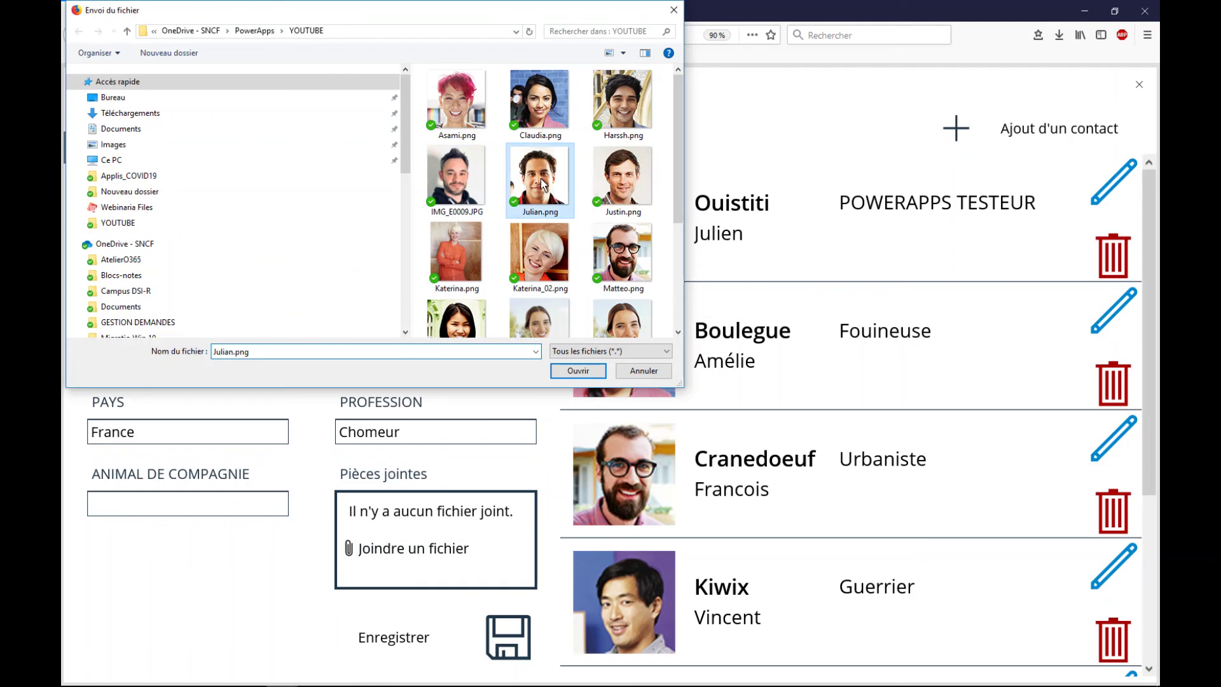
pyautogui.click(581, 371)
pyautogui.click(506, 630)
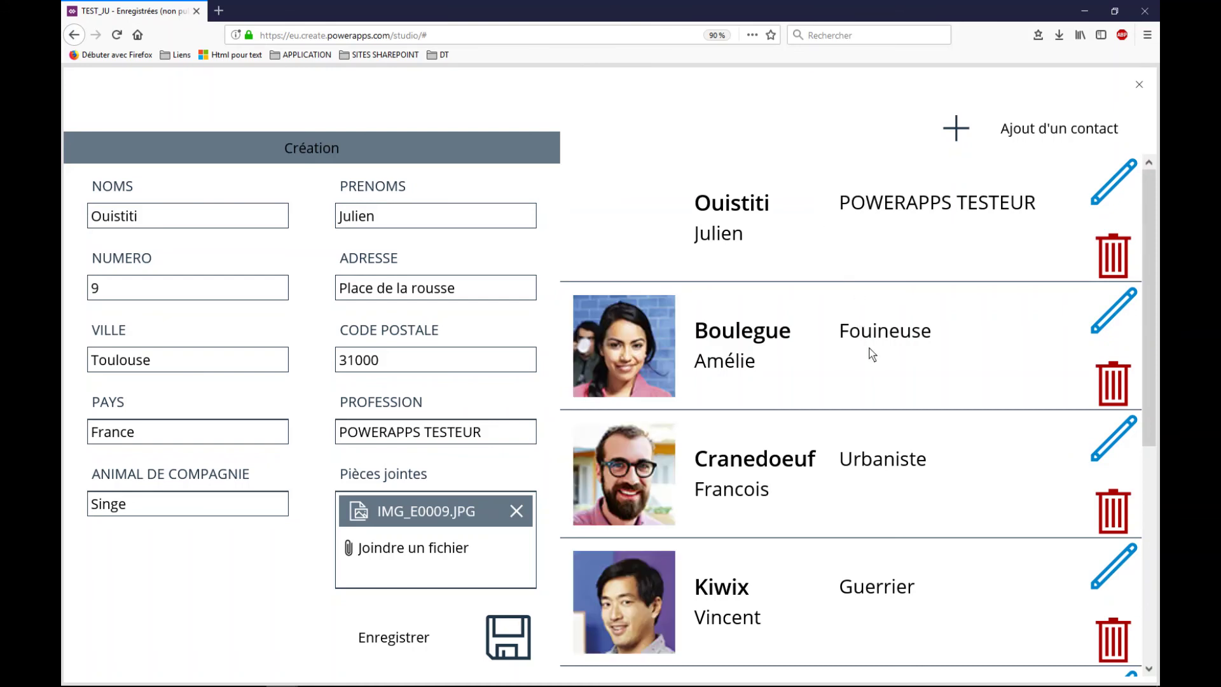
pyautogui.scroll(-6, 871, 354)
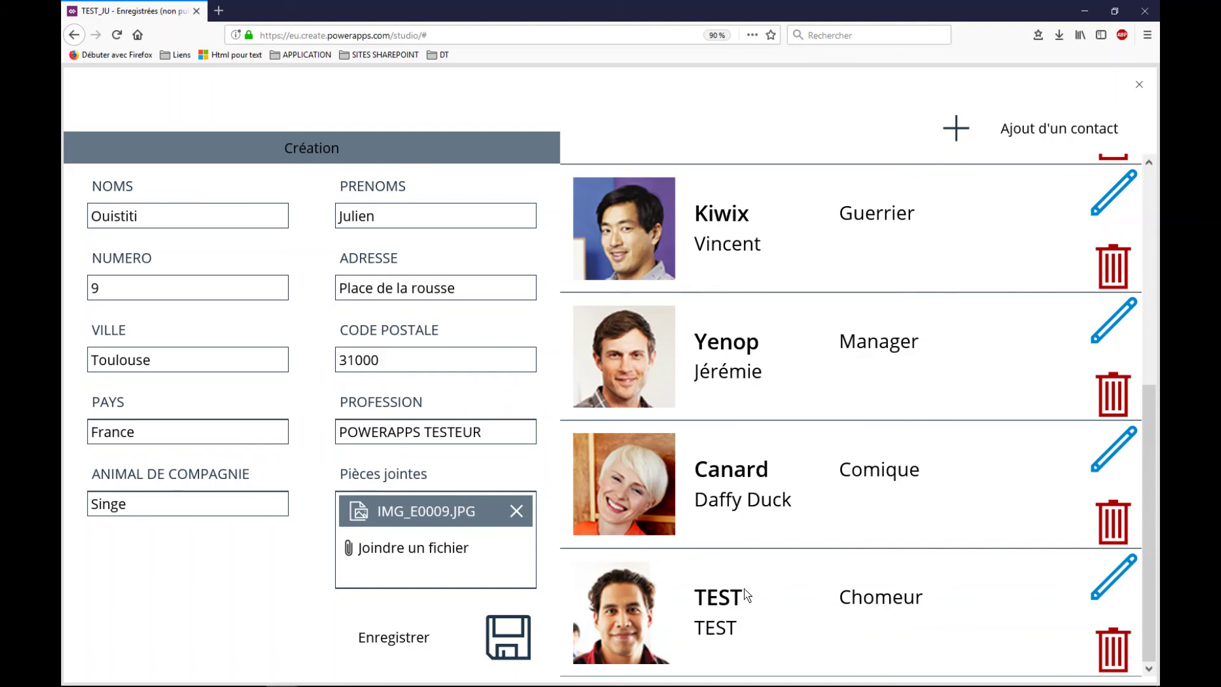
# Step: Leave the preview and set the gallery trash icon's OnSelect formula to Remove(L_Utilisateurs;Gallery2.Selected)
pyautogui.click(1140, 86)
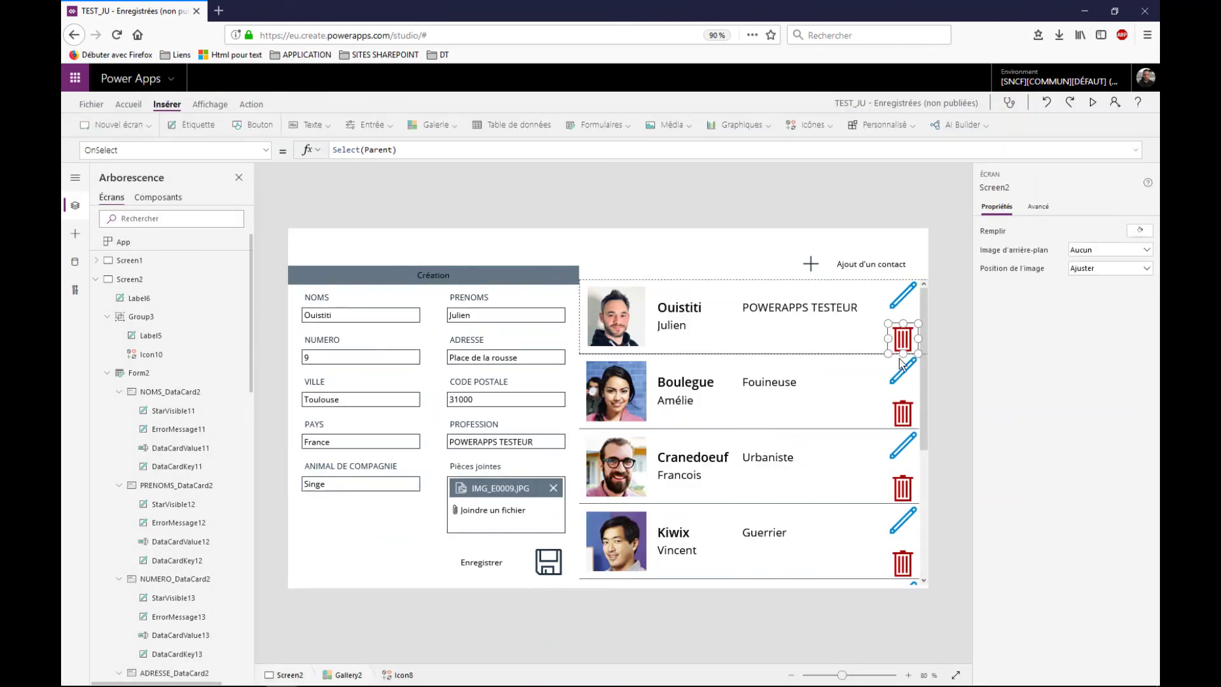
pyautogui.moveTo(395, 151); pyautogui.dragTo(331, 149)
pyautogui.write('Re')
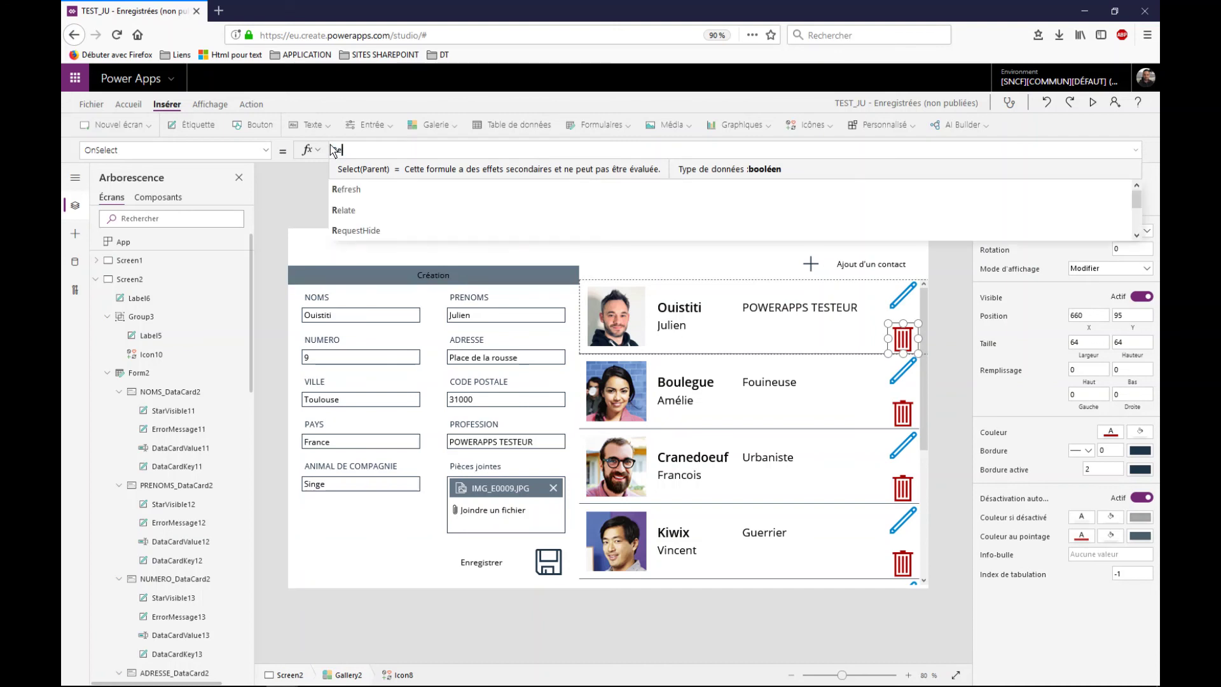
pyautogui.write('move(')
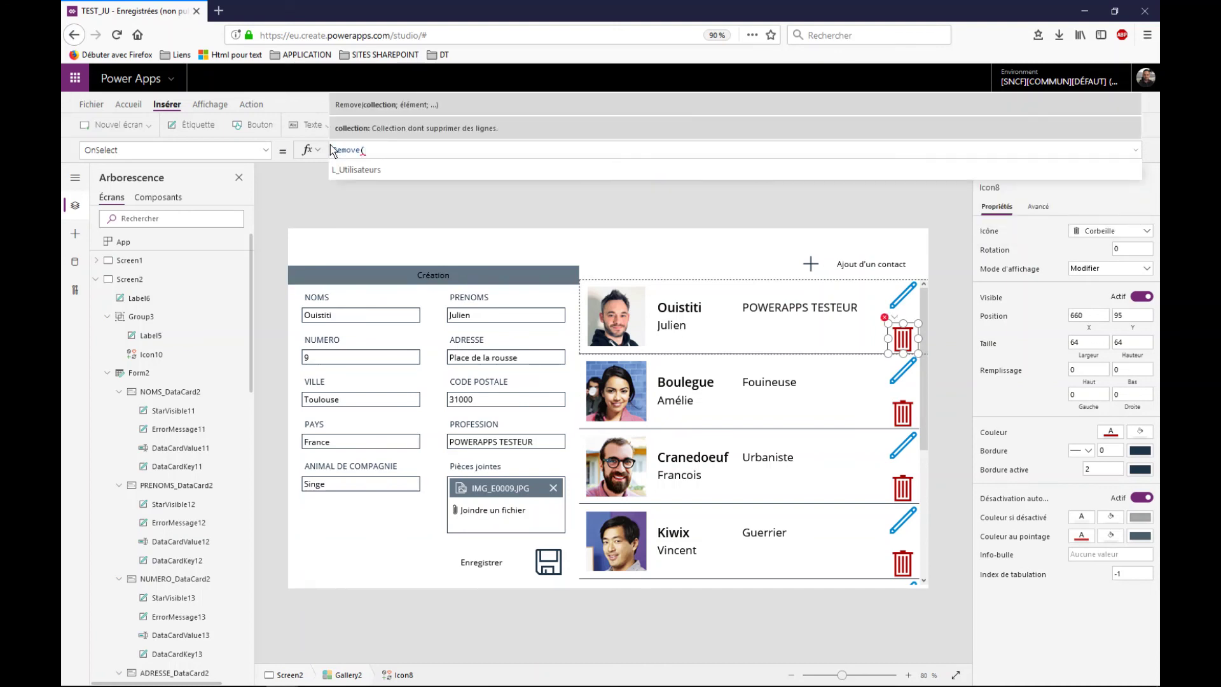
pyautogui.press('Tab')
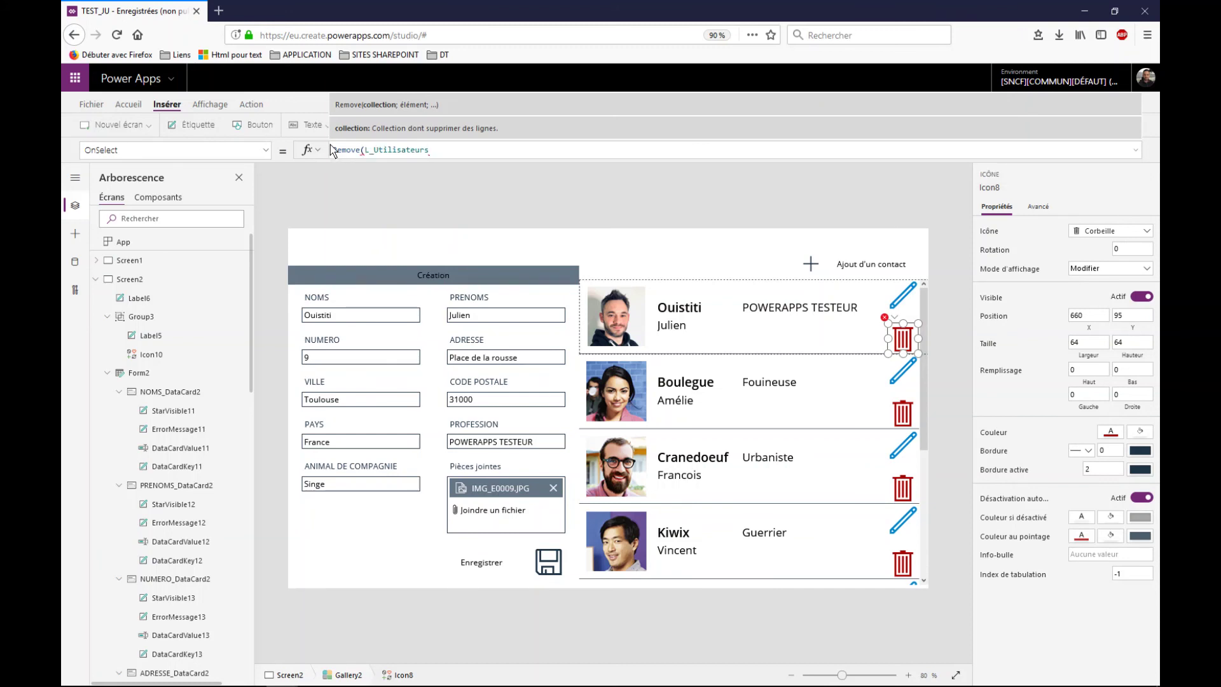
pyautogui.write(';Ga')
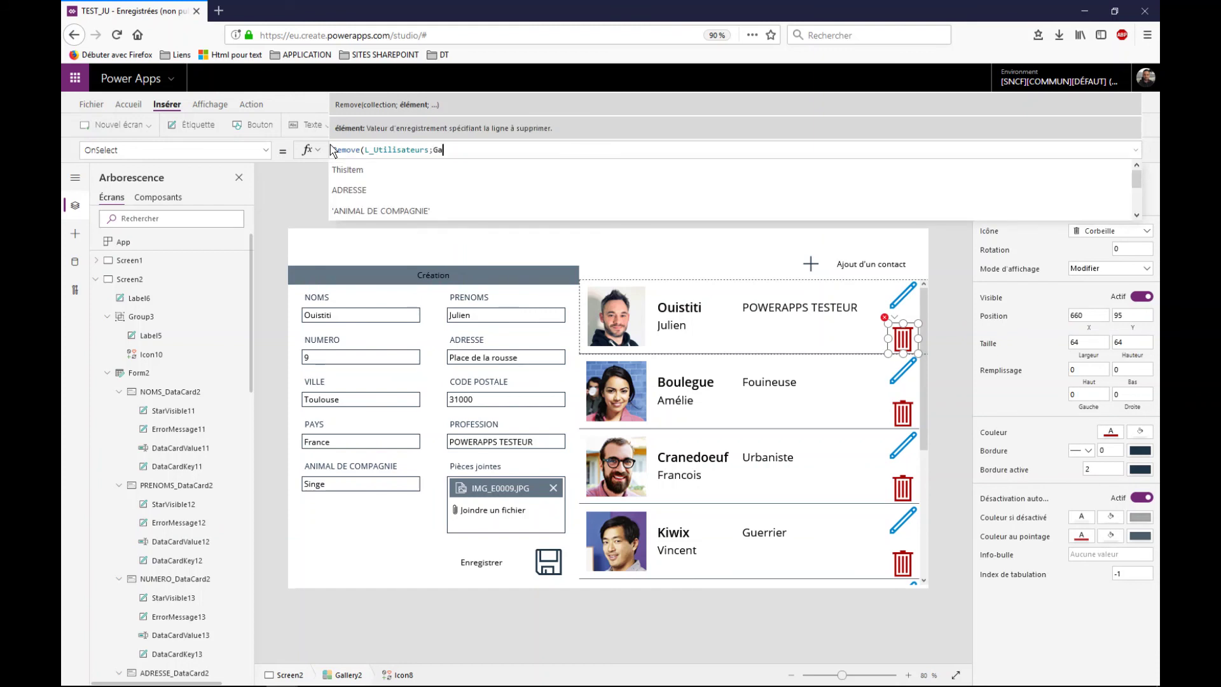
pyautogui.write('llery2.')
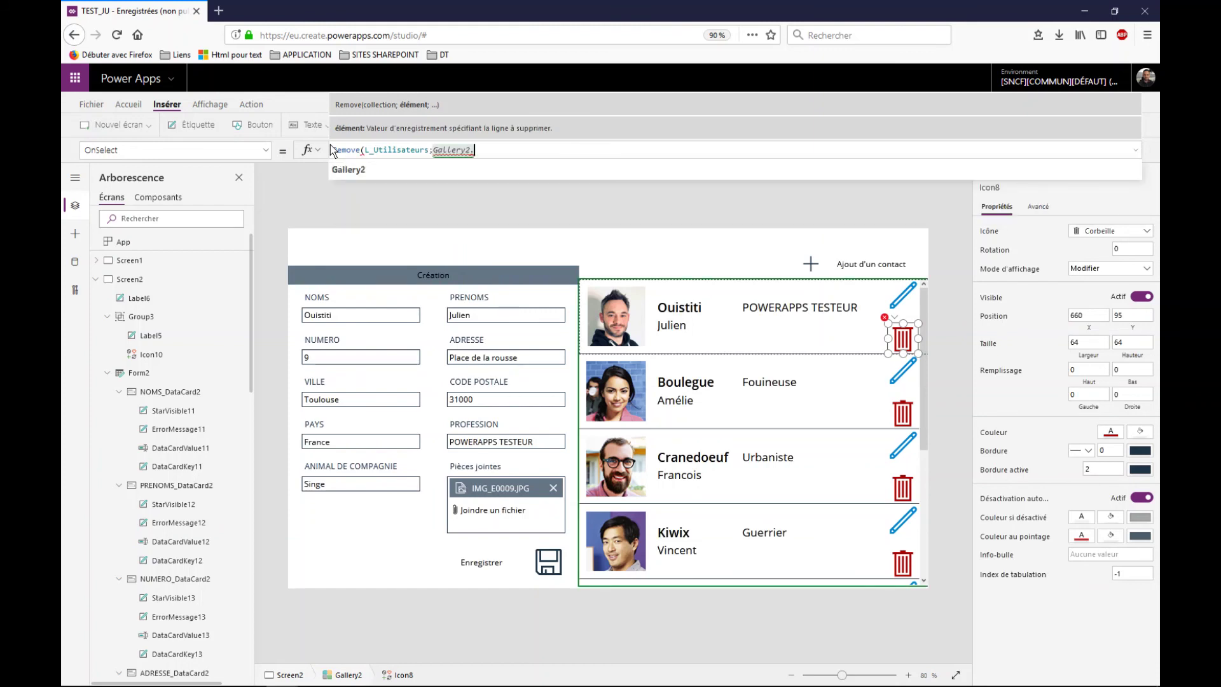
pyautogui.write('Selected)')
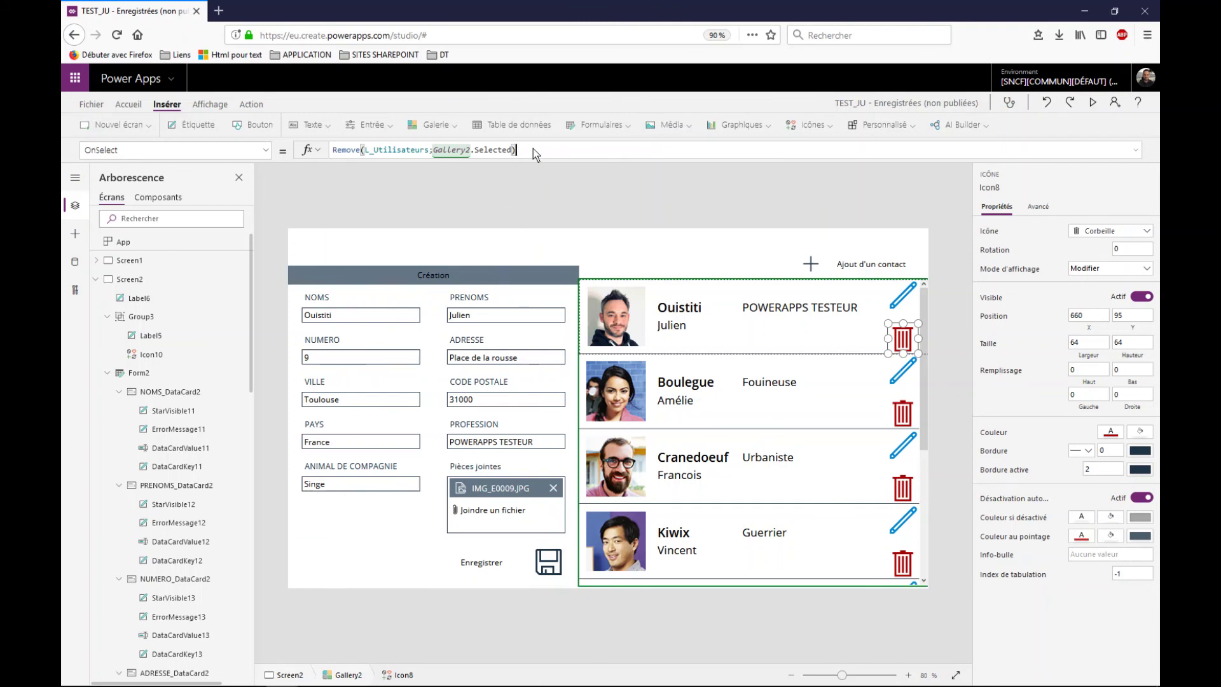
# Step: Append ;;Set(Vnew;1) to the trash icon's OnSelect formula
pyautogui.write(';')
pyautogui.write(';Set(V')
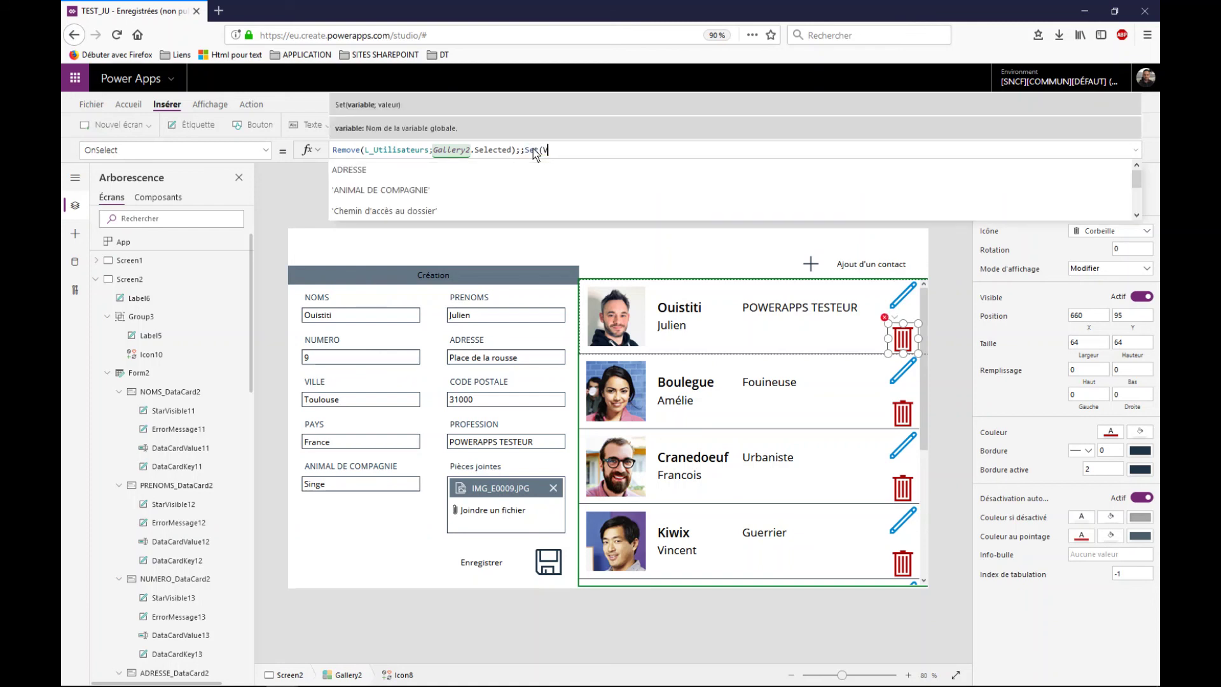
pyautogui.write('new;1)')
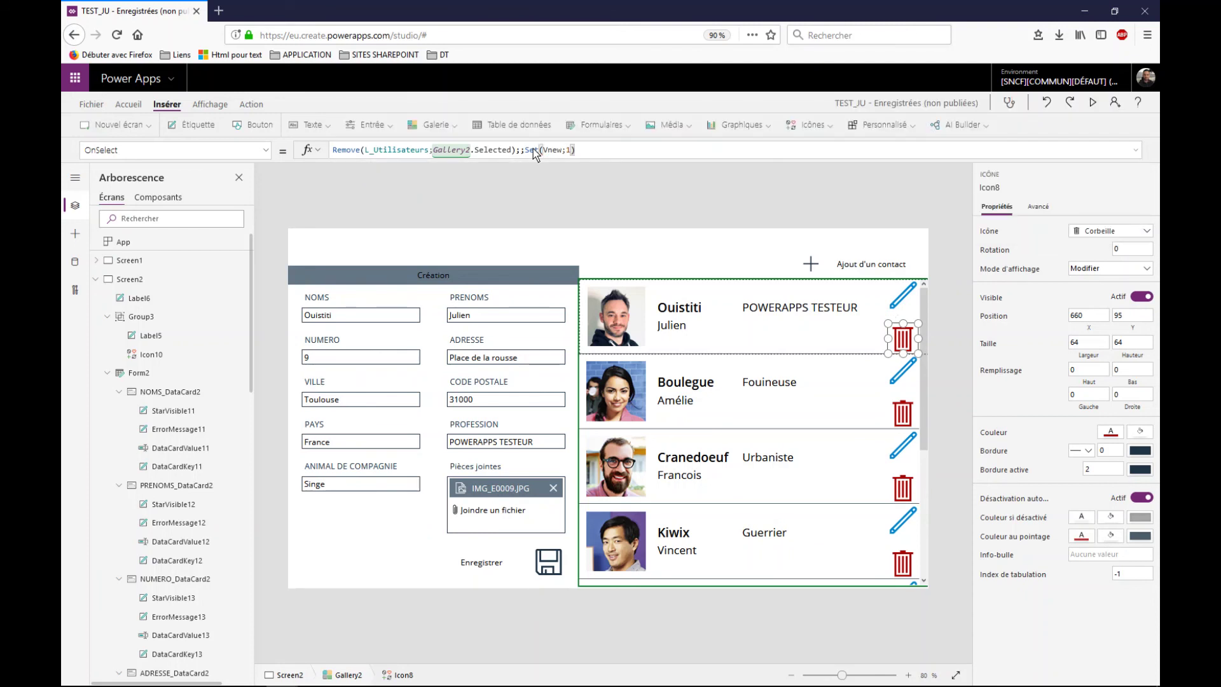
# Step: Preview the app, delete the contact whose profession is Comique, and return to the editor
pyautogui.click(1093, 102)
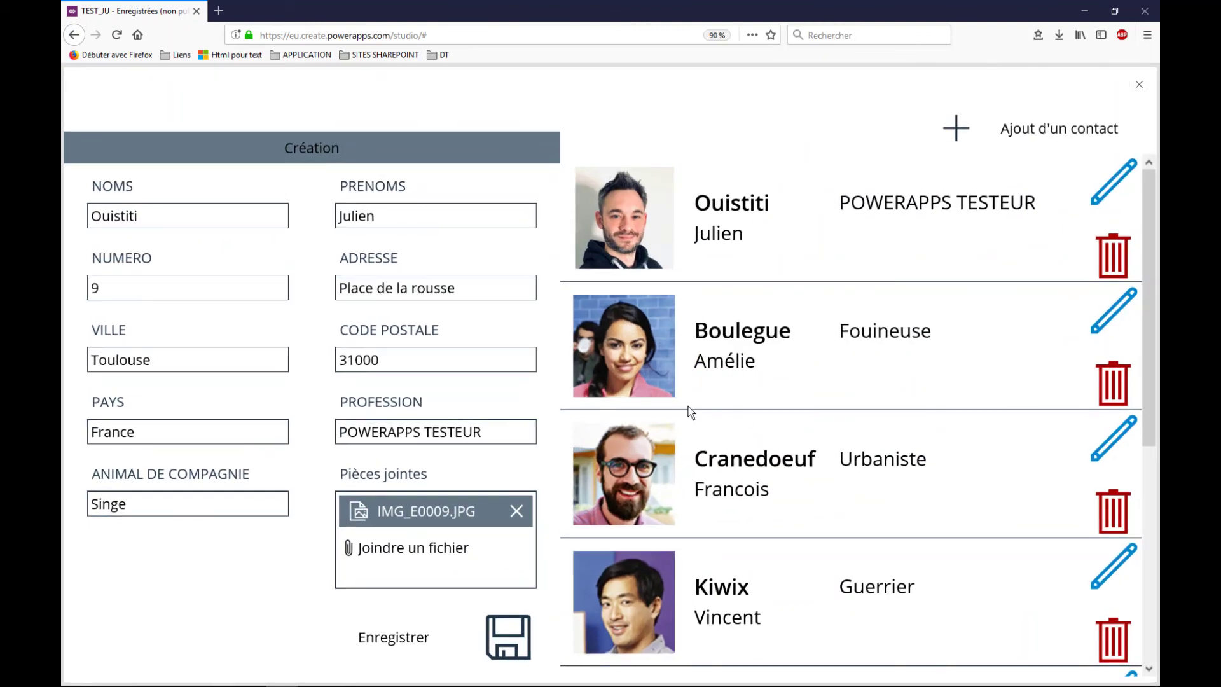
pyautogui.scroll(-5, 839, 464)
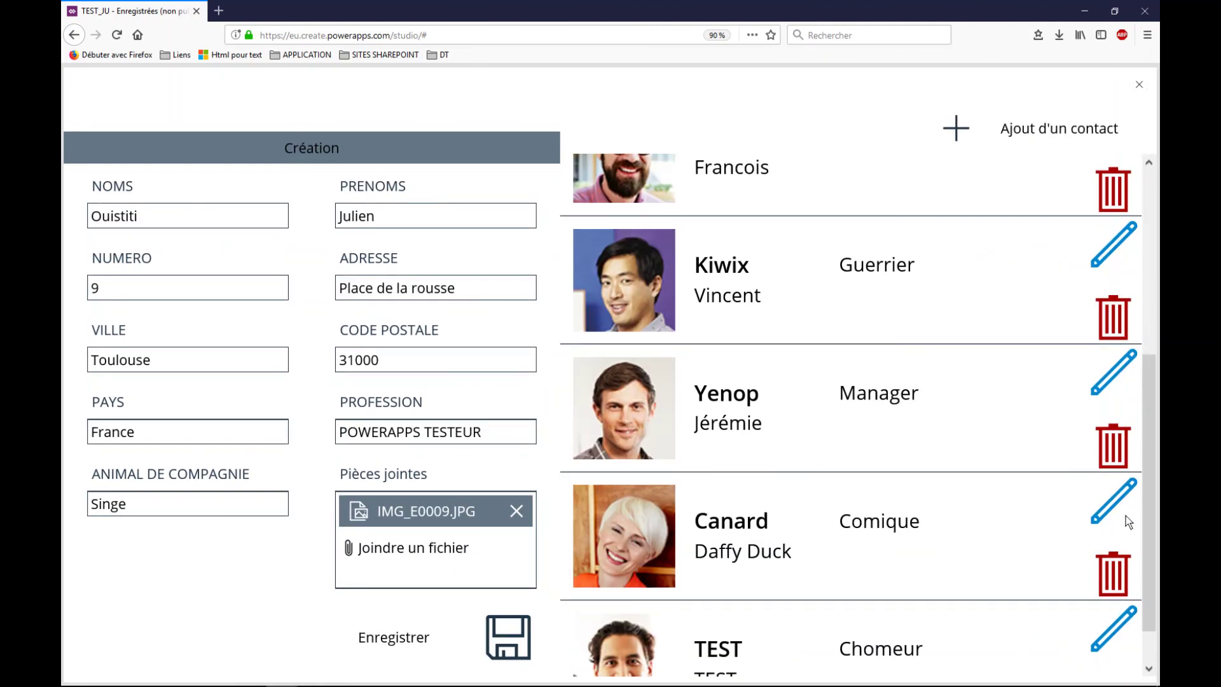
pyautogui.click(1114, 575)
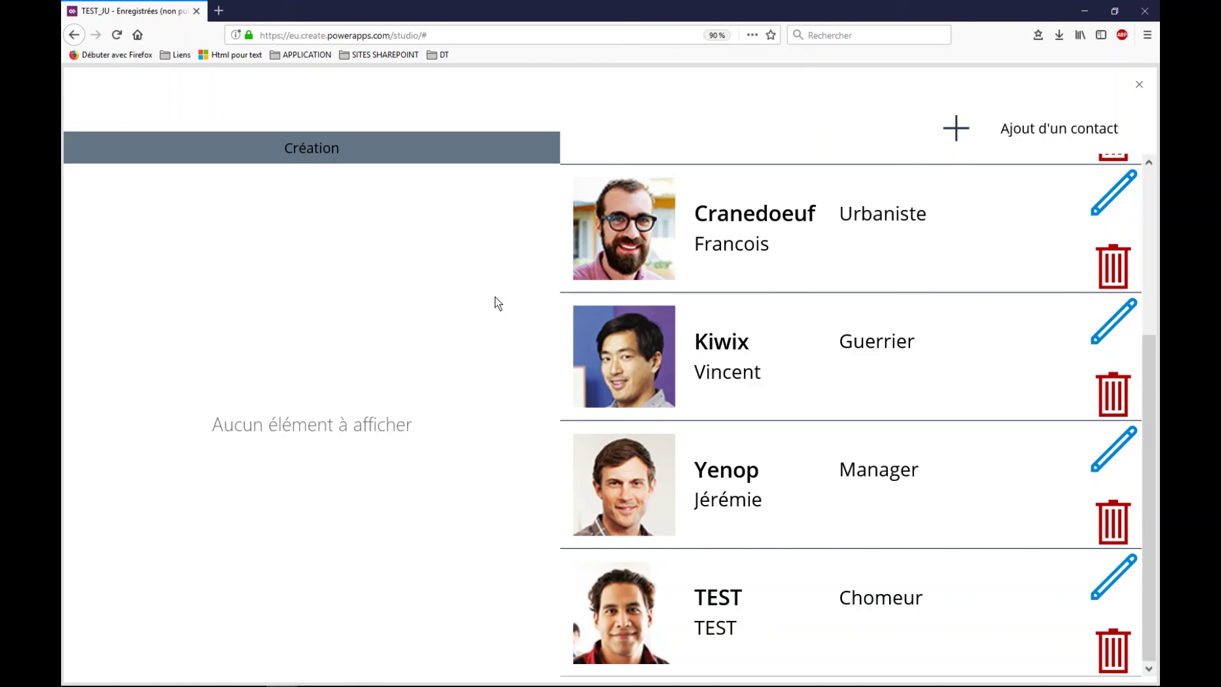
pyautogui.click(1139, 86)
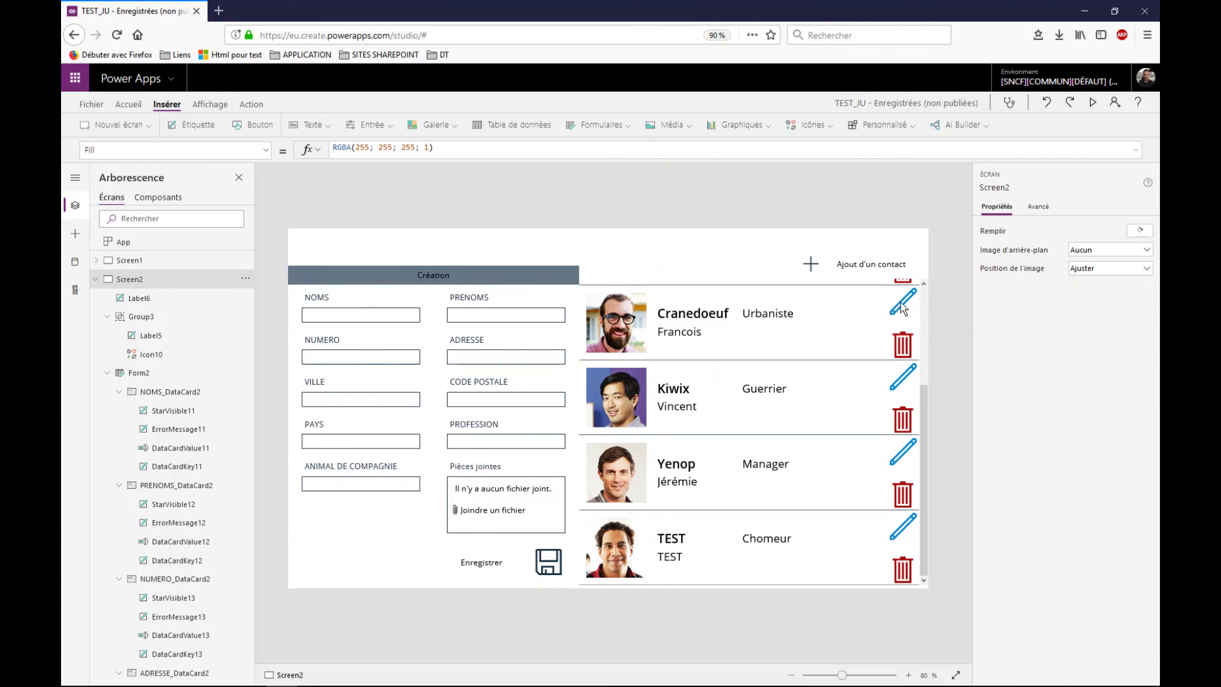
# Step: Preview the app again to test editing the Urbaniste contact and starting a new contact, and return to the editor
pyautogui.click(1093, 103)
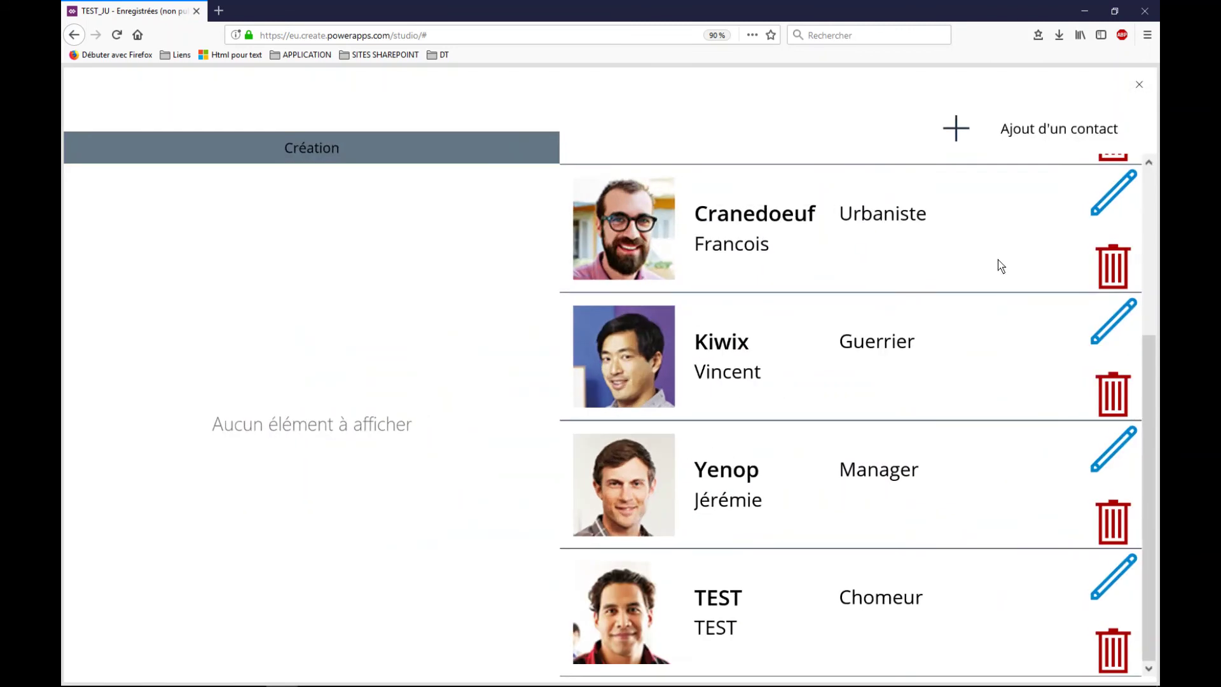
pyautogui.click(1107, 202)
pyautogui.click(1032, 132)
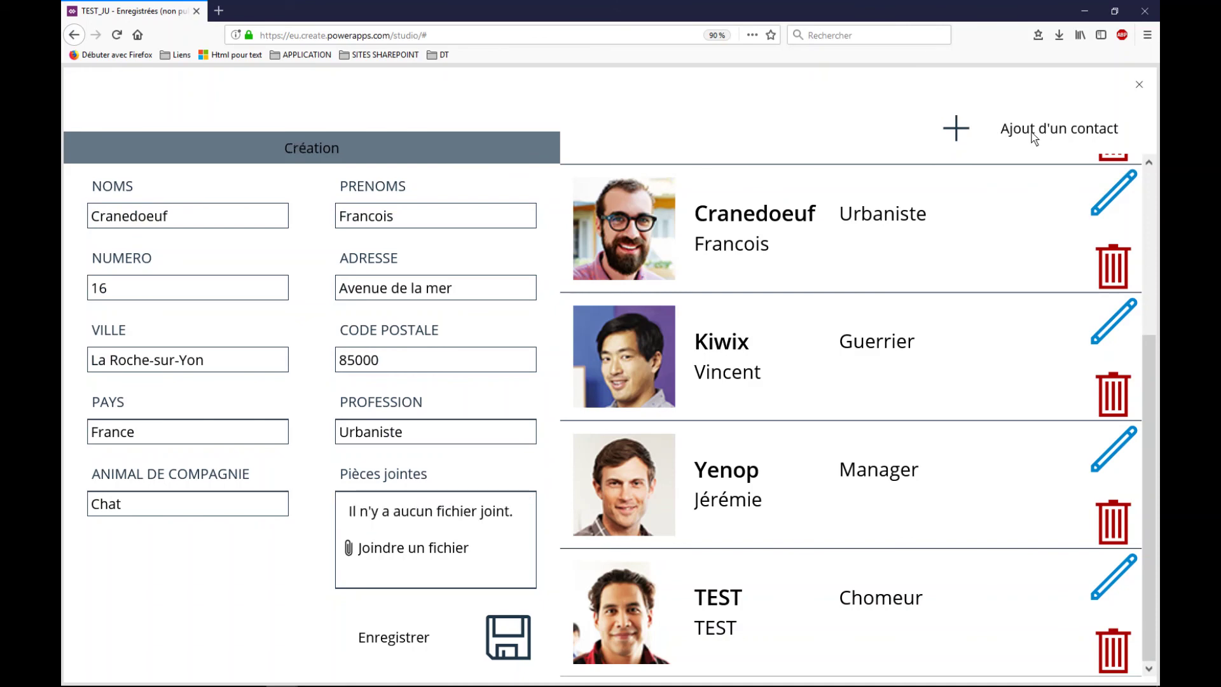
pyautogui.click(1138, 86)
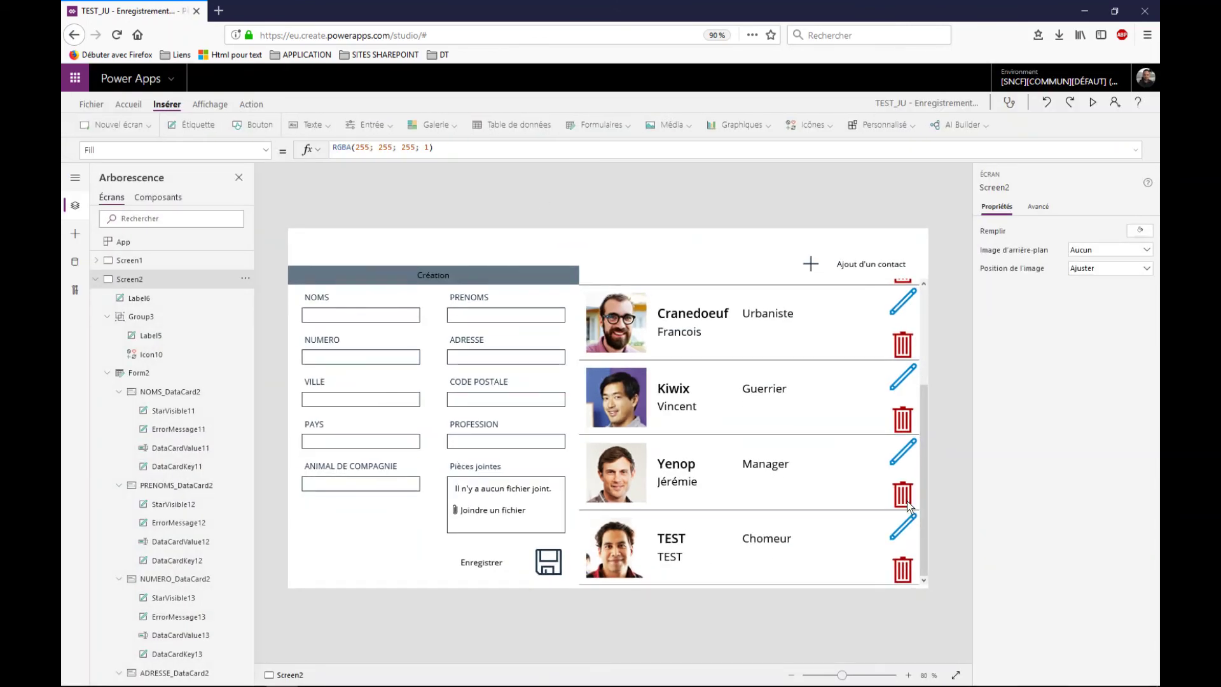
# Step: Append ;;NewForm(Form2) to the OnSelect formula of the gallery's trash icon
pyautogui.click(910, 499)
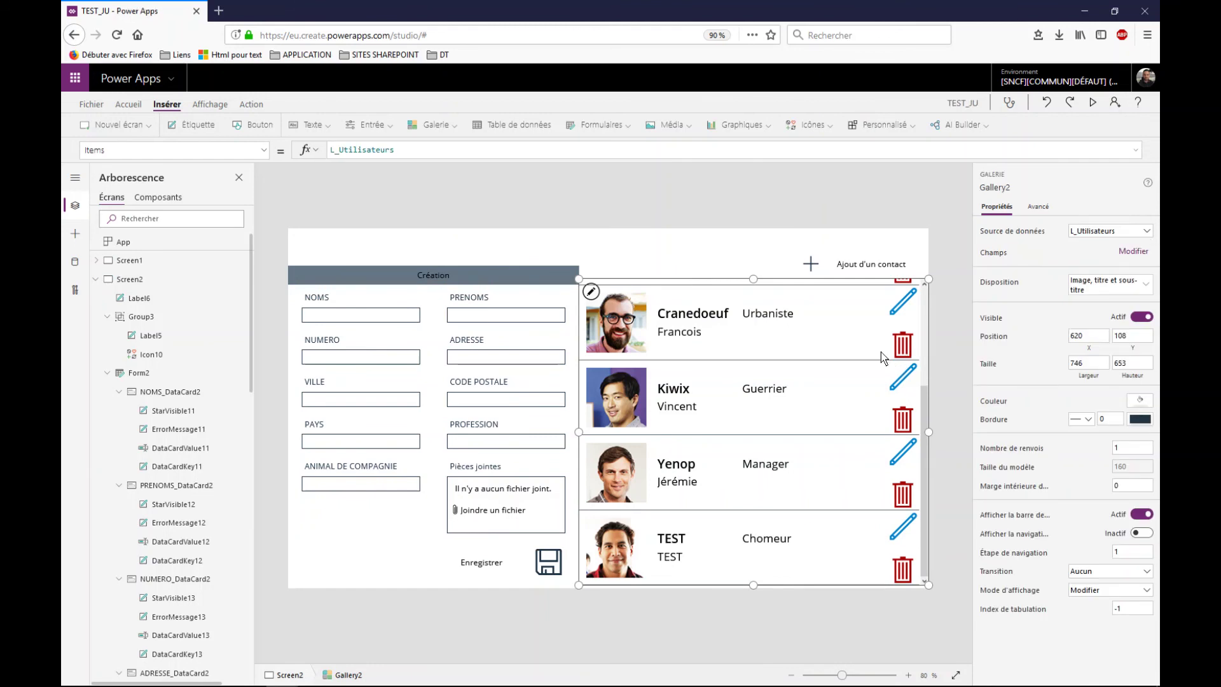
pyautogui.click(902, 341)
pyautogui.click(576, 151)
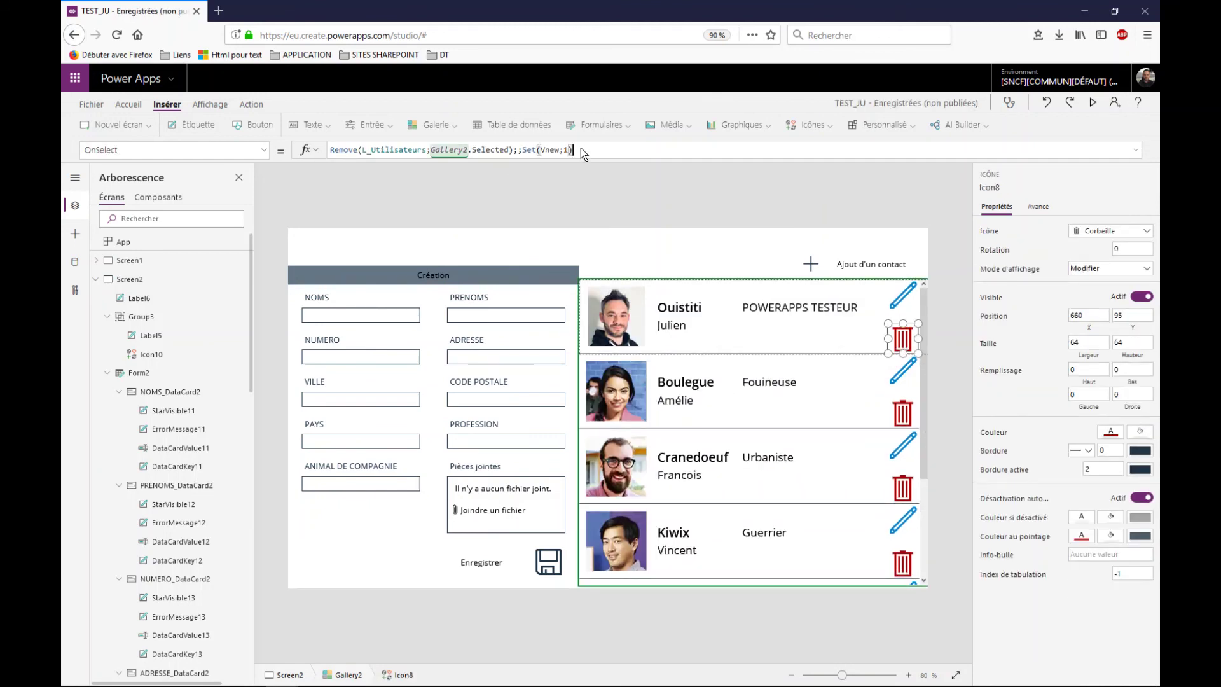
pyautogui.write(';;')
pyautogui.write('NewF')
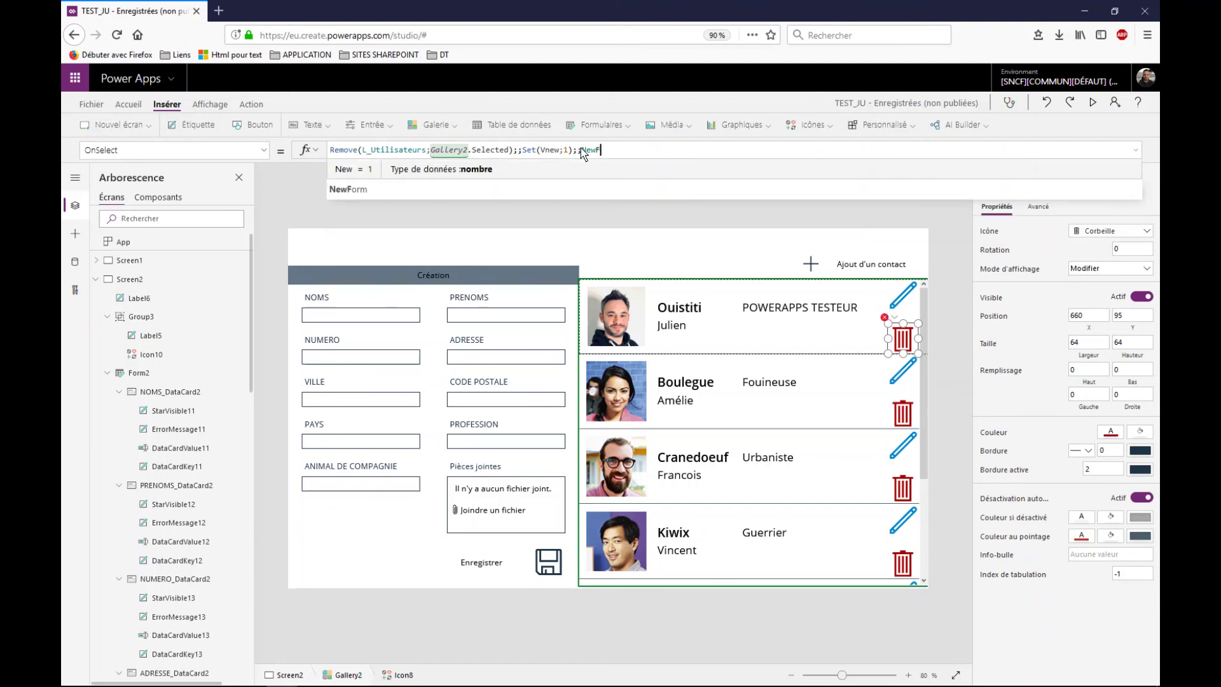
pyautogui.write('orm(For')
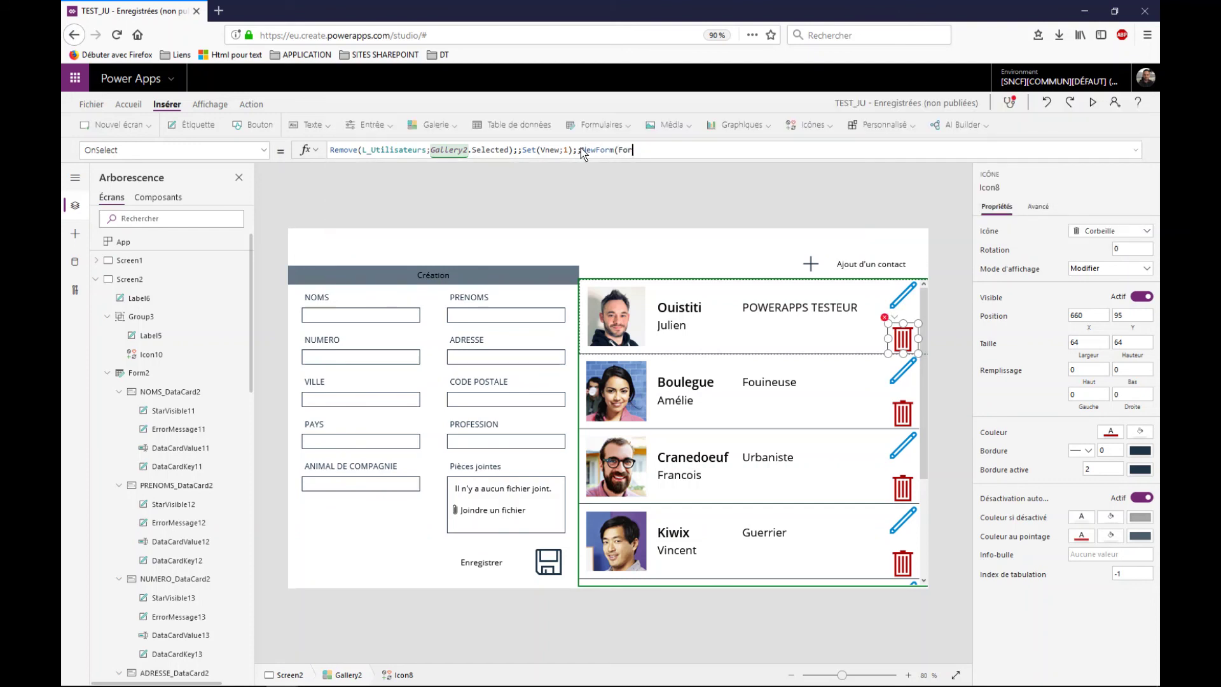
pyautogui.write('m2)')
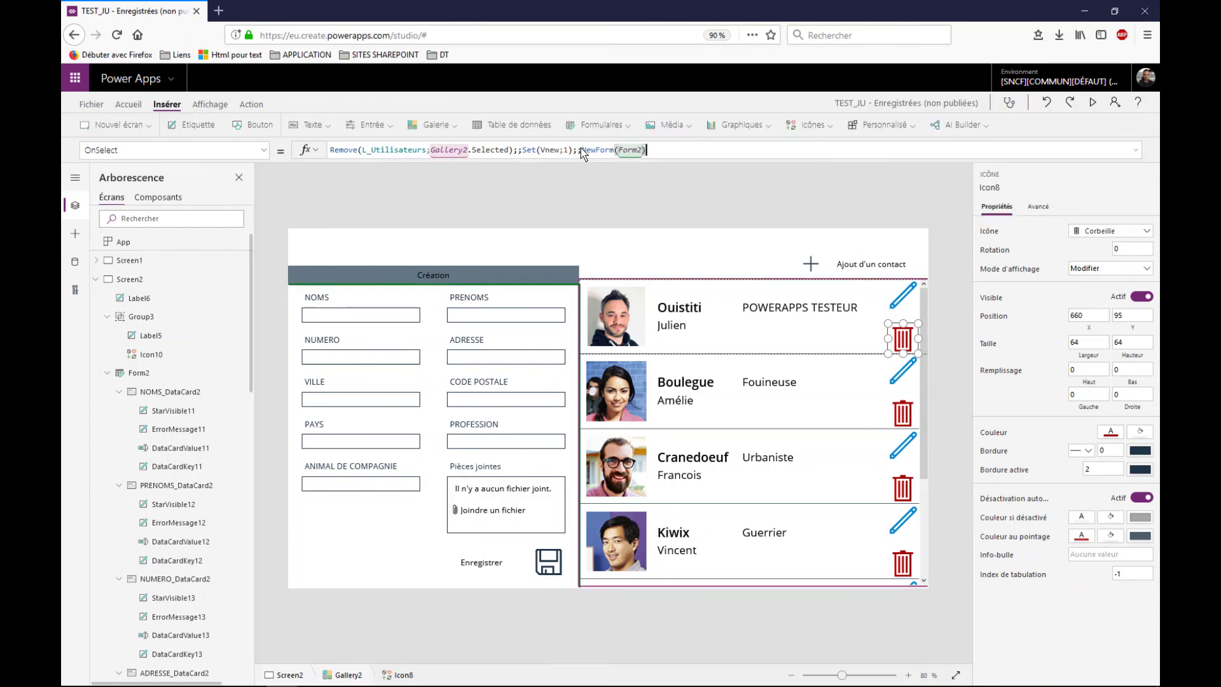
# Step: Preview the app, delete the TEST contact from the end of the gallery and review the remaining contacts
pyautogui.click(1090, 102)
pyautogui.scroll(-4, 776, 402)
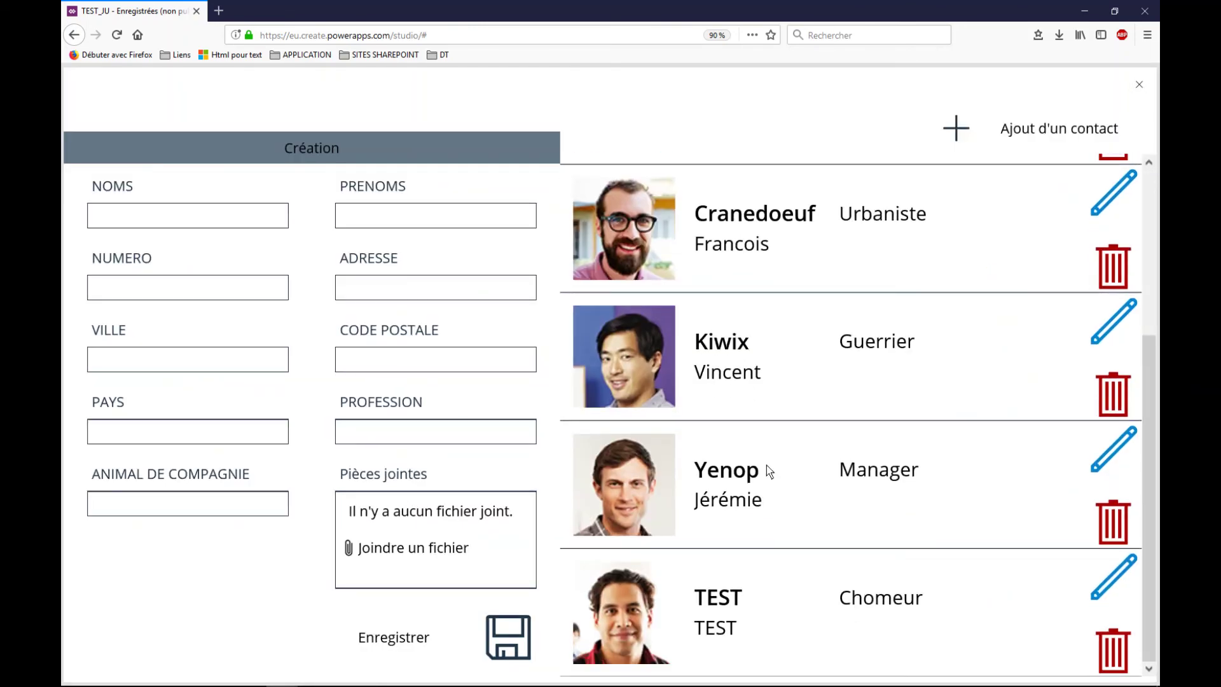
pyautogui.click(1115, 652)
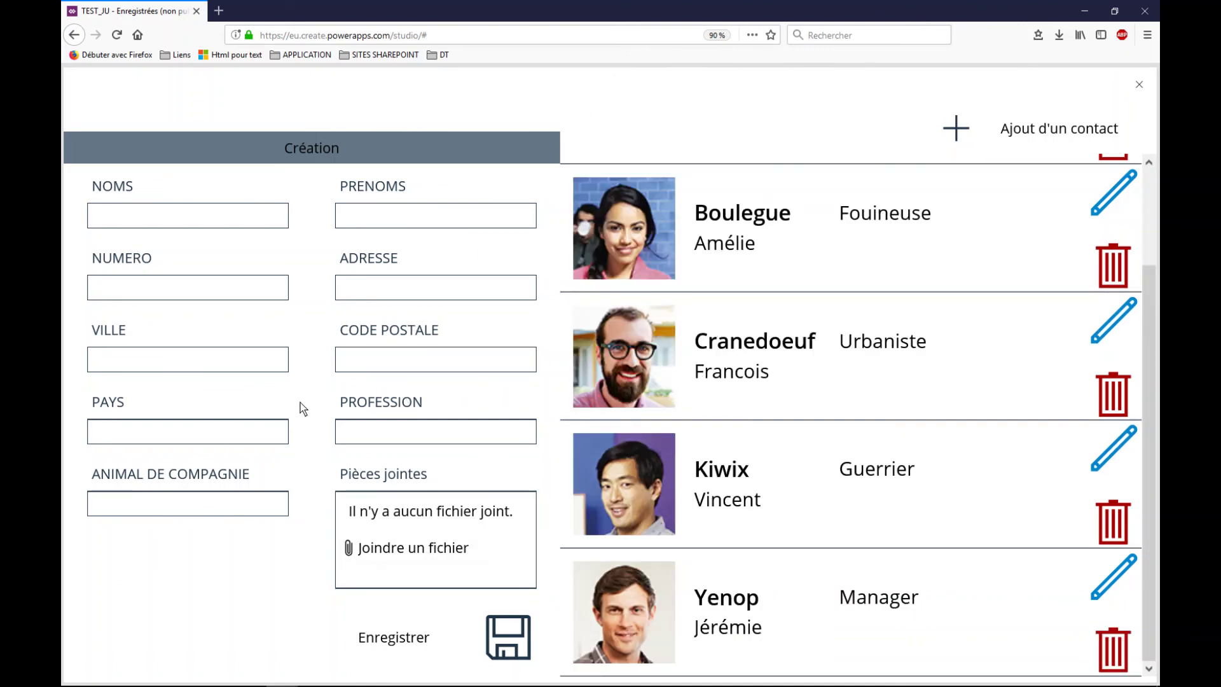
pyautogui.scroll(2, 878, 430)
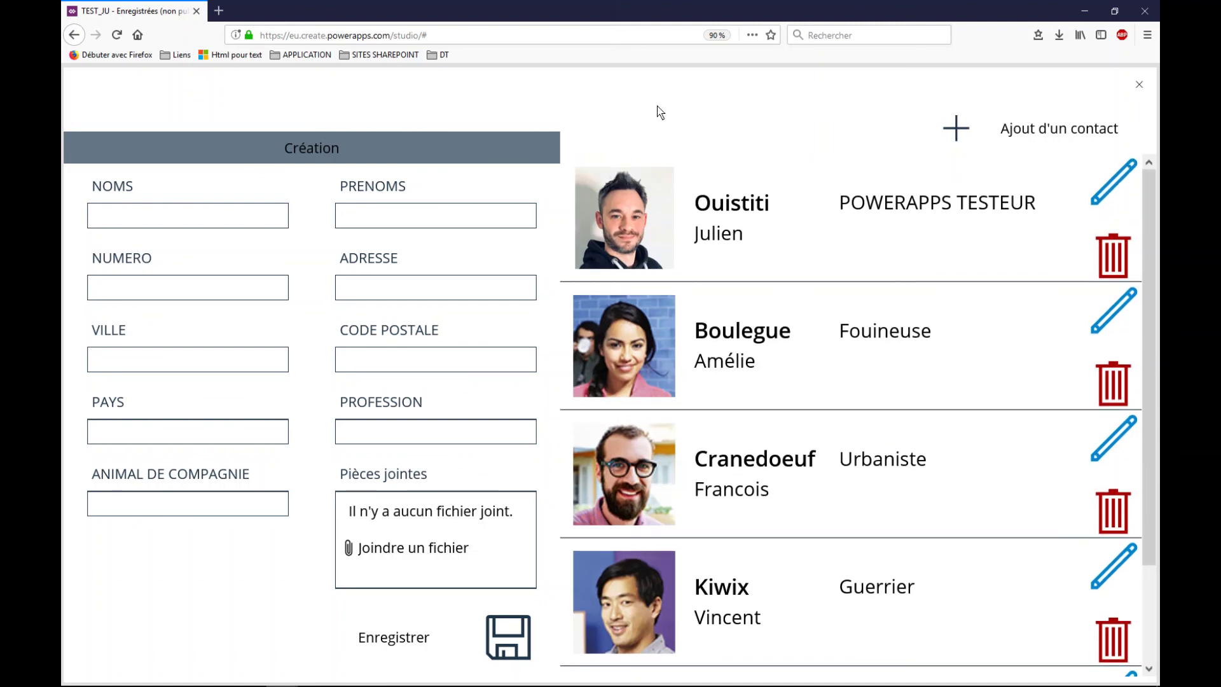